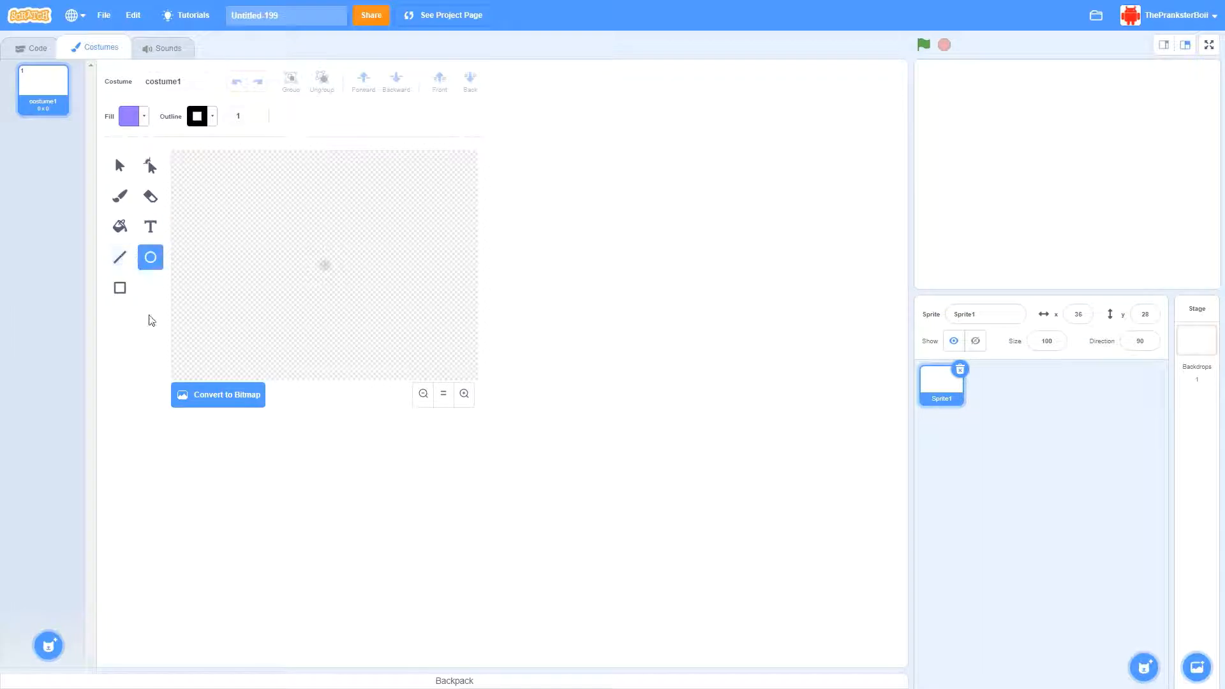
Select the Rectangle tool and set the outline width to 4
click(120, 288)
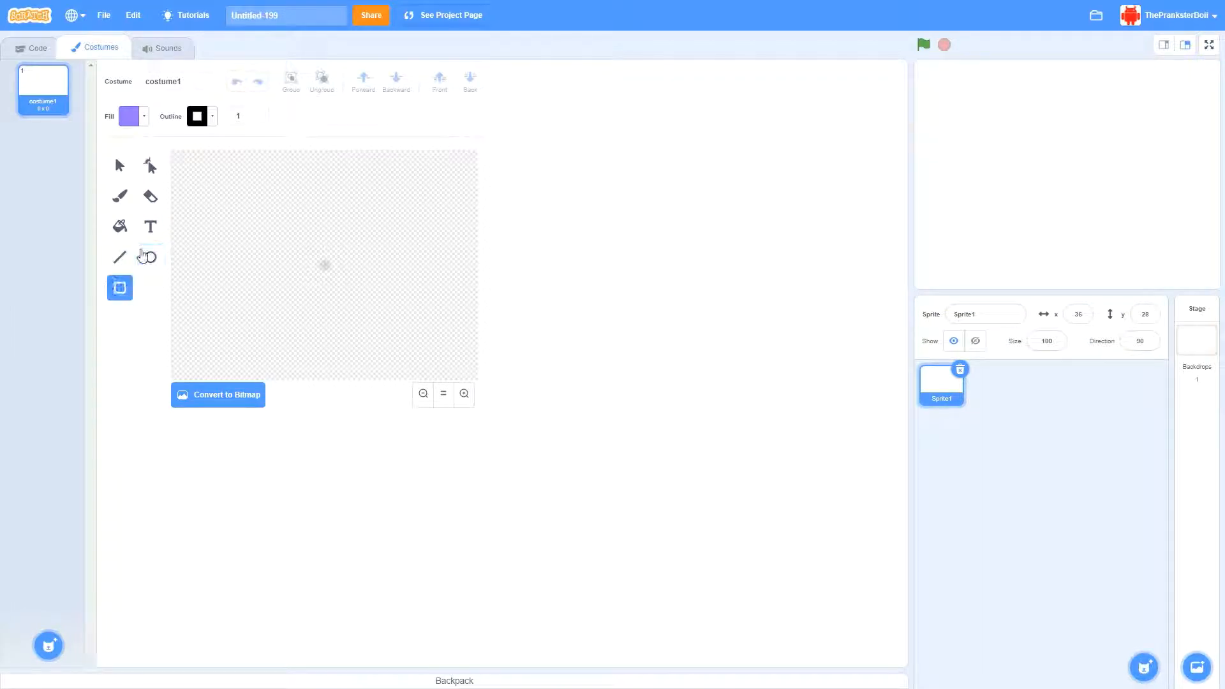
triple_click(252, 113)
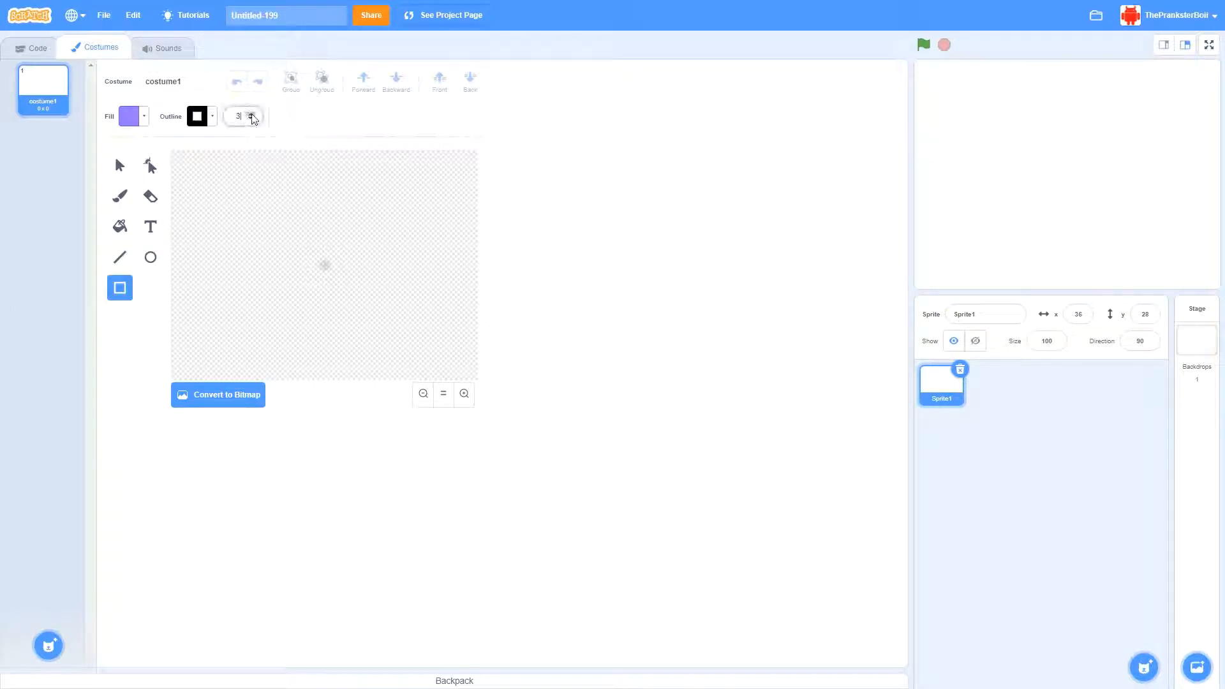
click(118, 294)
click(141, 118)
click(216, 118)
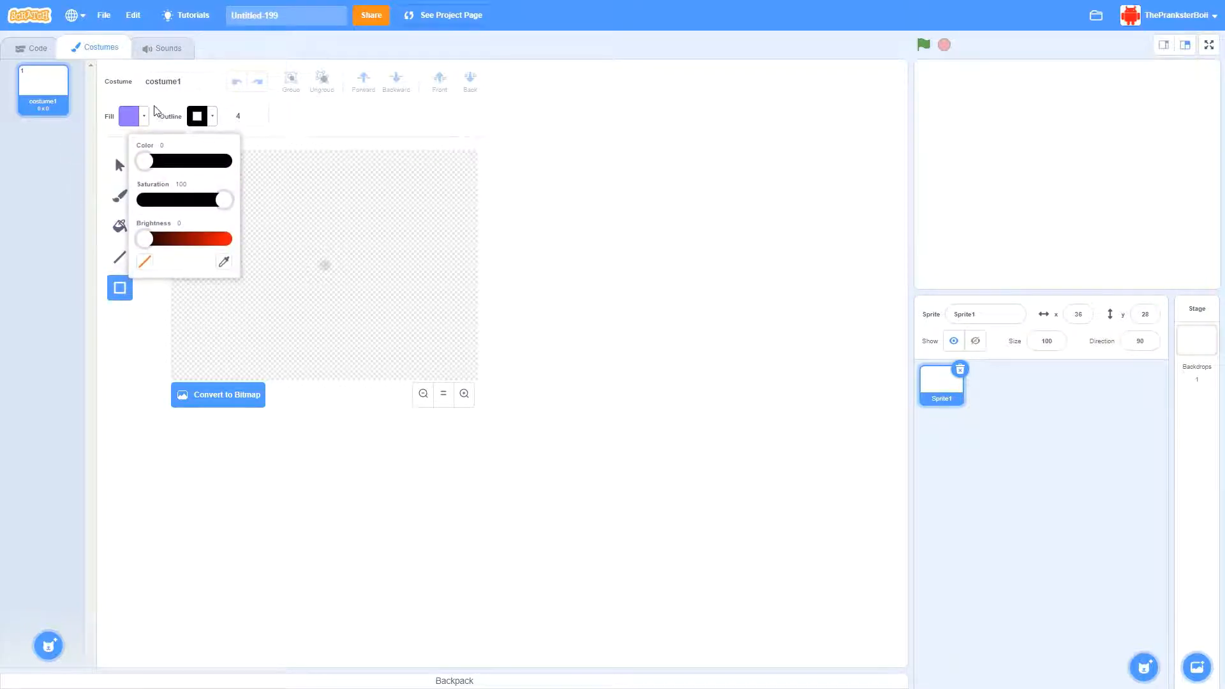
click(150, 112)
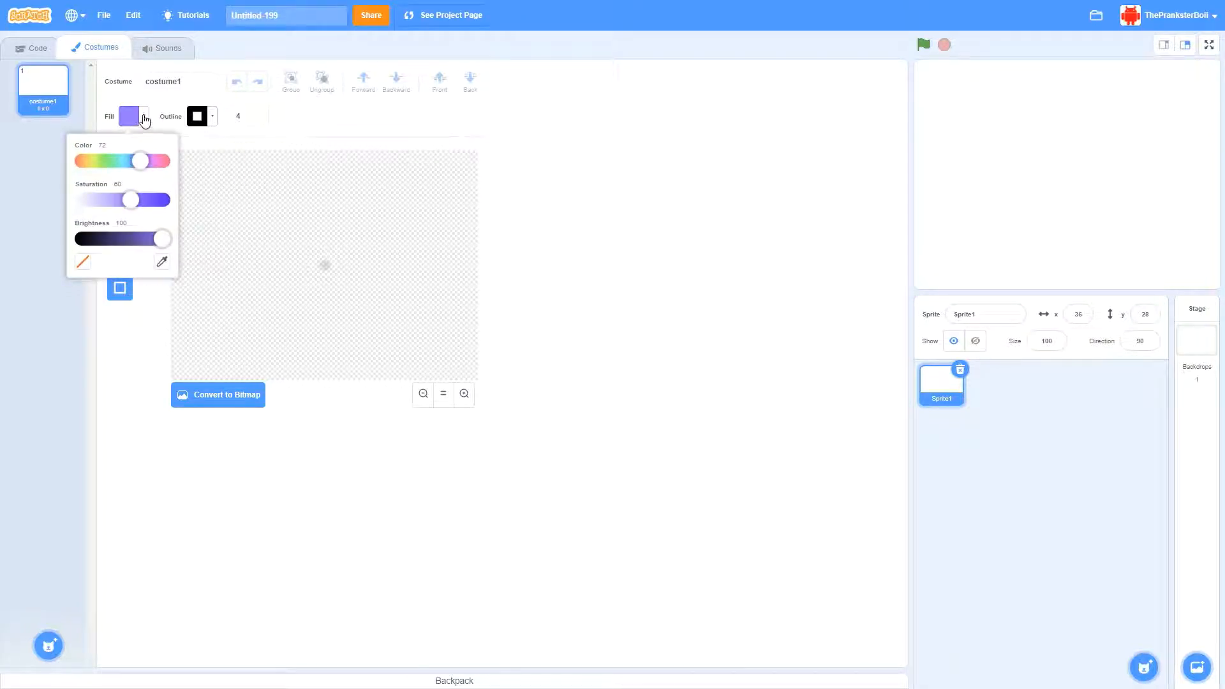
click(159, 118)
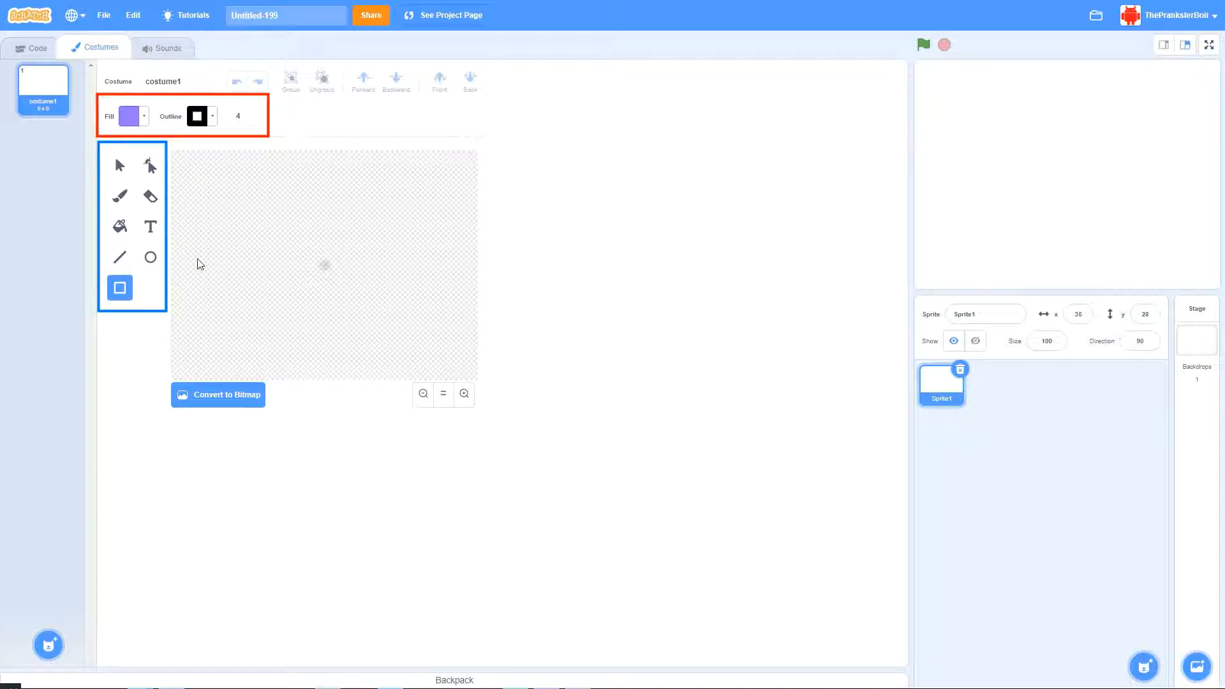
click(120, 167)
click(150, 197)
click(119, 227)
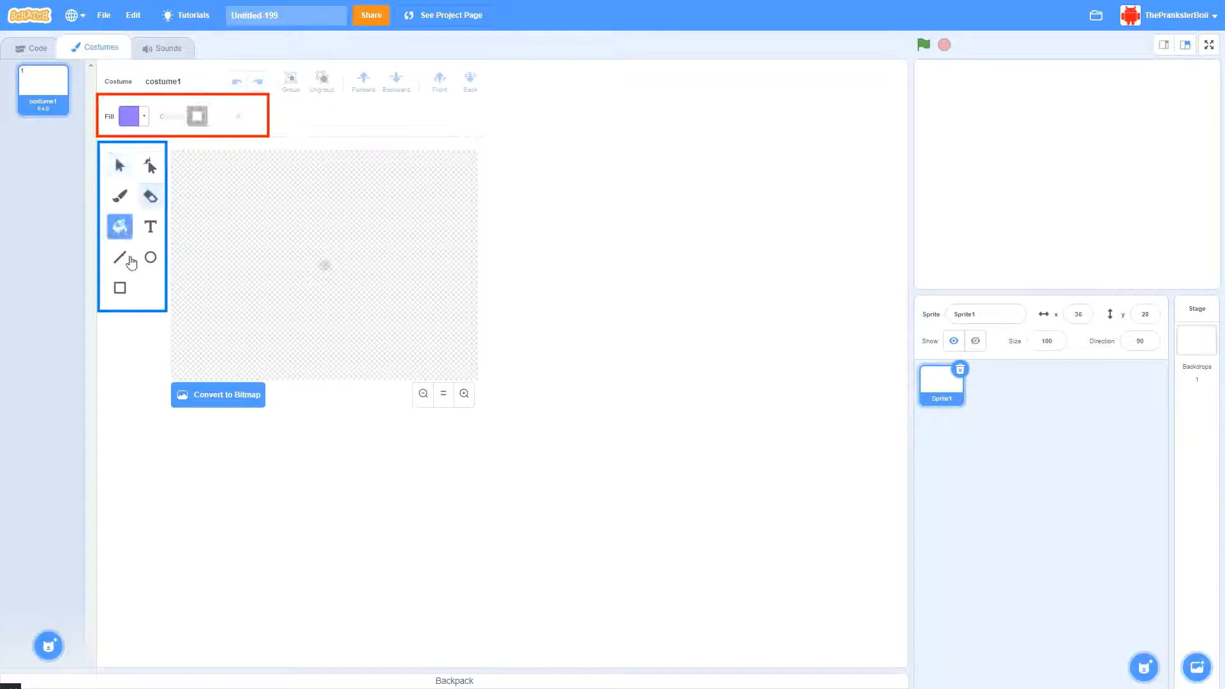
click(120, 257)
click(150, 257)
click(120, 290)
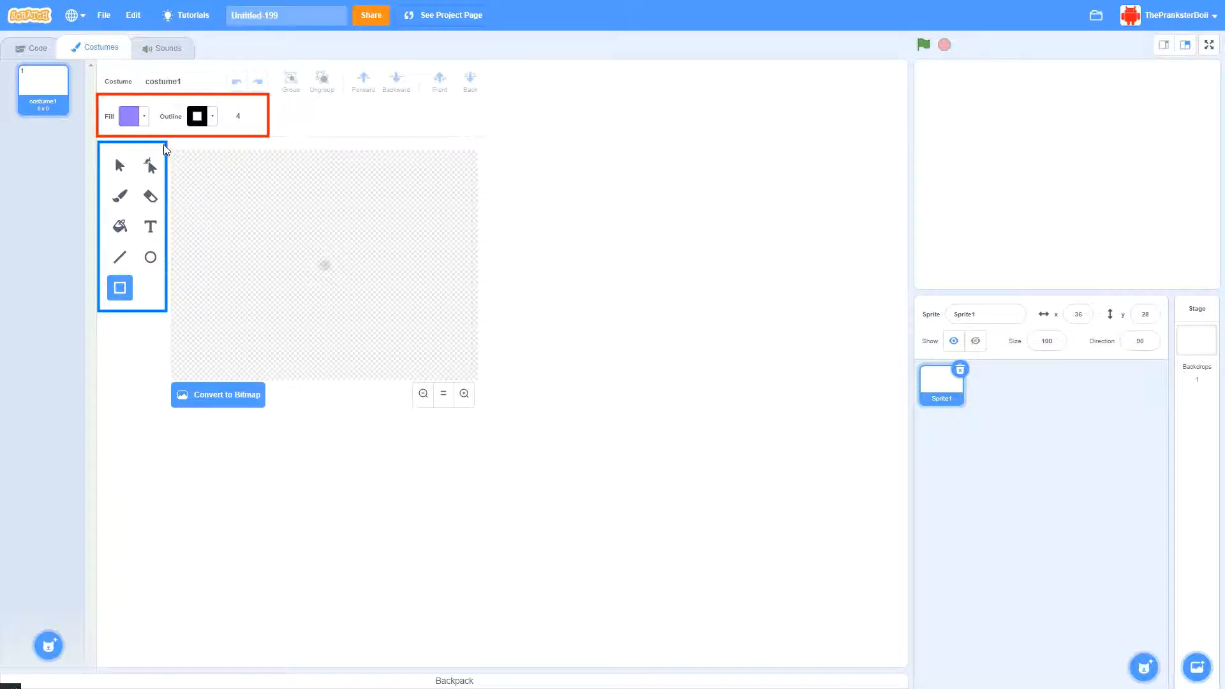
click(119, 196)
click(150, 196)
click(150, 227)
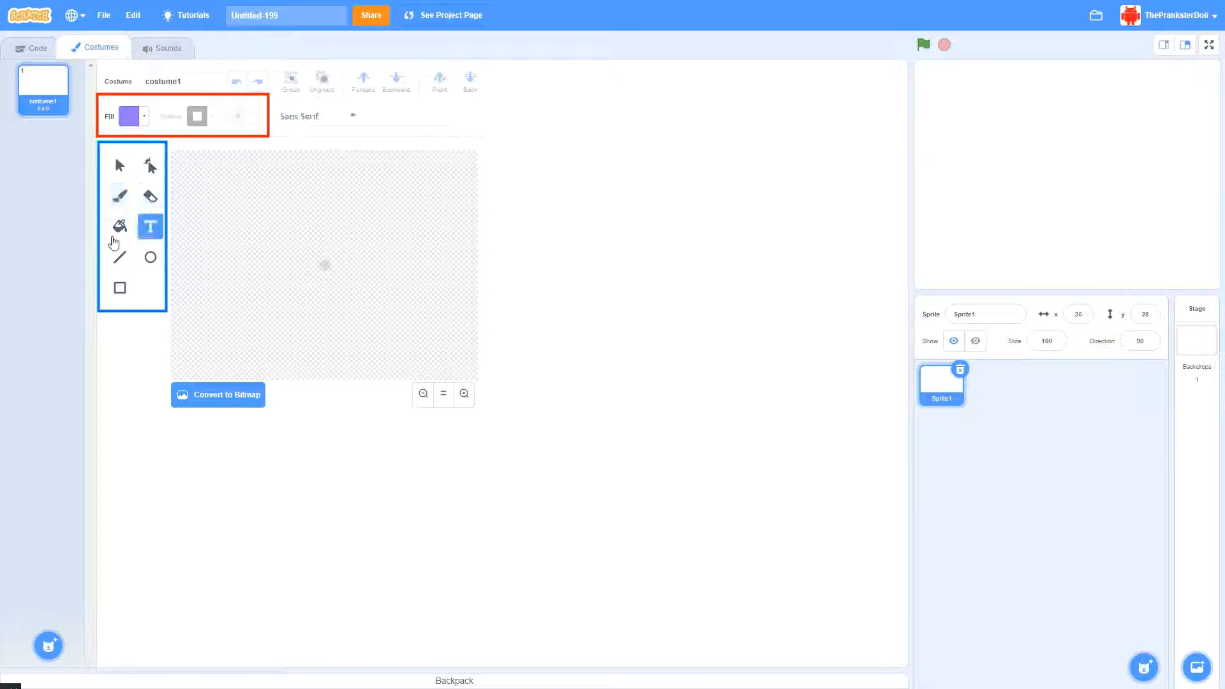
click(120, 256)
With the Rectangle tool, set the fill to blue with Color 60 and Saturation 69, and the outline width to 7
click(120, 288)
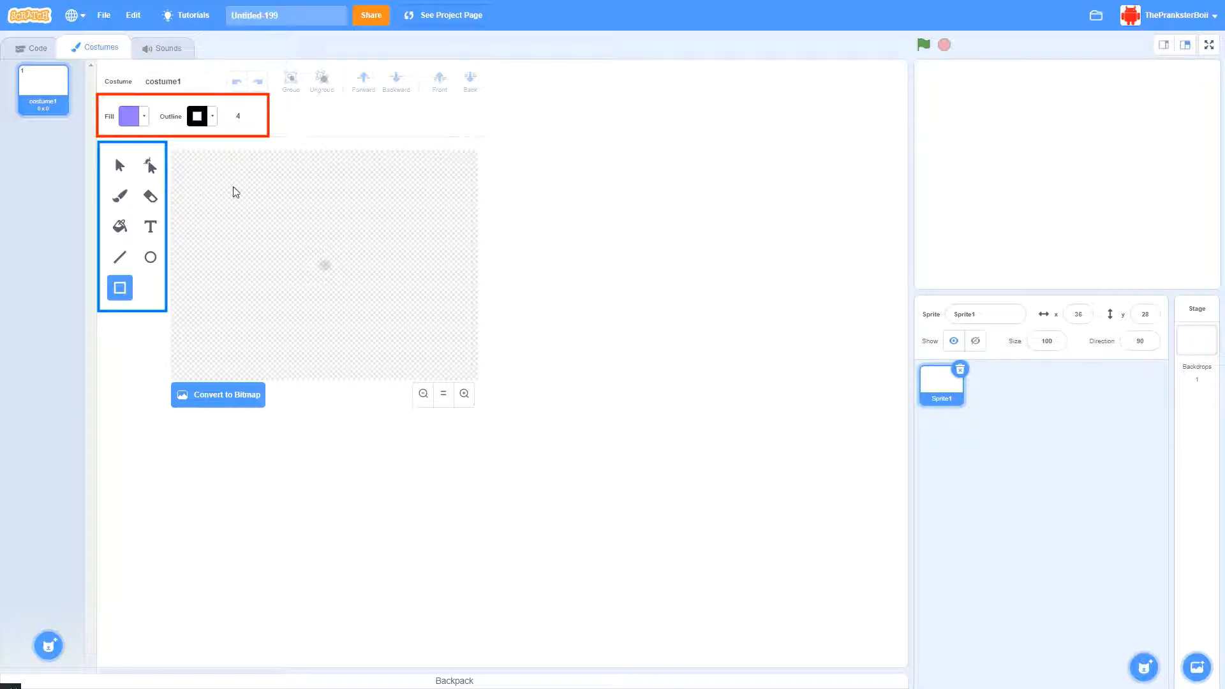
click(141, 120)
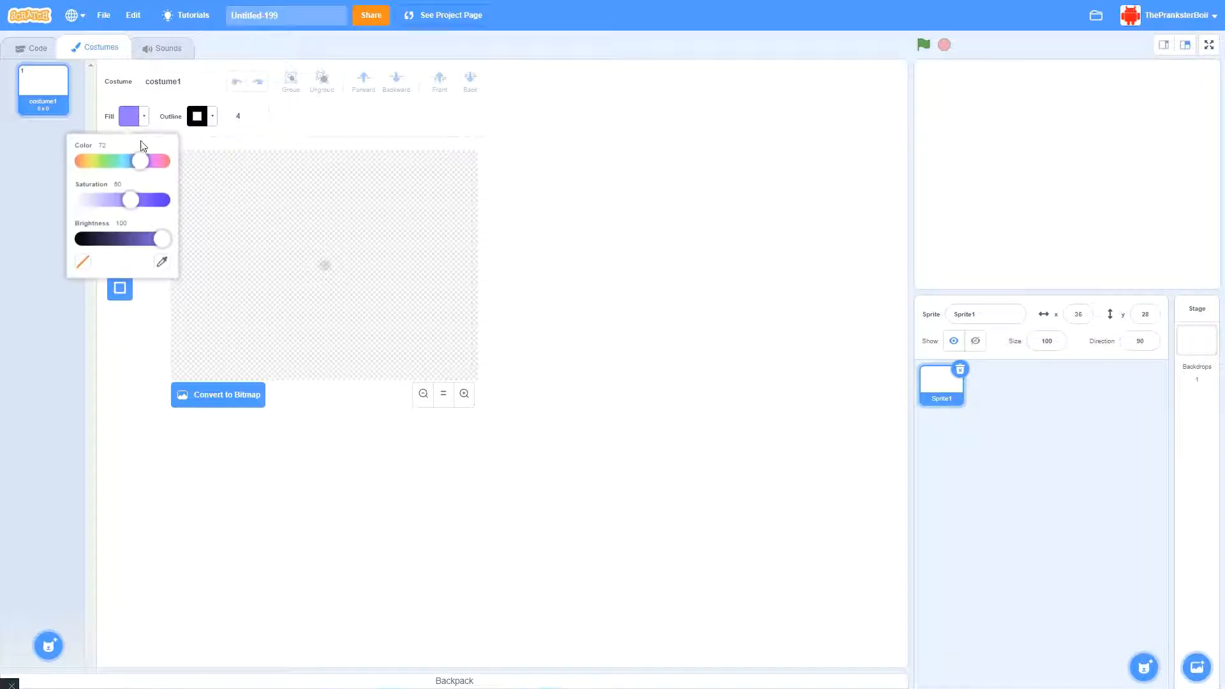
drag(141, 163, 132, 158)
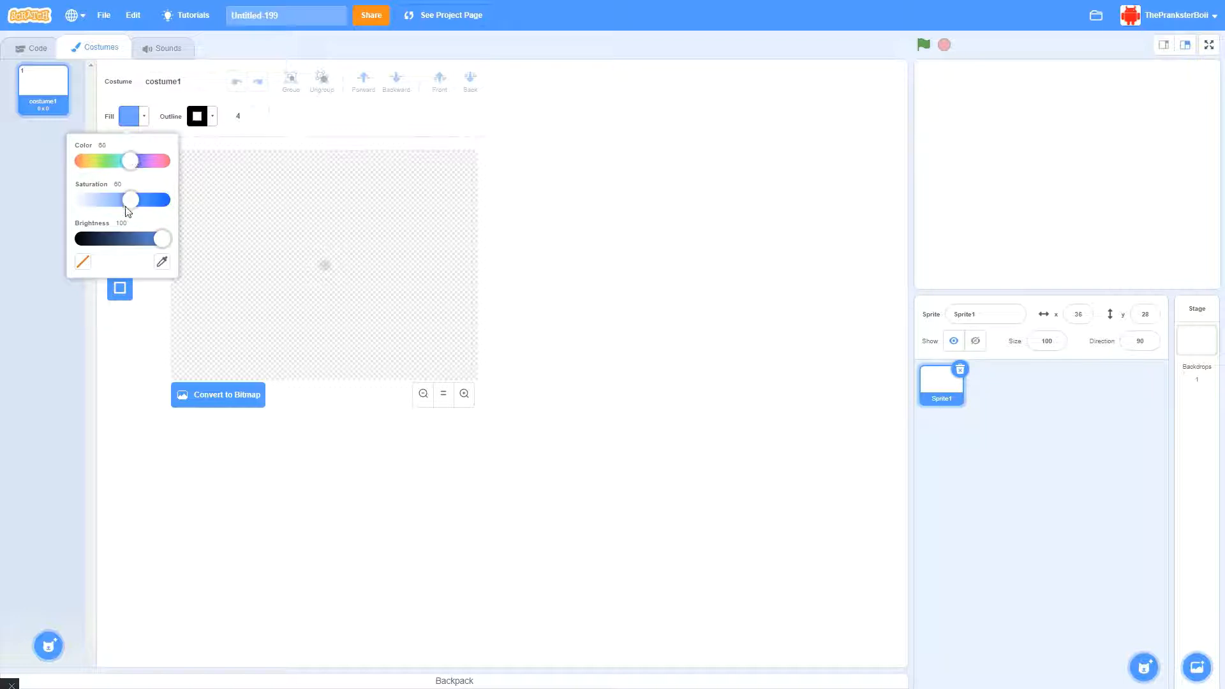
click(212, 118)
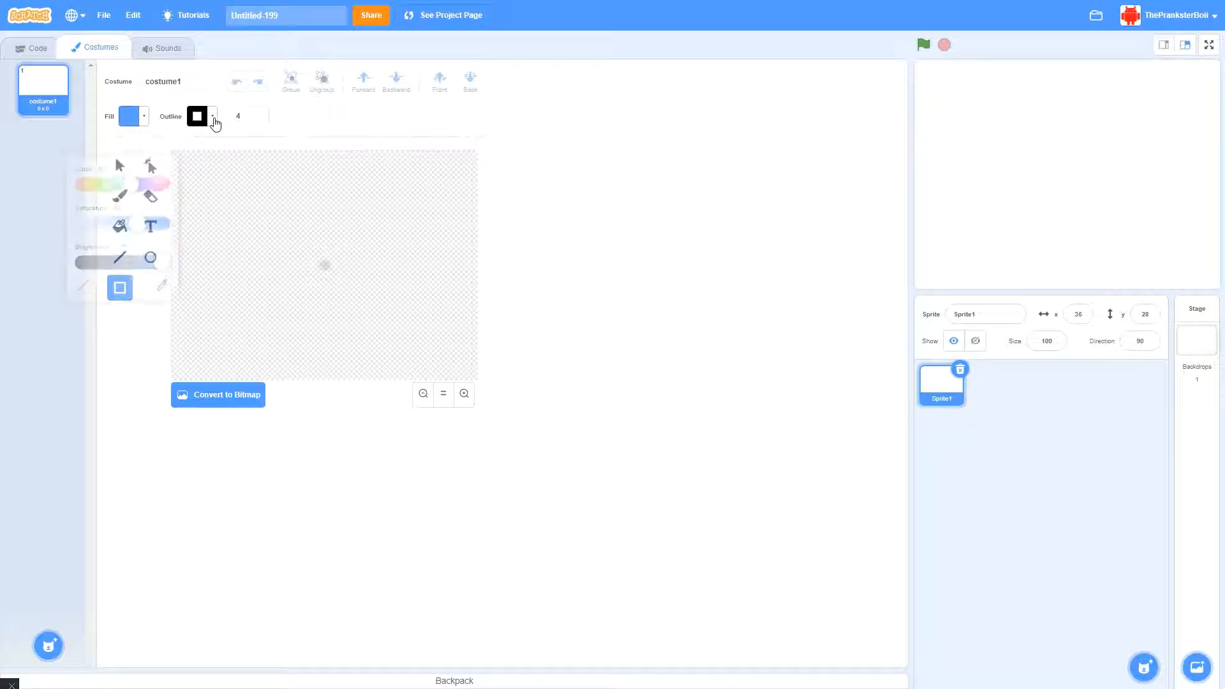
double_click(251, 116)
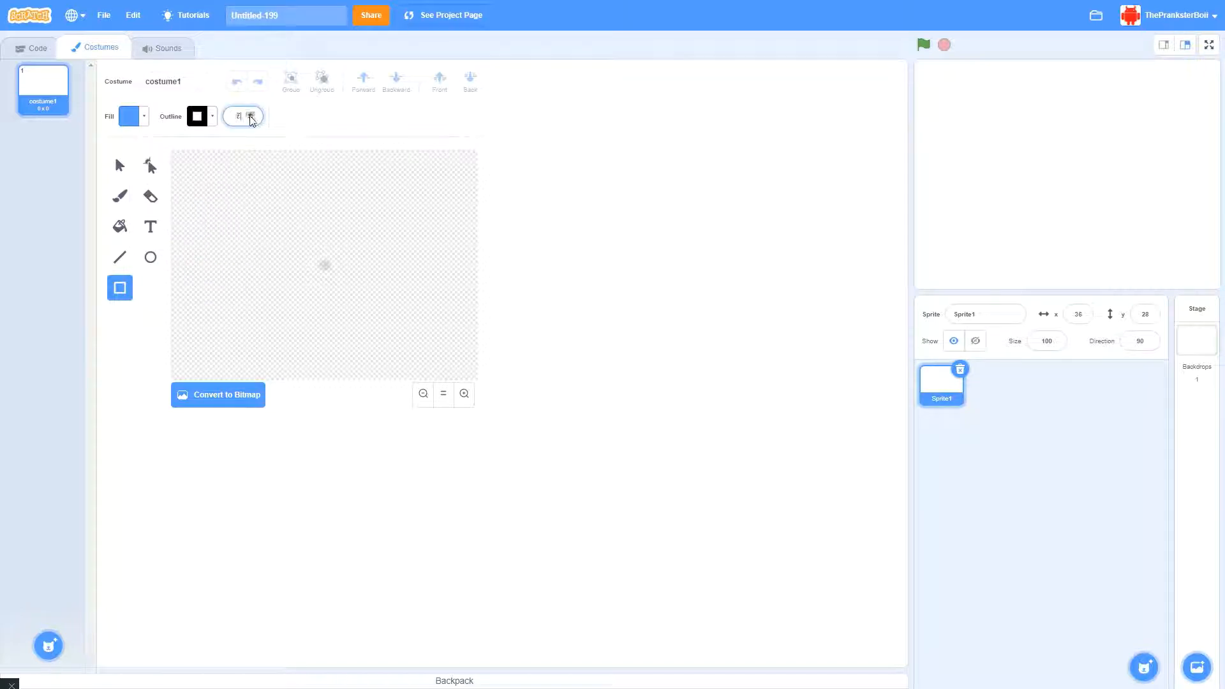
Draw a blue square about 38 by 38 near the centre of the canvas
click(465, 394)
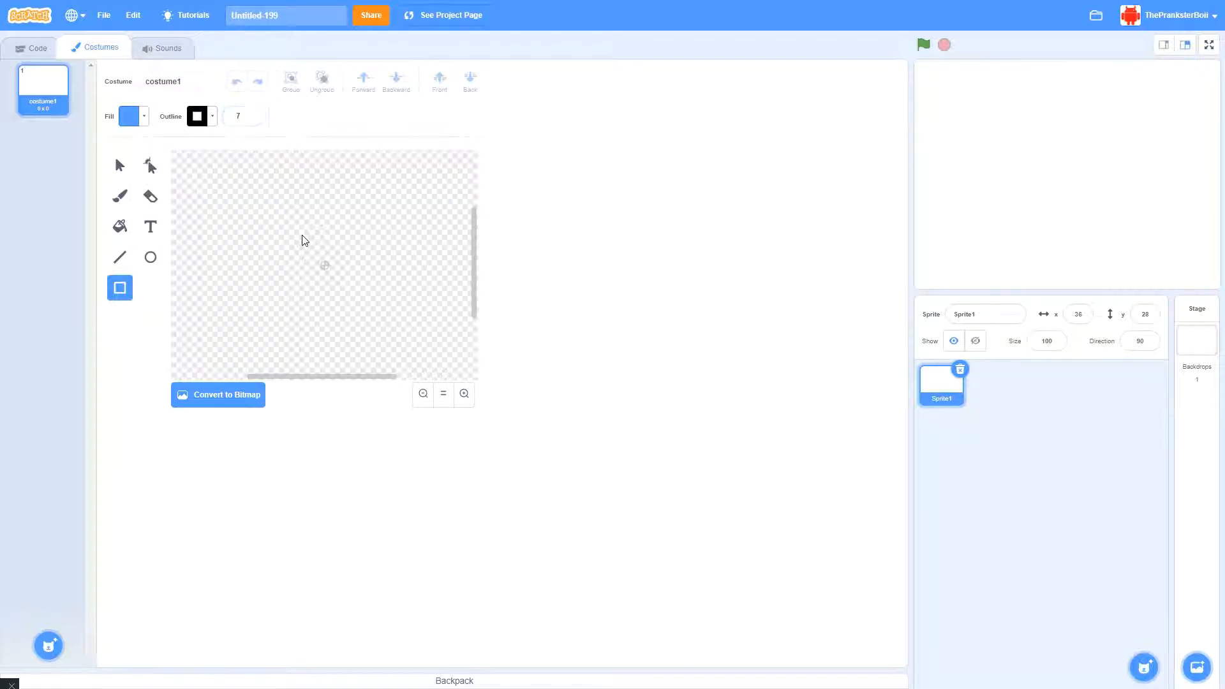
drag(317, 256, 206, 281)
mouse_move(230, 240)
mouse_down()
mouse_move(249, 185)
mouse_move(312, 199)
mouse_move(321, 401)
mouse_move(291, 282)
mouse_move(314, 347)
mouse_move(377, 377)
mouse_move(334, 272)
mouse_move(390, 329)
mouse_move(342, 275)
mouse_move(416, 336)
mouse_move(324, 263)
mouse_move(322, 210)
mouse_move(263, 197)
mouse_move(277, 261)
mouse_move(366, 281)
mouse_move(384, 330)
mouse_move(305, 283)
mouse_move(358, 295)
mouse_move(355, 283)
mouse_move(391, 307)
mouse_move(356, 291)
mouse_move(335, 248)
mouse_move(361, 292)
mouse_move(345, 262)
mouse_move(353, 286)
mouse_move(343, 278)
mouse_up()
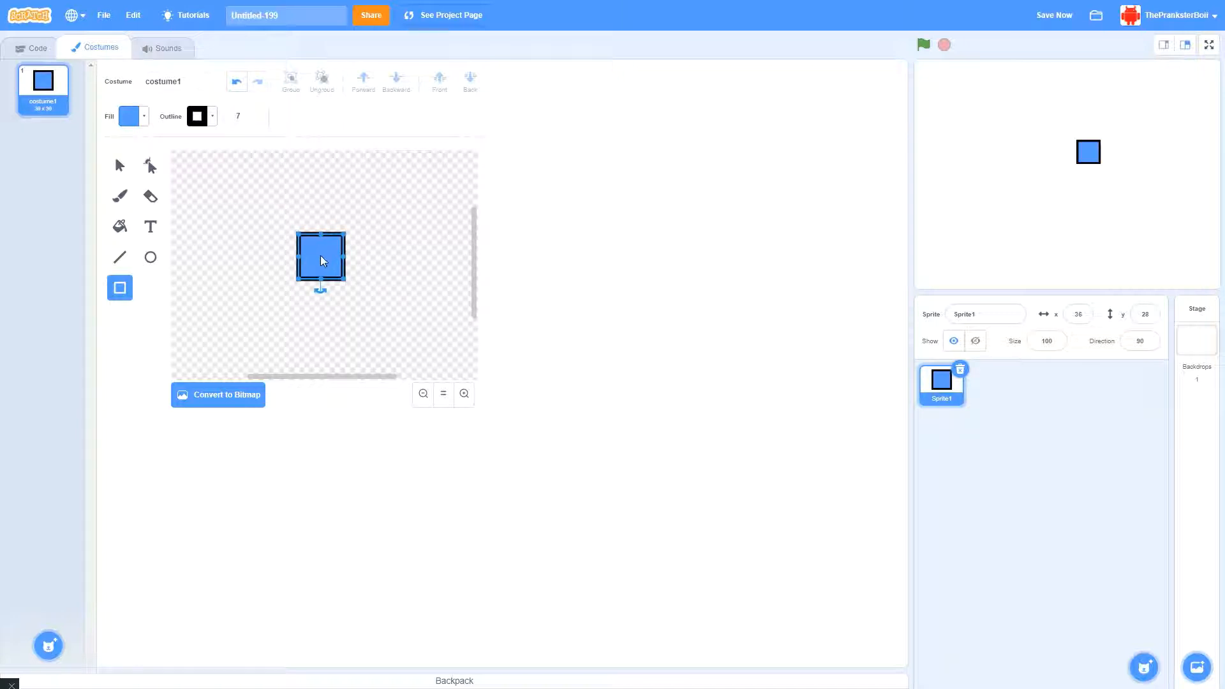
Move the square around the canvas, leaving it just right of the centre mark
drag(323, 257, 273, 277)
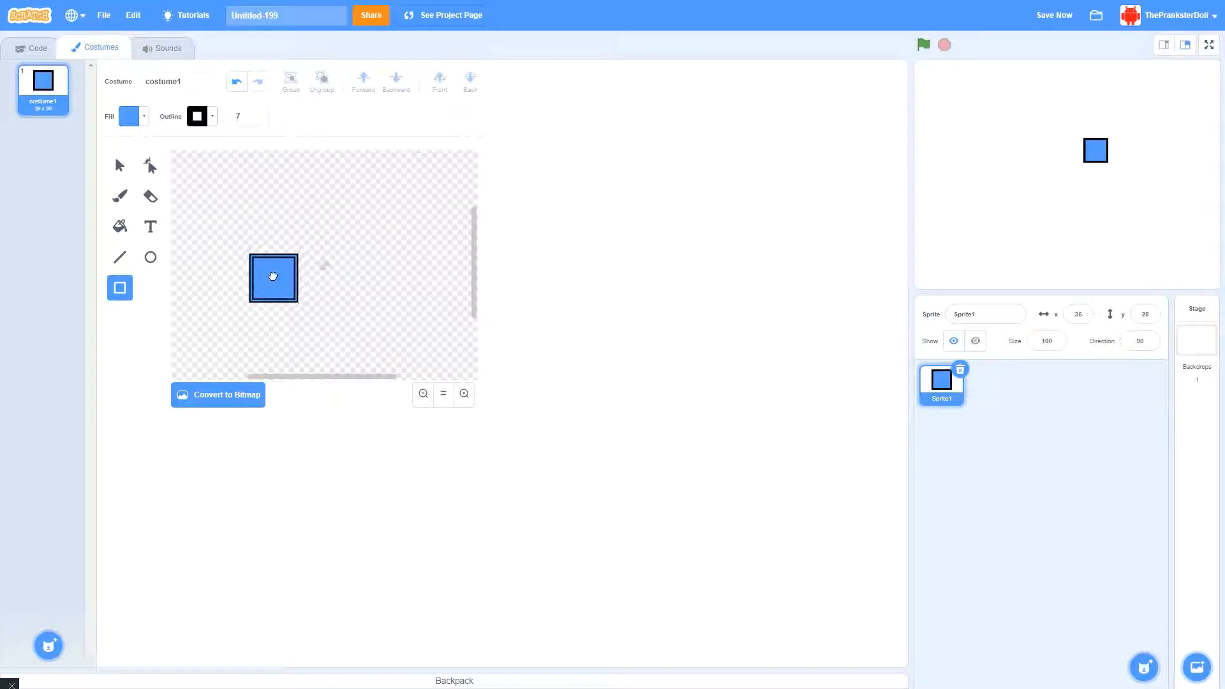
click(465, 395)
drag(295, 382, 307, 380)
click(336, 250)
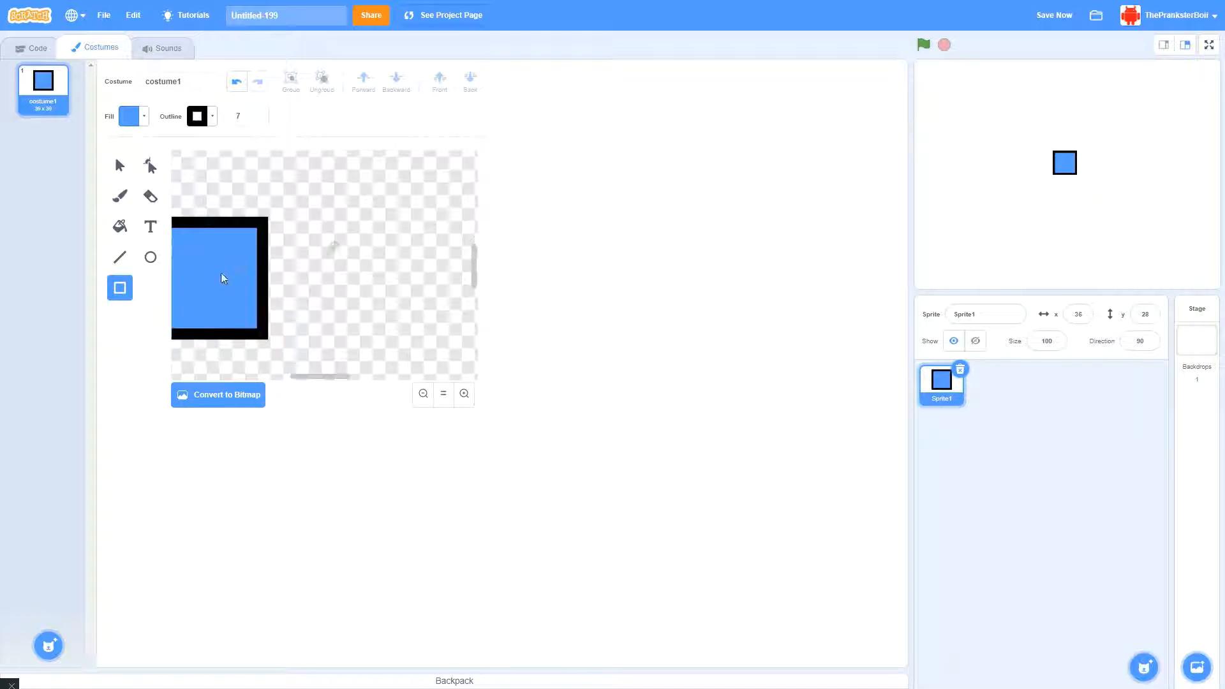
drag(221, 273, 228, 275)
key(Delete)
click(122, 166)
drag(207, 278, 415, 243)
Recolor the selected square's fill to purple with Color 73
click(131, 116)
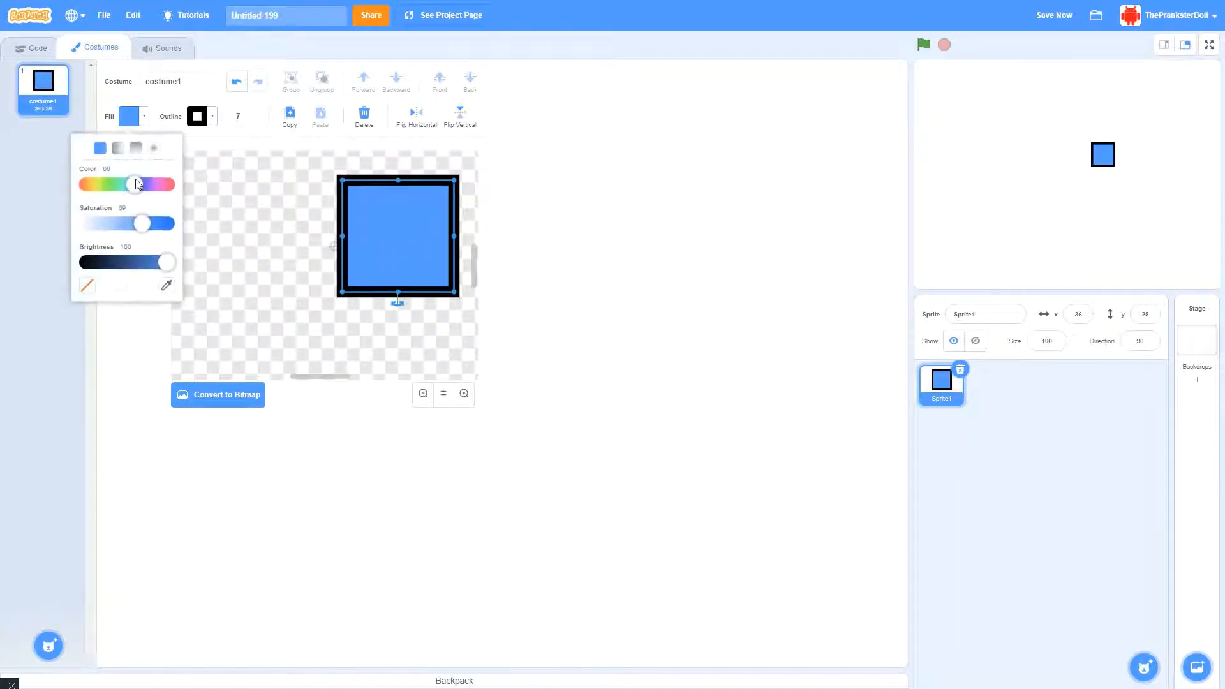
drag(137, 185, 150, 188)
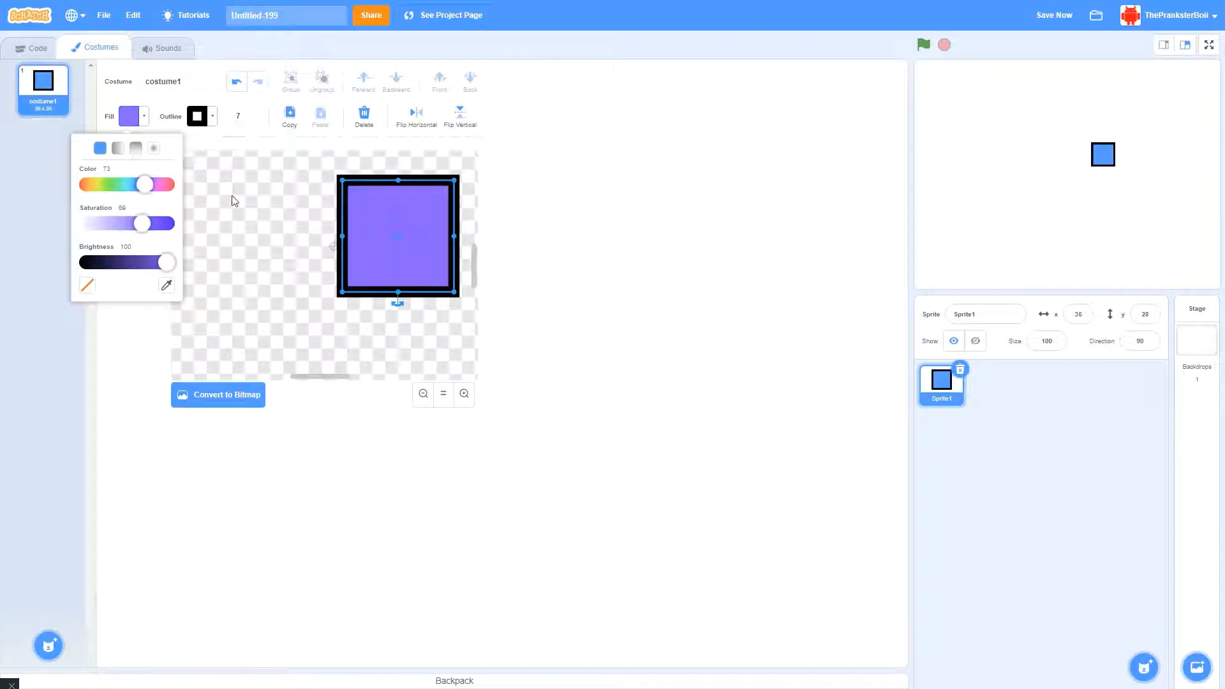
click(307, 243)
Move the purple square onto the canvas centre mark and deselect it
drag(424, 257, 358, 264)
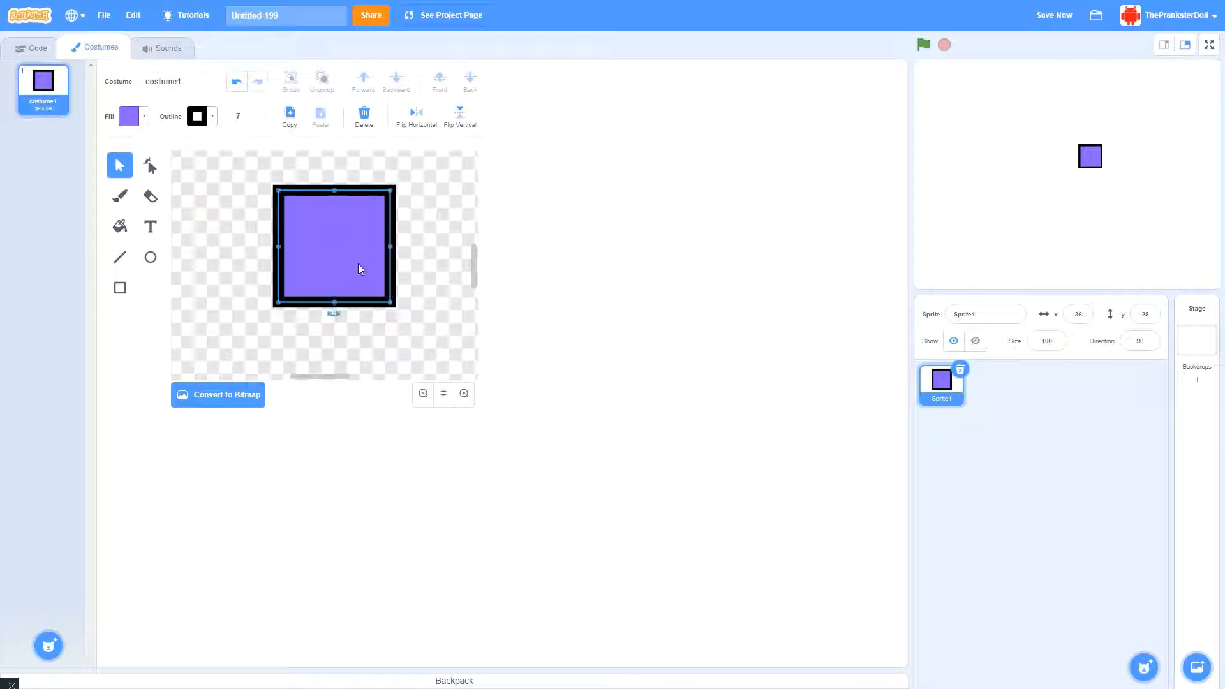
click(434, 232)
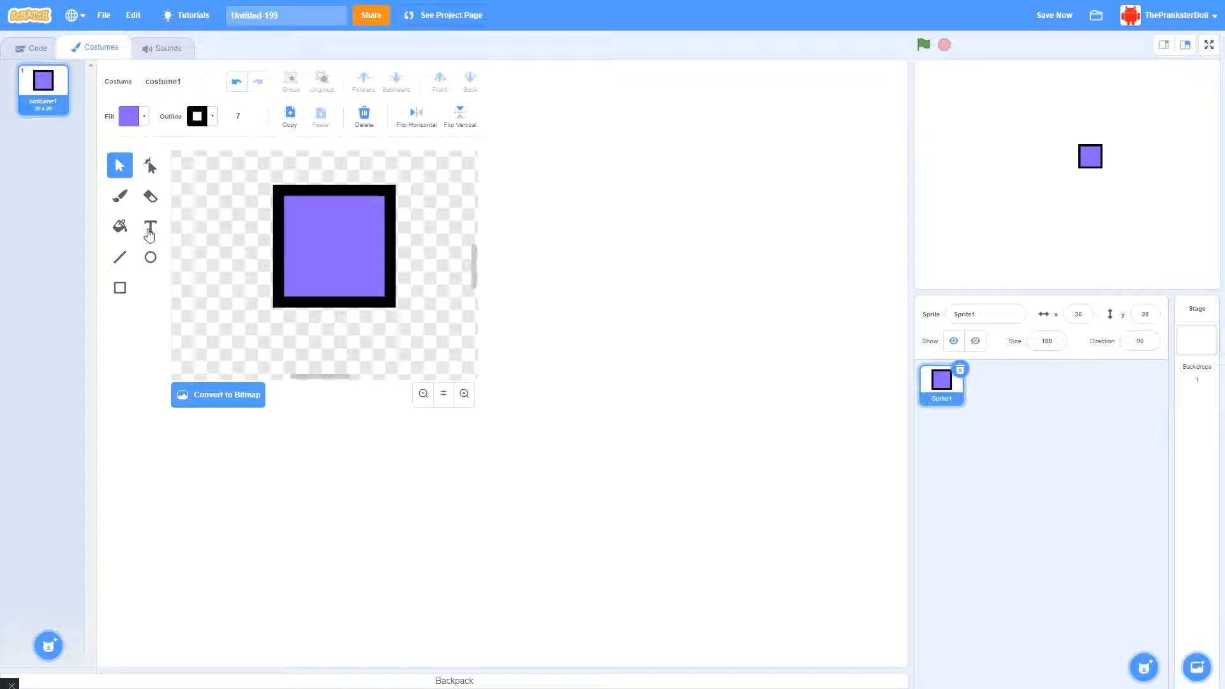
Choose the Eraser tool and reduce the eraser size to 15
click(150, 196)
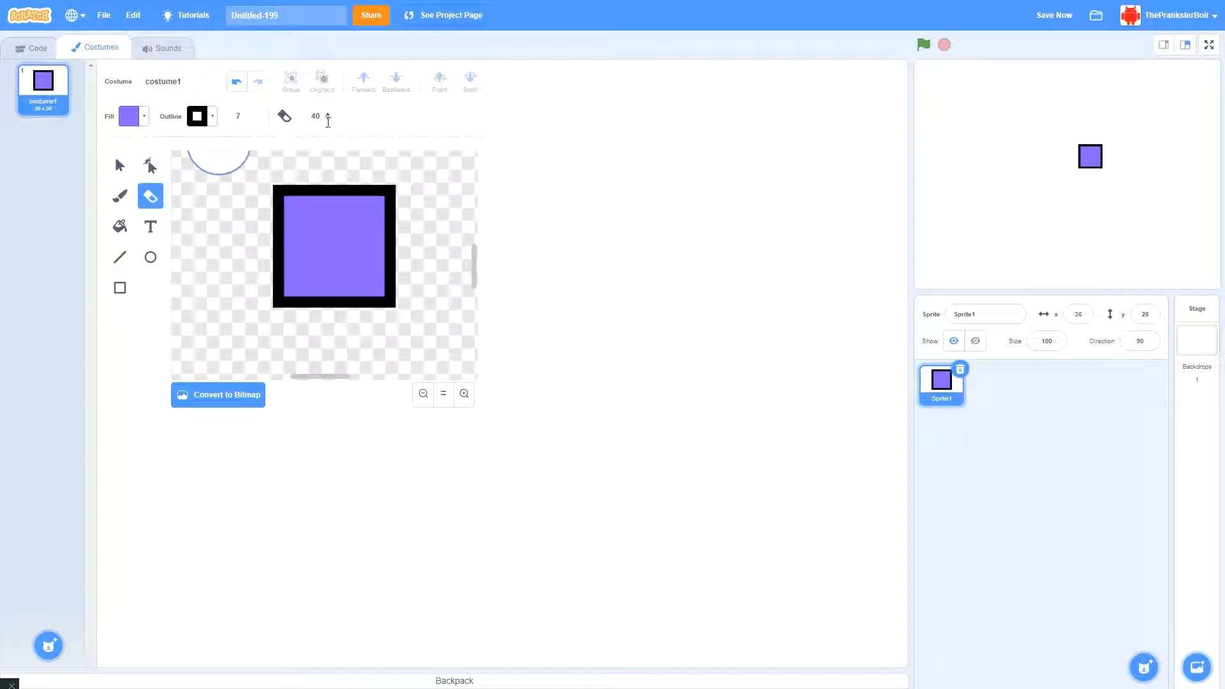
double_click(327, 120)
triple_click(328, 119)
triple_click(327, 119)
triple_click(328, 120)
triple_click(327, 120)
triple_click(327, 119)
double_click(328, 120)
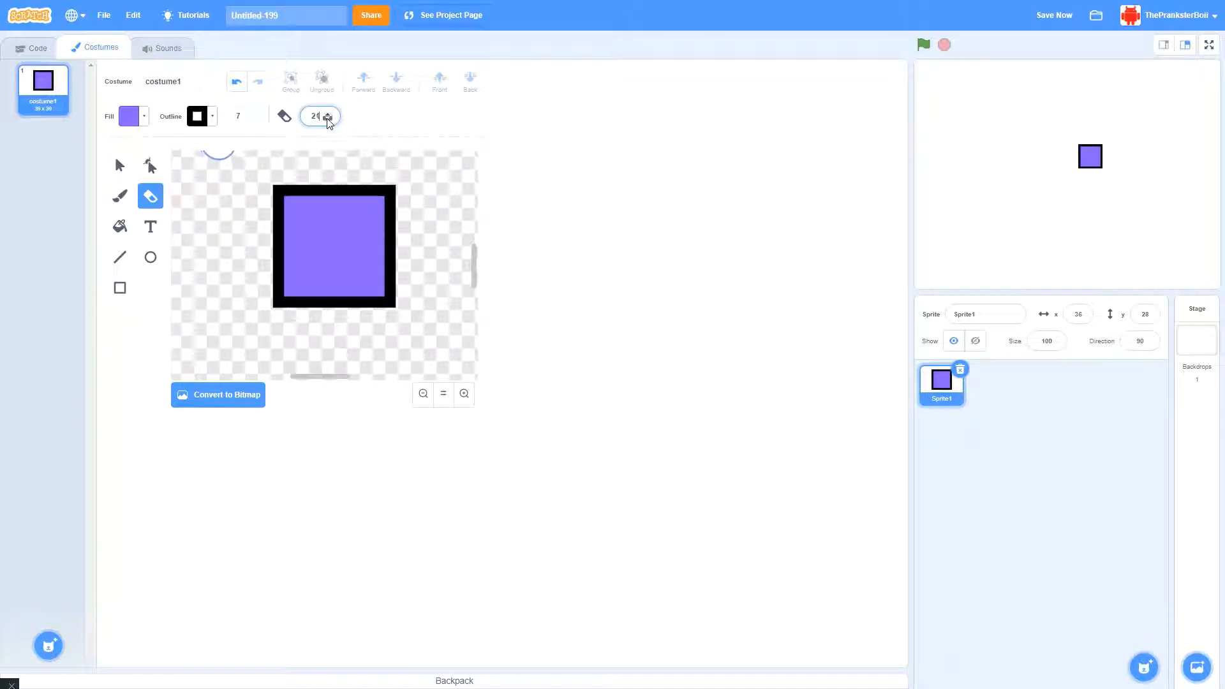
click(327, 119)
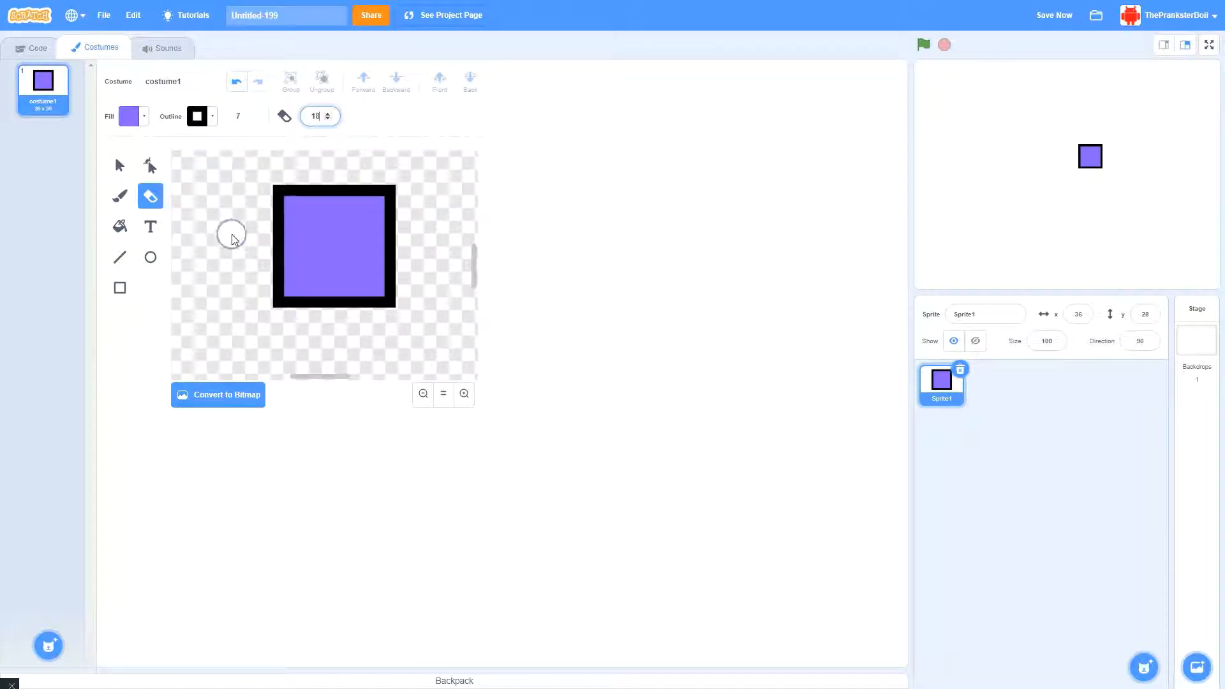
click(329, 118)
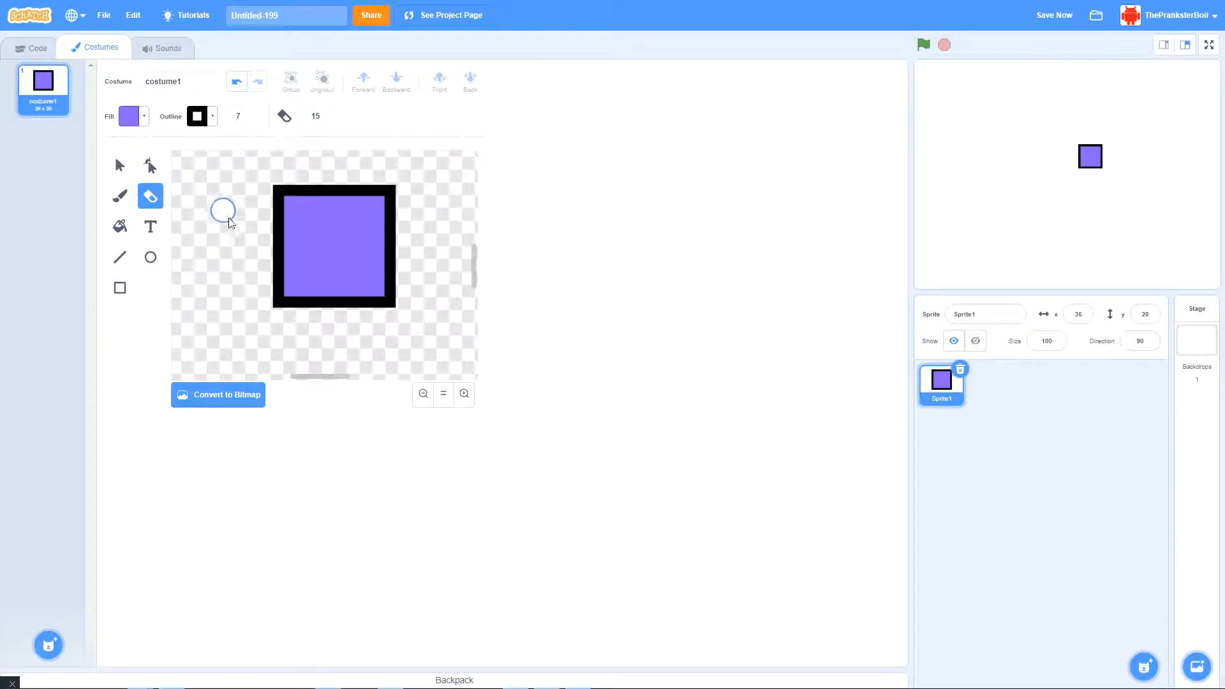
Erase horizontal, curved and vertical strips through the purple square to cut it into five separate pieces
mouse_move(241, 222)
mouse_down()
mouse_move(356, 237)
mouse_move(413, 267)
mouse_move(339, 290)
mouse_move(337, 332)
mouse_move(403, 337)
mouse_move(424, 312)
mouse_move(408, 162)
mouse_move(368, 167)
mouse_up()
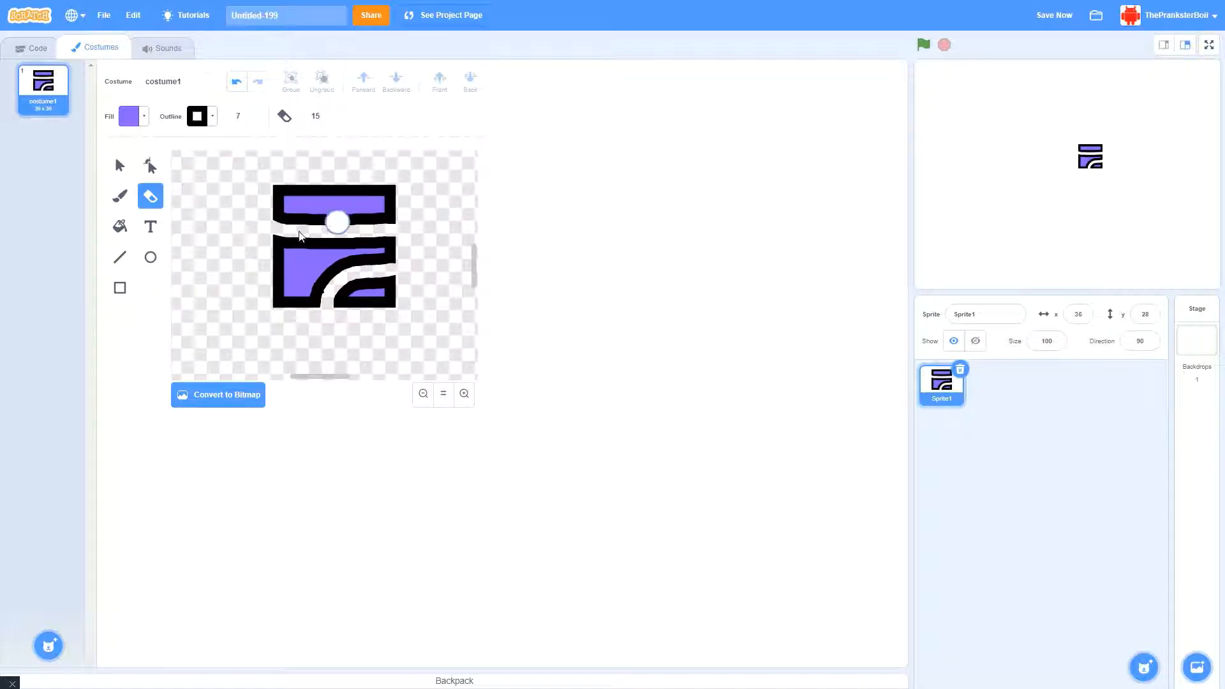
click(113, 166)
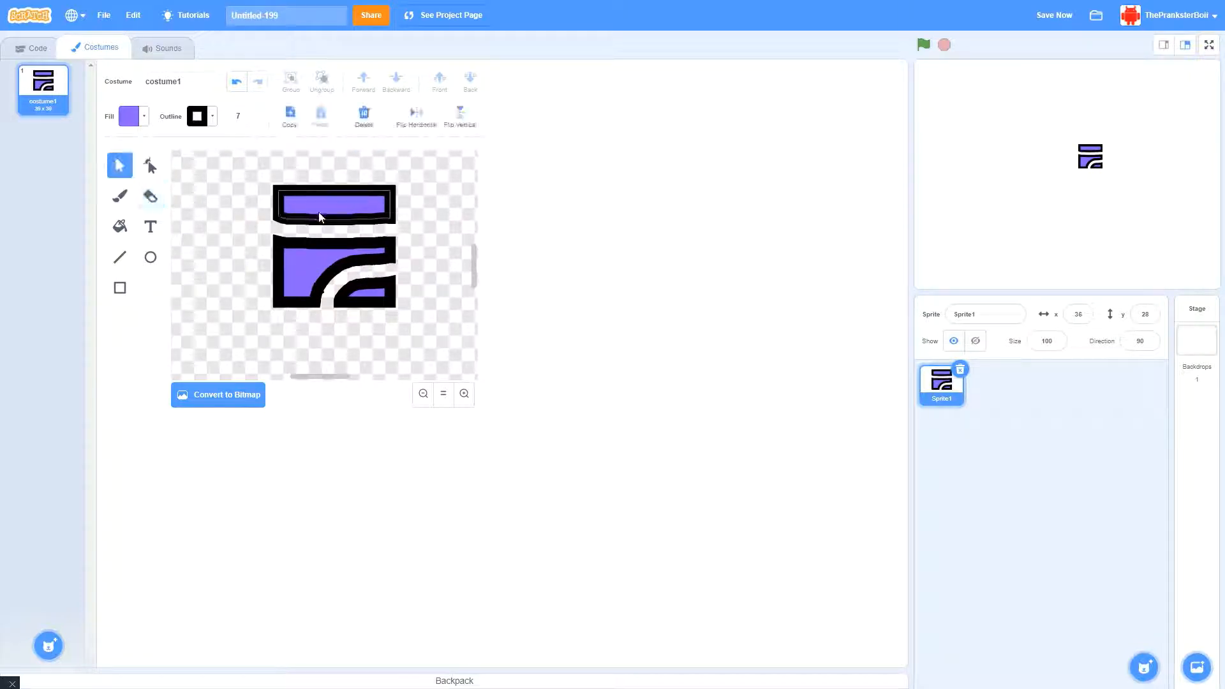
click(149, 167)
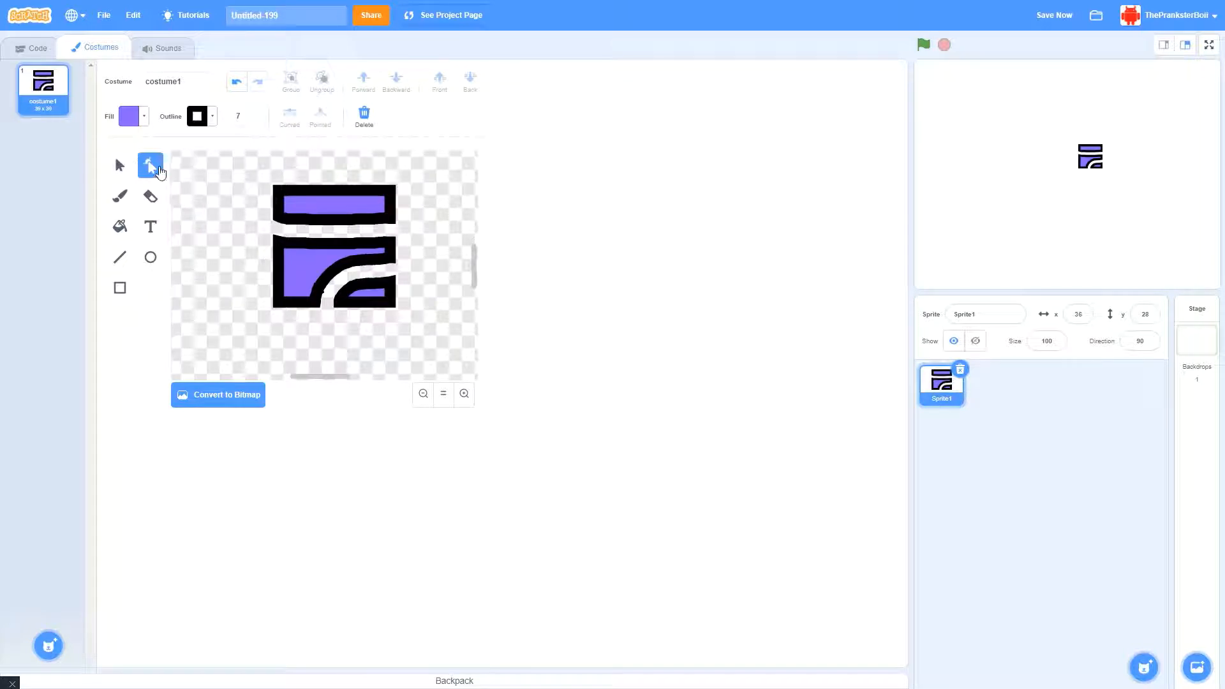
click(151, 198)
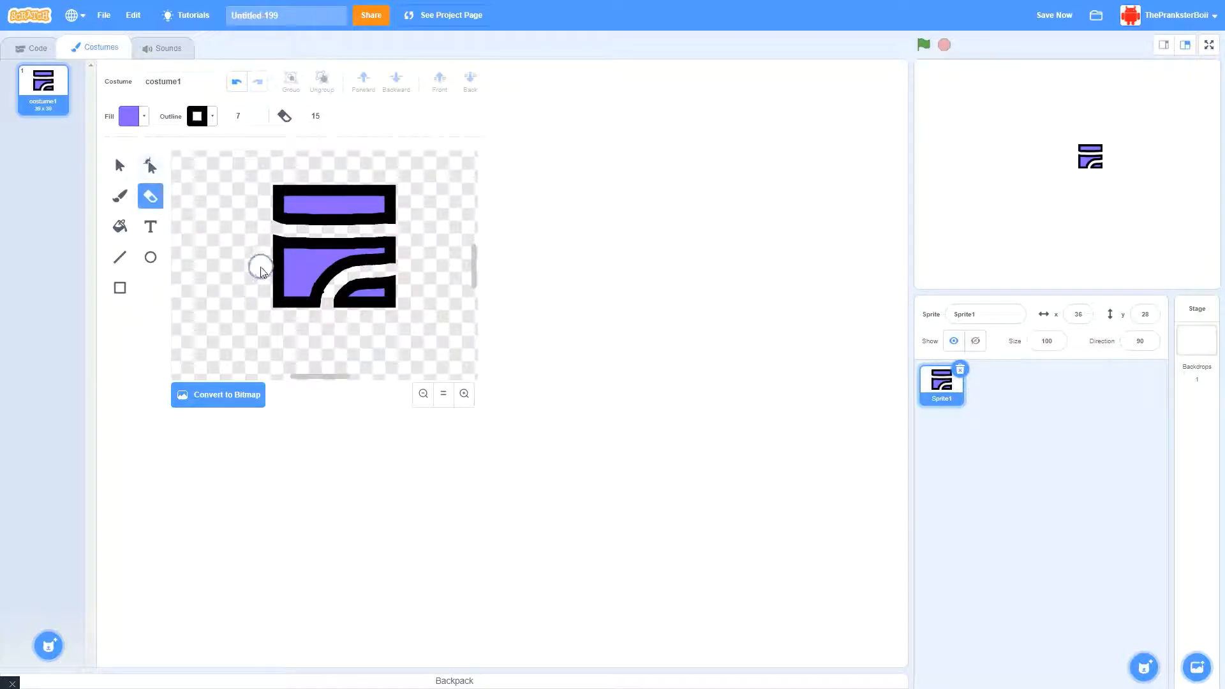
drag(301, 272, 319, 286)
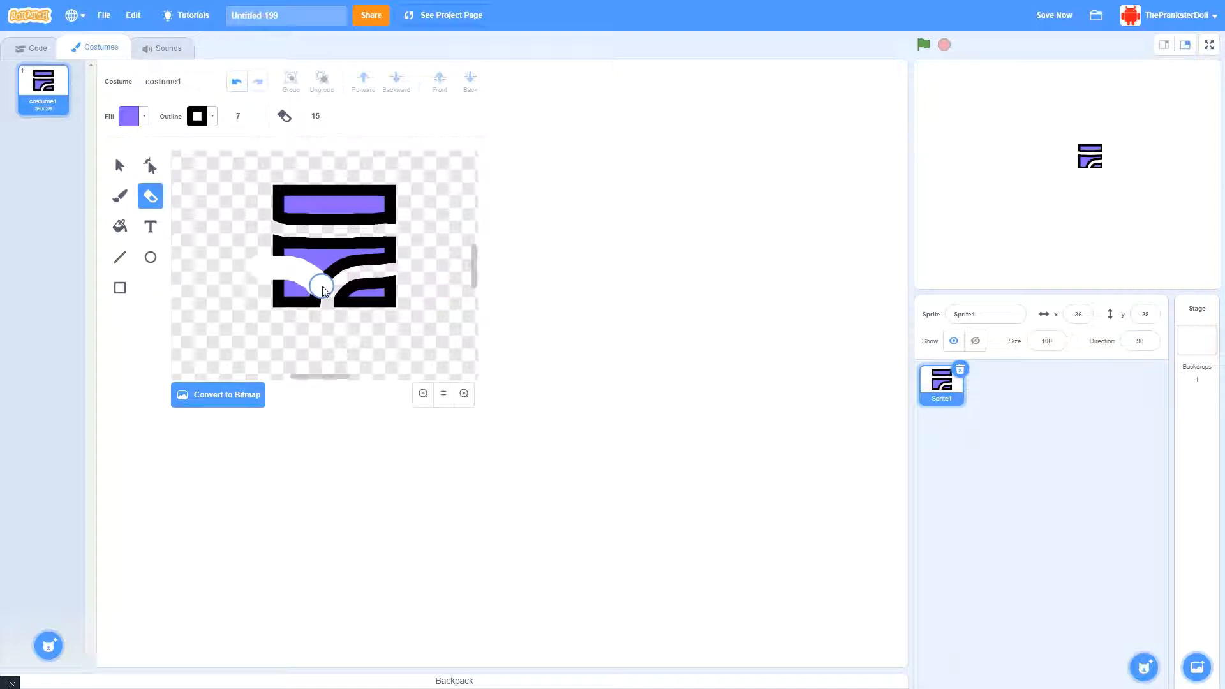
drag(323, 288, 322, 287)
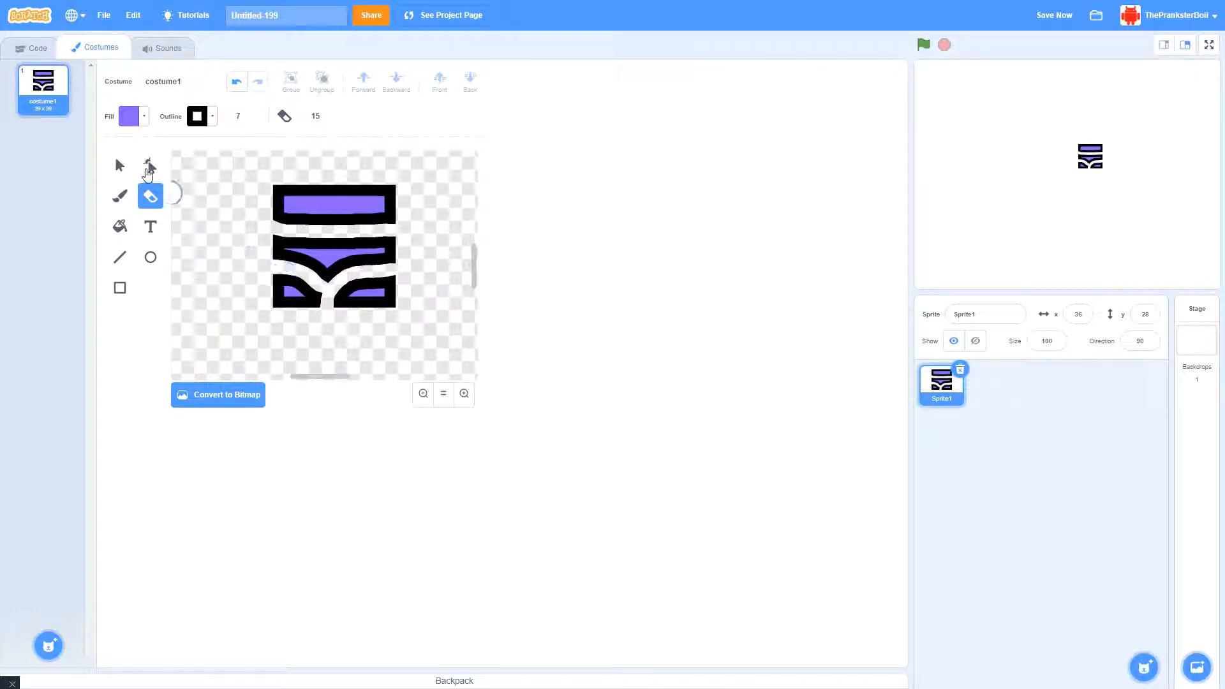
drag(337, 183, 334, 224)
Select all the pieces of the cut square and delete them from the canvas
click(120, 166)
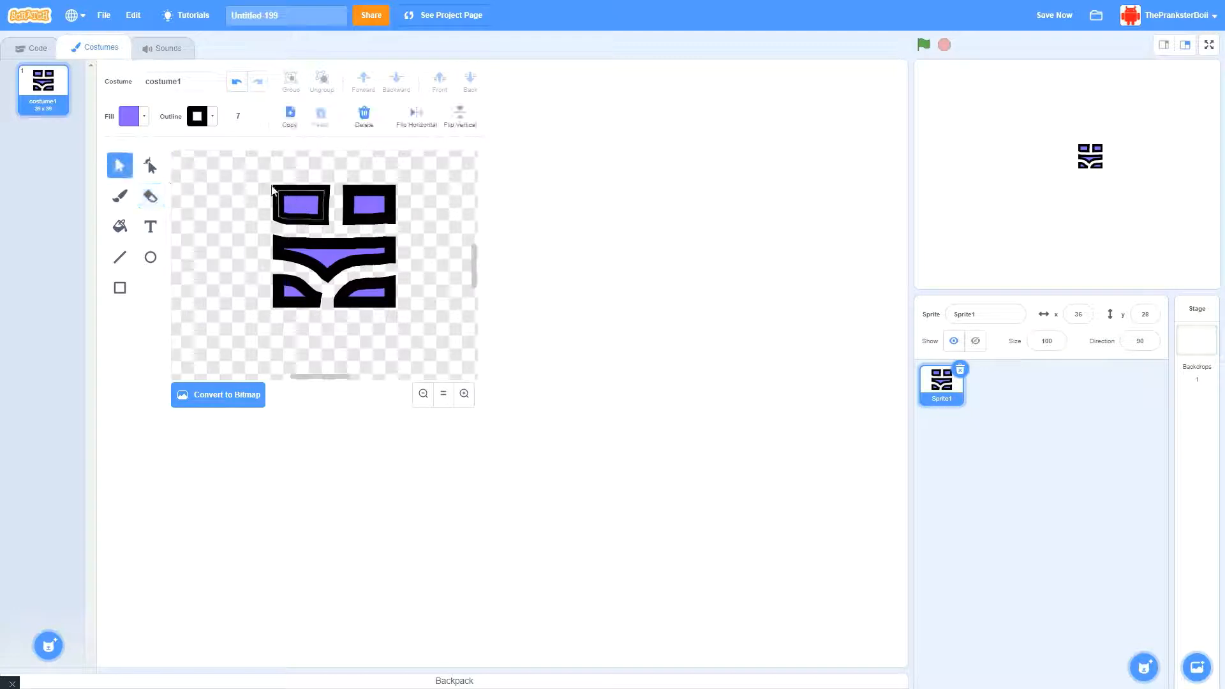
drag(235, 180, 361, 288)
drag(408, 339, 407, 337)
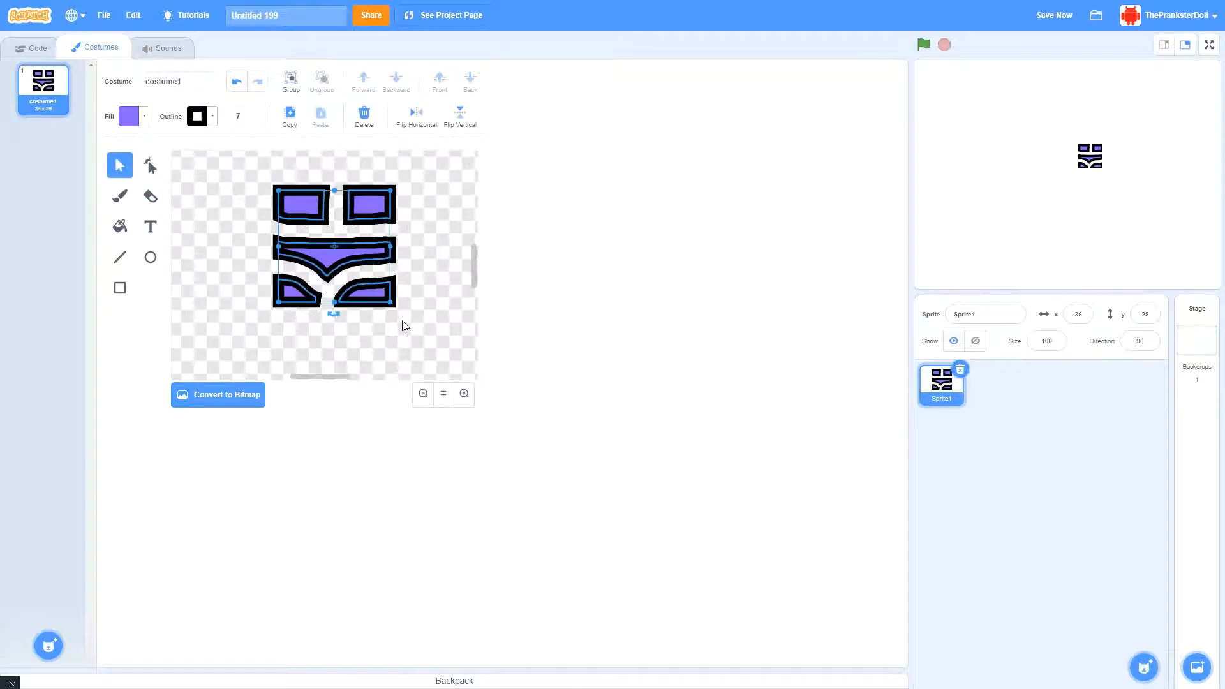
key(Delete)
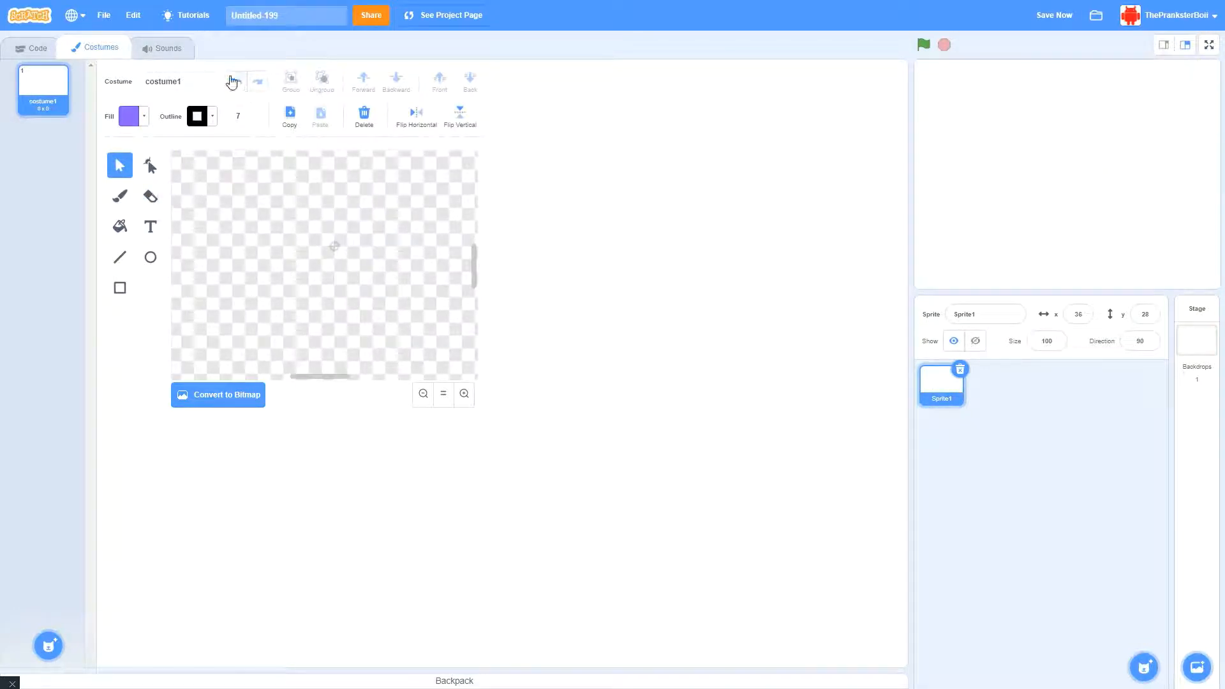
Draw a purple square with a black outline of width 7 and move it onto the canvas centre mark
click(119, 285)
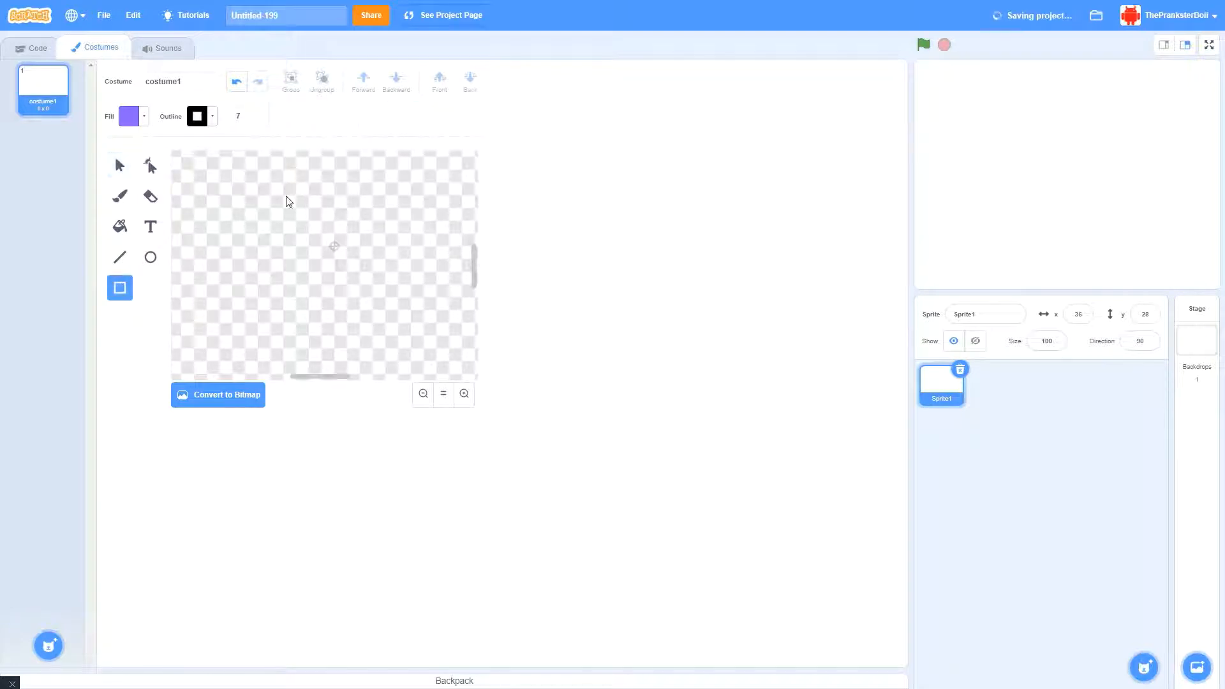
drag(285, 201, 395, 306)
drag(338, 247, 333, 243)
Choose the Brush tool and change its fill to red with colour 0 and a stronger saturation
click(122, 196)
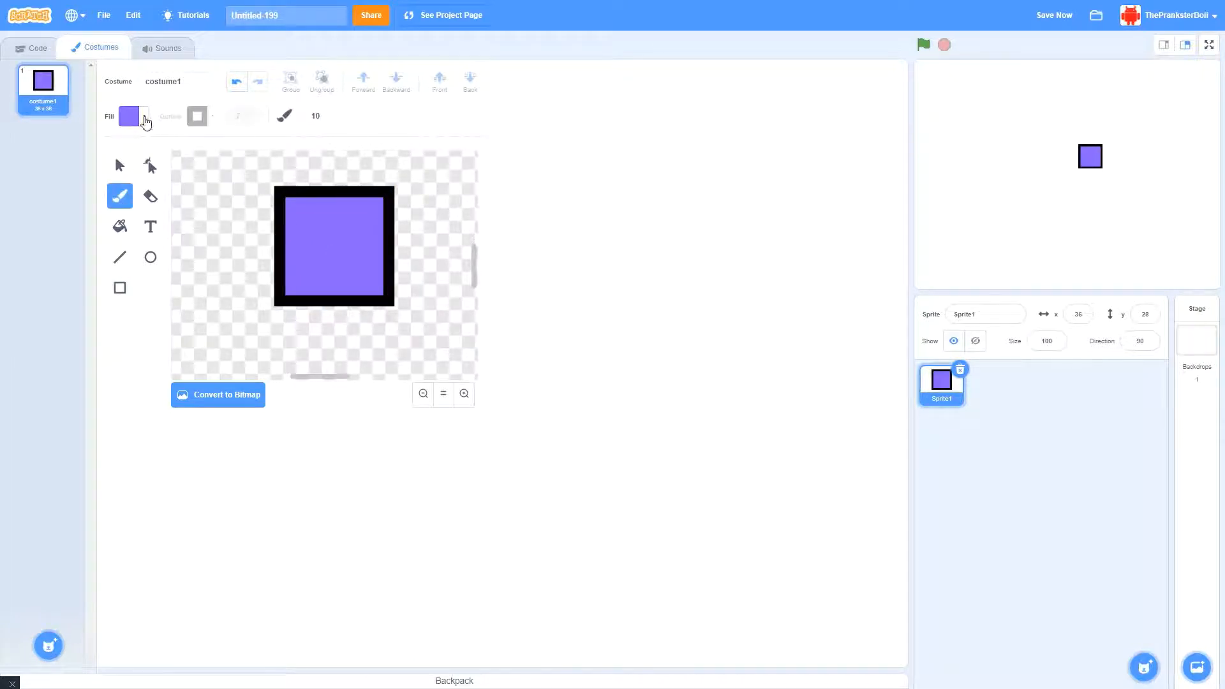
click(141, 117)
drag(134, 170, 130, 167)
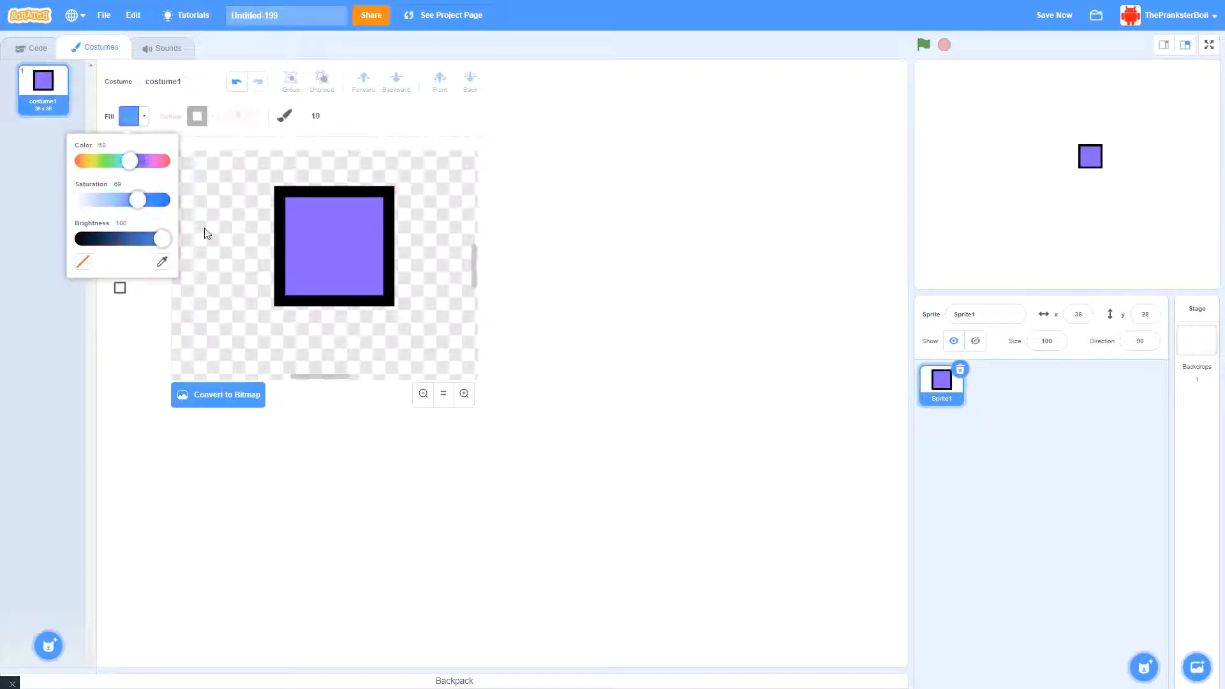
click(182, 119)
drag(134, 166, 64, 163)
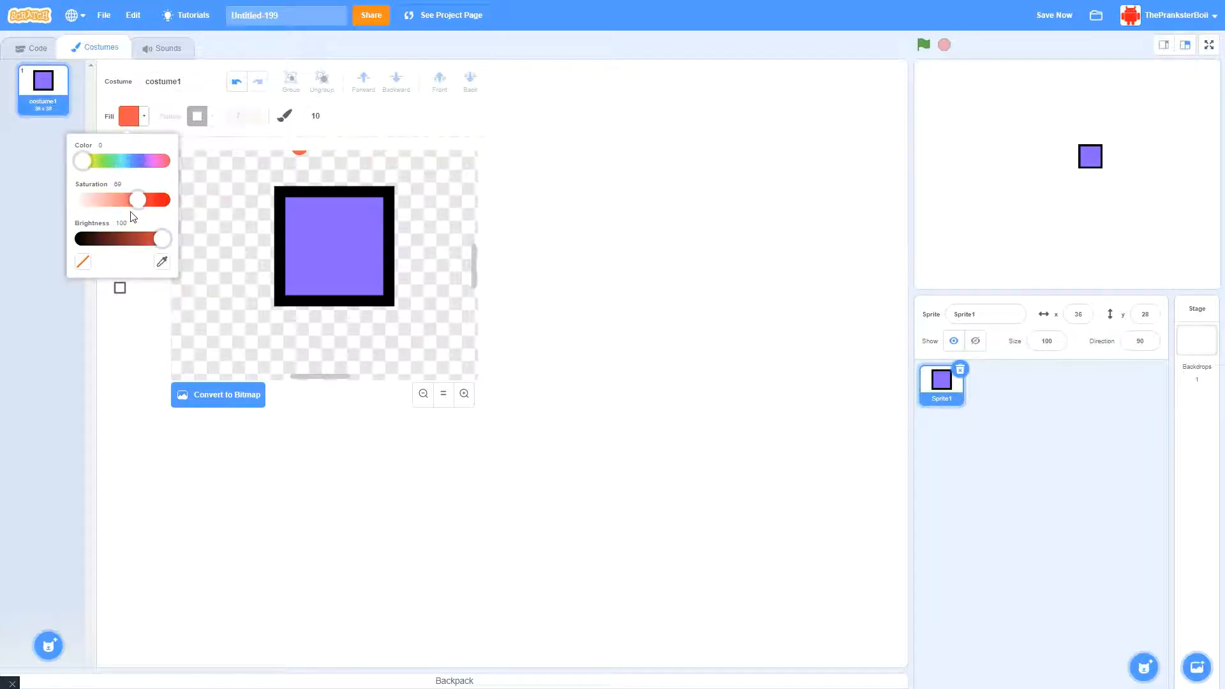
drag(145, 203, 153, 202)
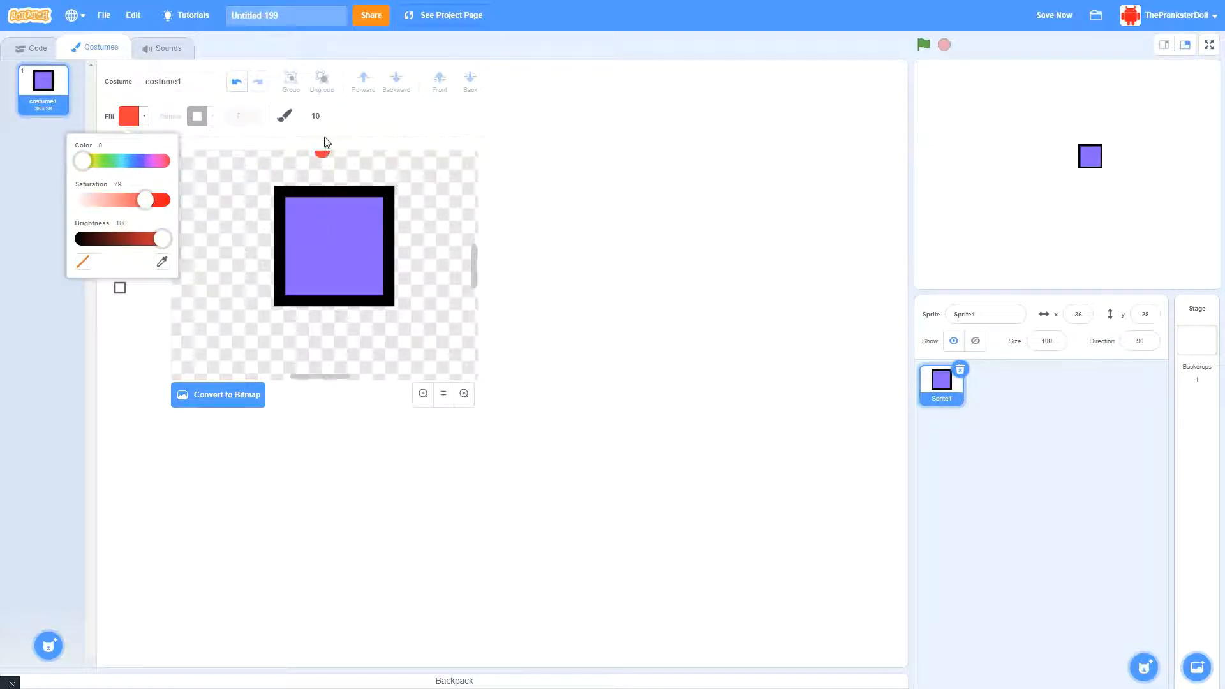
Increase the brush size to 23
double_click(328, 115)
triple_click(327, 114)
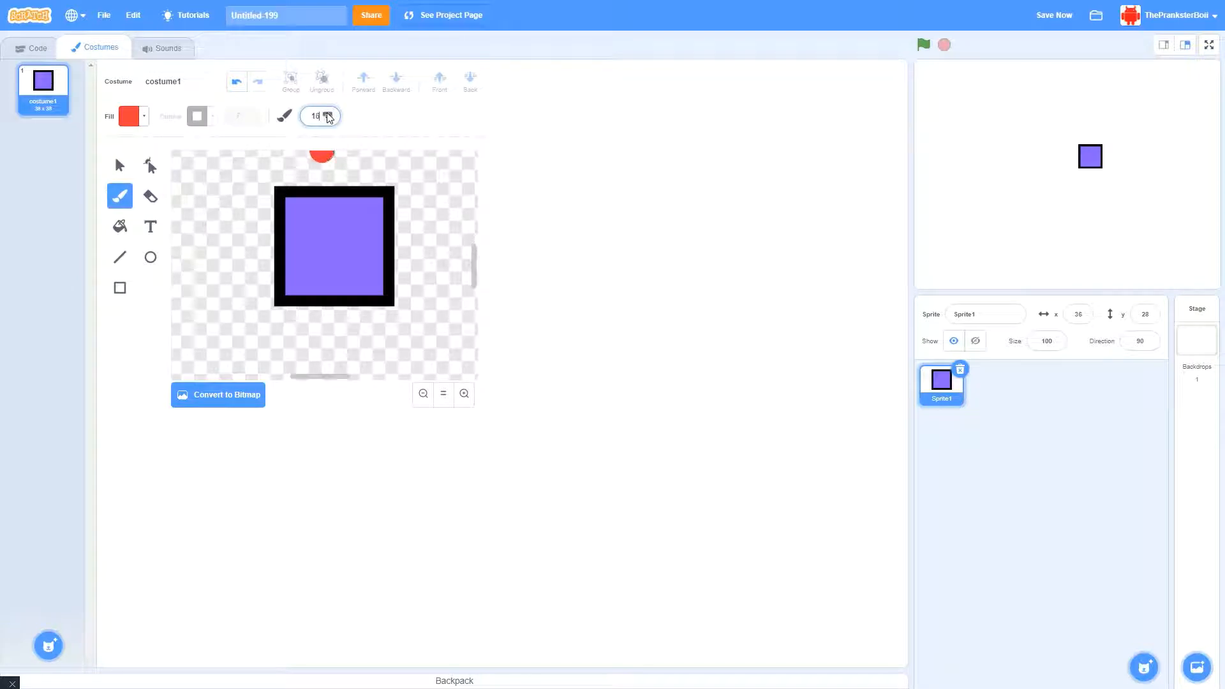
triple_click(327, 115)
triple_click(327, 114)
double_click(328, 115)
Paint a thick red square spiral over and around the purple square
mouse_move(306, 253)
mouse_down()
mouse_move(307, 273)
mouse_move(359, 259)
mouse_move(359, 179)
mouse_move(257, 169)
mouse_move(262, 263)
mouse_up()
drag(281, 323, 378, 330)
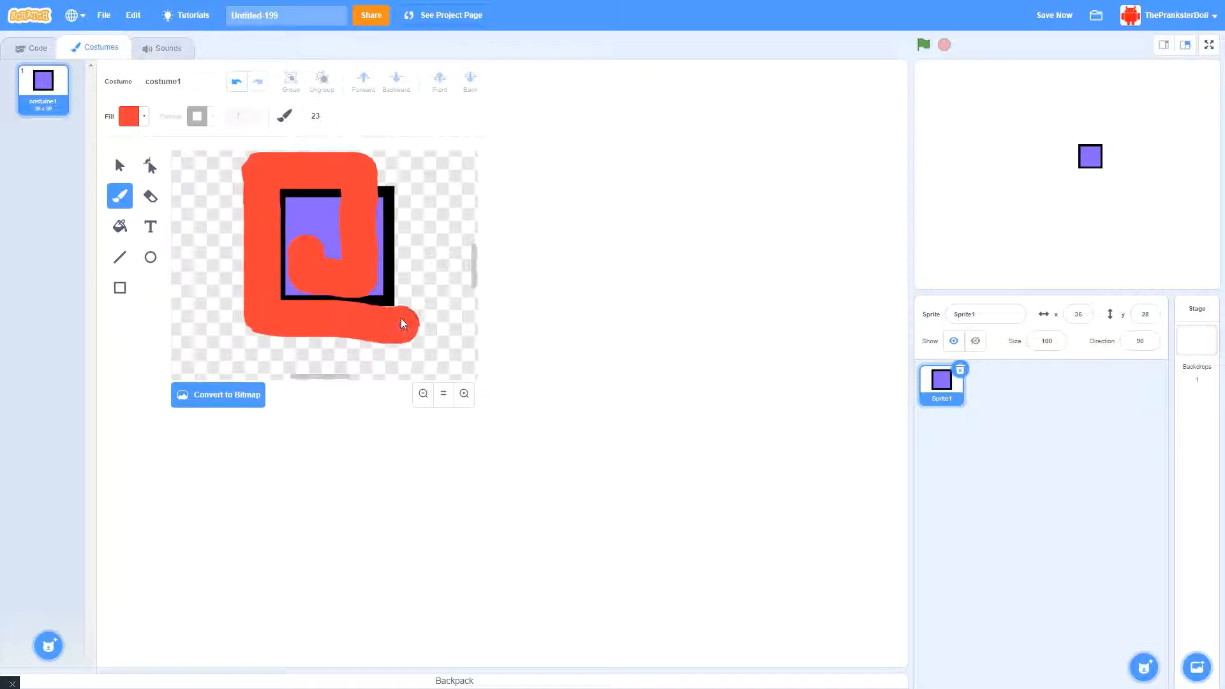
drag(402, 183, 401, 175)
drag(314, 224, 301, 245)
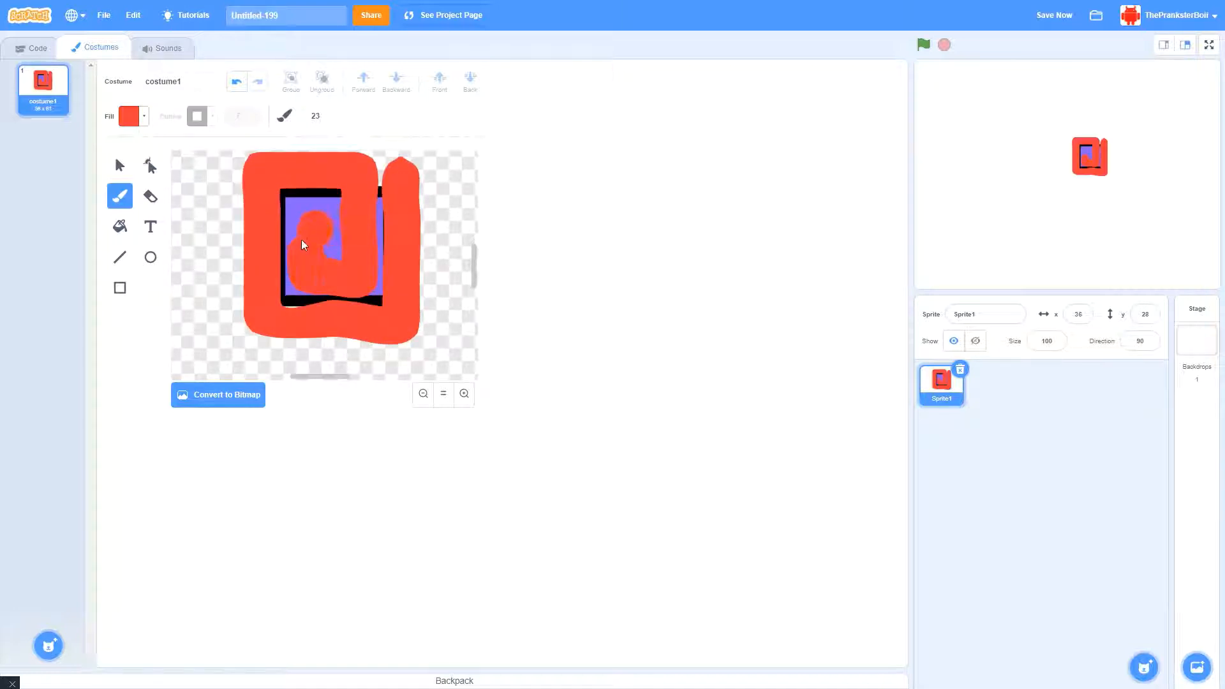
Move the red spiral, shift the purple square slightly, and rescale the spiral by its side and corner handles
click(120, 166)
mouse_move(300, 166)
mouse_down()
mouse_move(233, 211)
mouse_move(320, 177)
mouse_move(262, 214)
mouse_move(305, 211)
mouse_up()
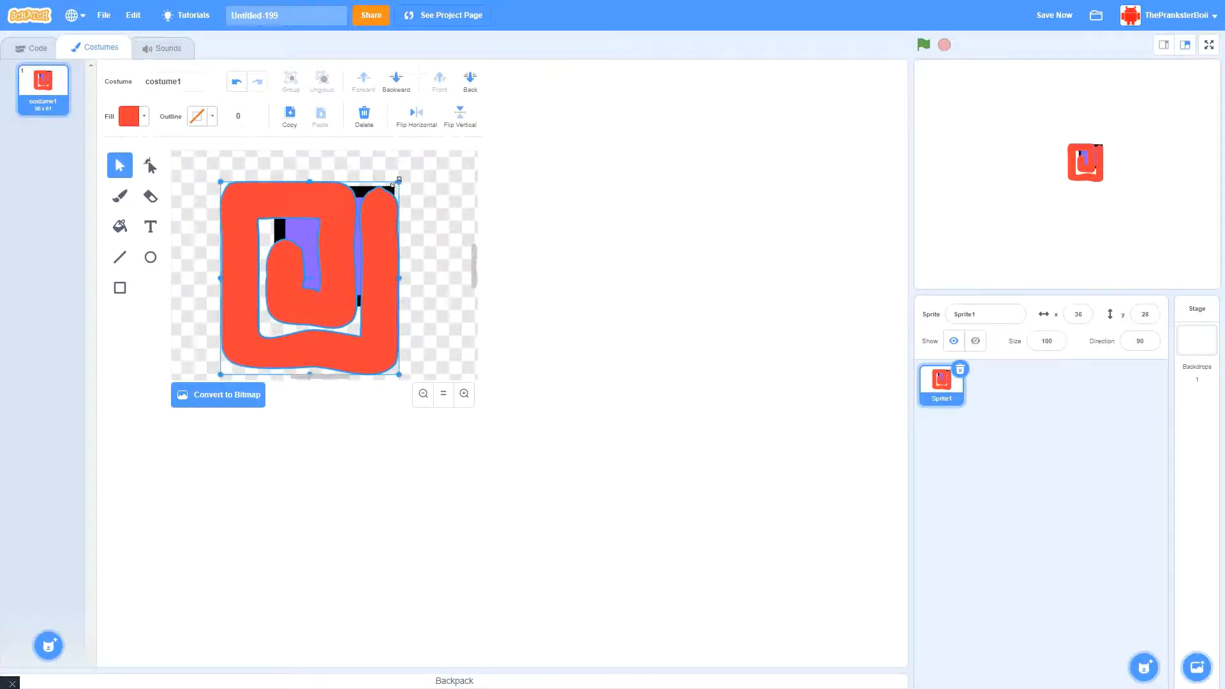
drag(396, 183, 416, 205)
click(381, 264)
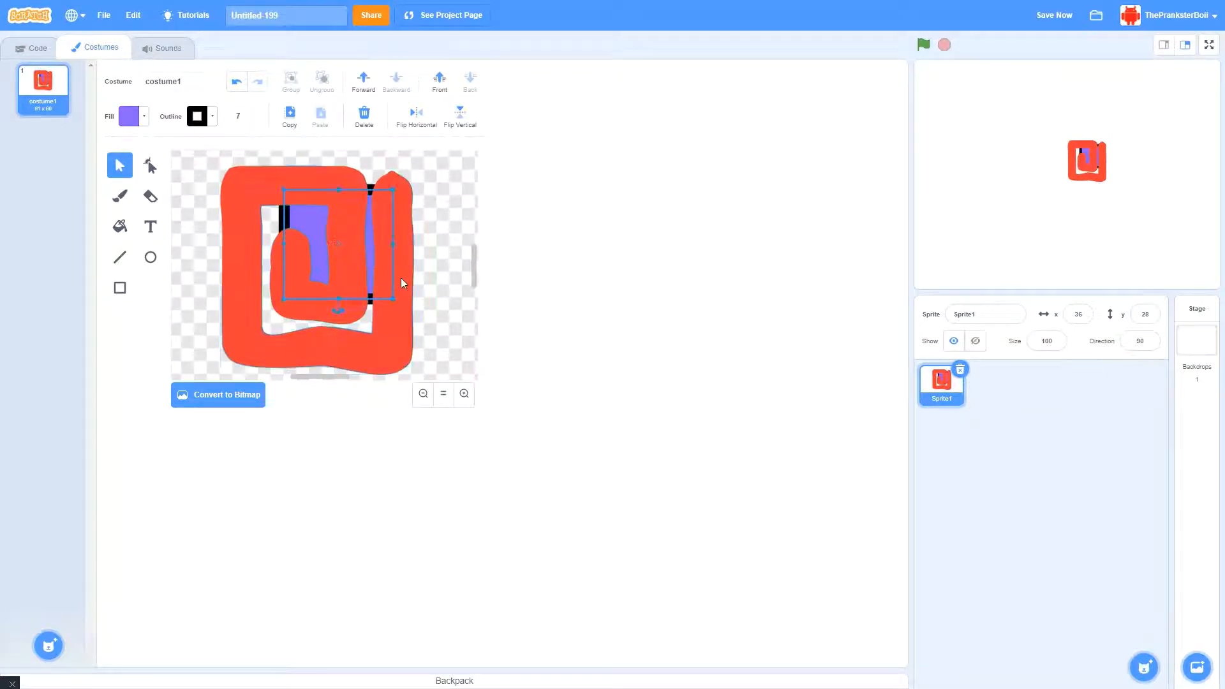
drag(402, 277, 438, 281)
drag(449, 169, 410, 213)
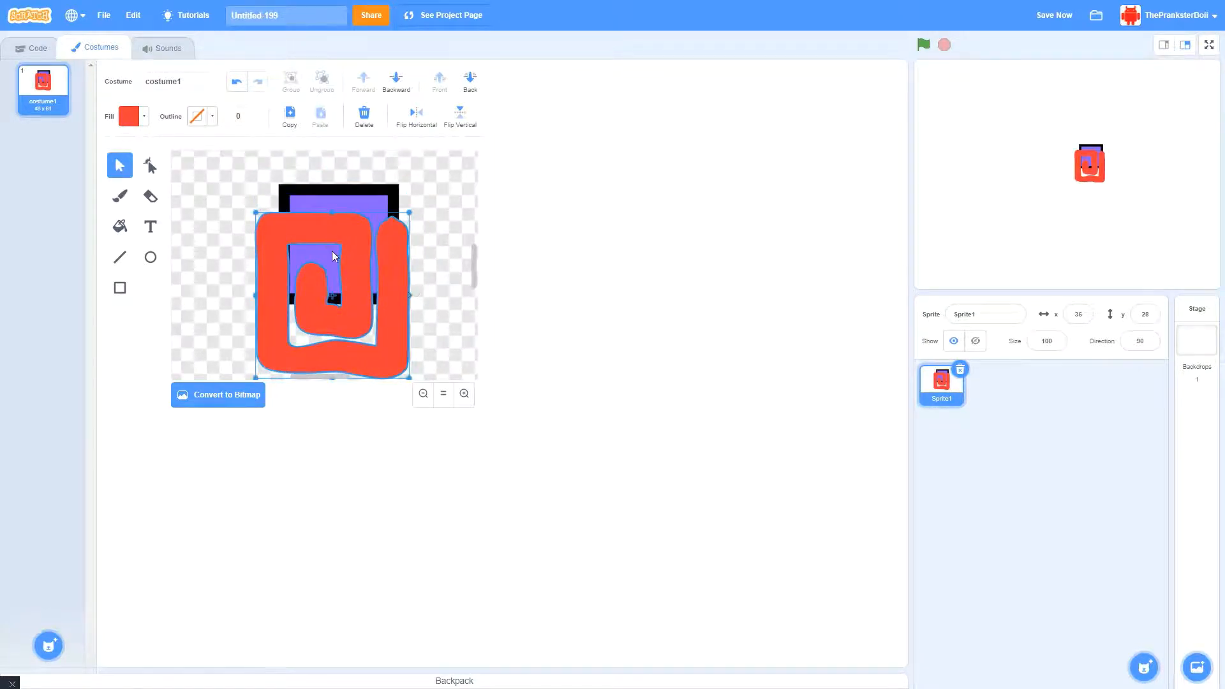
Pull the purple square upward from behind the red spiral and delete it
drag(333, 256, 329, 217)
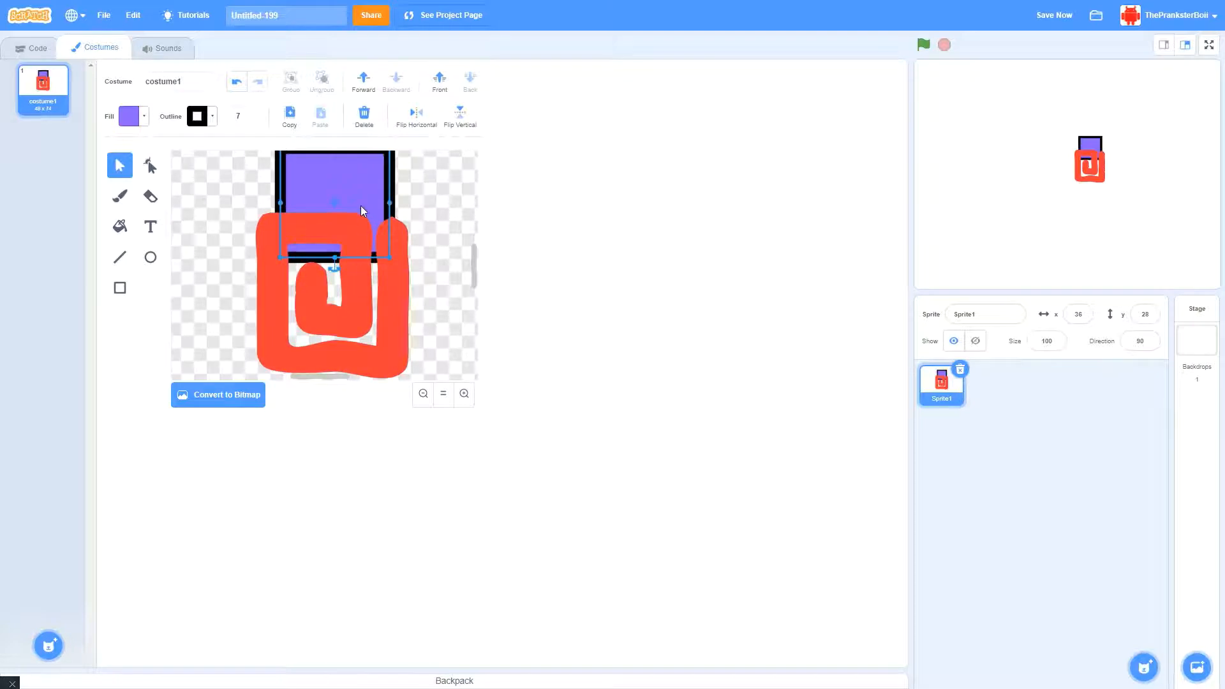
key(Delete)
Narrow and shrink the red spiral with its resize handles and move it onto the canvas centre mark
click(362, 293)
mouse_move(408, 295)
mouse_down()
mouse_move(465, 298)
mouse_move(377, 308)
mouse_move(412, 276)
mouse_move(217, 274)
mouse_move(401, 273)
mouse_up()
drag(399, 212, 327, 213)
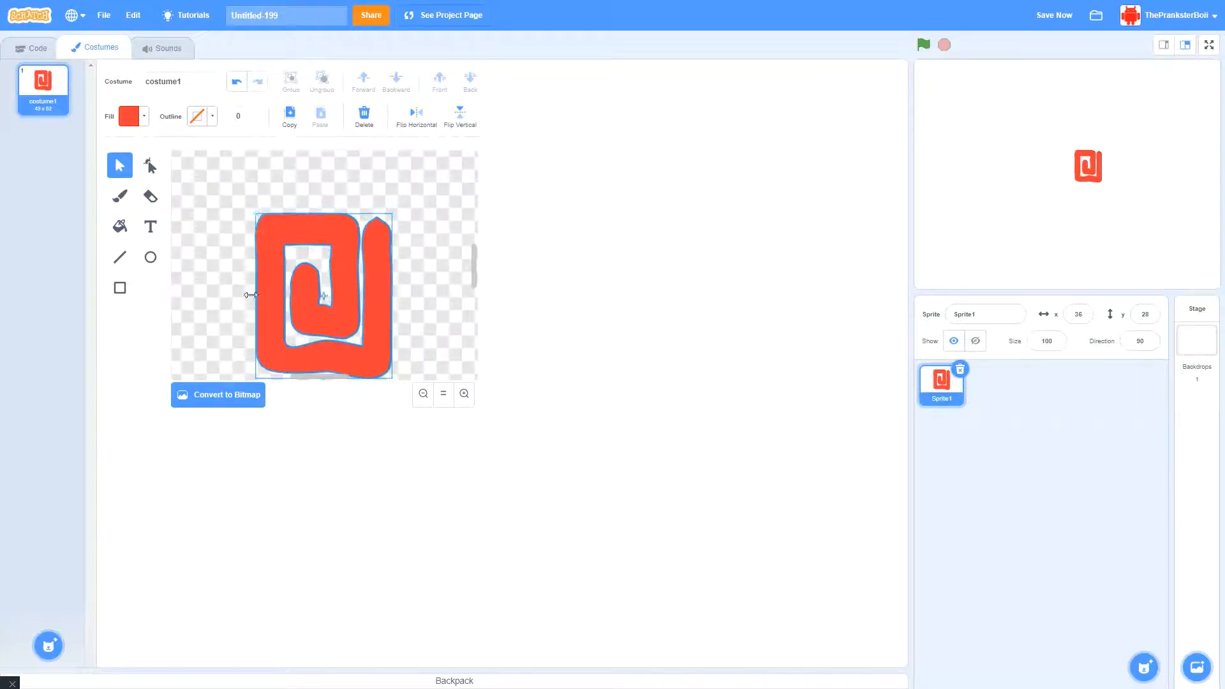
mouse_move(250, 295)
mouse_down()
mouse_move(259, 279)
mouse_move(214, 274)
mouse_move(258, 284)
mouse_up()
drag(347, 295, 357, 261)
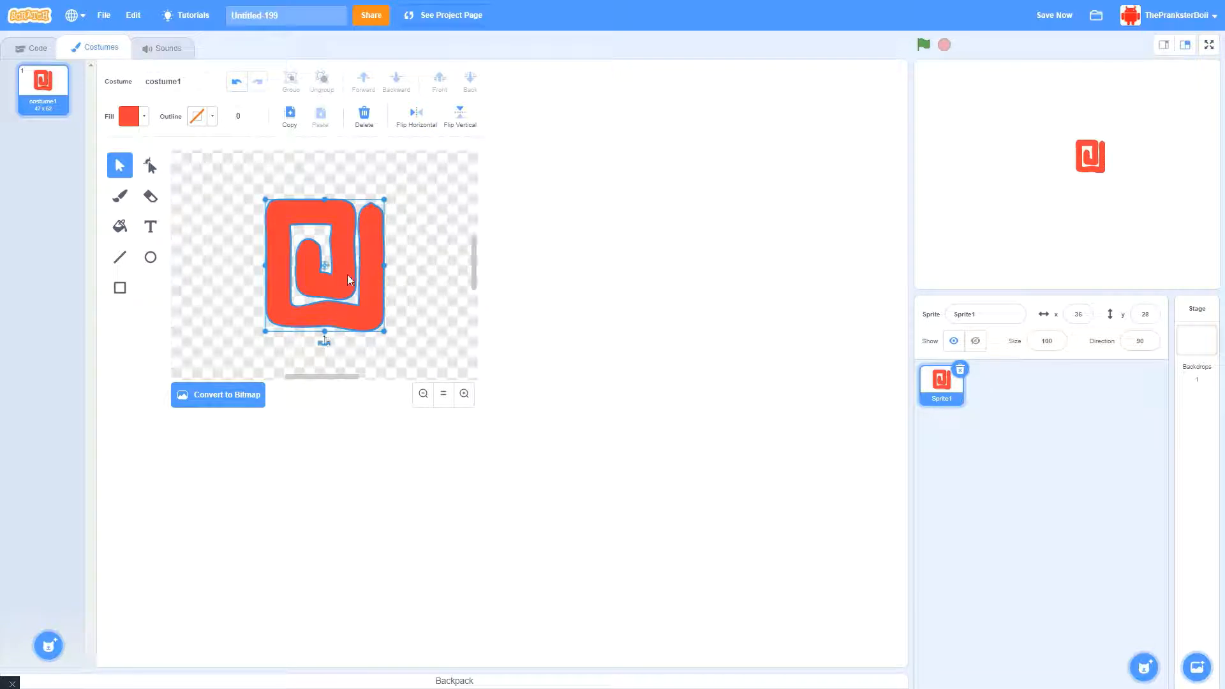
Rotate the red spiral so it sits tilted, shift it slightly toward the upper left, and leave it selected
drag(330, 334, 411, 243)
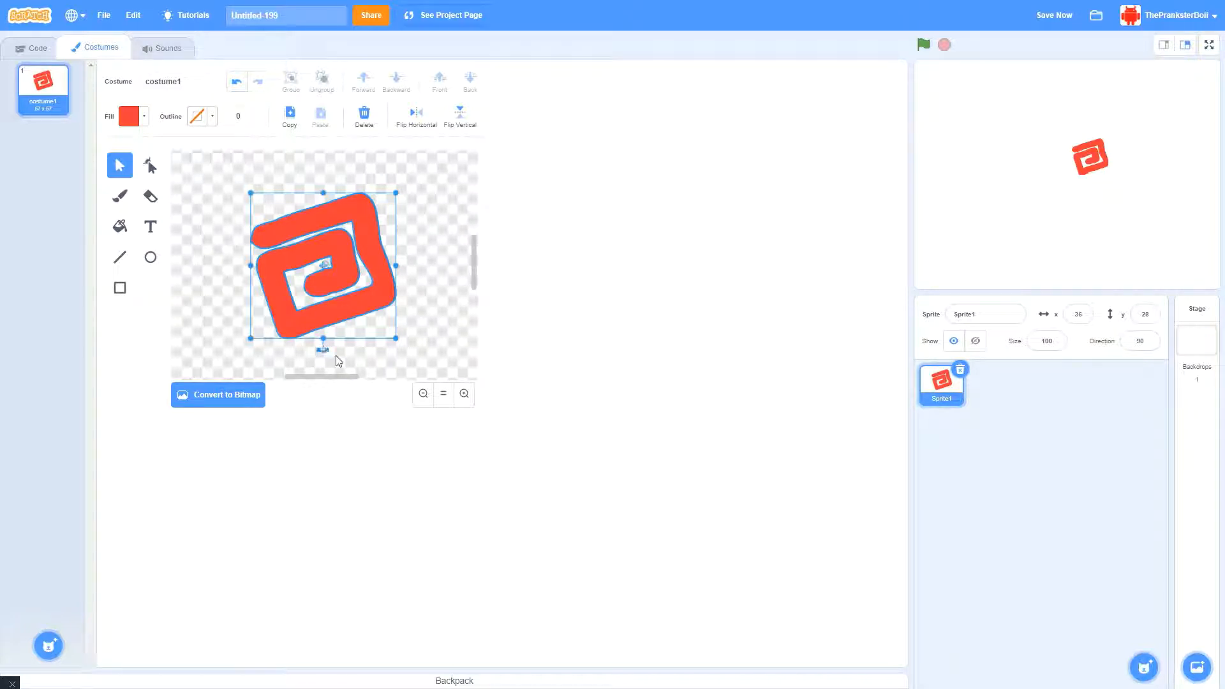
drag(322, 347, 376, 259)
drag(350, 310, 337, 281)
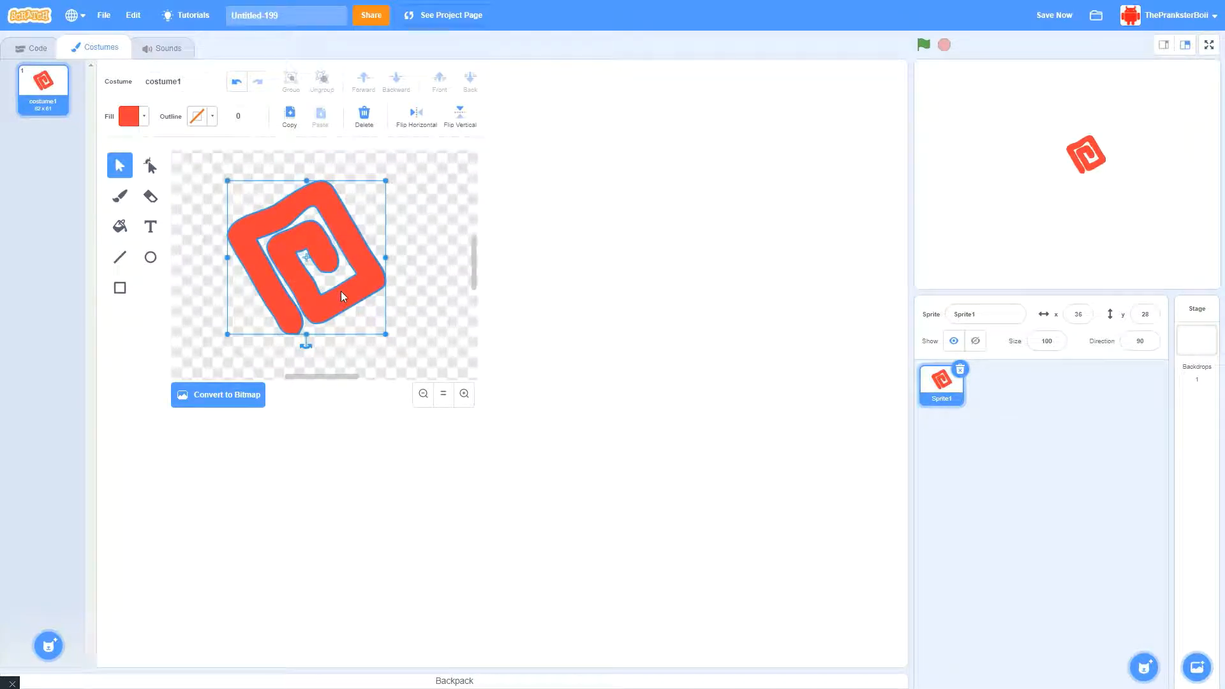
click(341, 291)
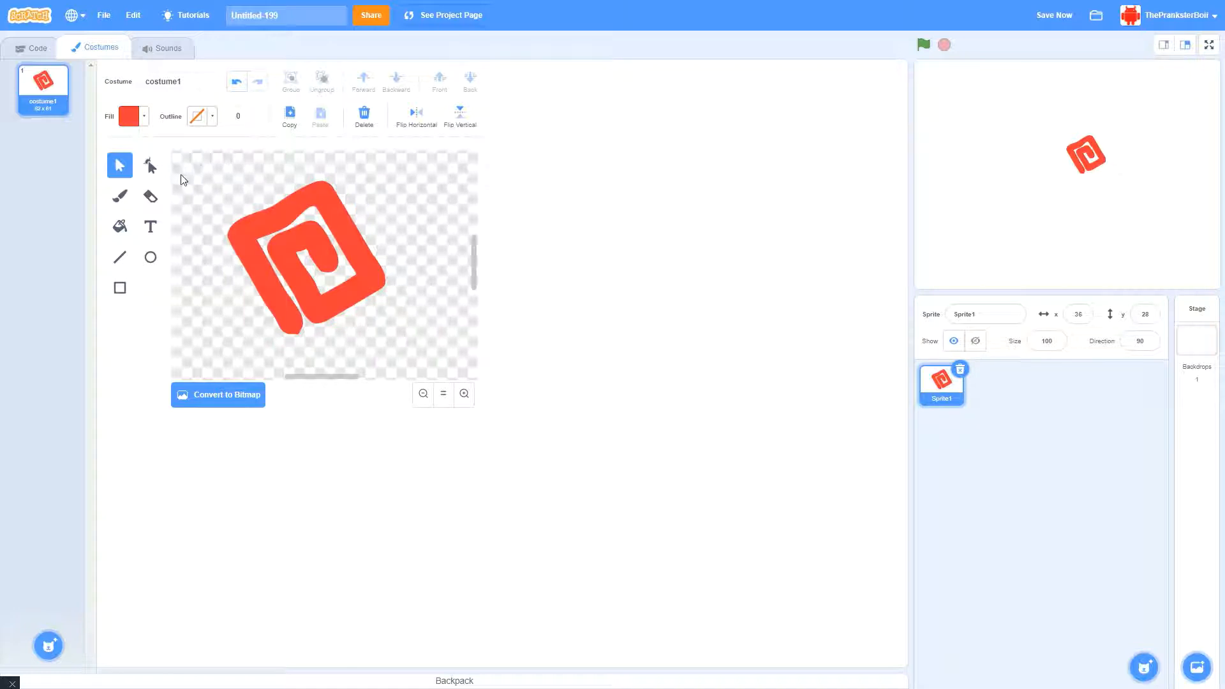
click(279, 214)
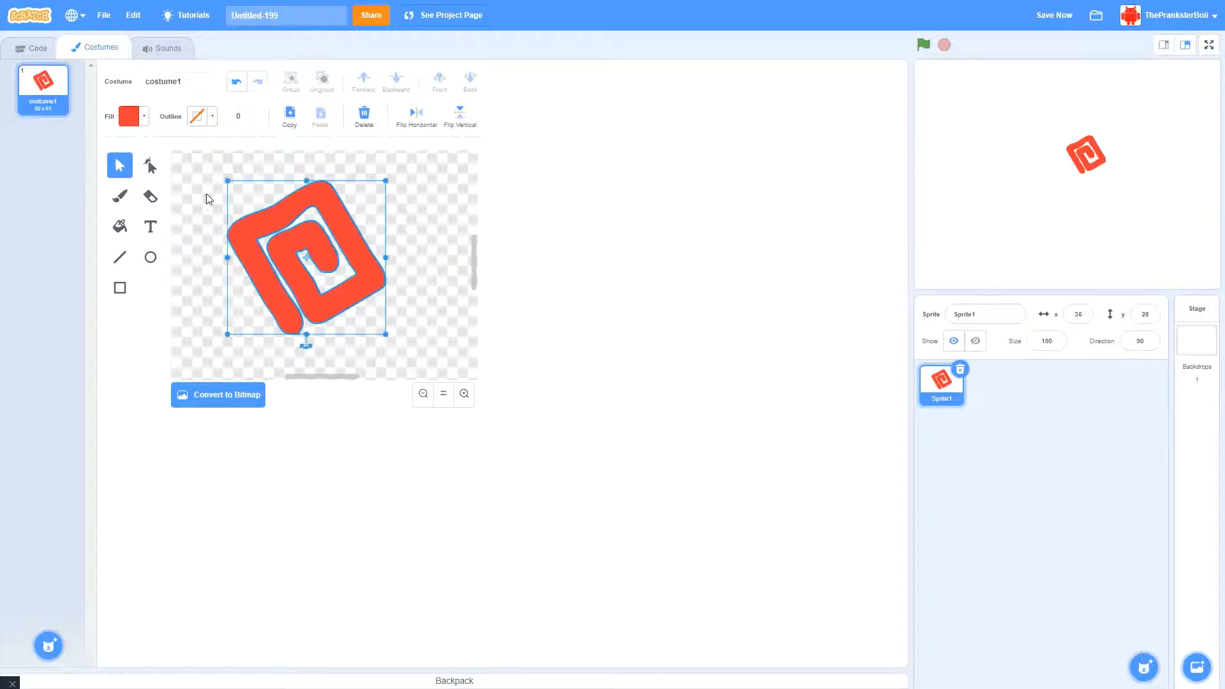
Move the tilted spiral to the right, then stretch it wider to the left and taller upward
drag(287, 202, 333, 193)
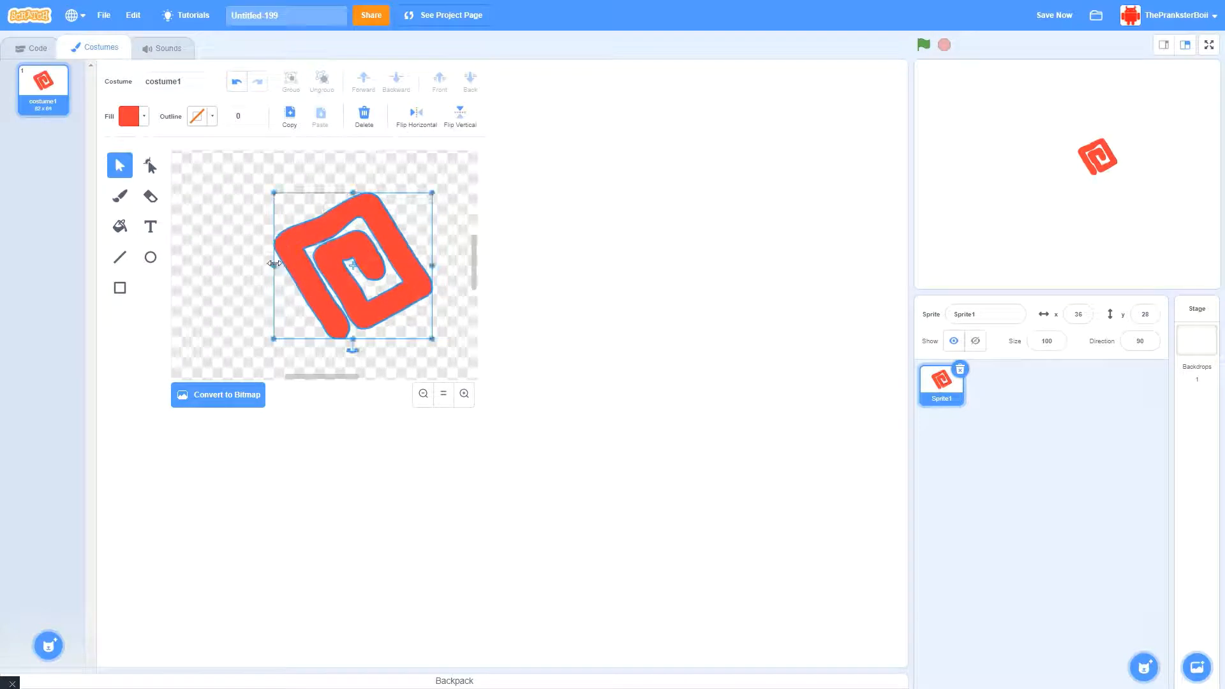
drag(274, 264, 253, 266)
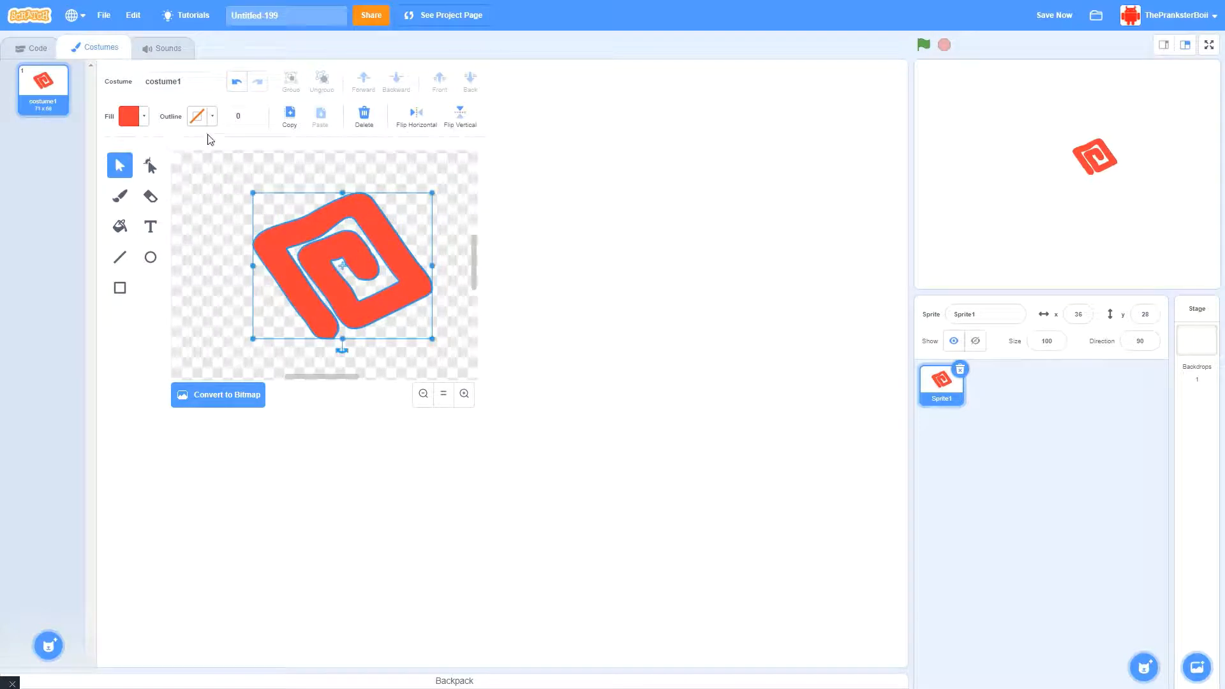
click(149, 167)
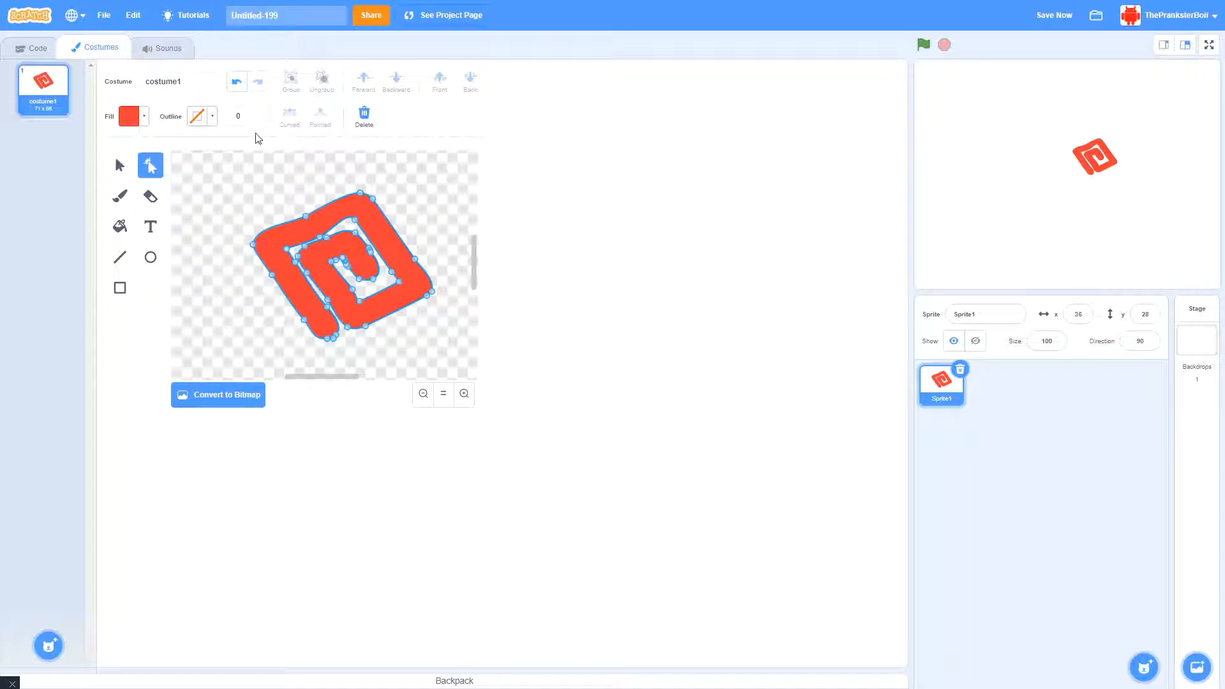
click(119, 165)
drag(339, 190, 186, 167)
Distort the spiral with the Reshape tool by pulling outline points far out to the lower left, lower right and top
click(150, 166)
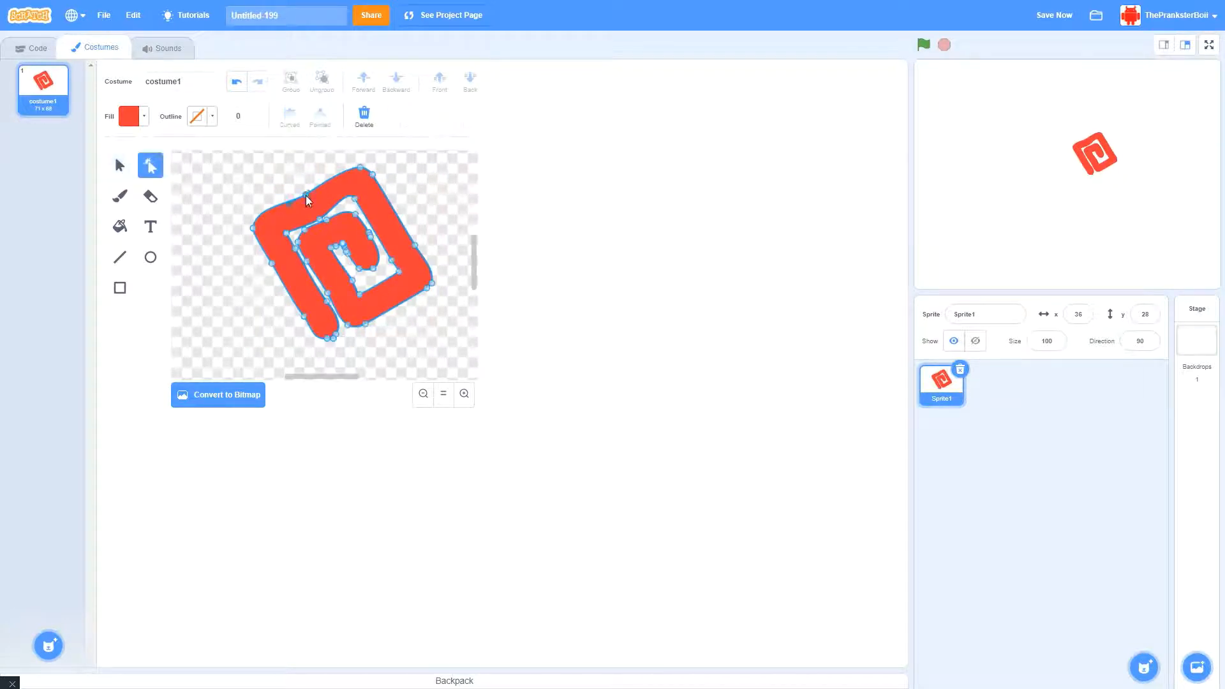
drag(268, 175, 221, 326)
drag(303, 316, 443, 353)
drag(422, 292, 395, 152)
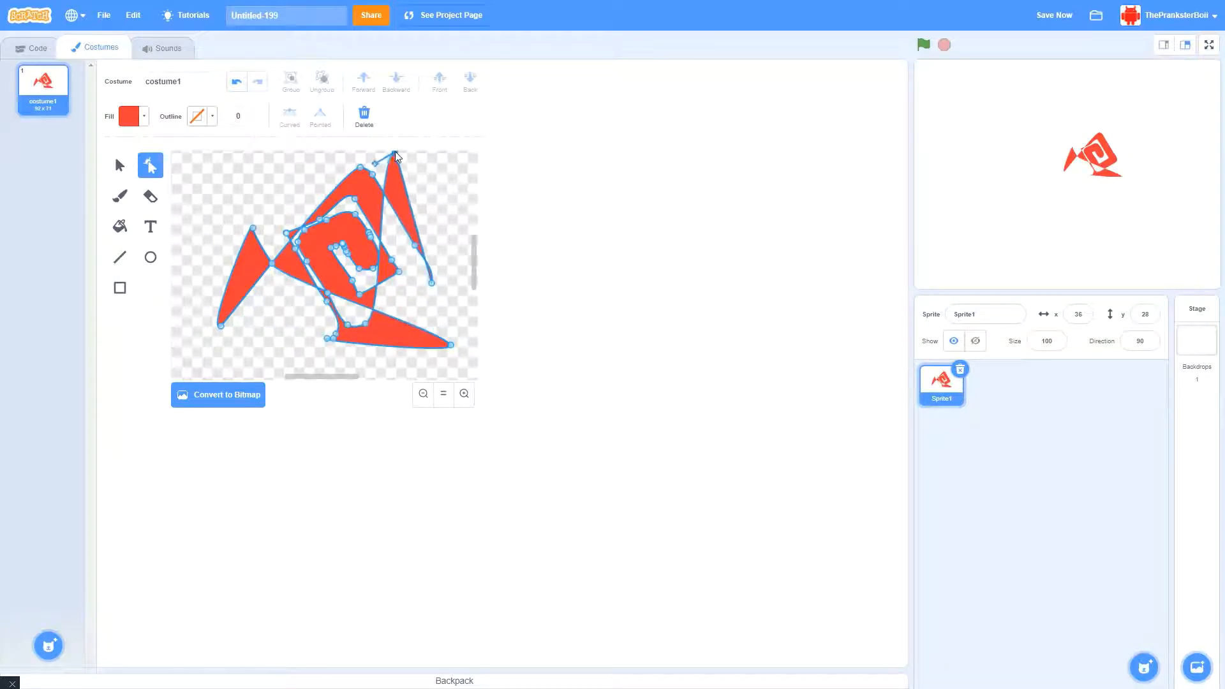
Select the whole distorted red shape and delete it from the canvas
click(119, 165)
key(Delete)
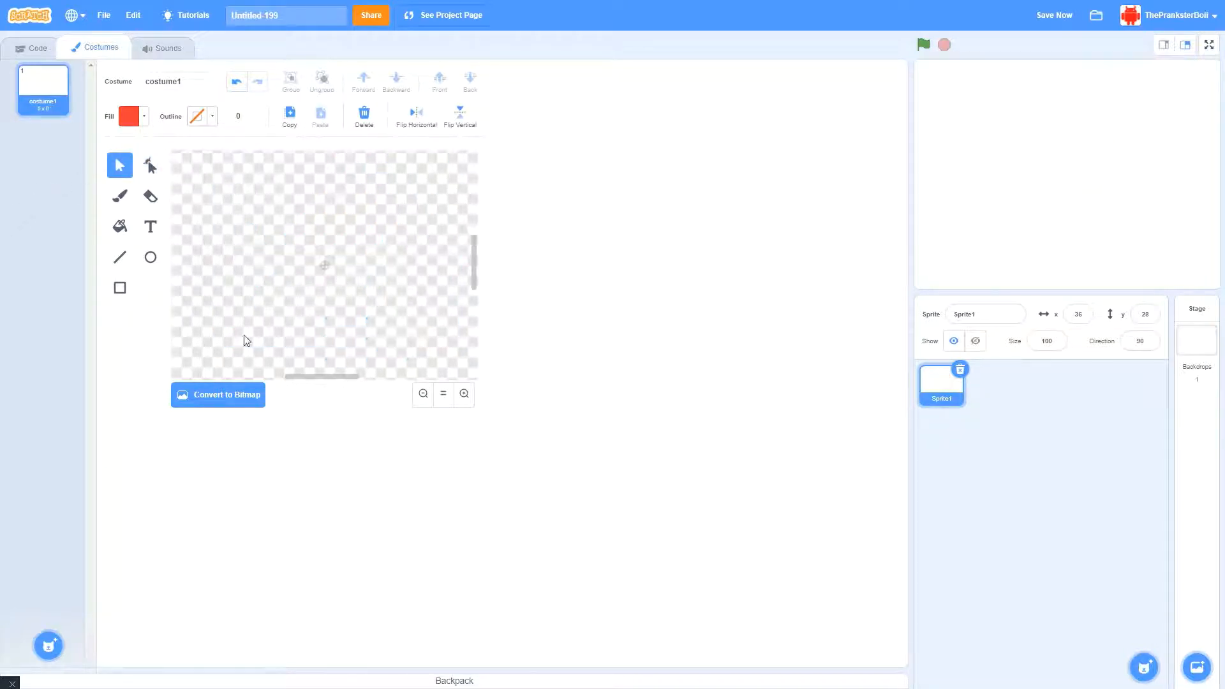
Set the fill to blue with colour 59 and draw a nearly square rectangle around the middle of the canvas
click(119, 288)
click(142, 115)
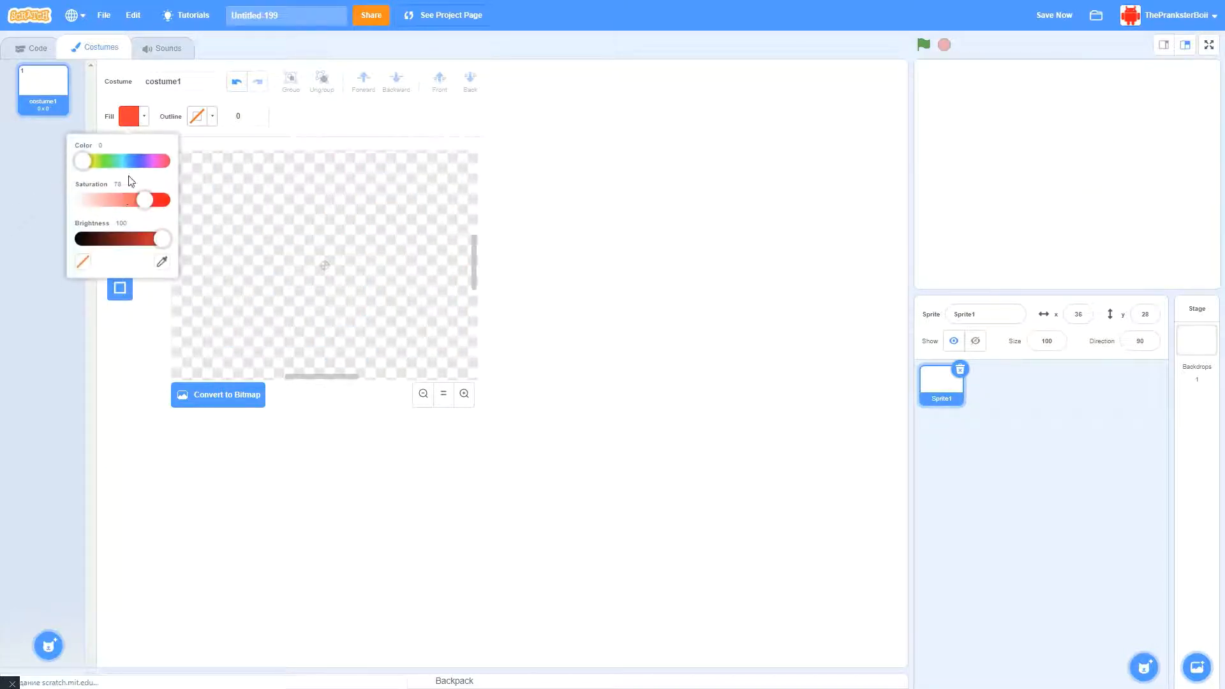
drag(89, 162, 133, 169)
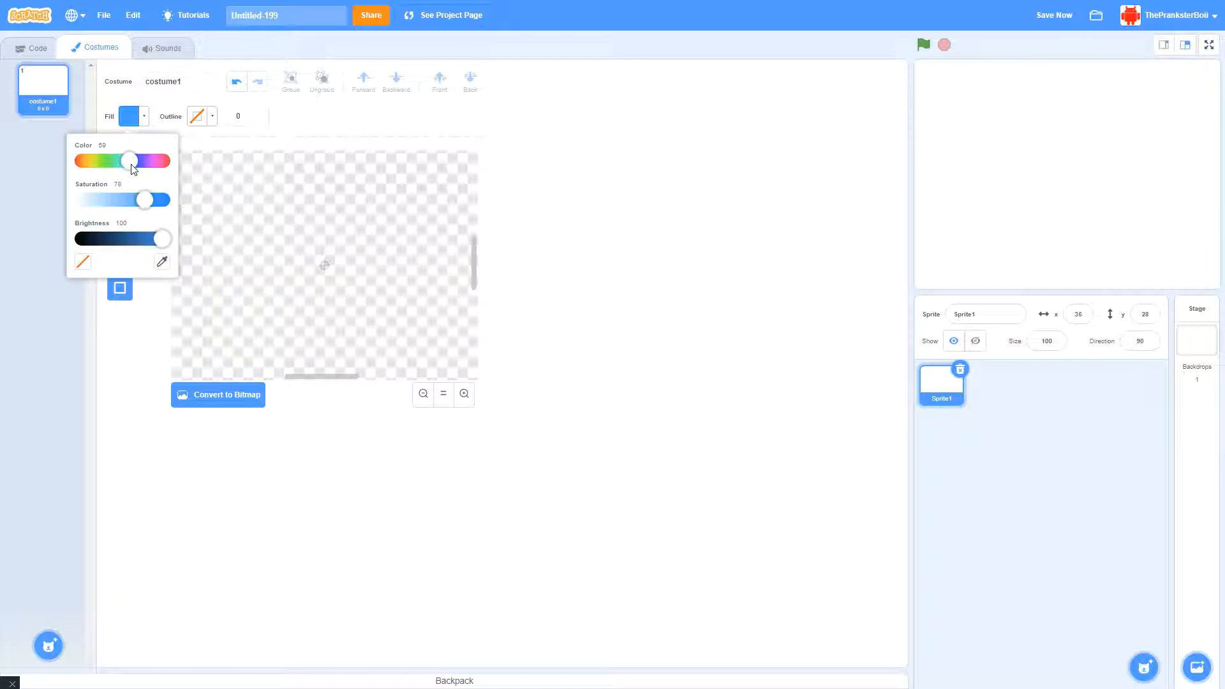
drag(273, 205, 367, 292)
Set the outline width of the blue rectangle to 5
click(251, 114)
click(252, 114)
click(253, 114)
click(252, 114)
click(253, 115)
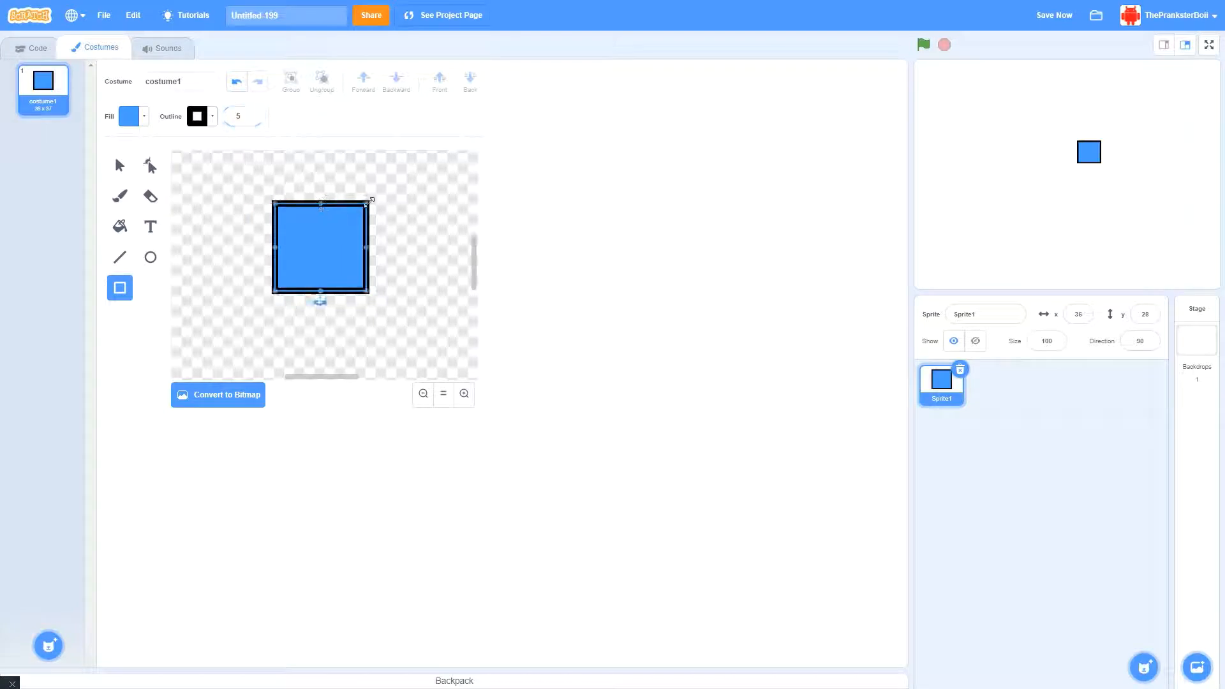
Enlarge the blue rectangle slightly from its upper-right corner and move it onto the canvas centre mark
mouse_move(366, 203)
mouse_down()
mouse_move(381, 199)
mouse_move(346, 200)
mouse_move(369, 199)
mouse_up()
drag(321, 254, 324, 269)
Round both left corners of the blue rectangle with the Reshape tool by adding nearby points and pulling the corner points inward
click(150, 166)
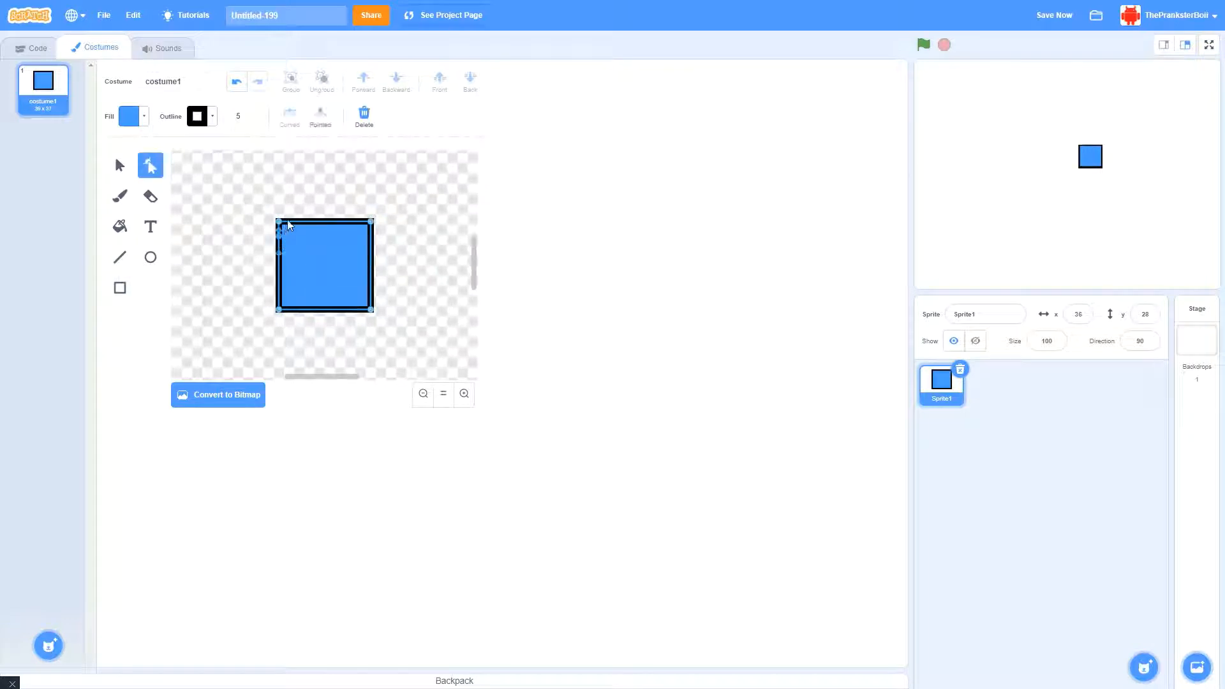
click(281, 237)
click(280, 223)
click(279, 300)
click(288, 310)
drag(278, 309, 284, 304)
Round the lower-right corner of the blue rectangle by adding points on both sides of it and adjusting the corner point
click(361, 310)
click(370, 297)
drag(359, 310, 359, 311)
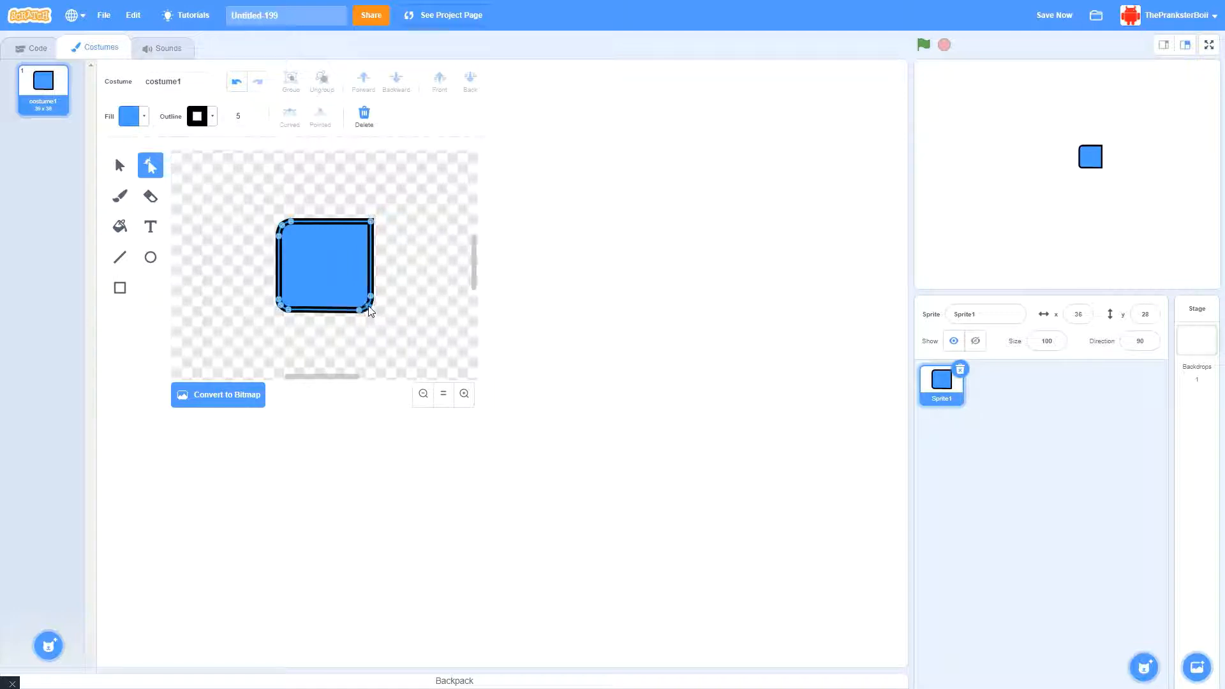
click(370, 309)
Round the upper-right corner by adding points beside it and pulling the corner inward, undoing and redoing the adjustment
click(371, 233)
drag(371, 221, 368, 224)
click(242, 88)
mouse_move(372, 222)
mouse_down()
mouse_move(359, 234)
mouse_move(369, 222)
mouse_up()
click(354, 222)
click(369, 236)
click(368, 223)
Centre the rounded blue rectangle on the canvas mark and deselect it
click(120, 165)
drag(324, 266, 325, 268)
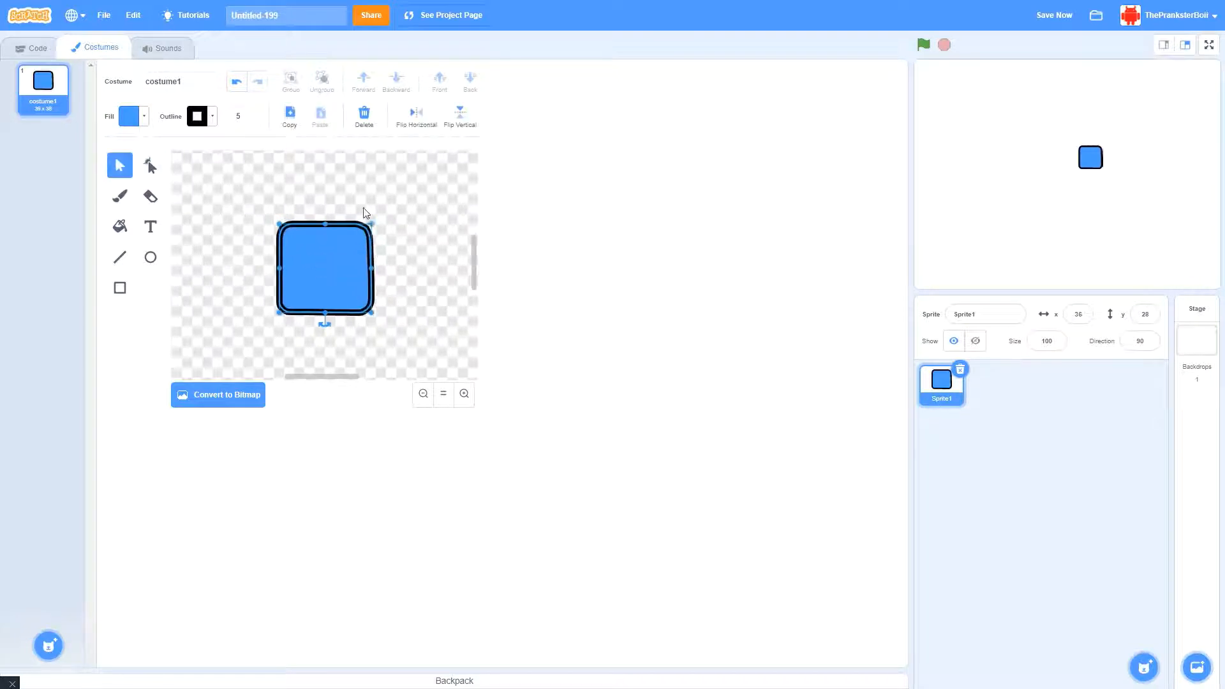
click(366, 215)
click(336, 243)
drag(323, 270, 323, 268)
click(436, 215)
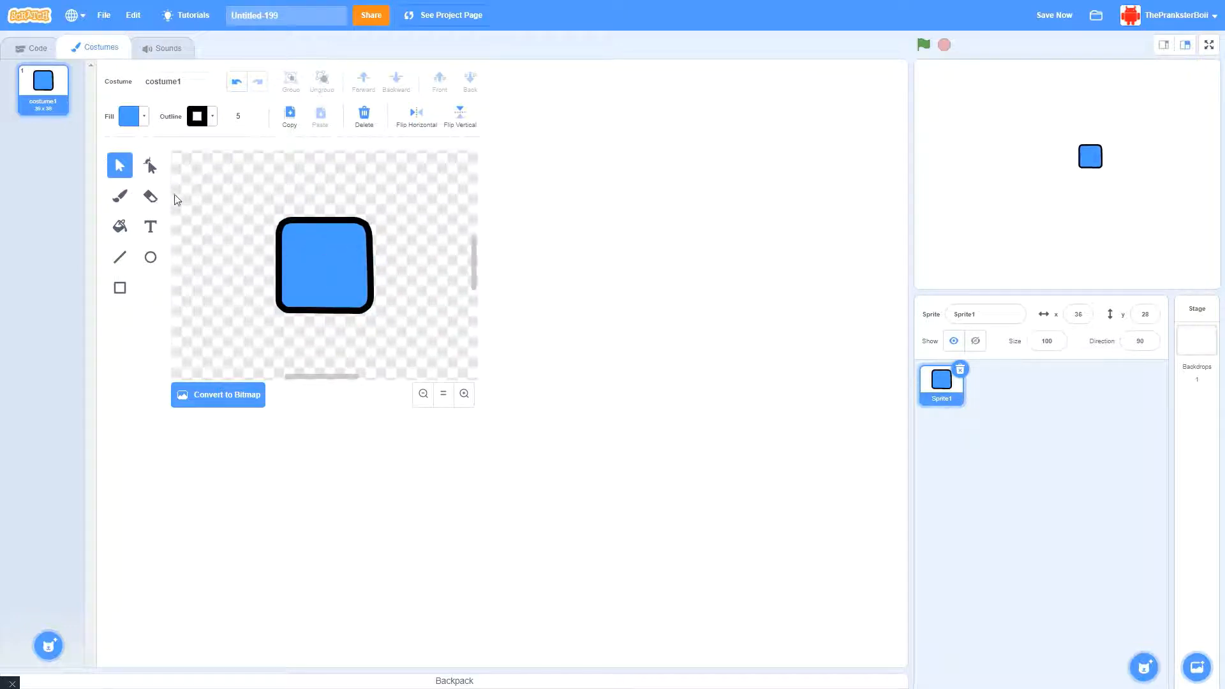
Recolor the rounded blue rectangle with the Fill tool using solid red with colour 0, saturation 80 and brightness 100
click(125, 231)
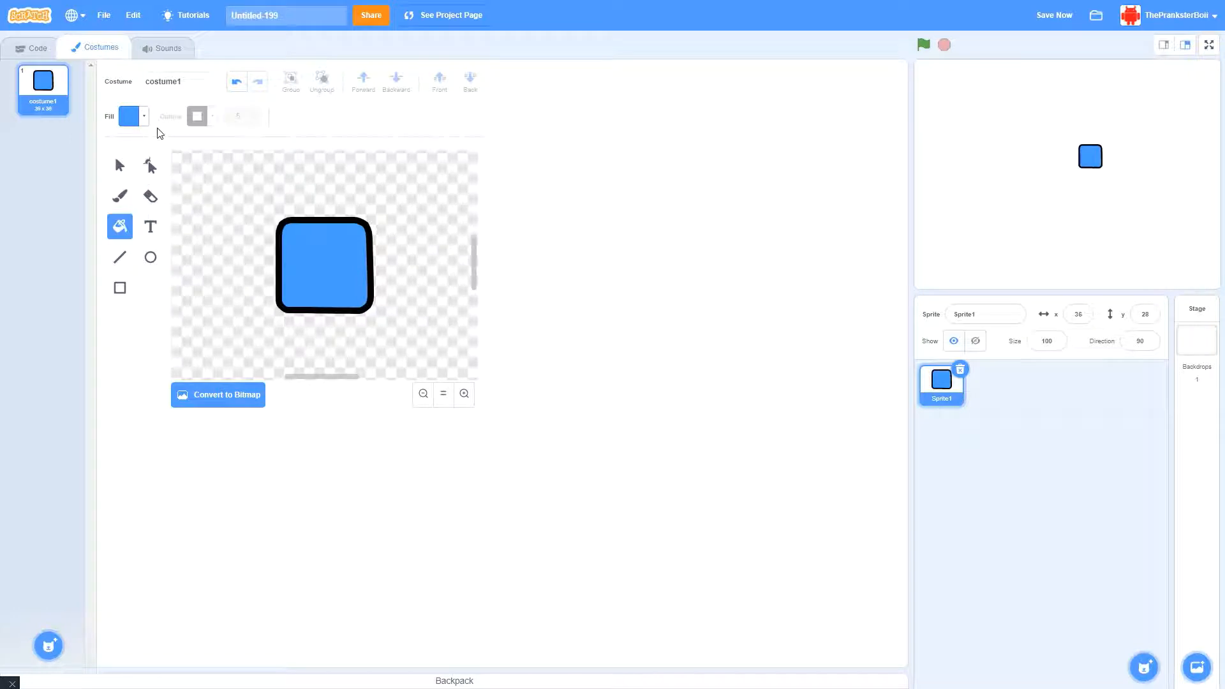
click(130, 116)
click(124, 338)
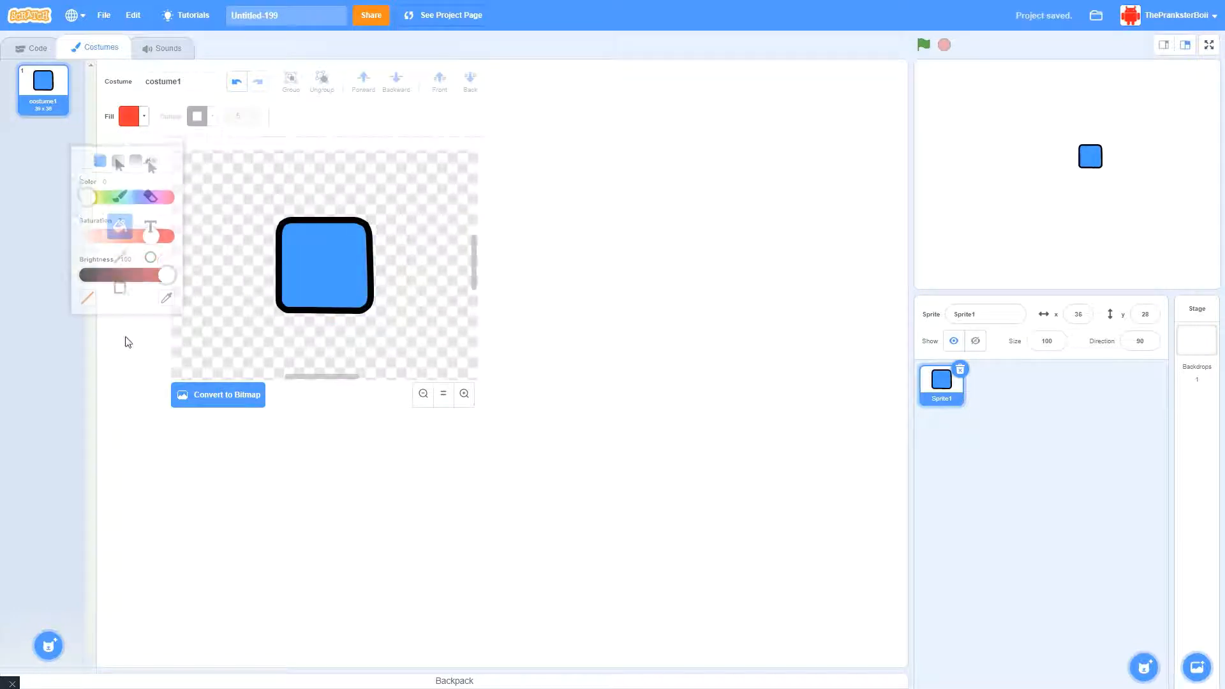
click(340, 265)
click(328, 259)
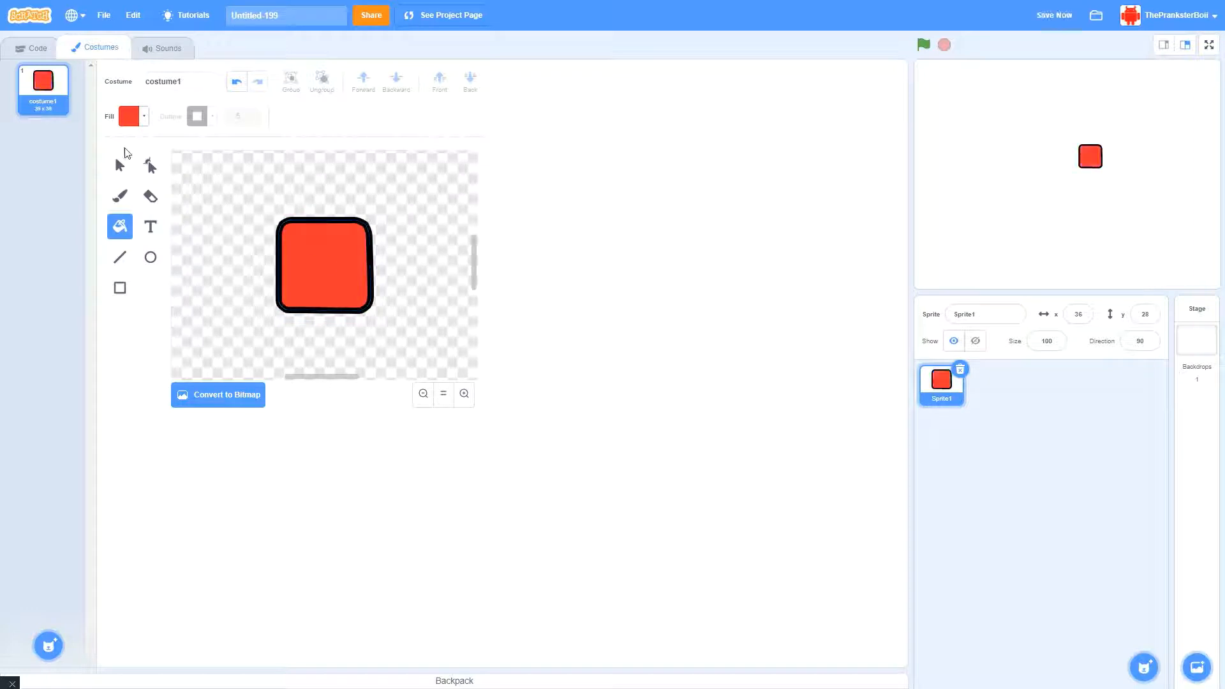
Fill the rounded square with a horizontal gradient running from red to purple with colour 80, saturation 80 and brightness 100
click(142, 116)
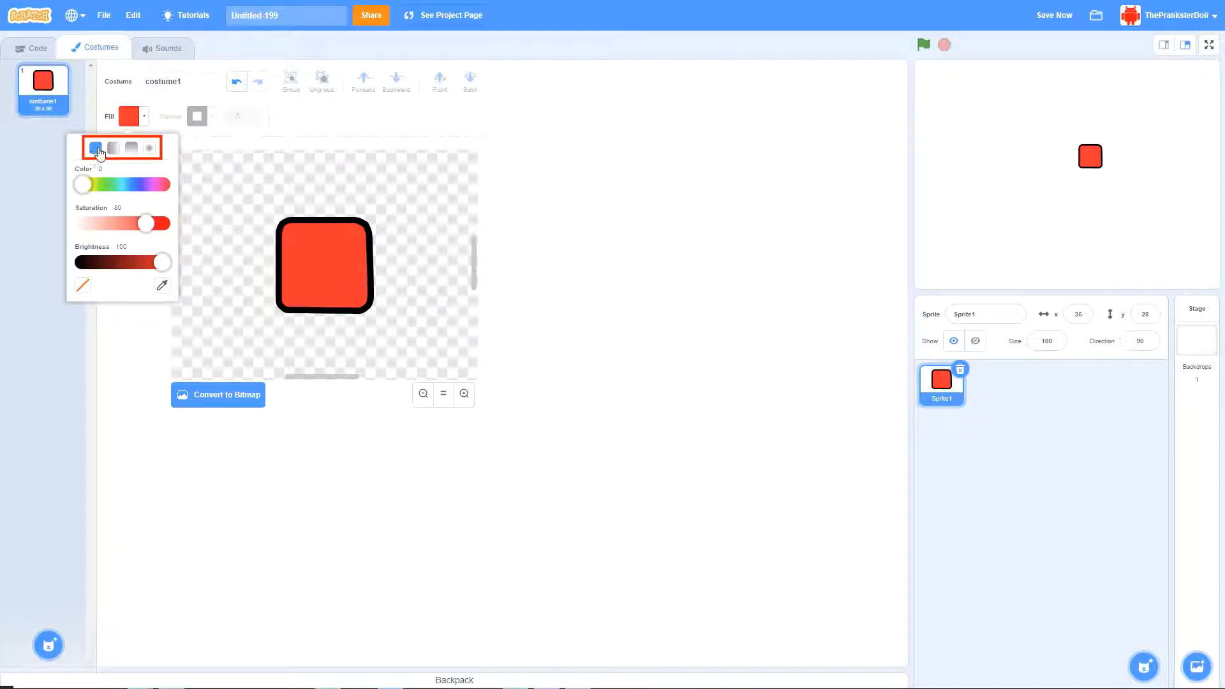
click(114, 149)
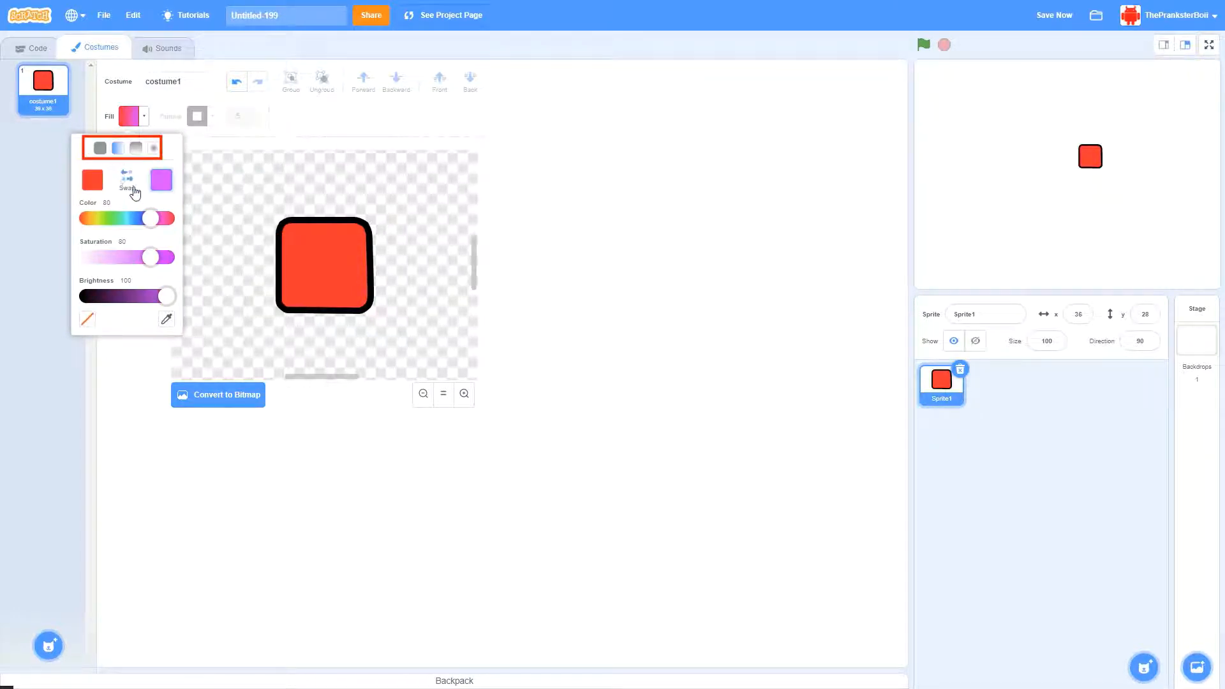
click(328, 256)
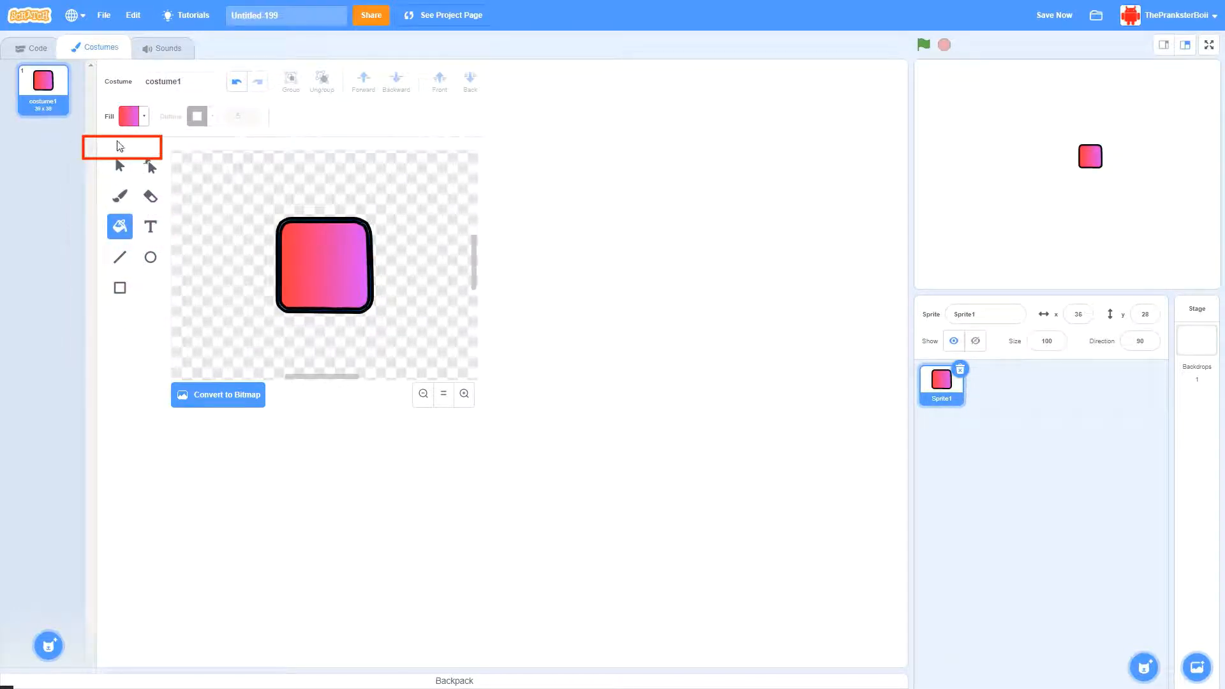
Swap the gradient colours, then refill the rounded square with a horizontal gradient from blue with colour 64 to a lighter blue
click(138, 117)
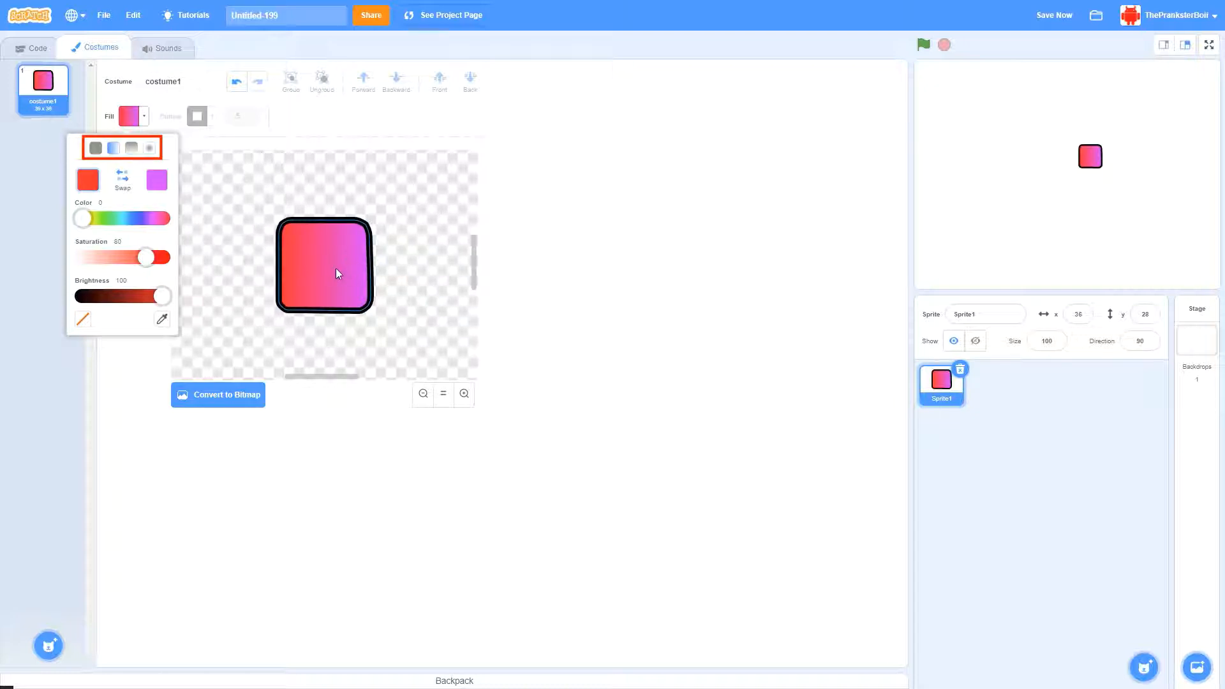
click(123, 179)
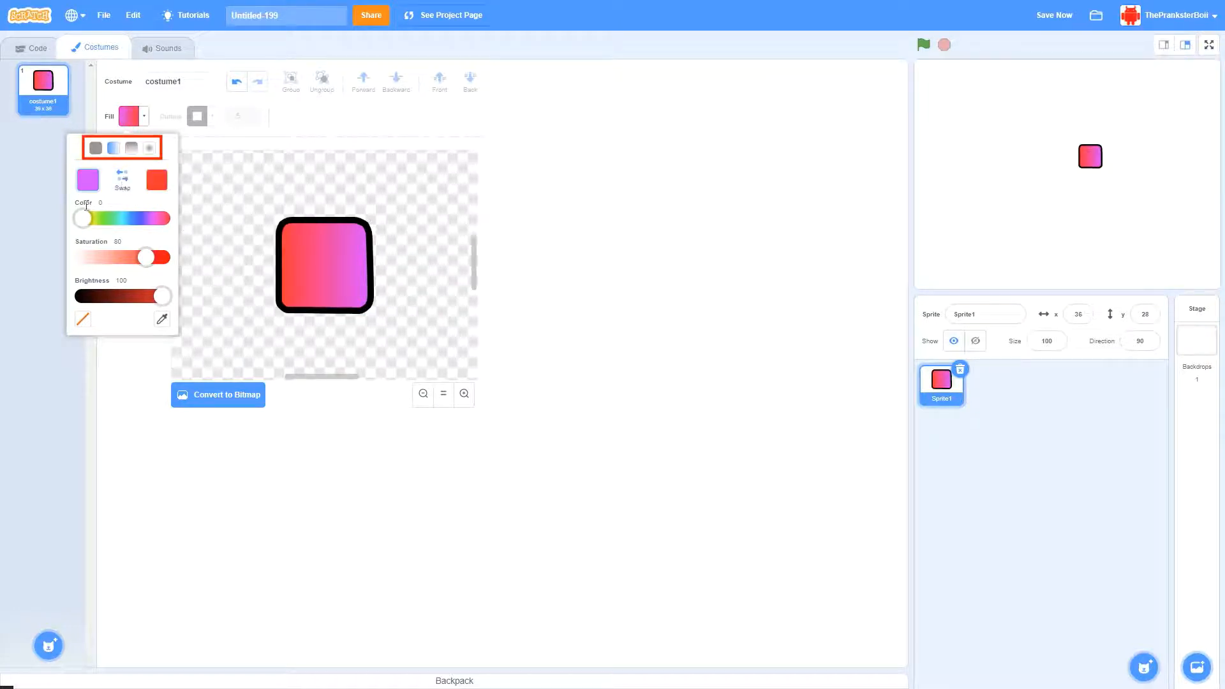
click(120, 218)
click(138, 219)
click(157, 181)
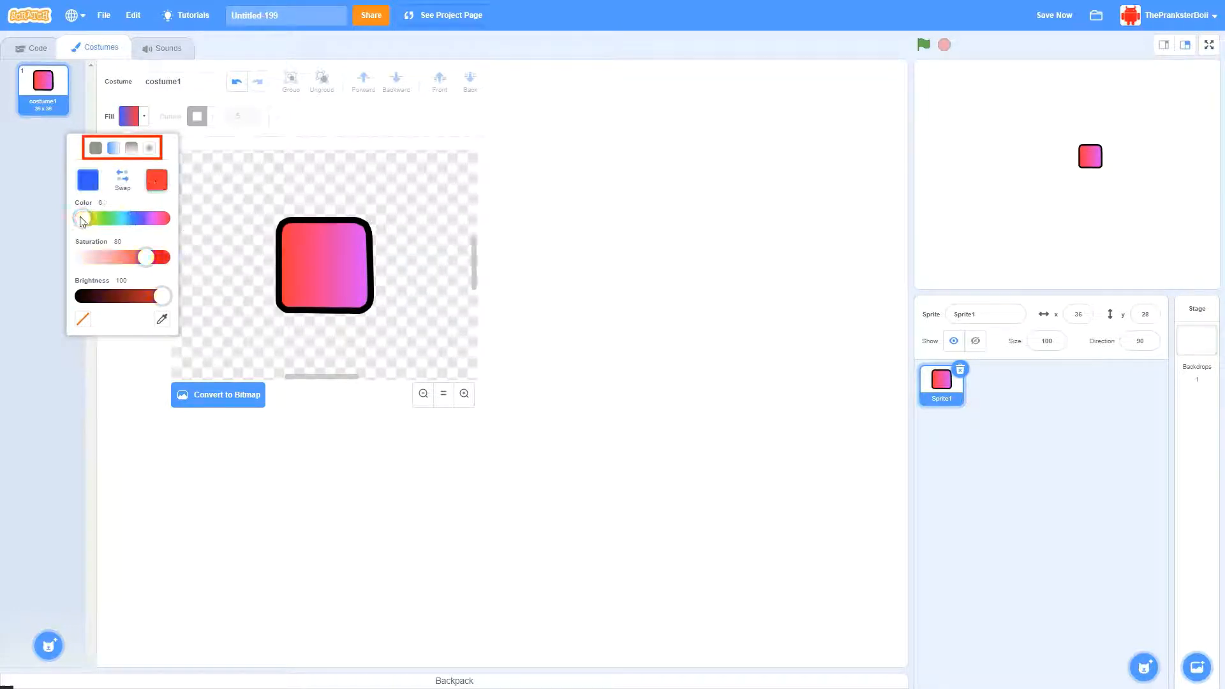
drag(82, 220, 130, 233)
click(312, 273)
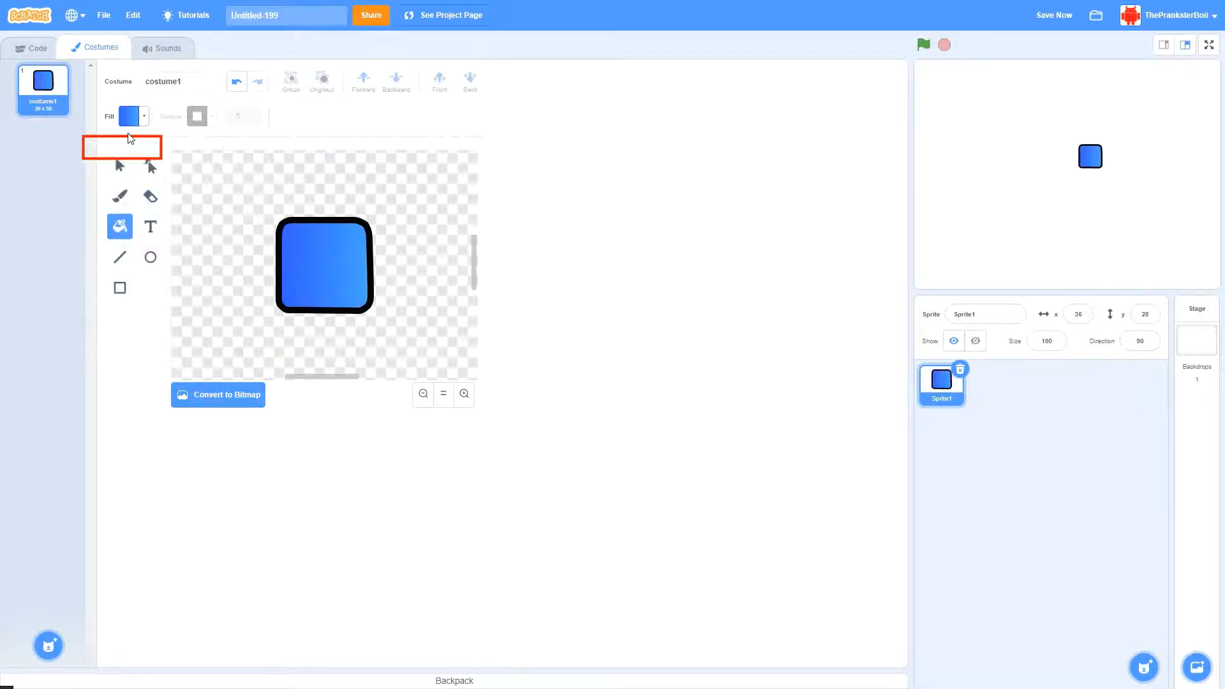
Refill the rounded square with a horizontal gradient from green with colour 39 to light blue
click(134, 116)
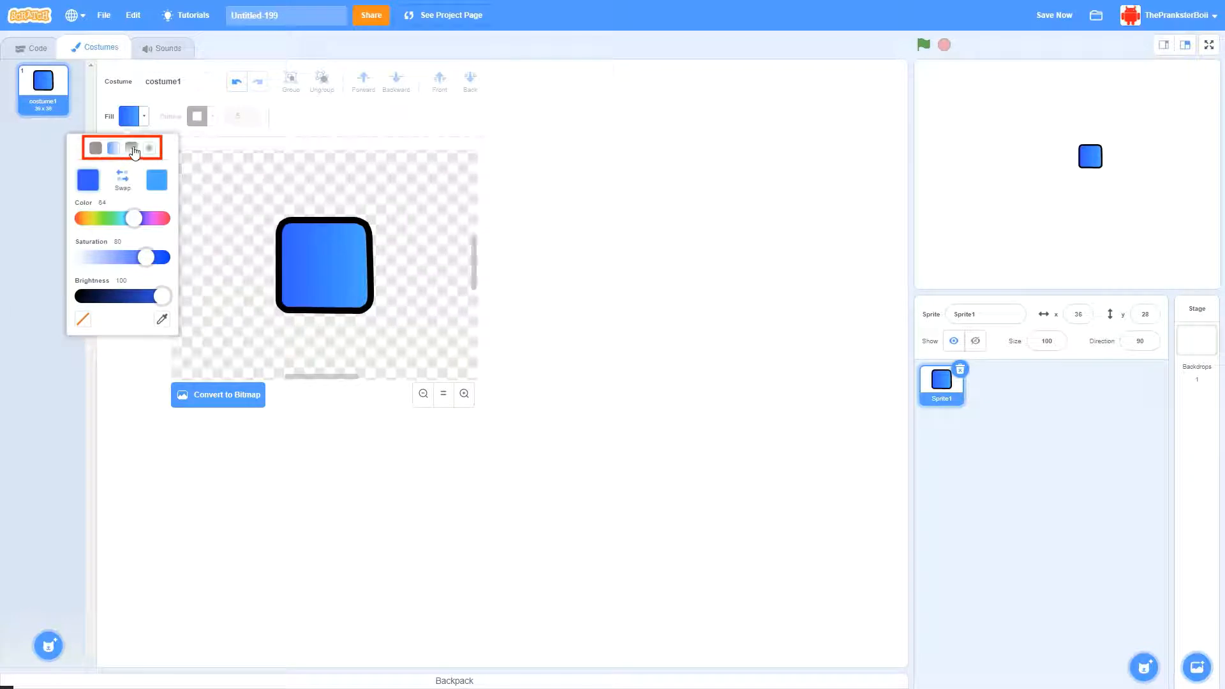
click(131, 150)
mouse_move(134, 218)
mouse_down()
mouse_move(83, 223)
mouse_move(174, 220)
mouse_move(131, 231)
mouse_up()
click(157, 179)
click(323, 271)
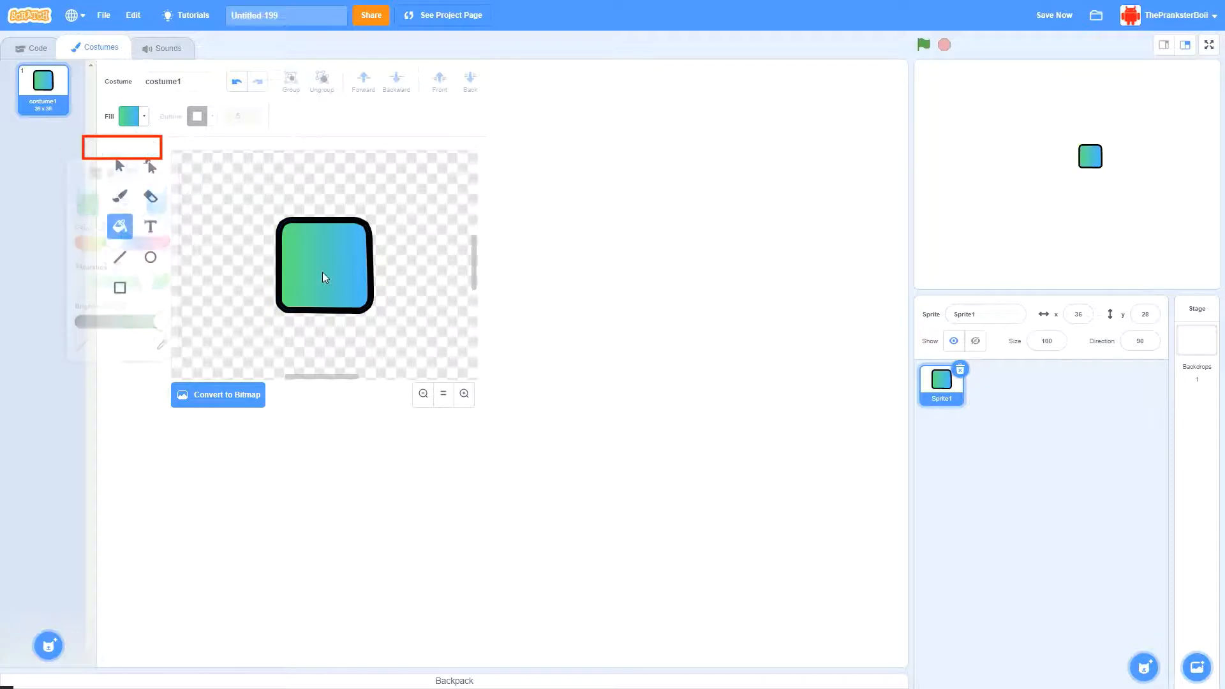
Change the rounded square's horizontal gradient to run from pink with colour 83 to green
click(135, 121)
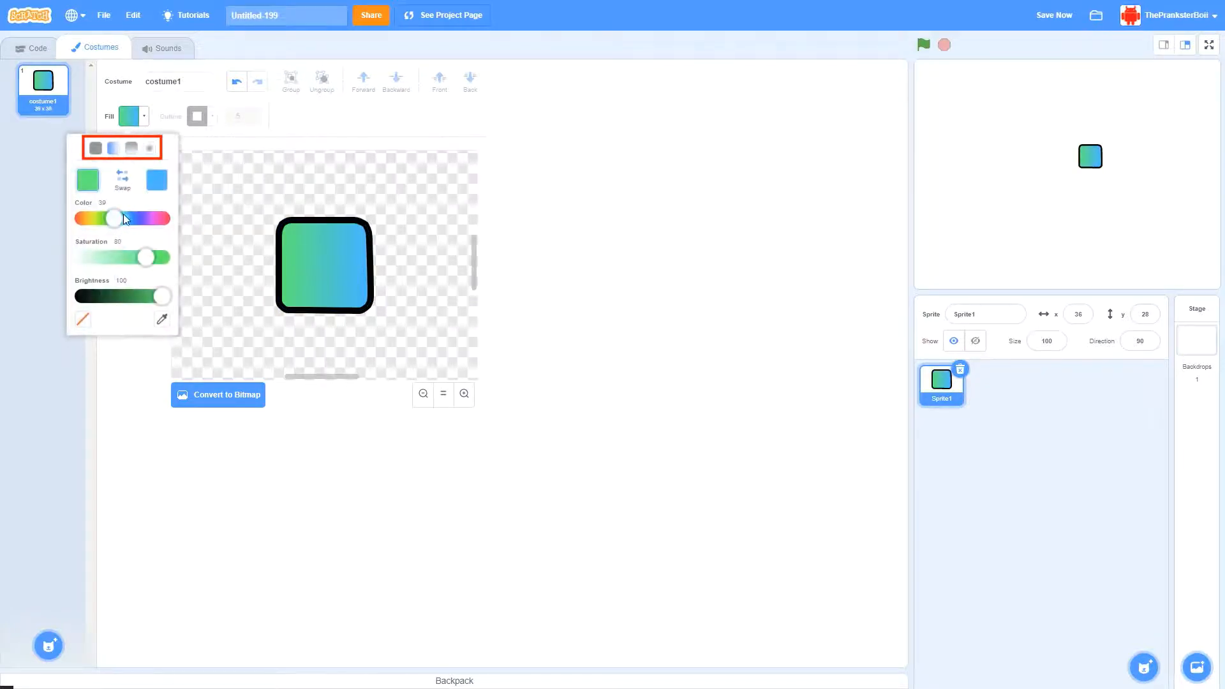
mouse_move(124, 213)
mouse_down()
mouse_move(155, 223)
mouse_move(109, 219)
mouse_up()
click(315, 285)
click(135, 118)
click(154, 187)
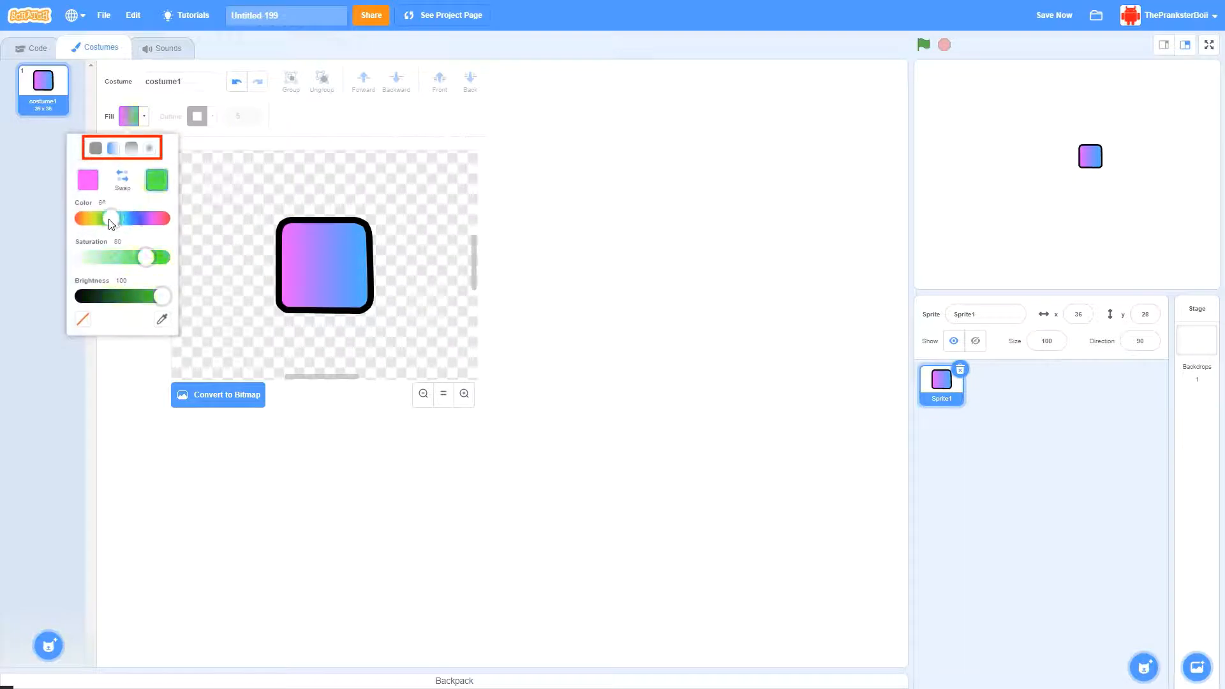
click(312, 261)
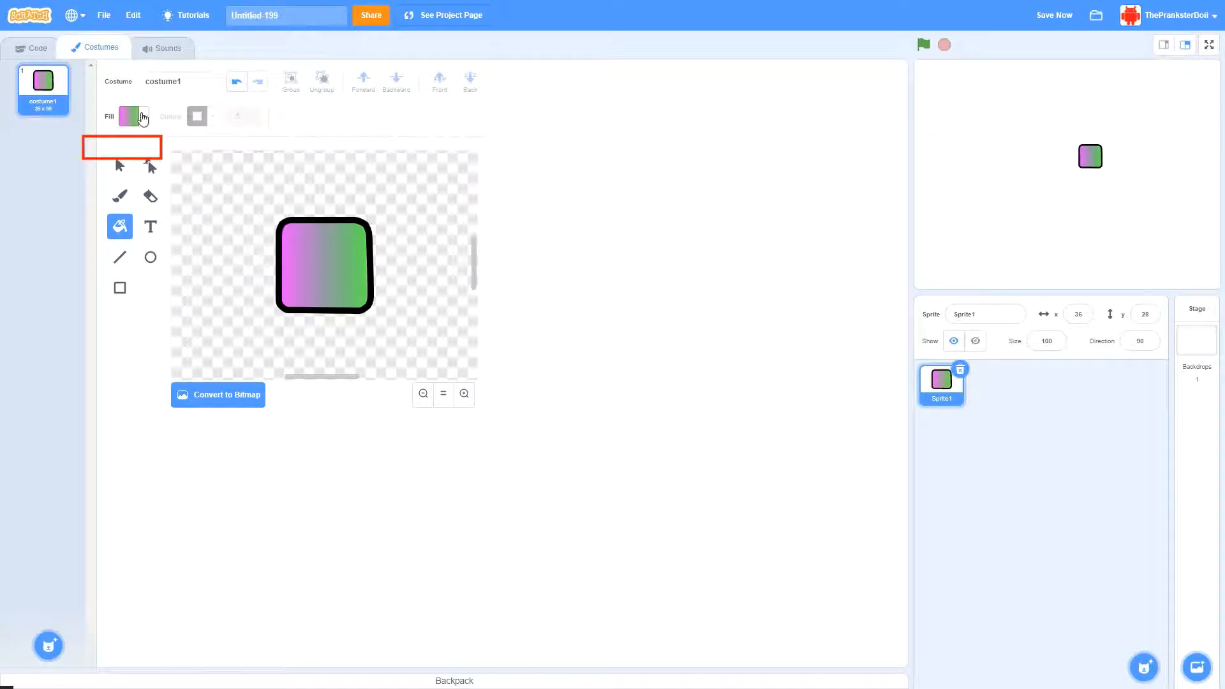
Apply a vertical gradient to the rounded square and change its upper colour from pink to blue with colour 63 above green
click(141, 118)
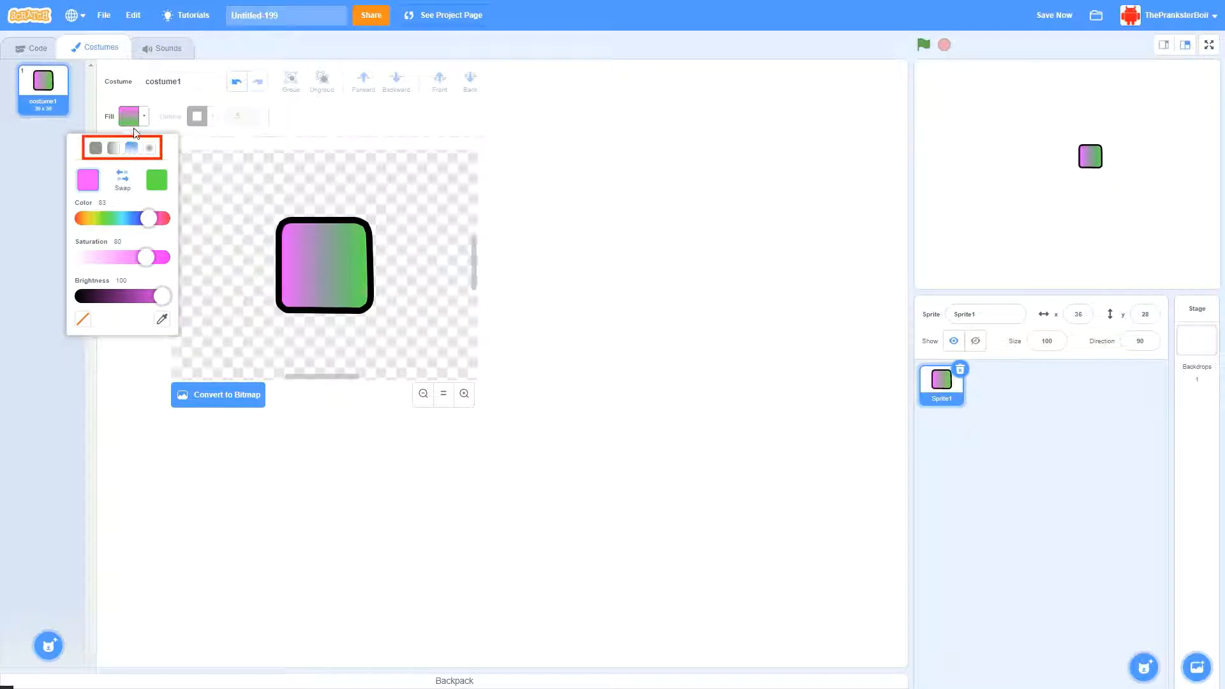
click(320, 254)
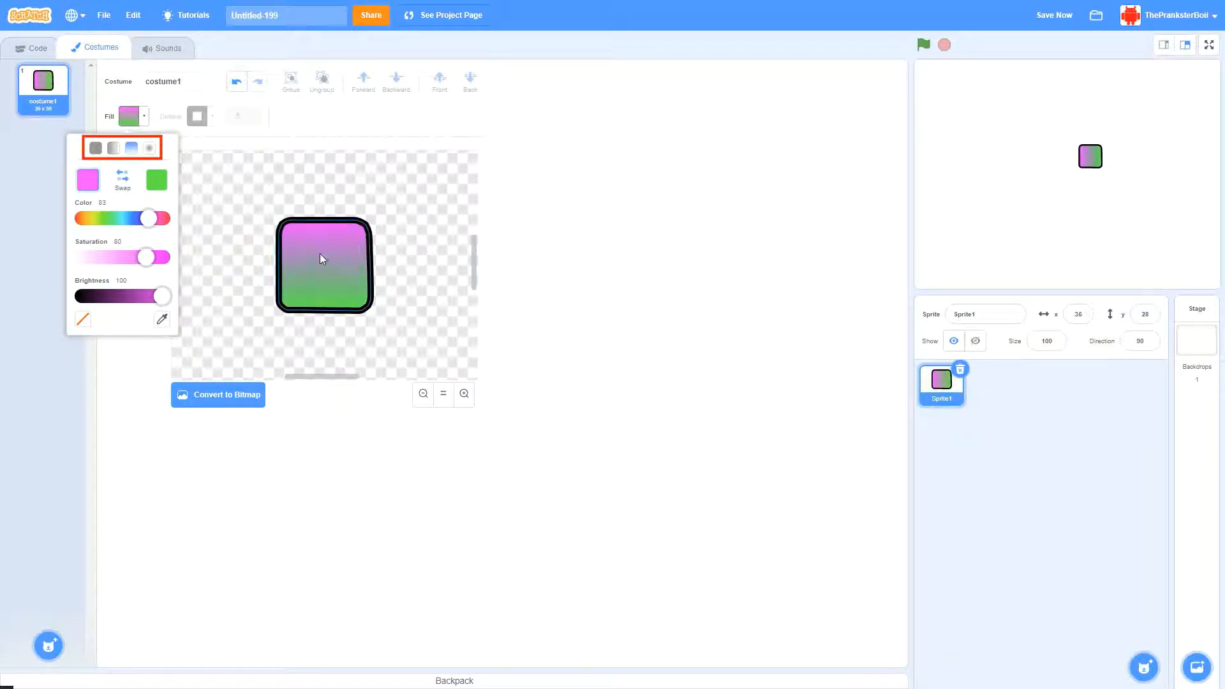
click(136, 113)
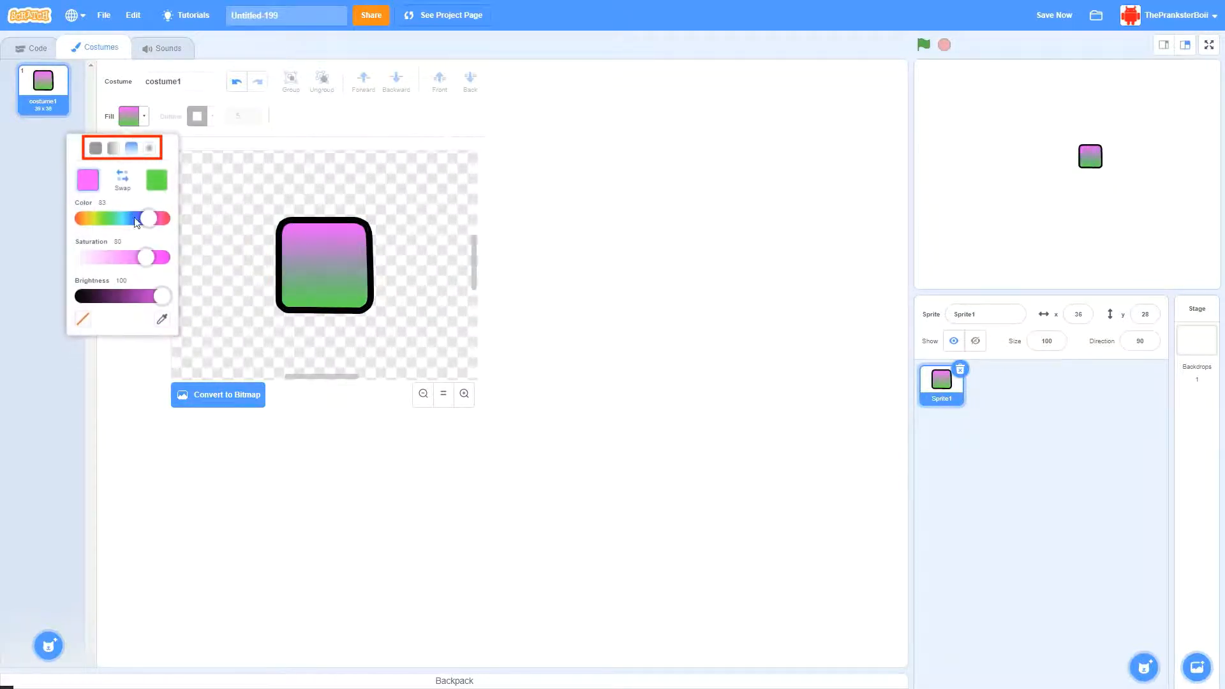
click(136, 220)
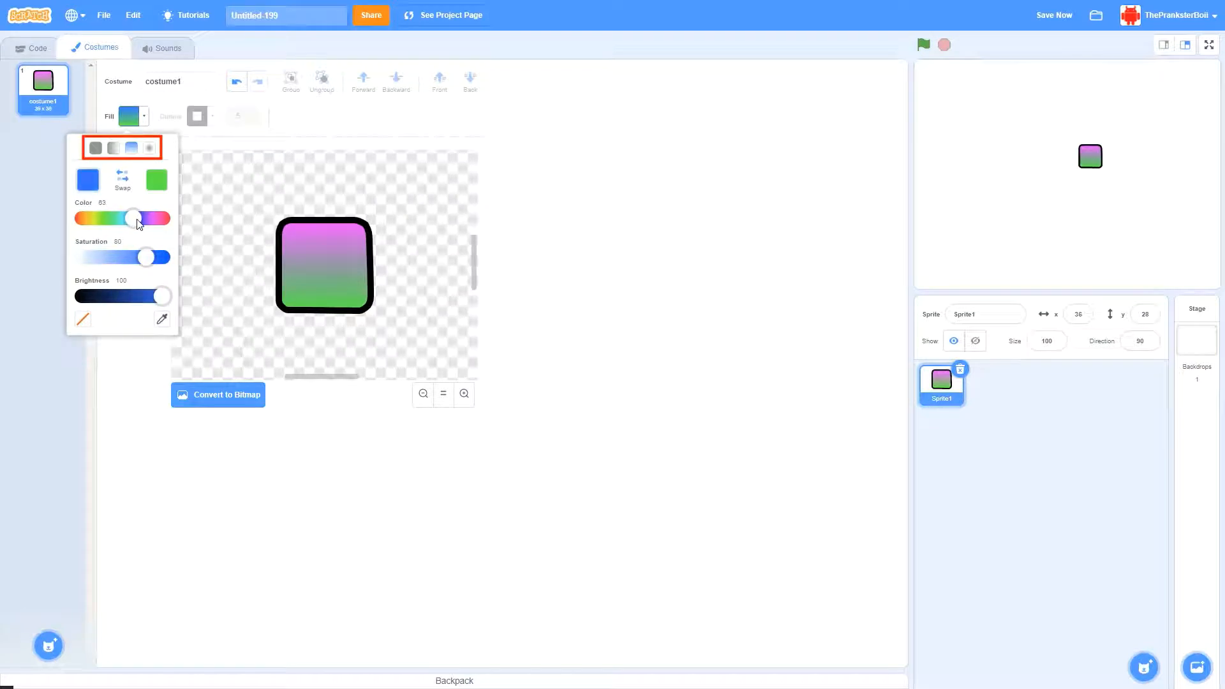
click(336, 285)
Fill the rounded square with a radial gradient, blue at the centre and green outside, trying different centre points before centring it
click(132, 115)
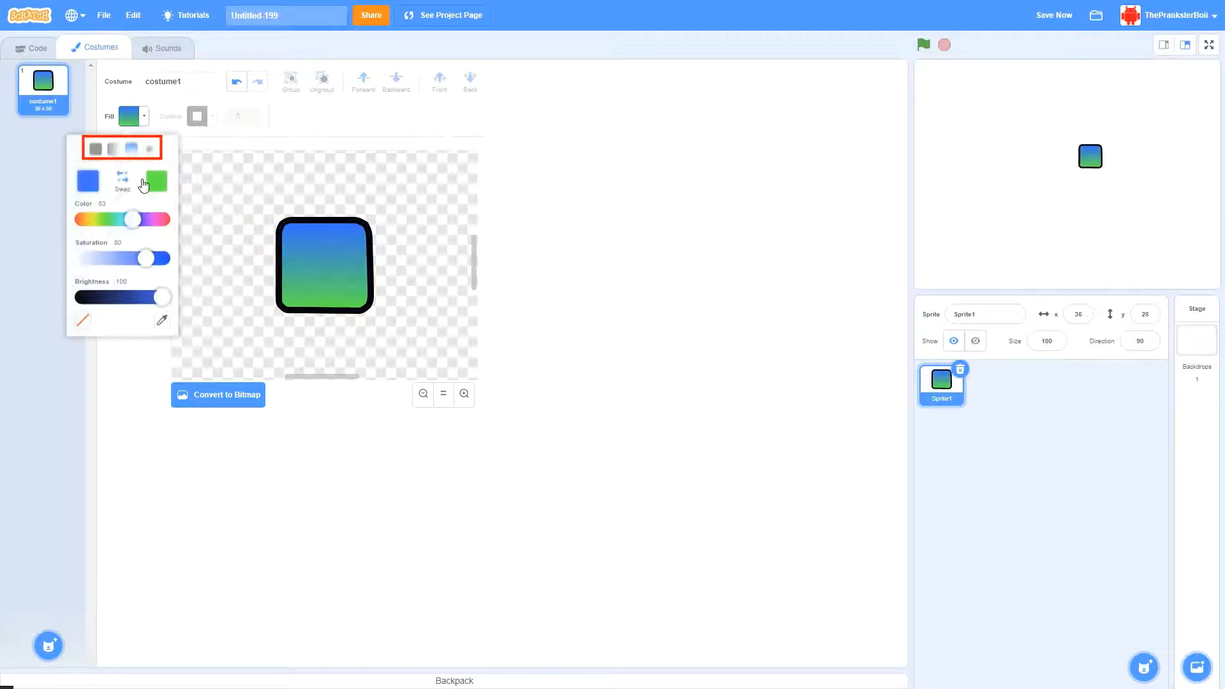
click(149, 158)
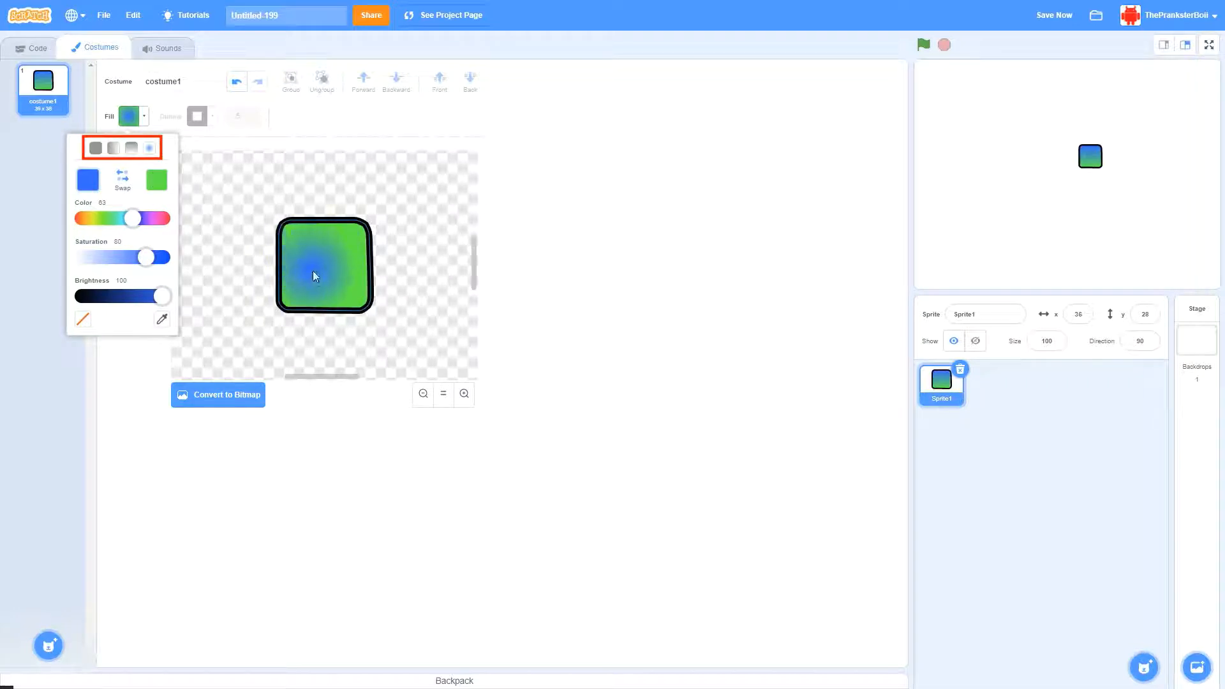
click(319, 255)
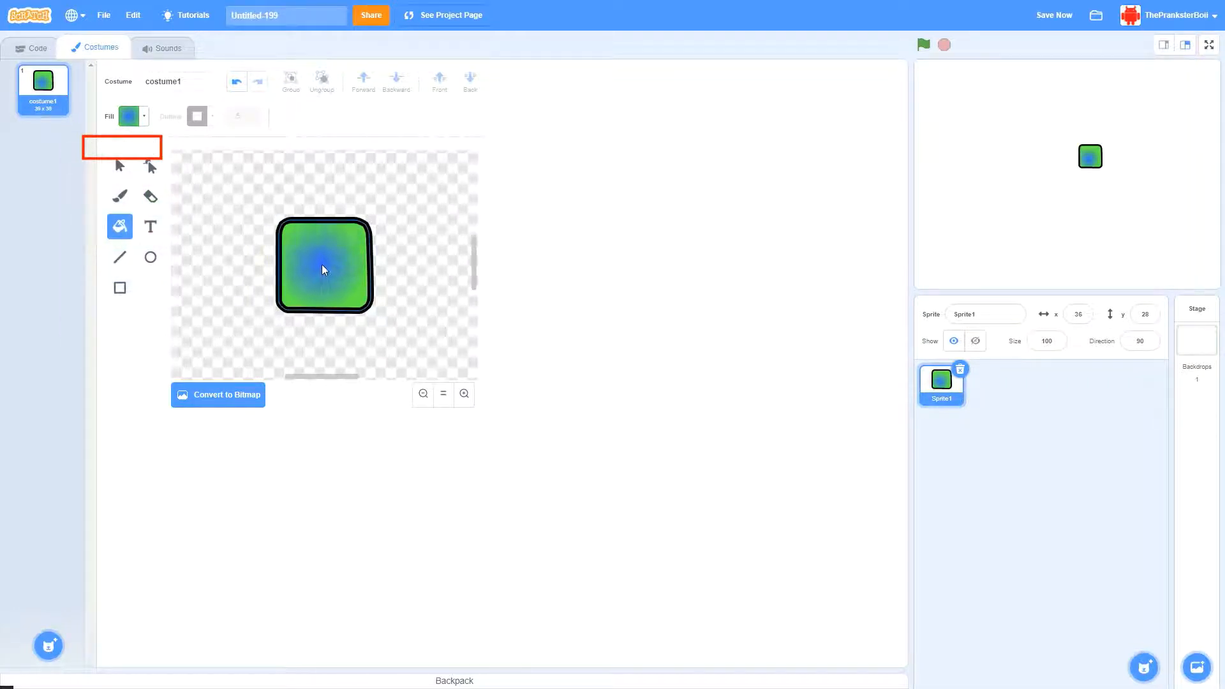
click(322, 269)
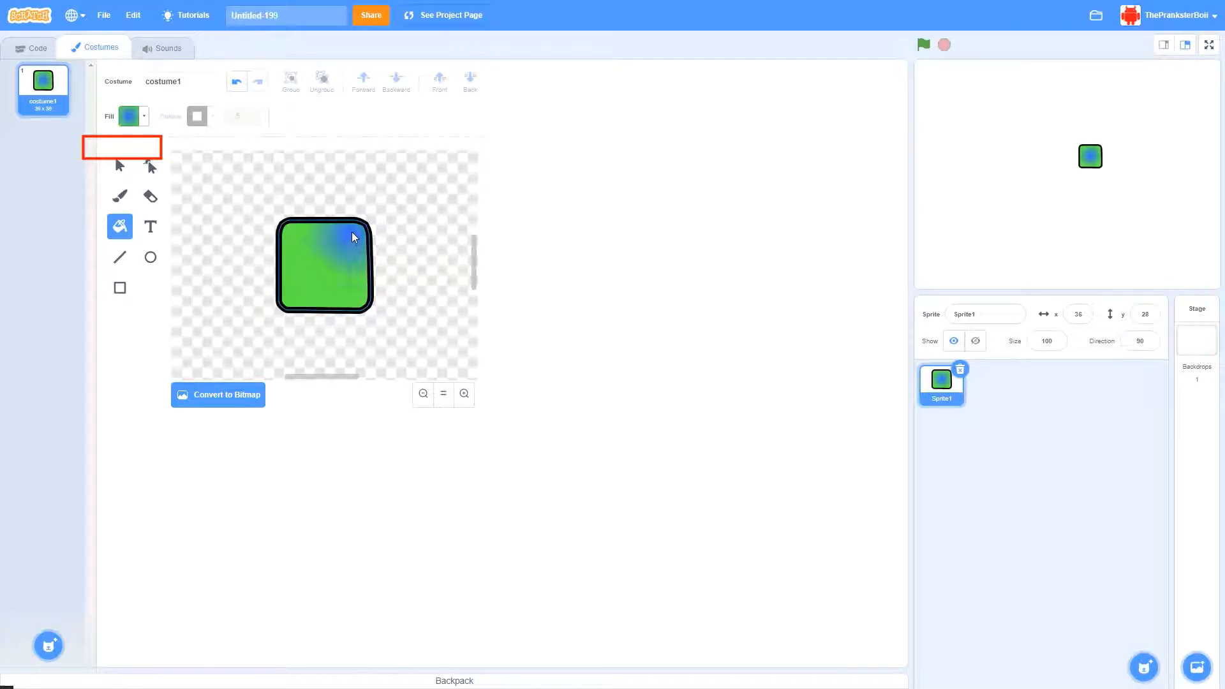
click(324, 262)
click(120, 165)
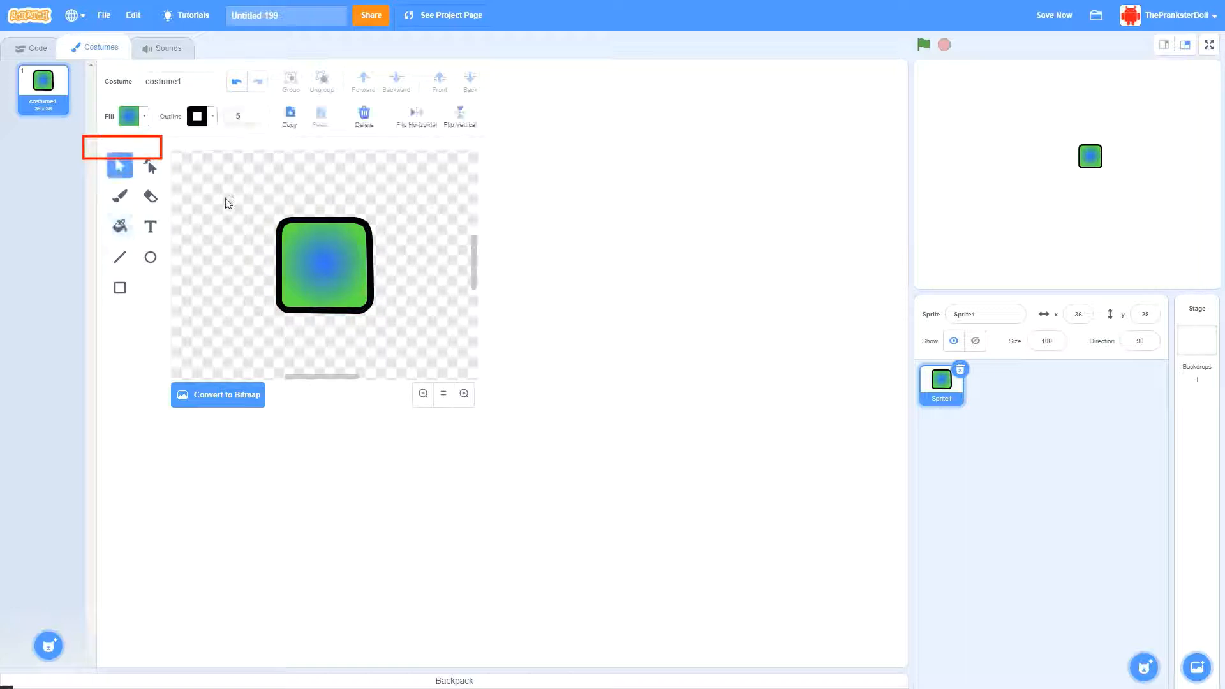
click(131, 116)
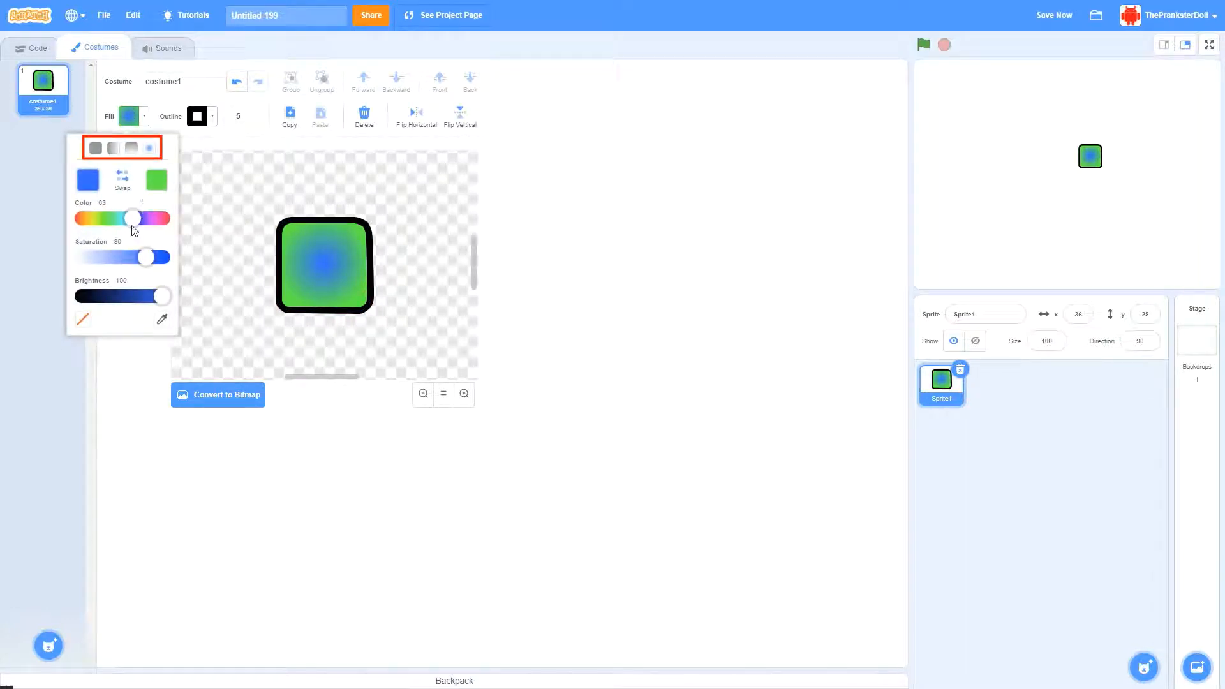
drag(140, 223, 128, 219)
click(339, 269)
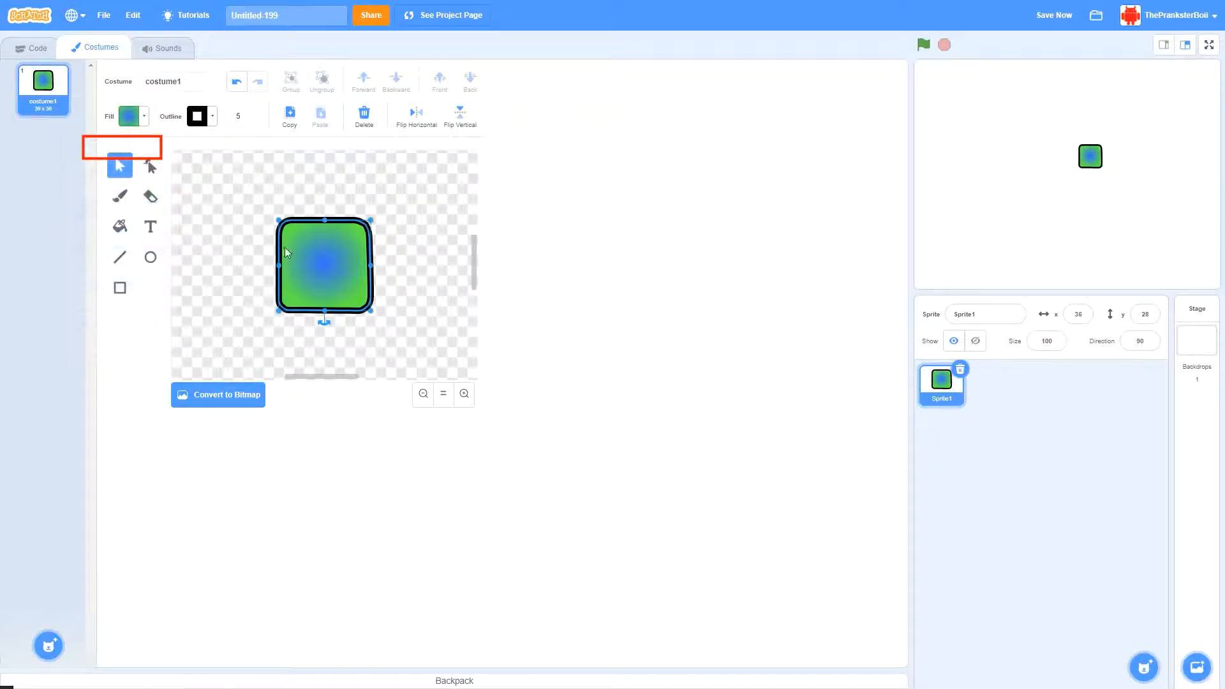
Refill the rounded square with a radial gradient from light blue with colour 57 at its centre to darker blue at the edges
click(120, 227)
click(130, 116)
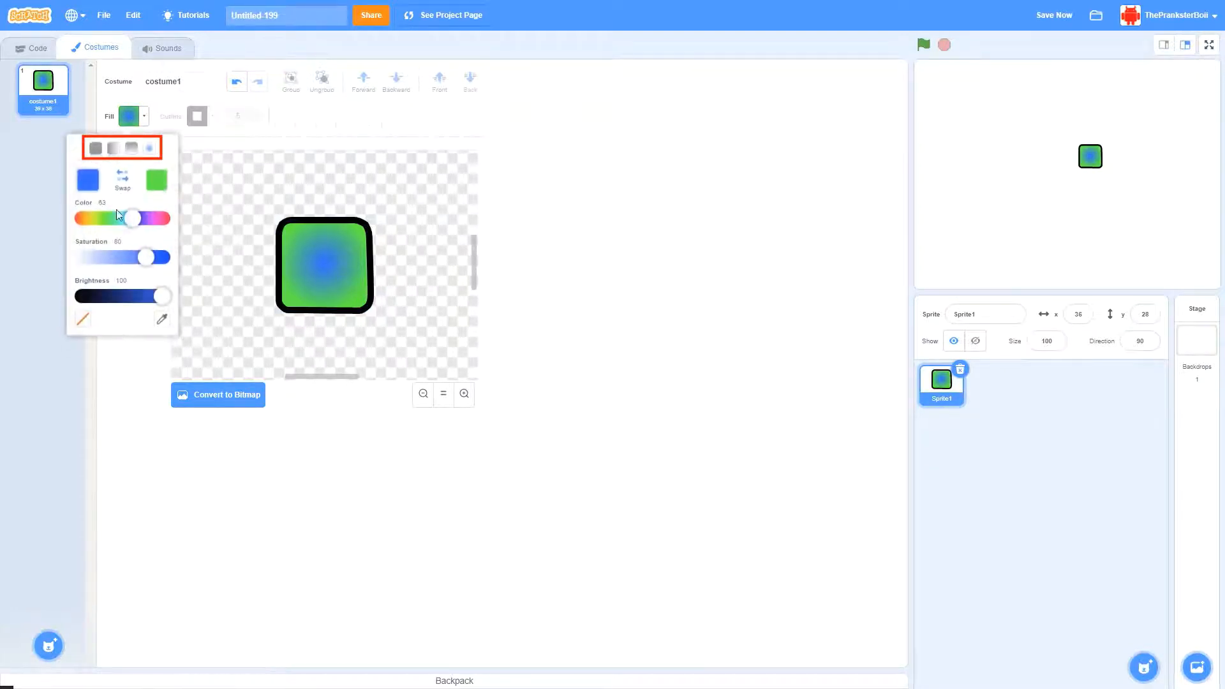
drag(136, 220, 135, 219)
click(153, 189)
click(323, 266)
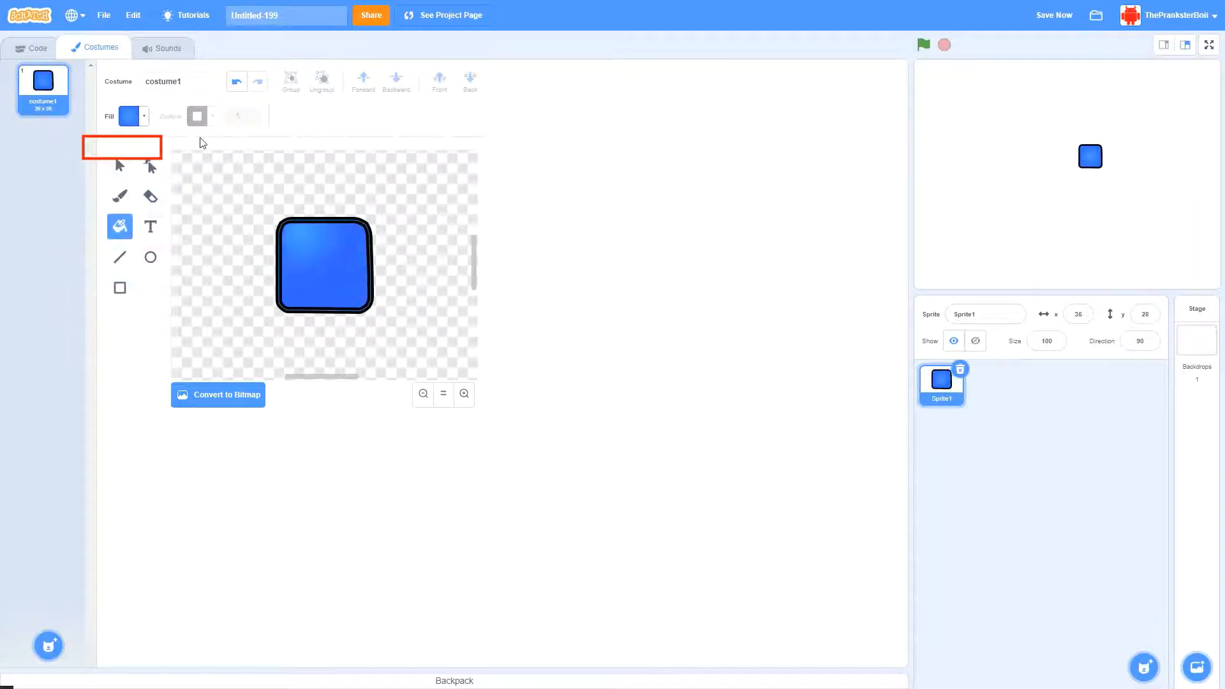
click(132, 122)
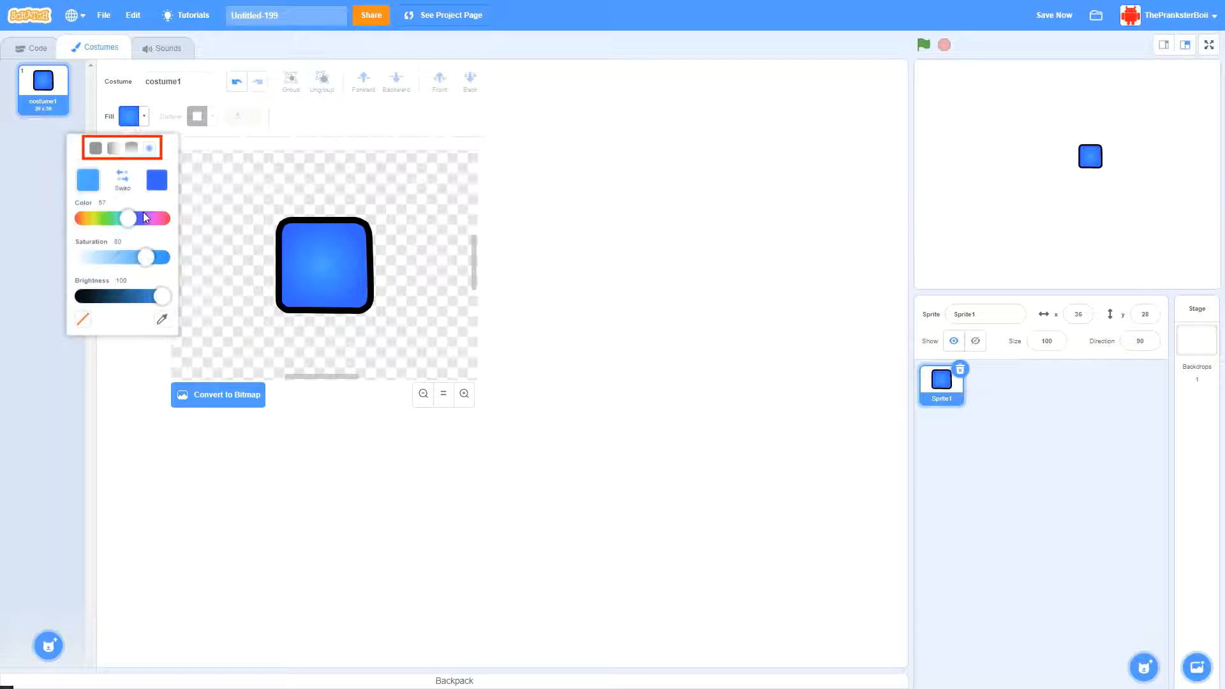
click(183, 117)
click(120, 166)
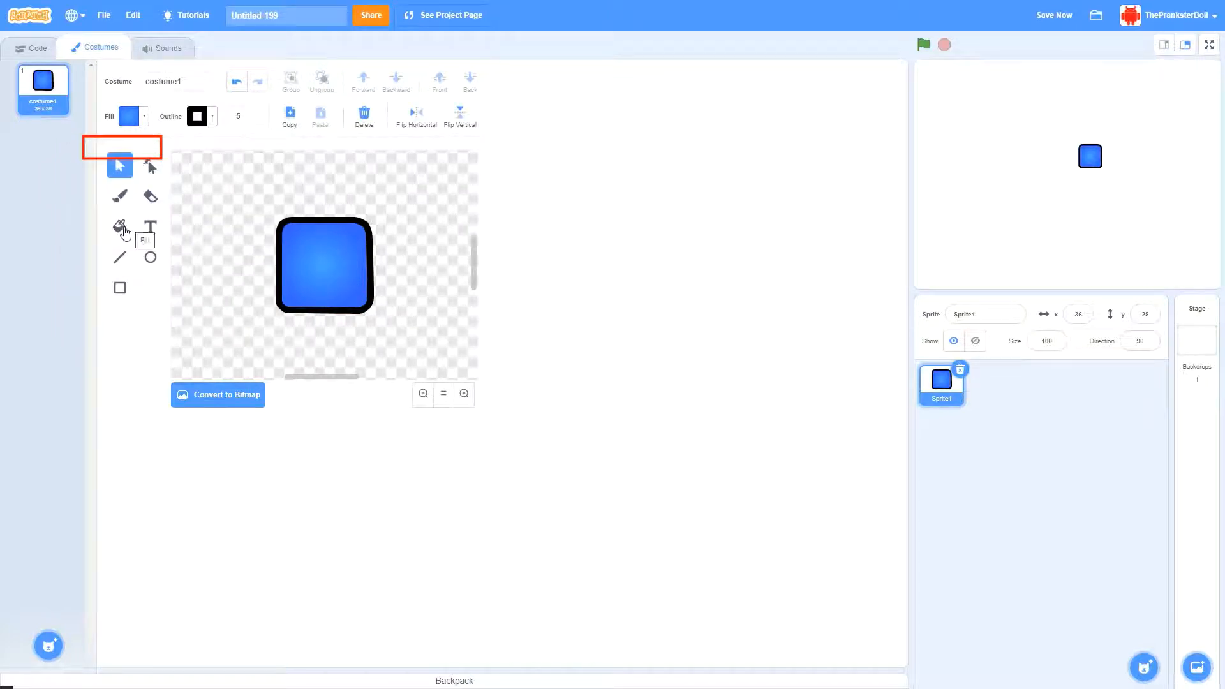
click(123, 228)
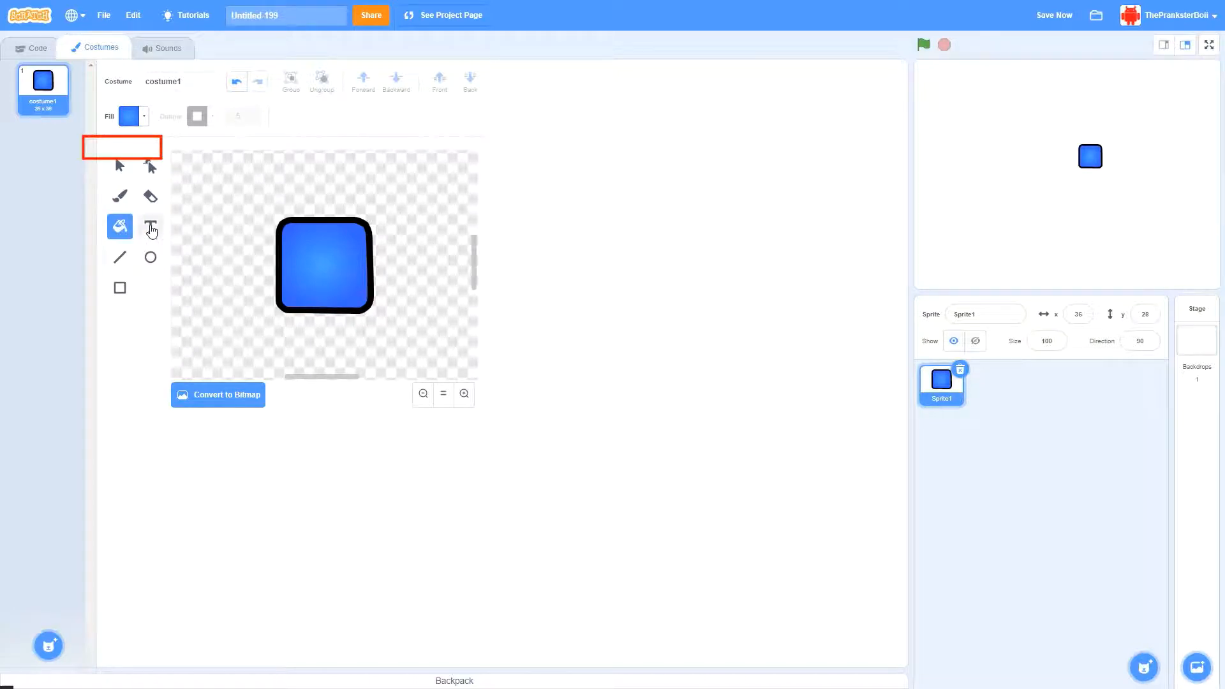
Set the Text tool's fill to black by lowering the brightness fully, and start a text entry above the blue square
click(151, 228)
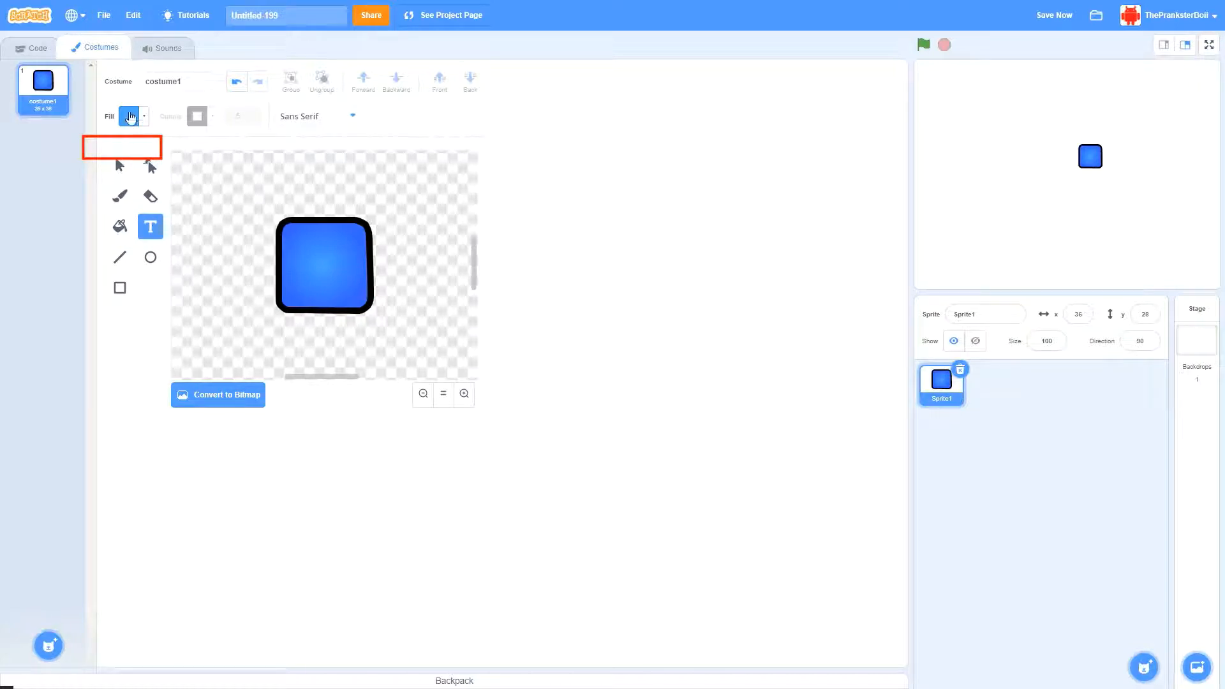
click(131, 116)
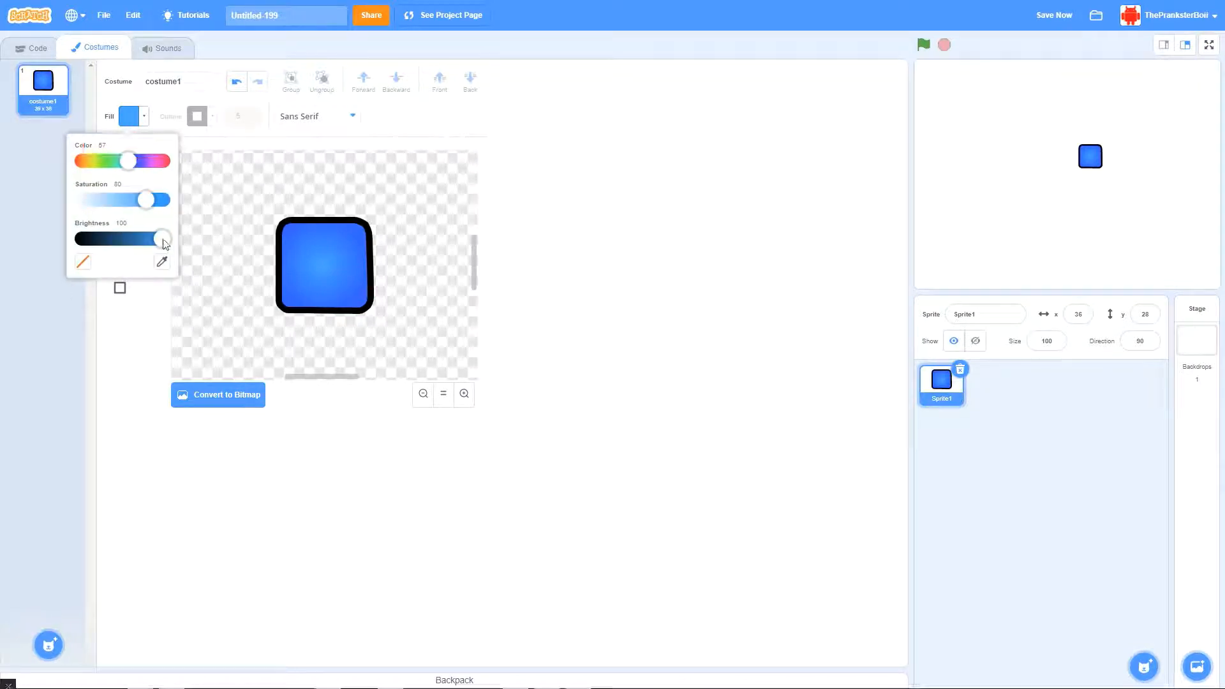
drag(162, 241, 44, 250)
click(234, 168)
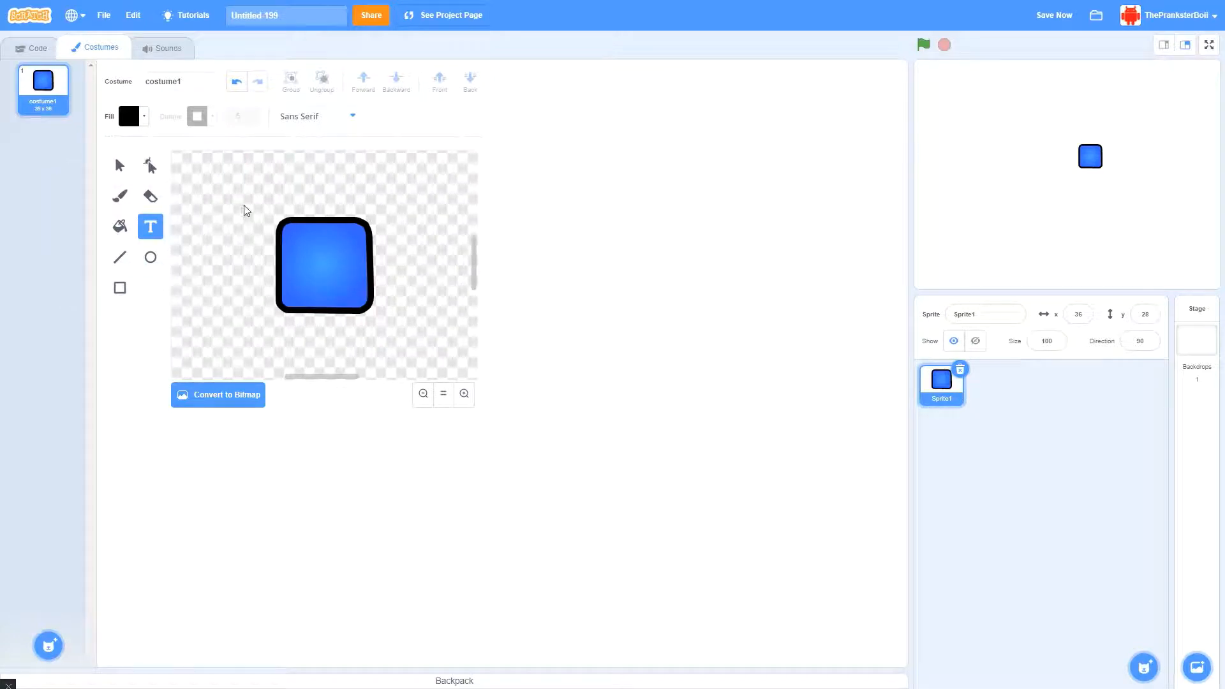
click(385, 194)
click(327, 189)
click(248, 201)
text(Ansbs=ap)
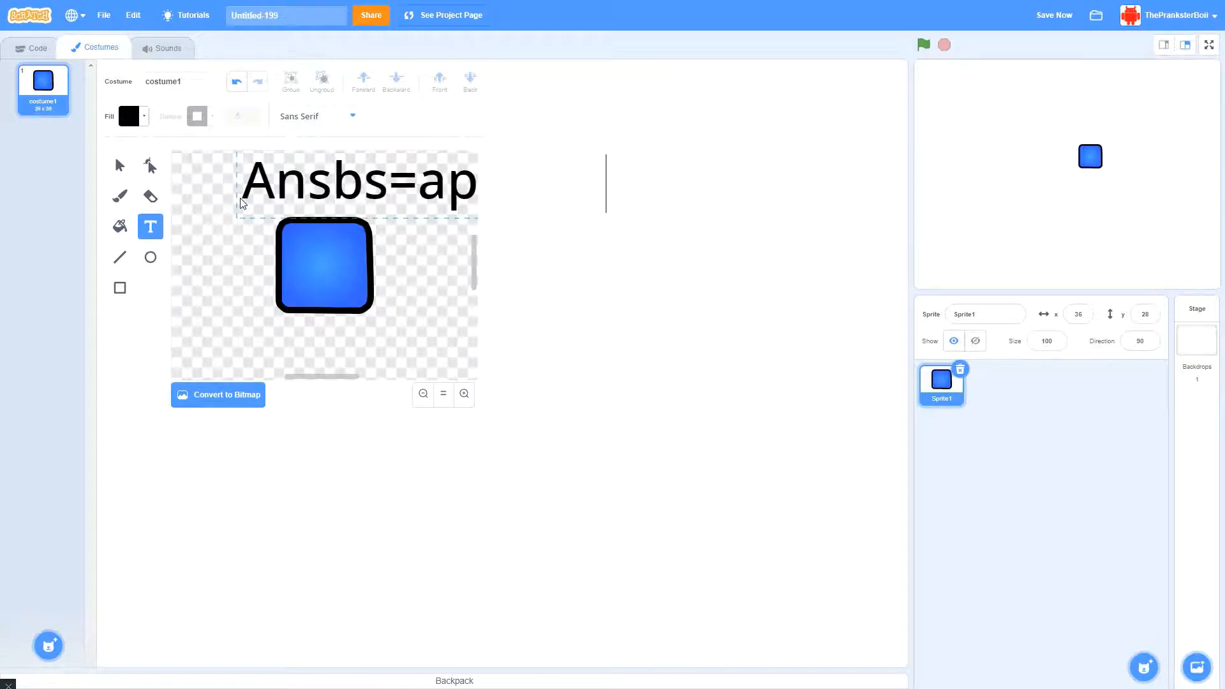
key(BackSpace)
key(BackSpace)
key(BackSpace)
key(BackSpace)
key(BackSpace)
key(BackSpace)
key(BackSpace)
key(BackSpace)
key(BackSpace)
key(BackSpace)
Enter "Hello" as the text above the blue square
text(He)
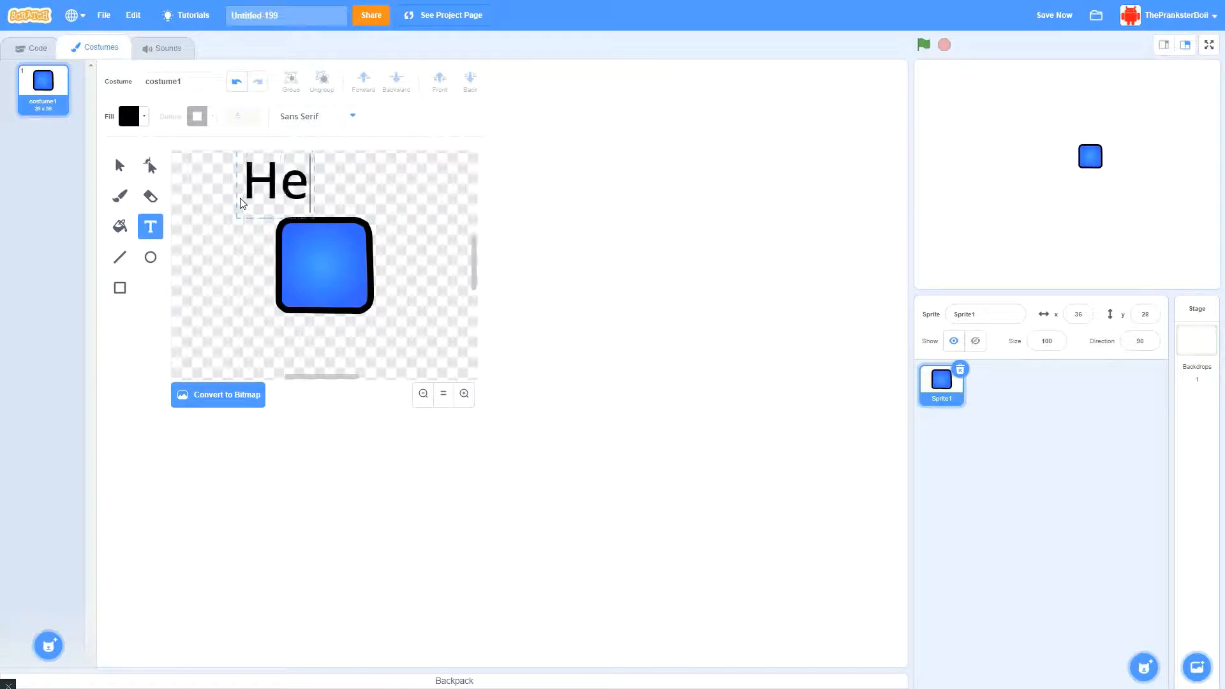
text(llo)
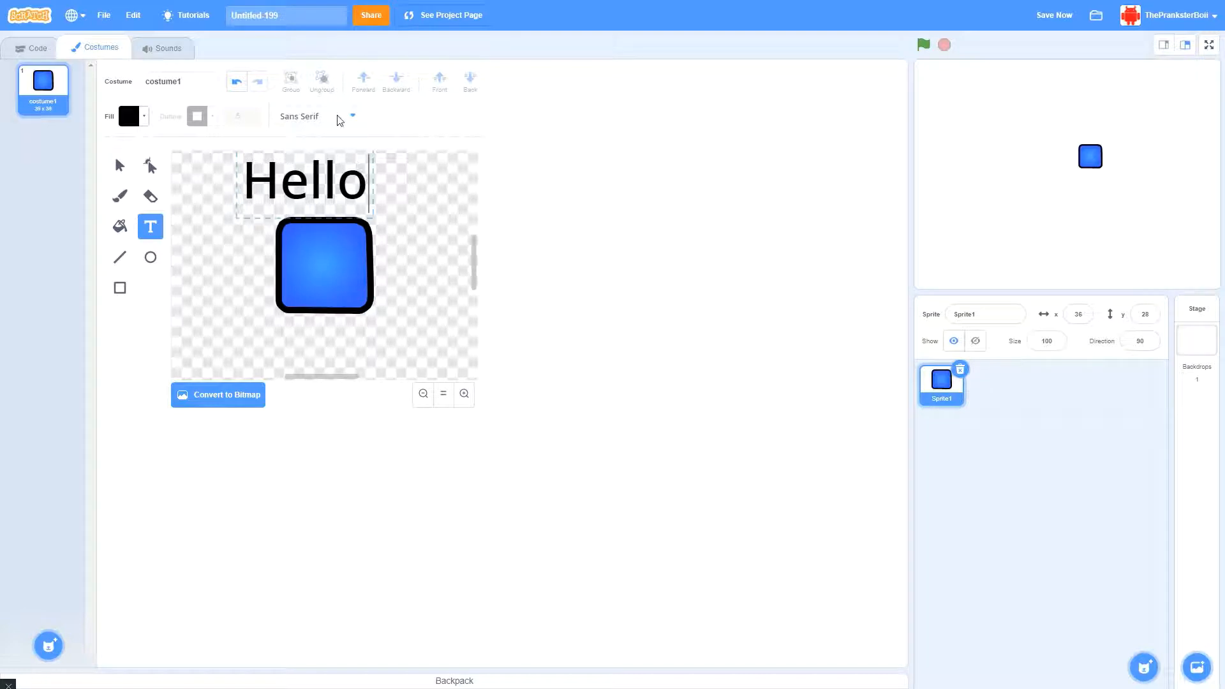
Try the "Hello" text in the Serif, Handwriting, Marker, Curly and Pixel fonts
click(310, 121)
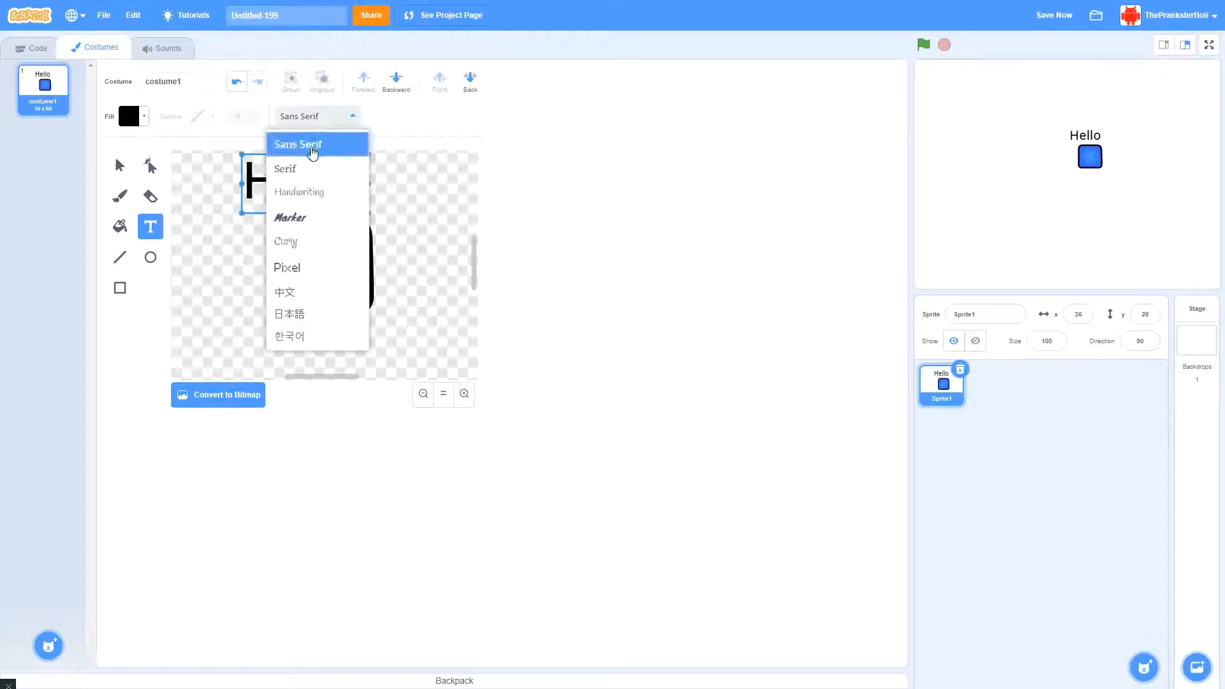
click(312, 168)
click(326, 121)
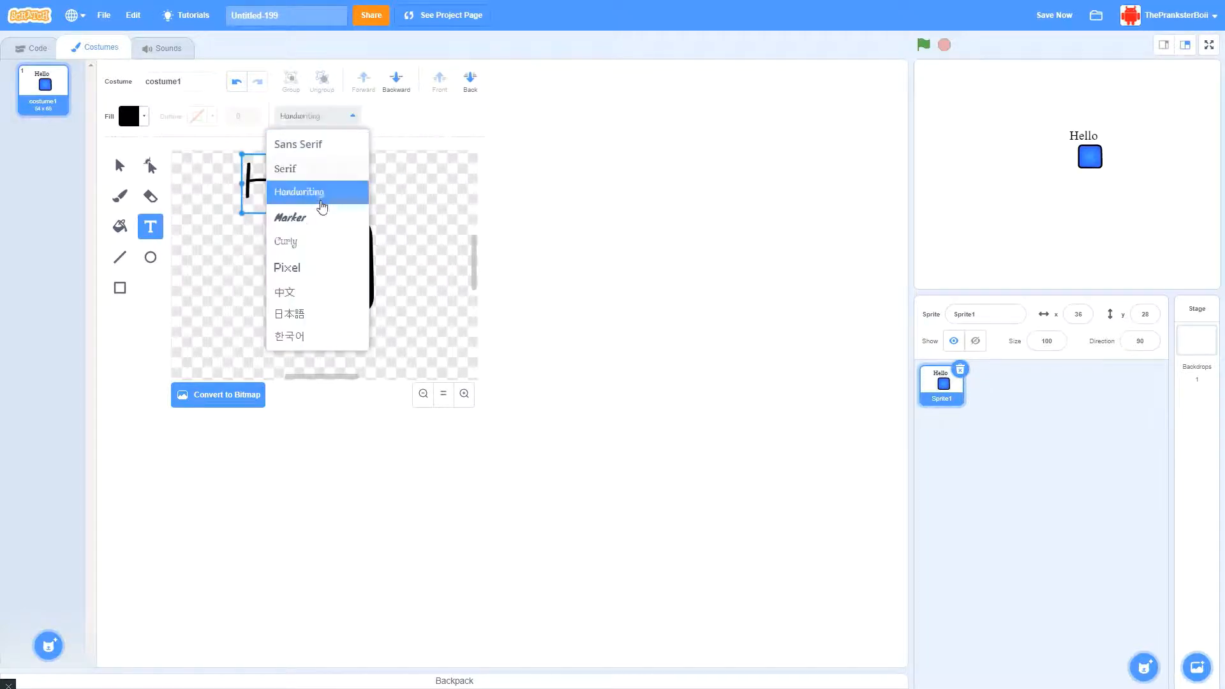
click(319, 193)
click(319, 120)
click(315, 220)
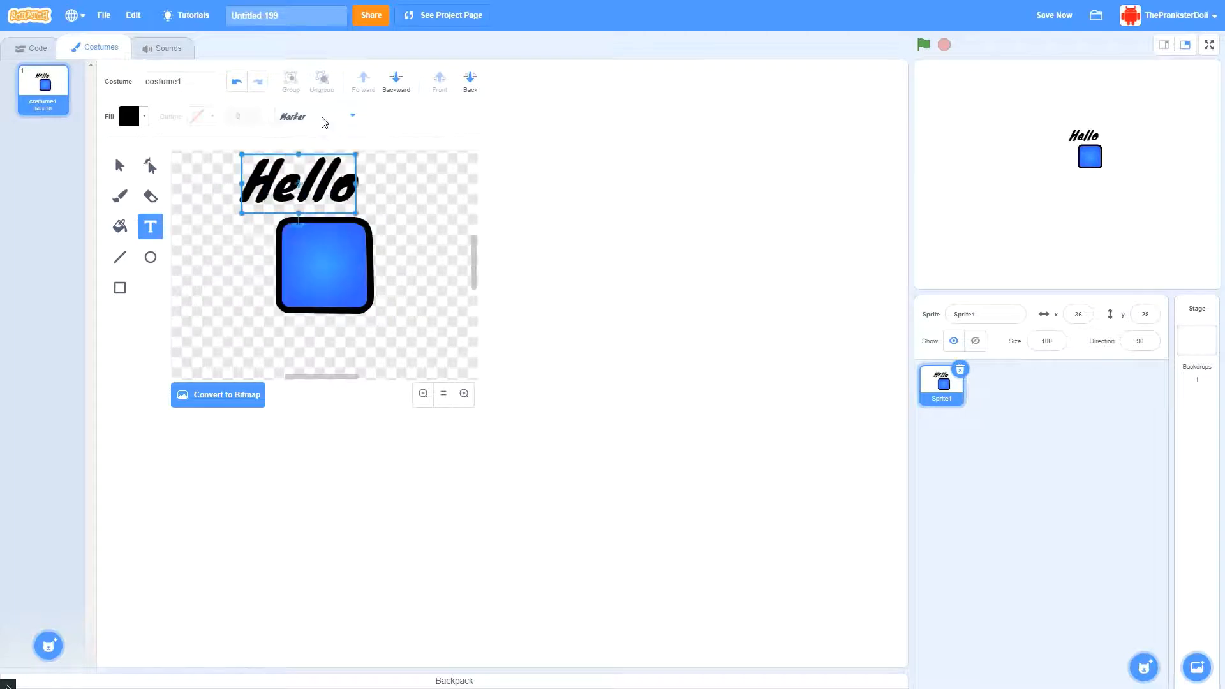
click(323, 120)
click(294, 244)
click(319, 117)
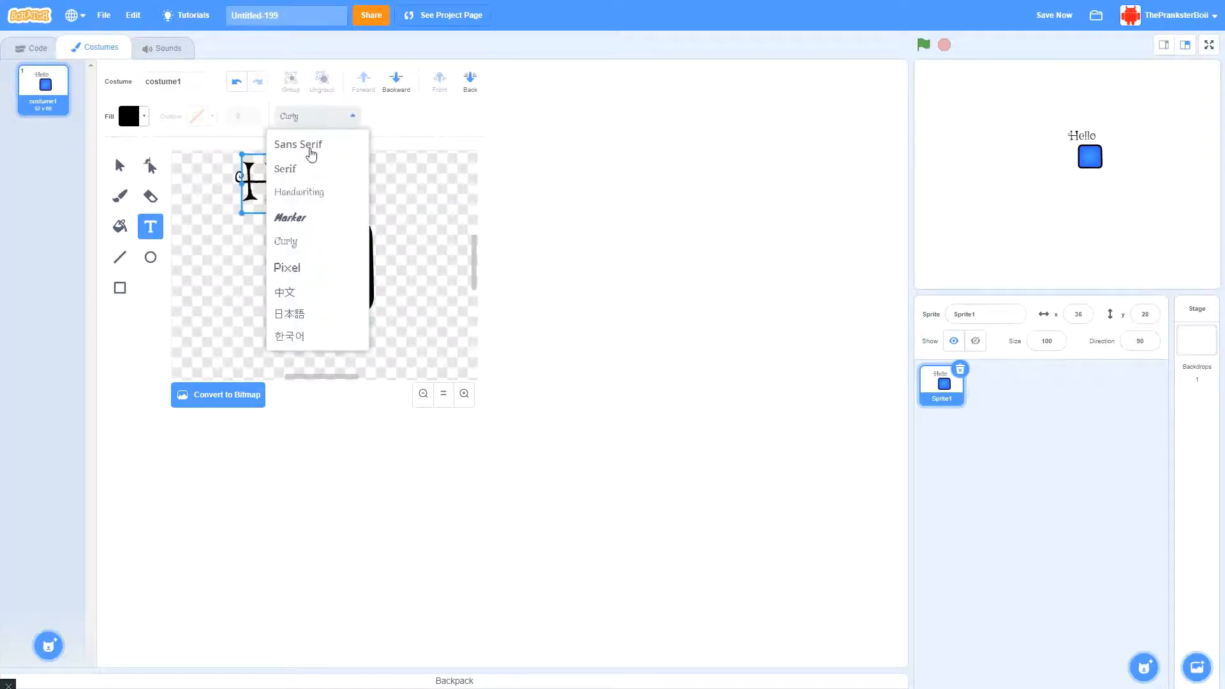
click(305, 270)
Compare the "Hello" text in the 中文 and Pixel fonts, and try it in 日本語 and 한국어
click(304, 117)
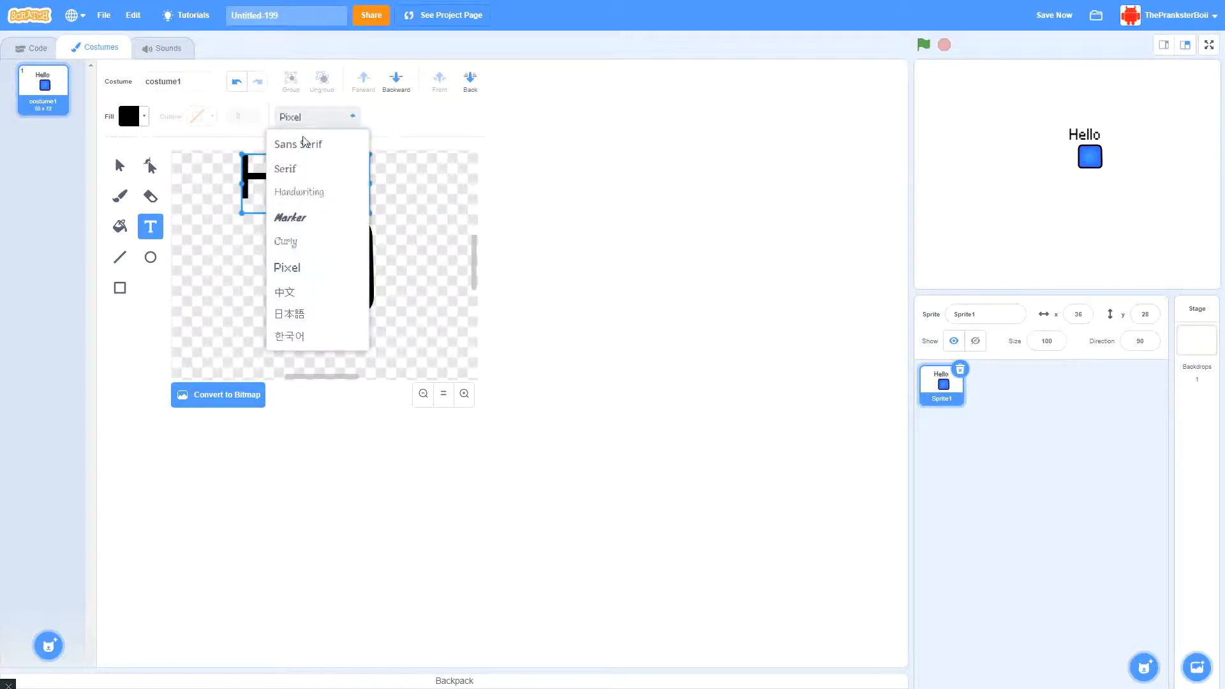
click(308, 289)
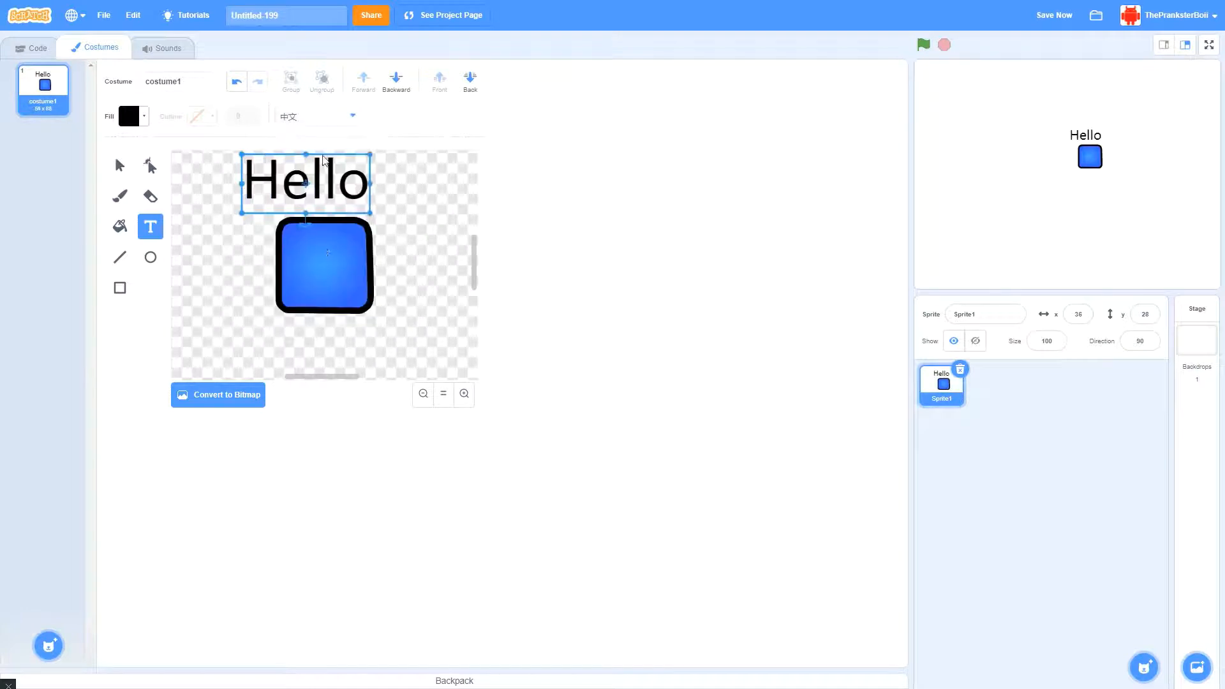
click(319, 117)
click(310, 269)
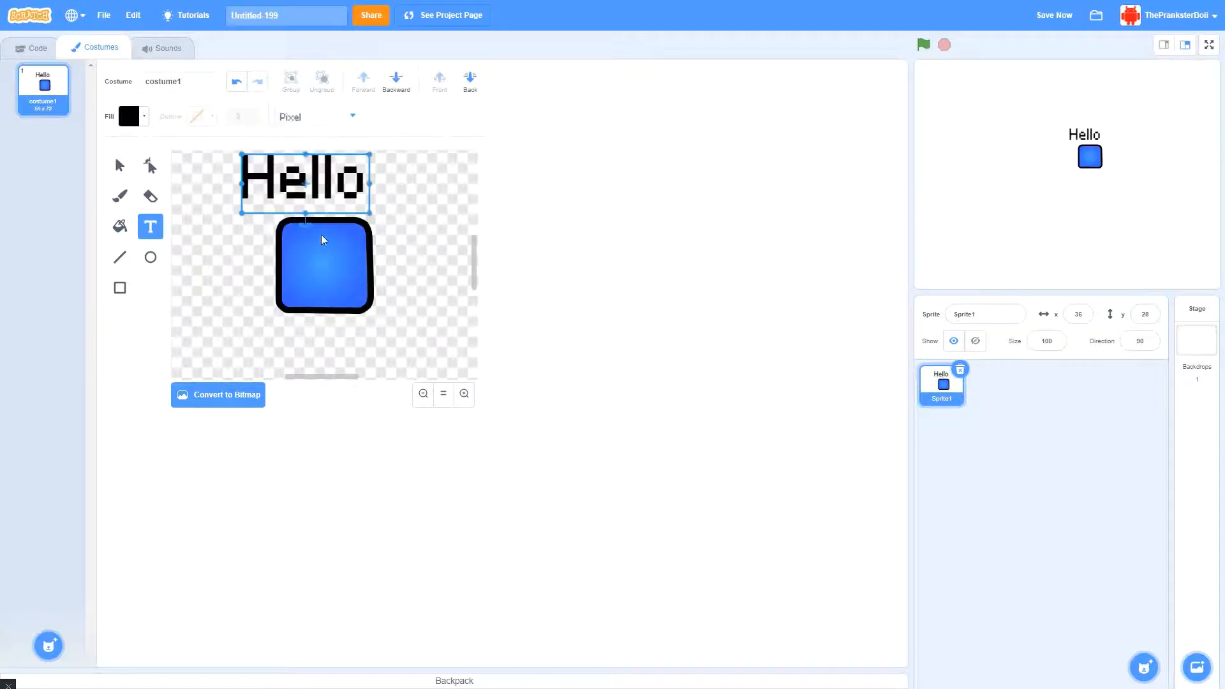
click(313, 117)
click(315, 291)
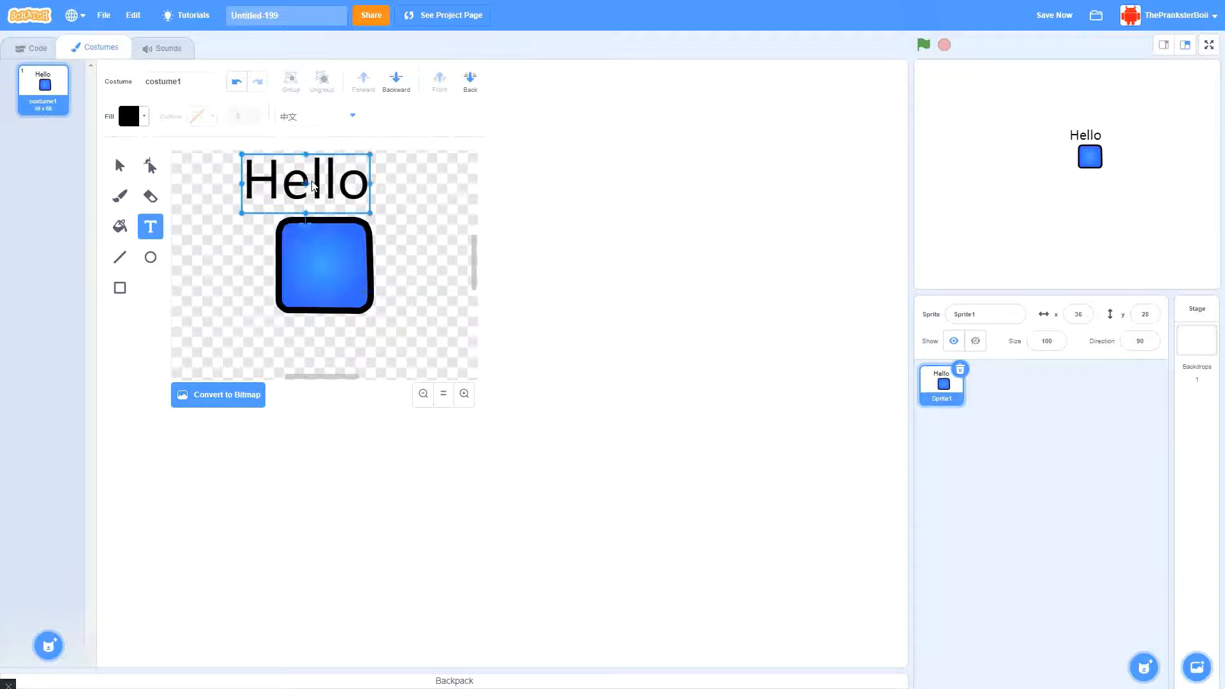
click(317, 120)
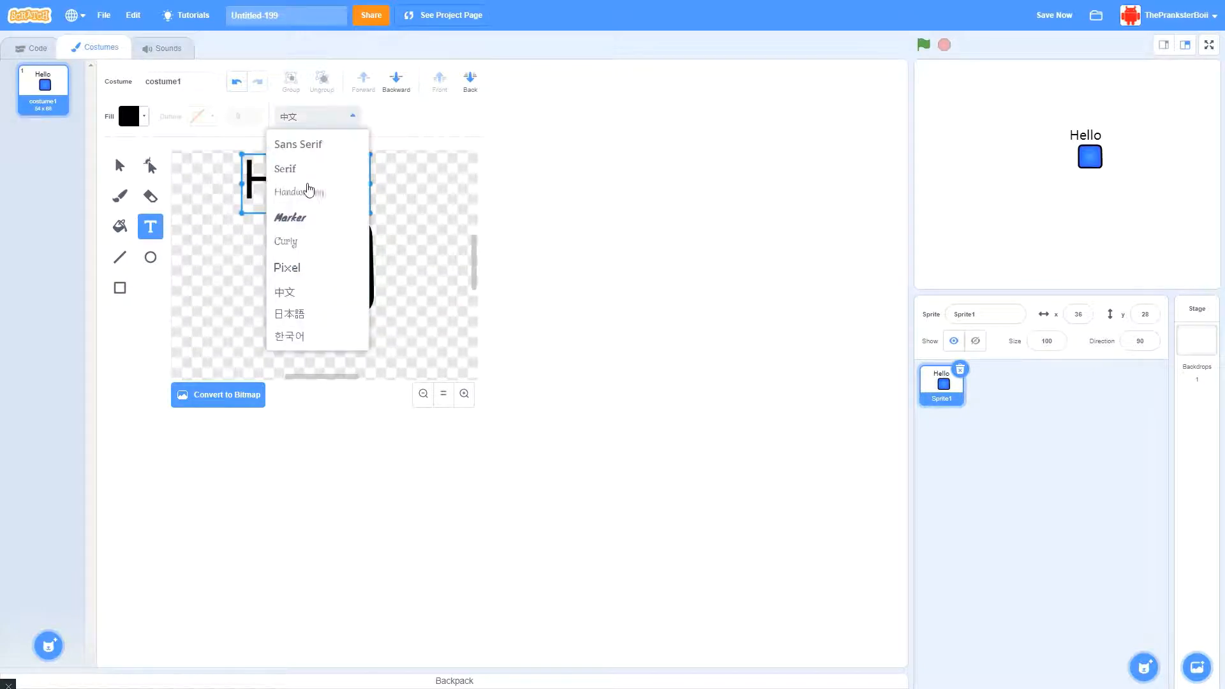
click(307, 316)
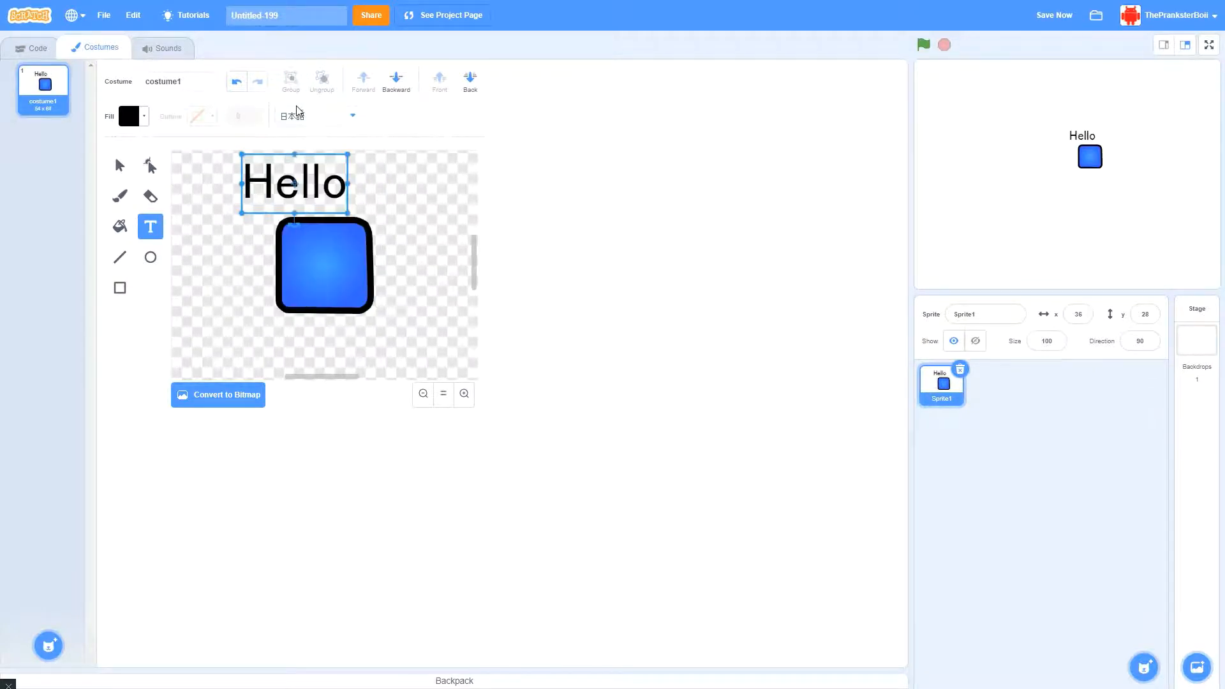
click(300, 116)
click(317, 334)
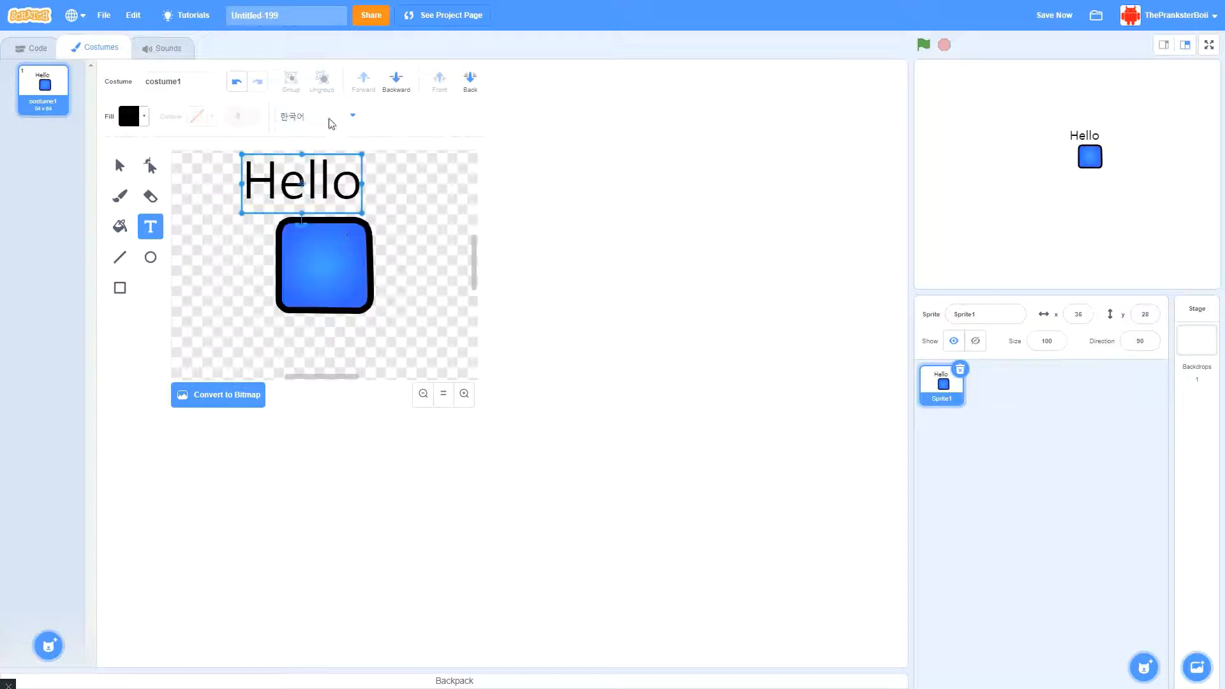
Switch the "Hello" text between the 日本語 and 한국어 fonts, finishing with 日本語
click(331, 121)
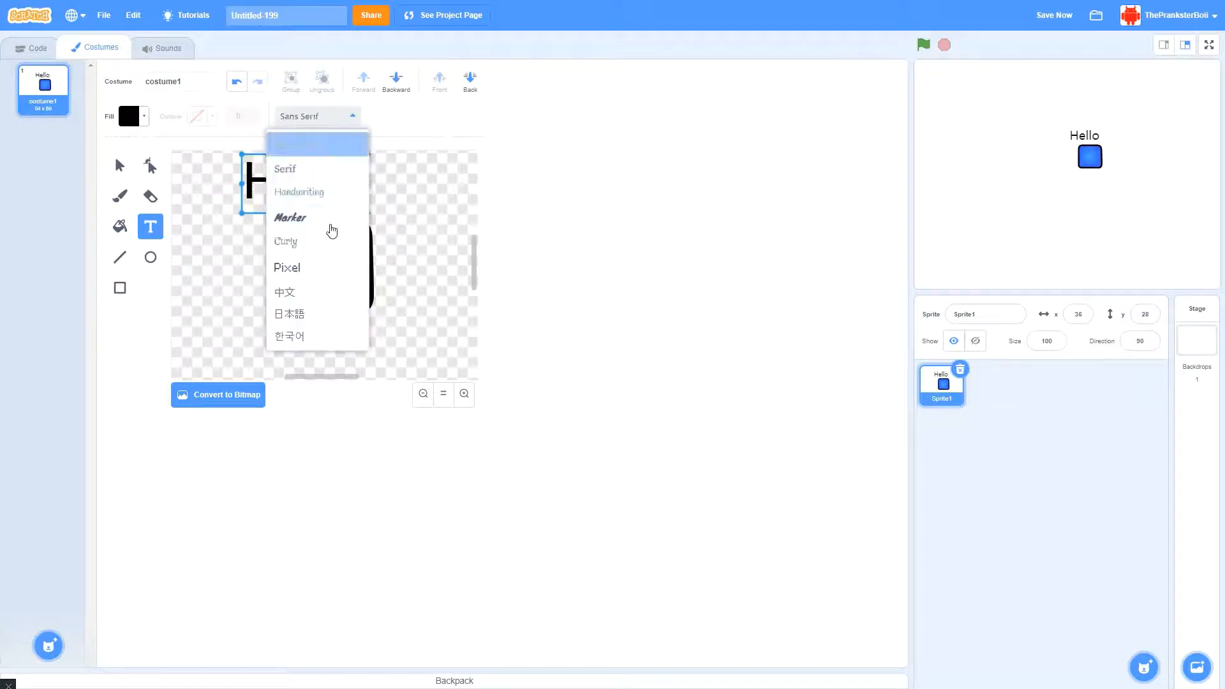
click(314, 116)
click(293, 314)
click(304, 124)
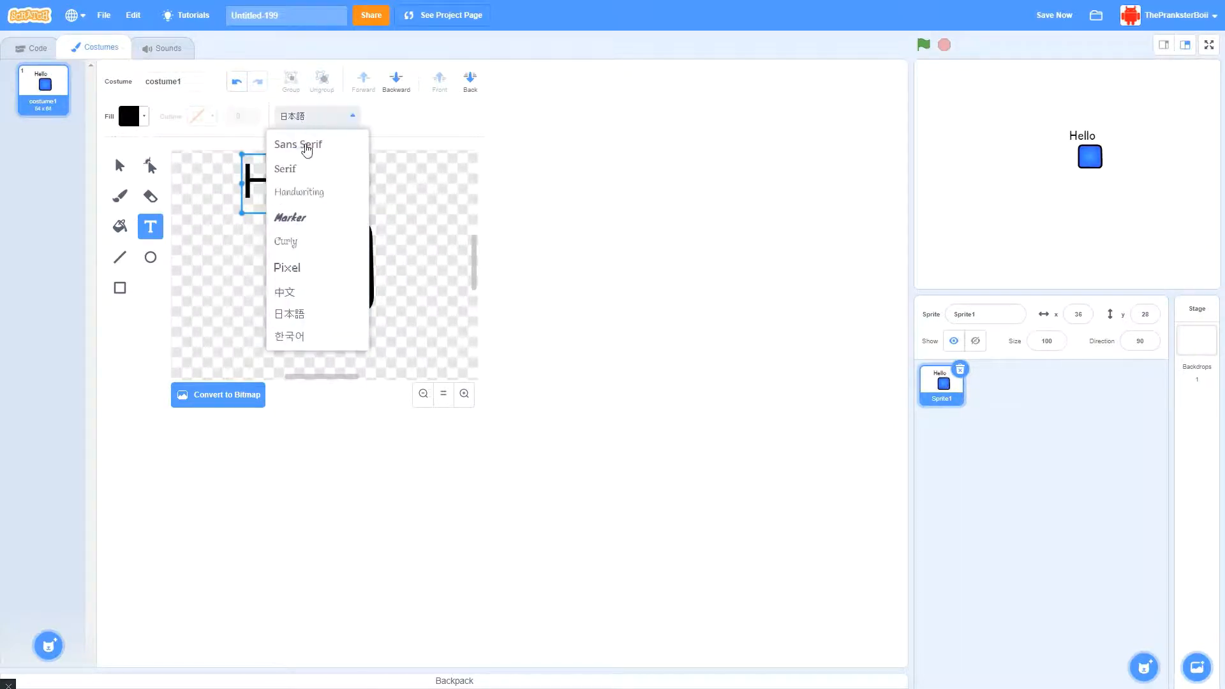
click(304, 336)
click(315, 126)
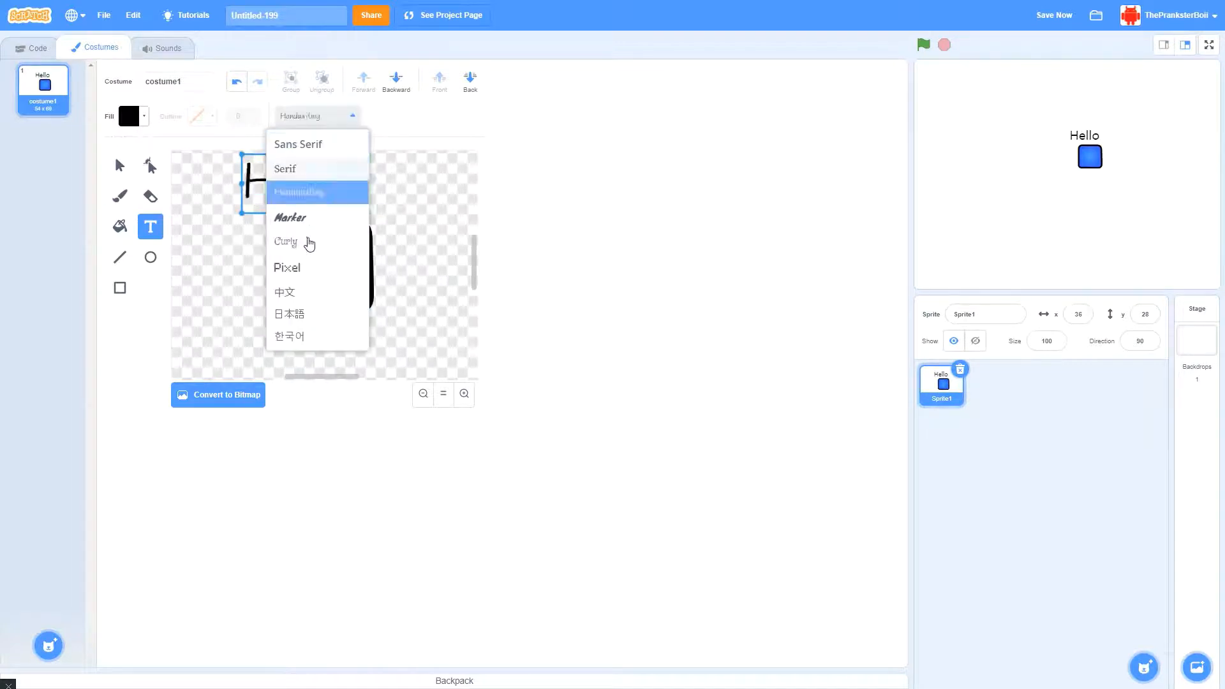
click(315, 313)
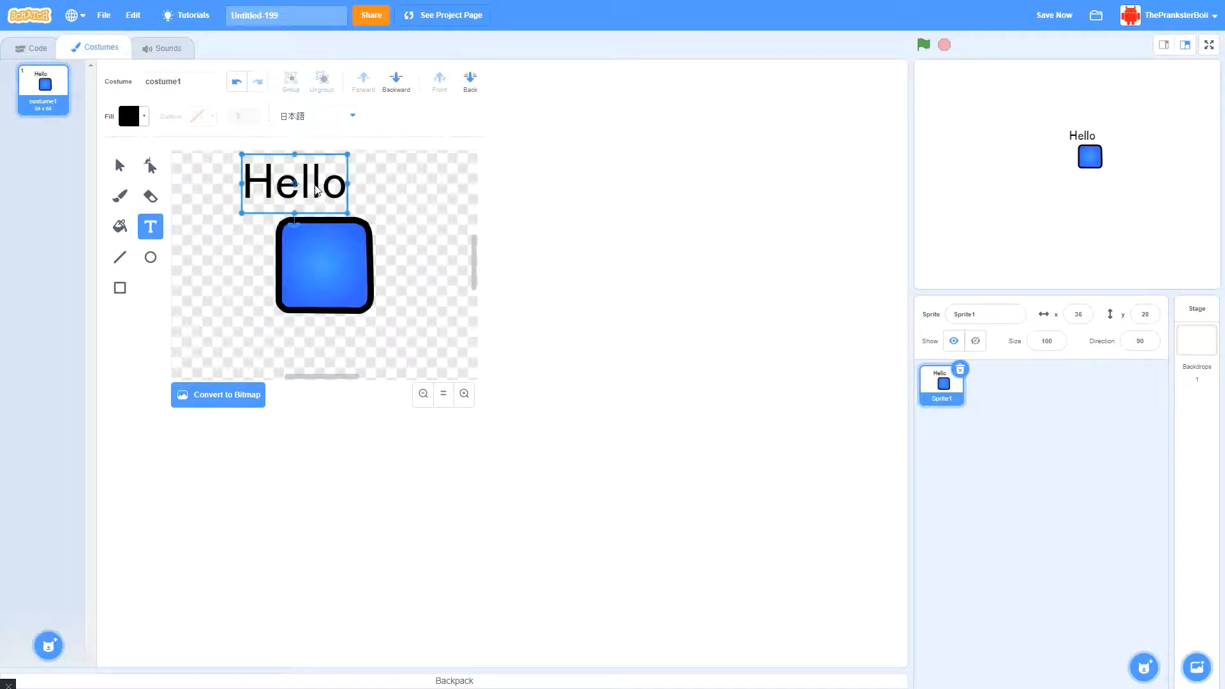
Shrink and rotate the "Hello" text and place it inside the blue square
drag(308, 207, 323, 269)
click(401, 237)
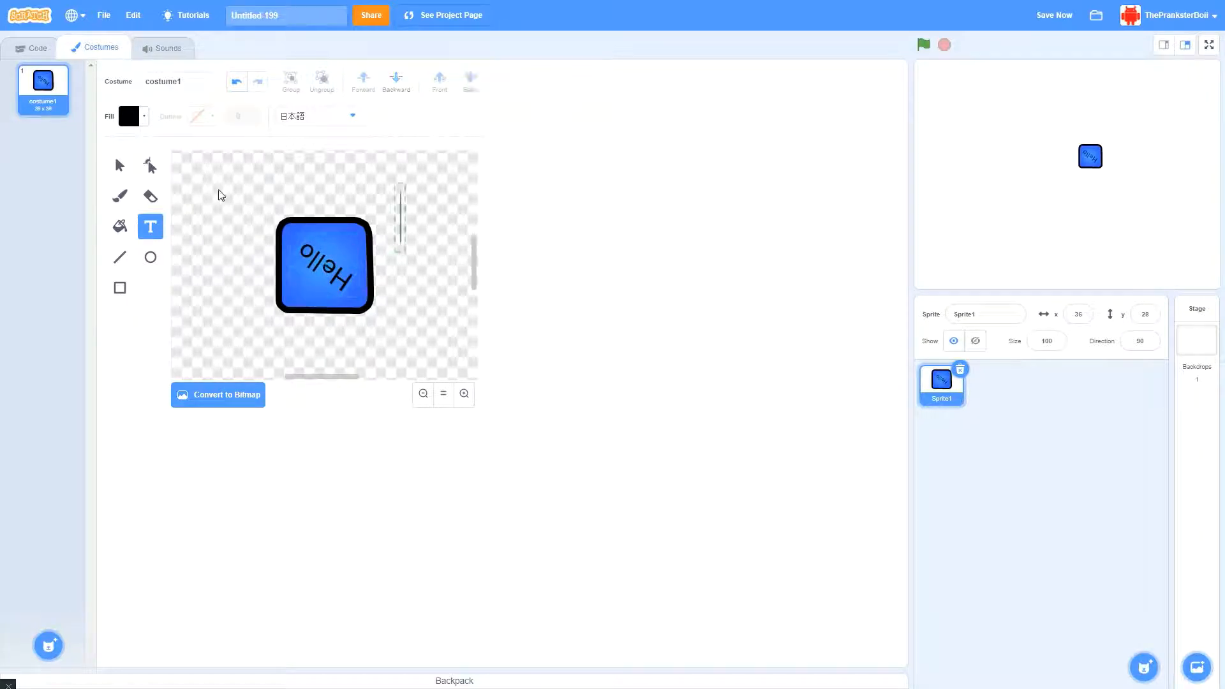
Delete the "Hello" text from the blue square
click(119, 165)
click(294, 254)
key(Delete)
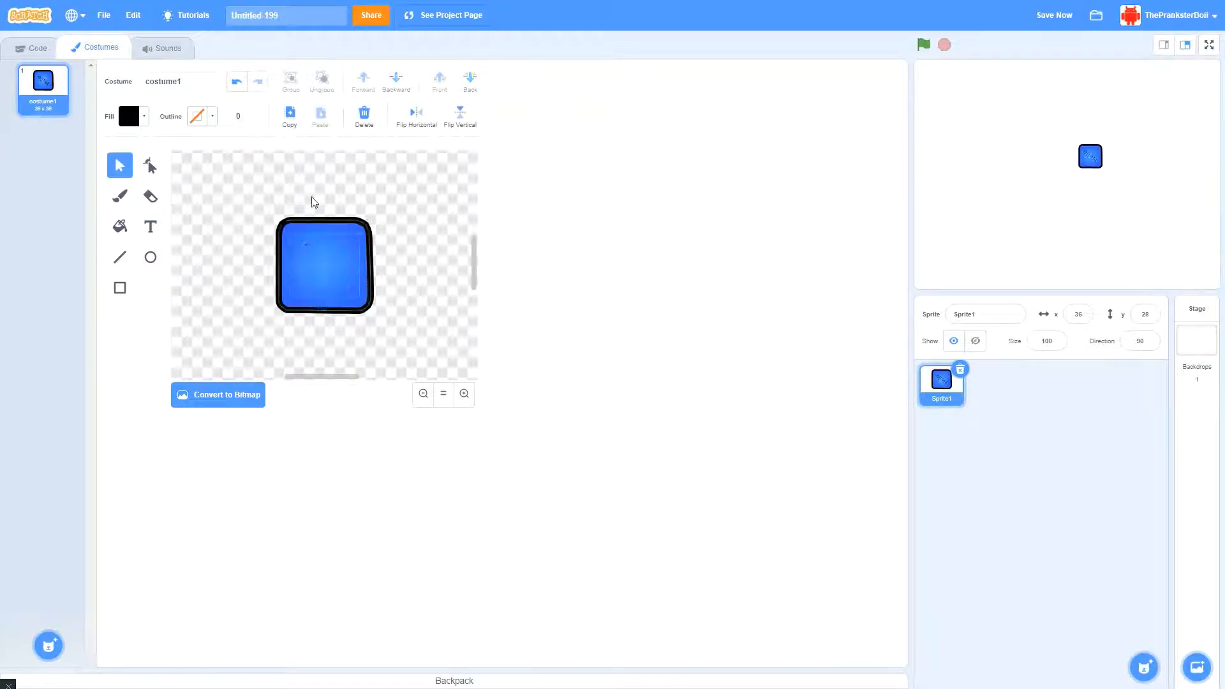
Add the text "jcdjh" across the blue square's upper edge and shrink it slightly
click(151, 226)
click(244, 237)
text(jcdjh)
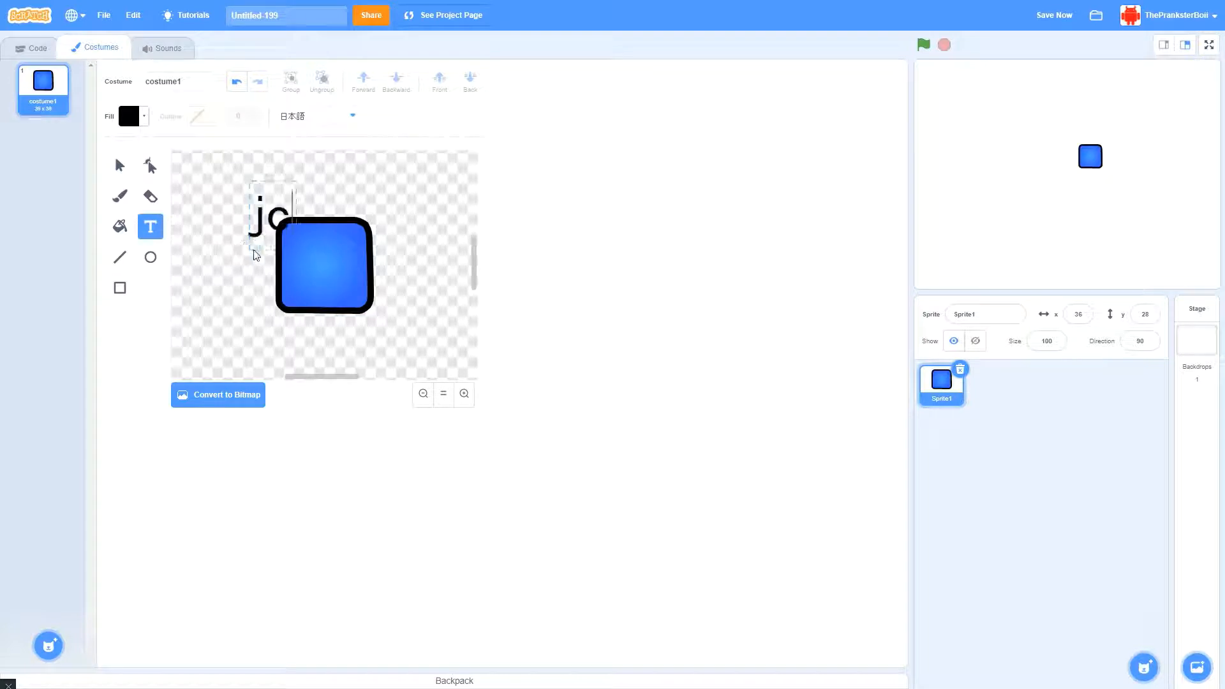
click(266, 262)
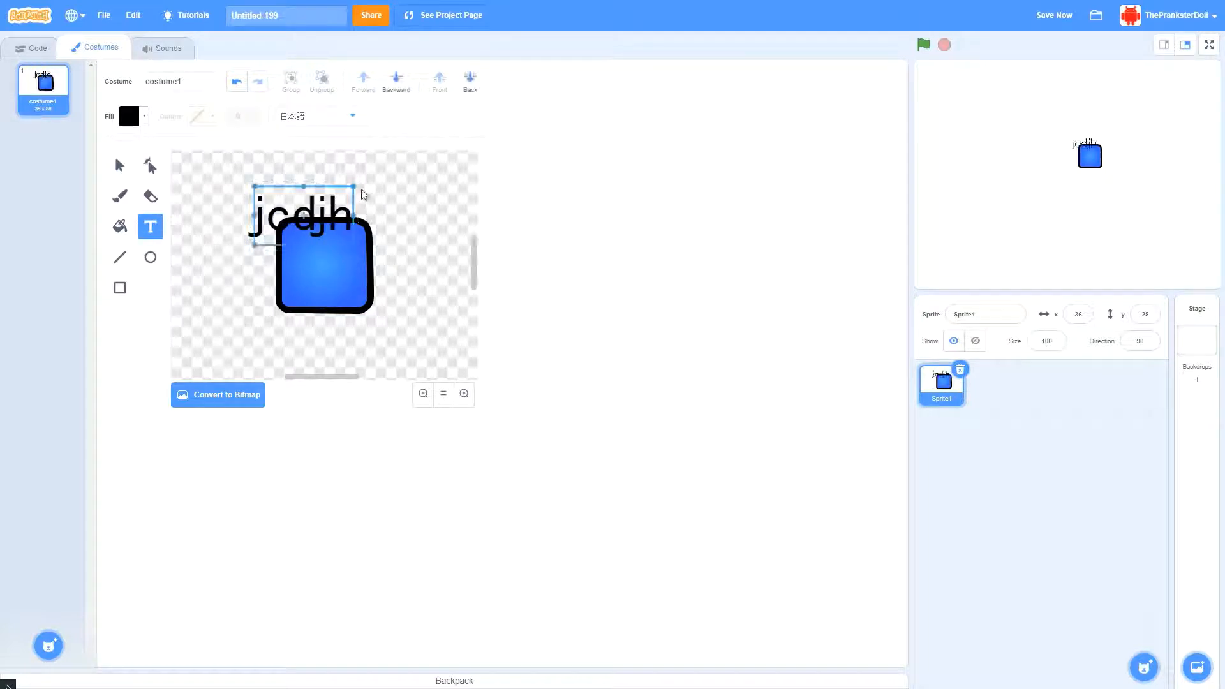
drag(354, 185, 310, 190)
Recolour the "jcdjh" text green with colour 29 and brightness 100, and delete the text
click(124, 116)
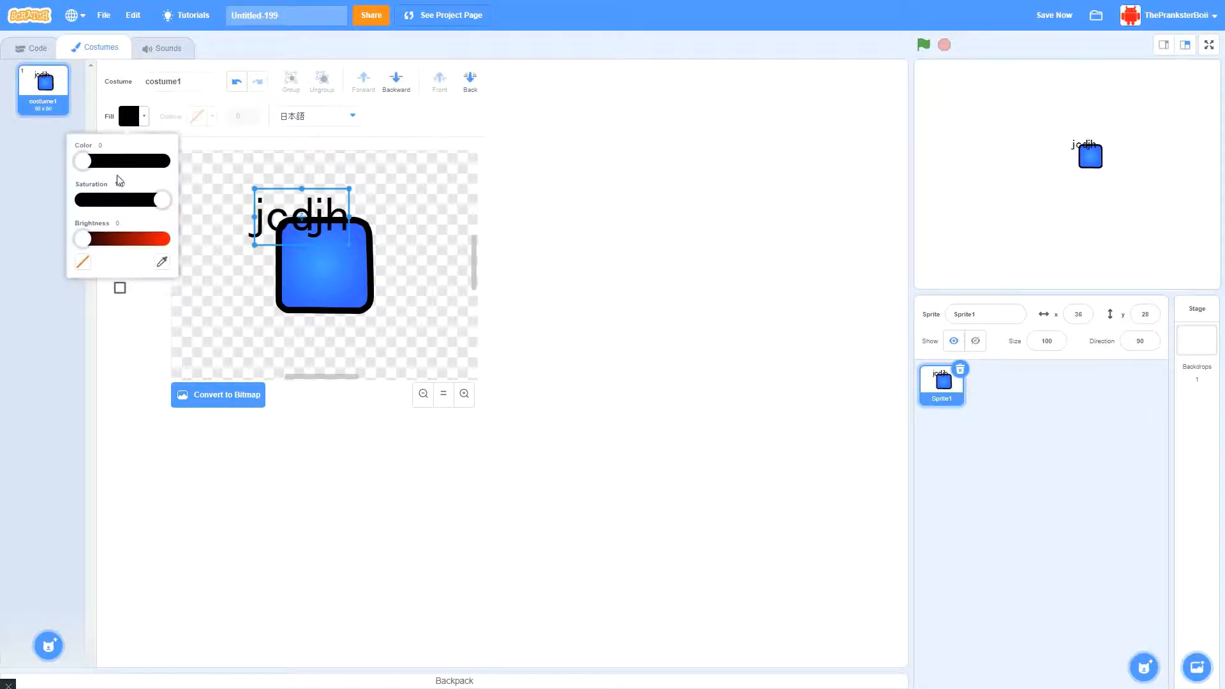
drag(83, 239, 163, 239)
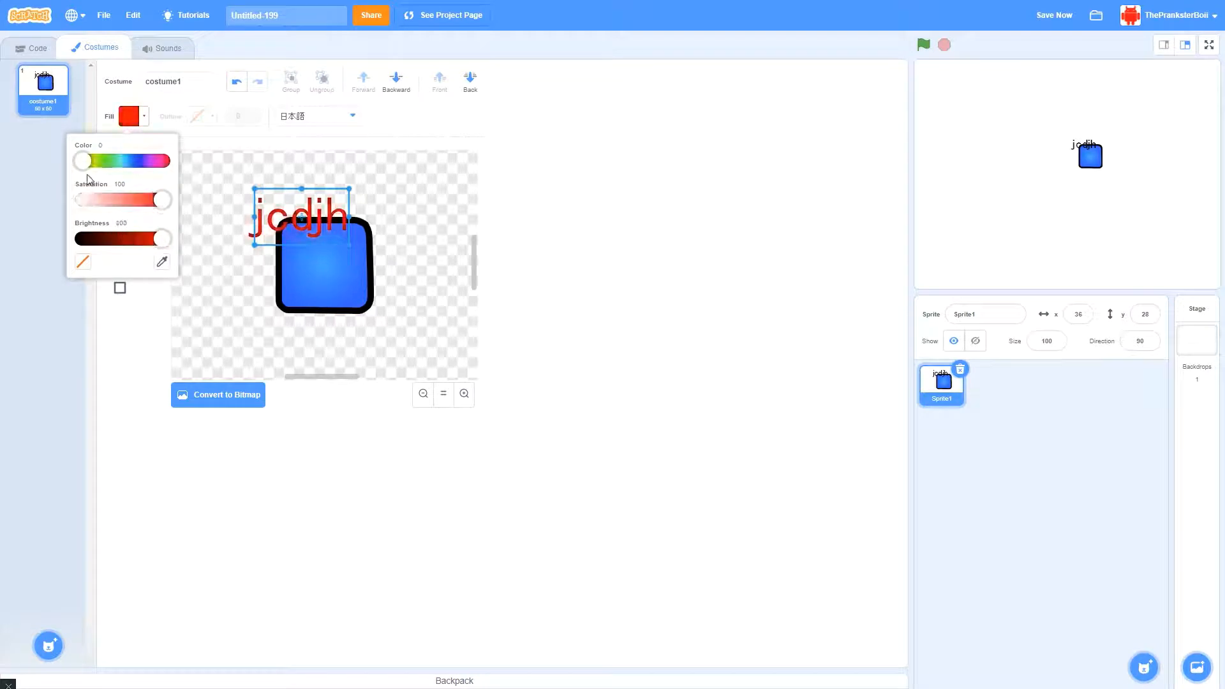
mouse_move(83, 161)
mouse_down()
mouse_move(117, 167)
mouse_move(53, 173)
mouse_move(100, 171)
mouse_up()
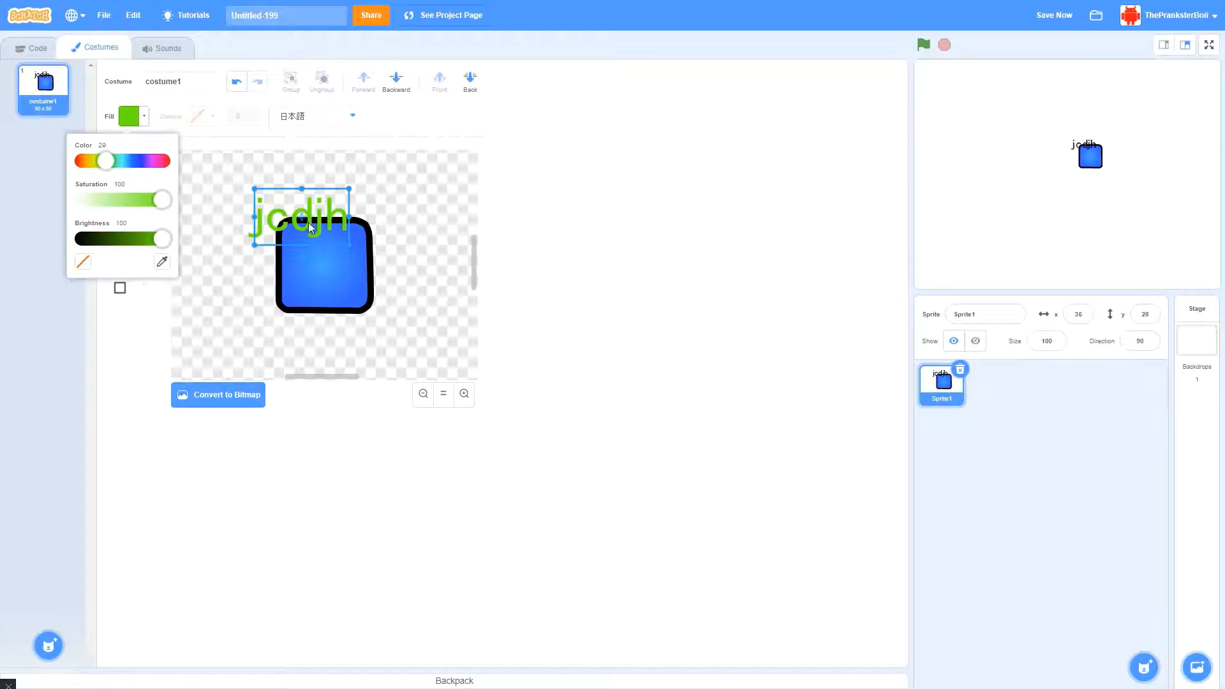
key(Delete)
click(231, 231)
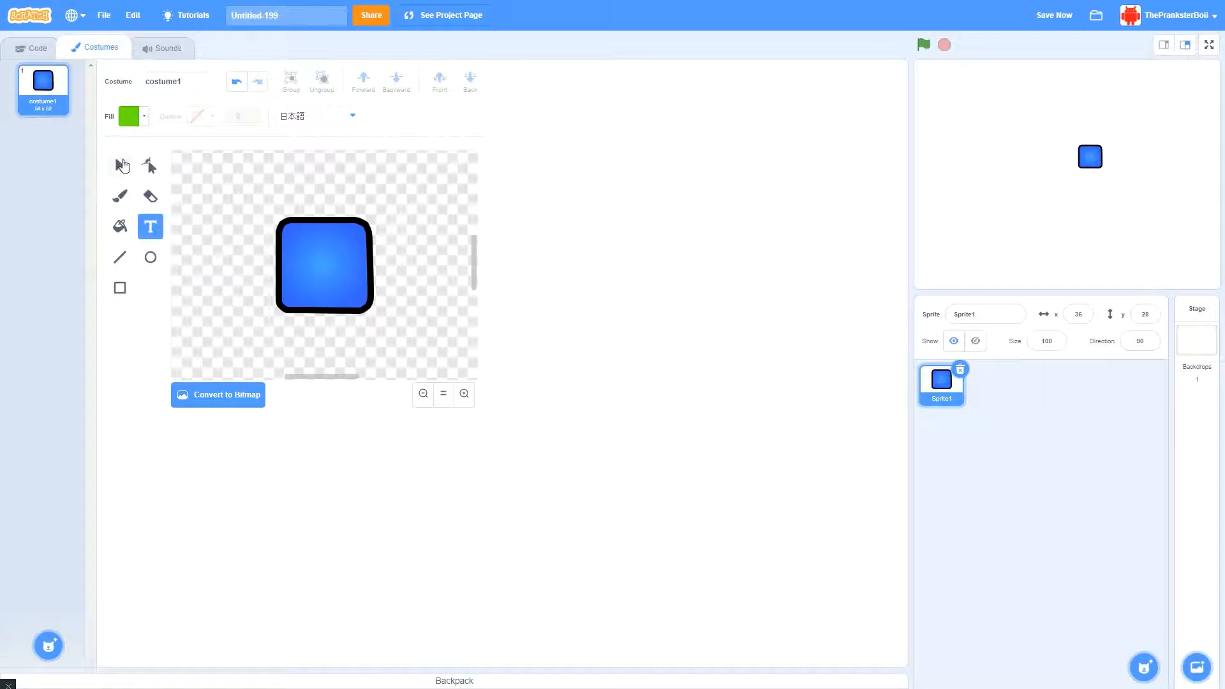
Change the rounded square's gradient fill to a solid transparent fill, keeping the black outline
click(120, 165)
click(339, 273)
click(128, 117)
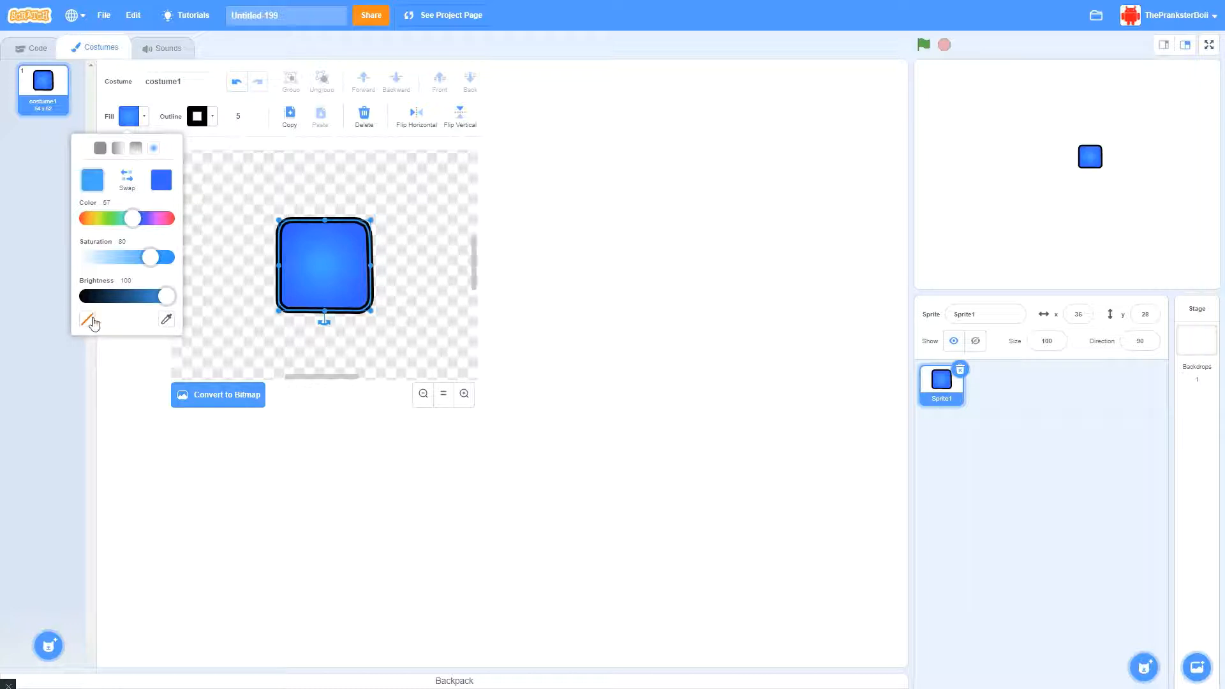
click(88, 320)
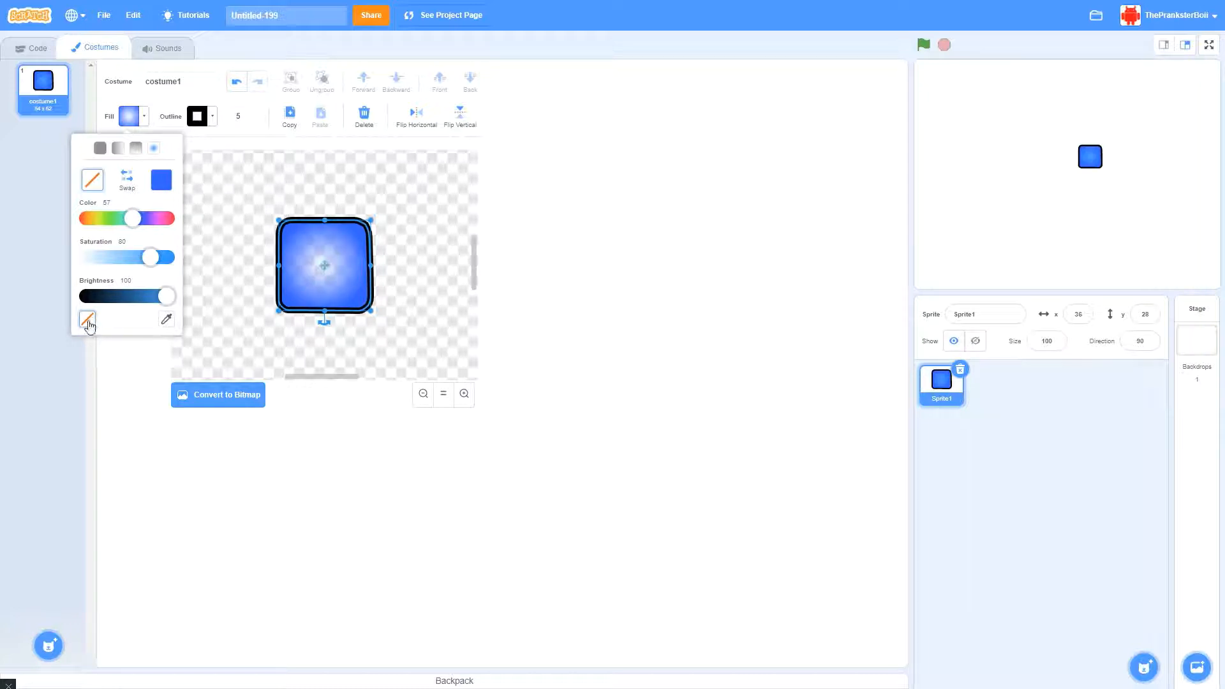
click(100, 149)
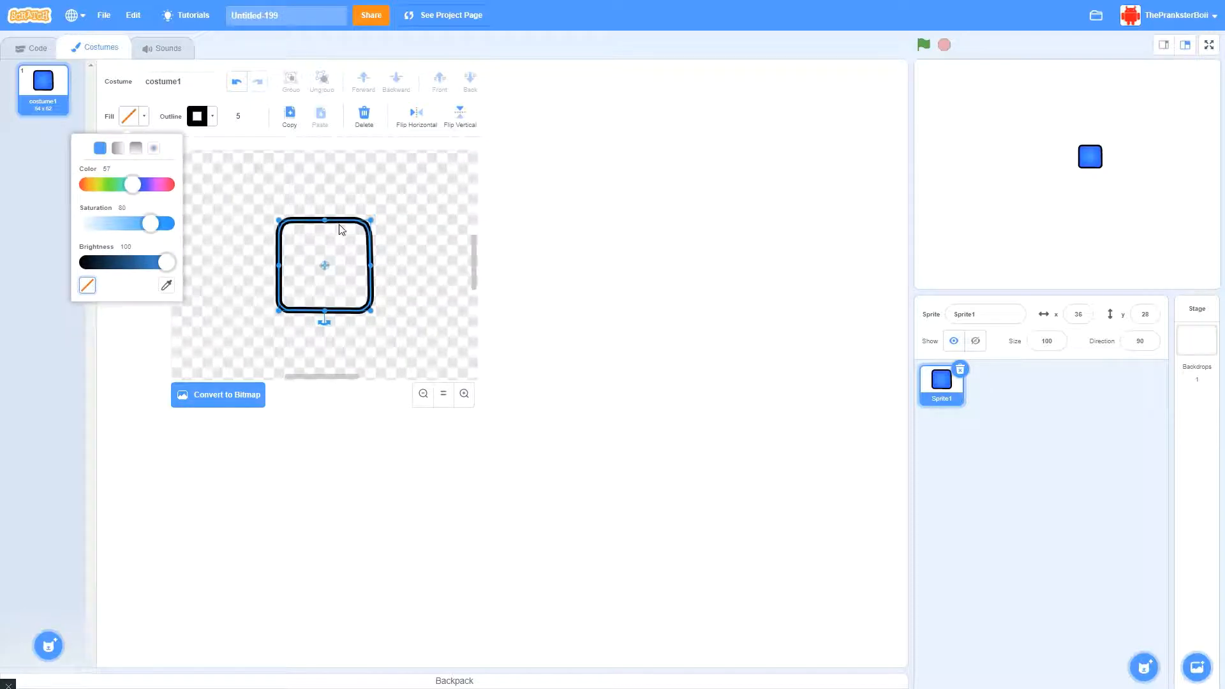
click(335, 192)
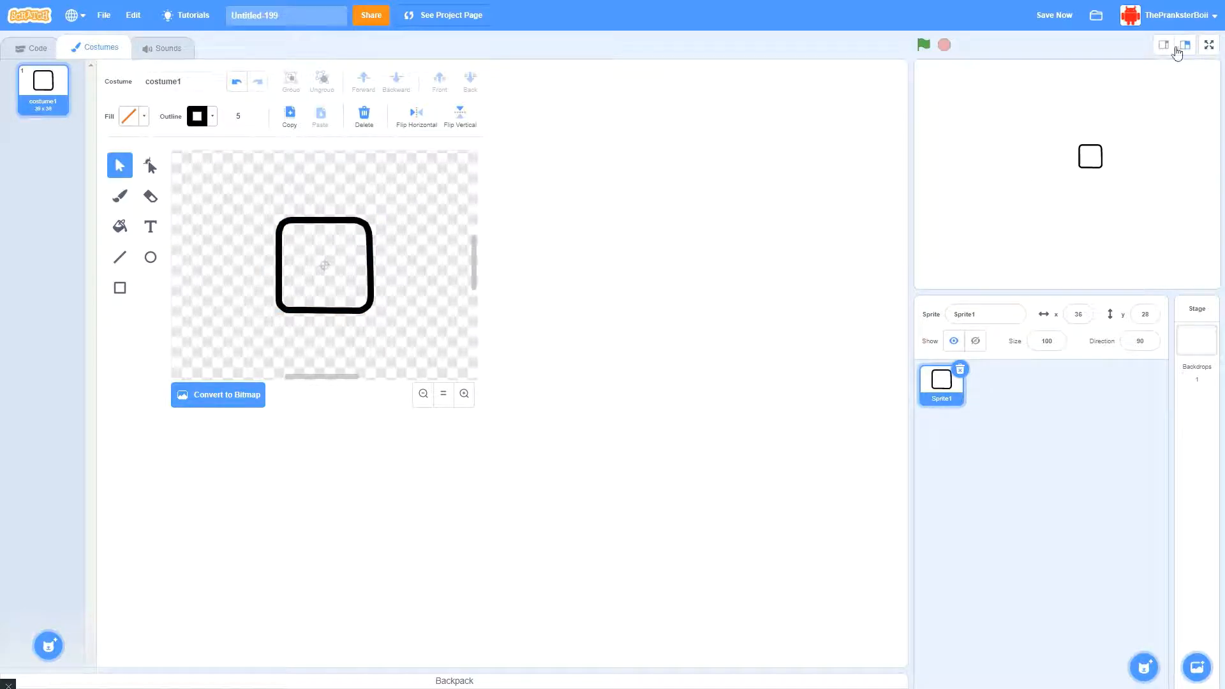
Check the unfilled square on the full-screen stage, and undo the fill removal
click(1209, 46)
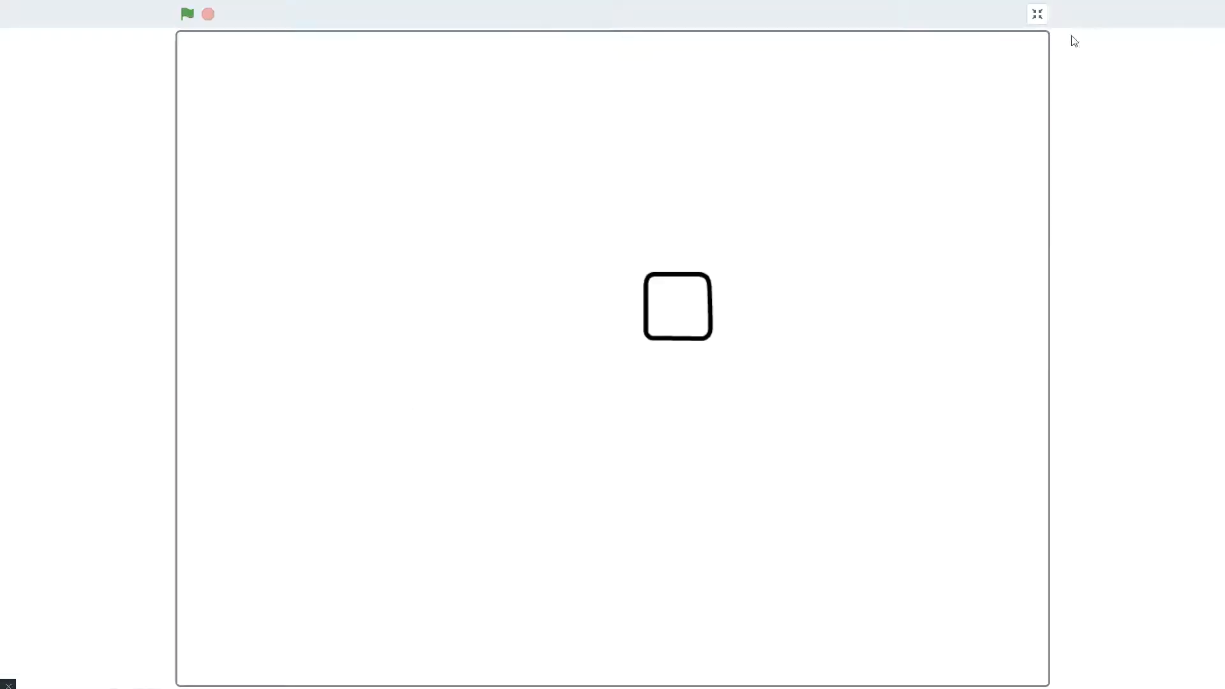
click(1037, 14)
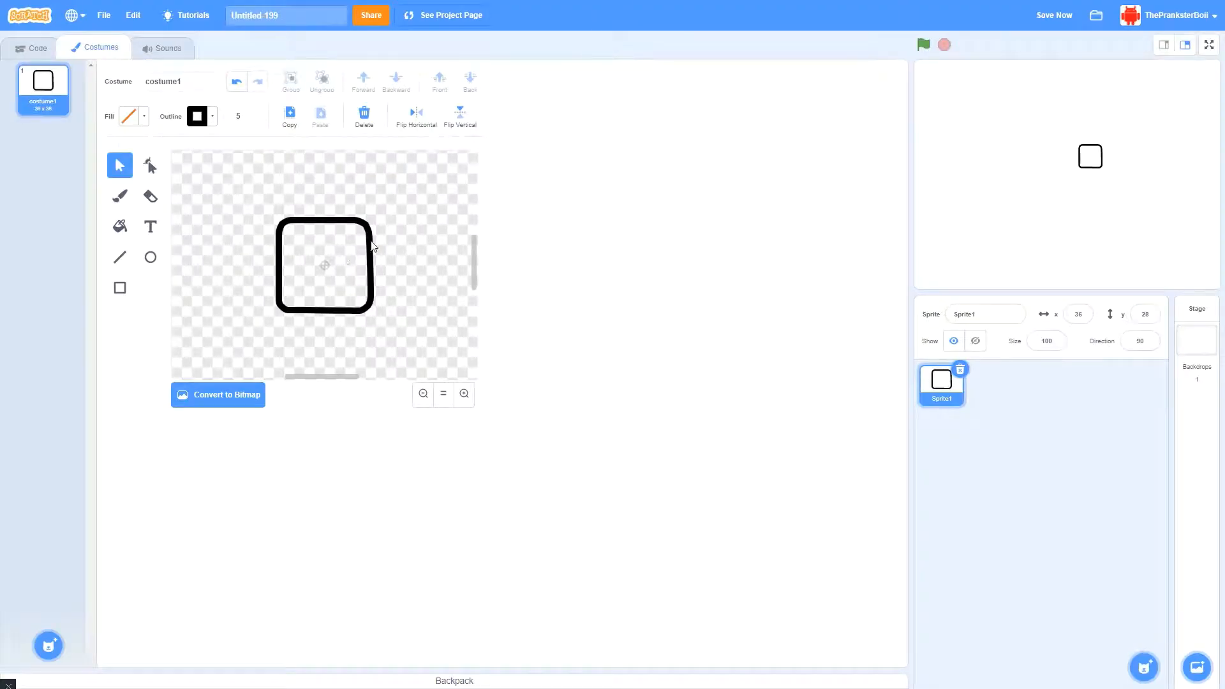
click(237, 82)
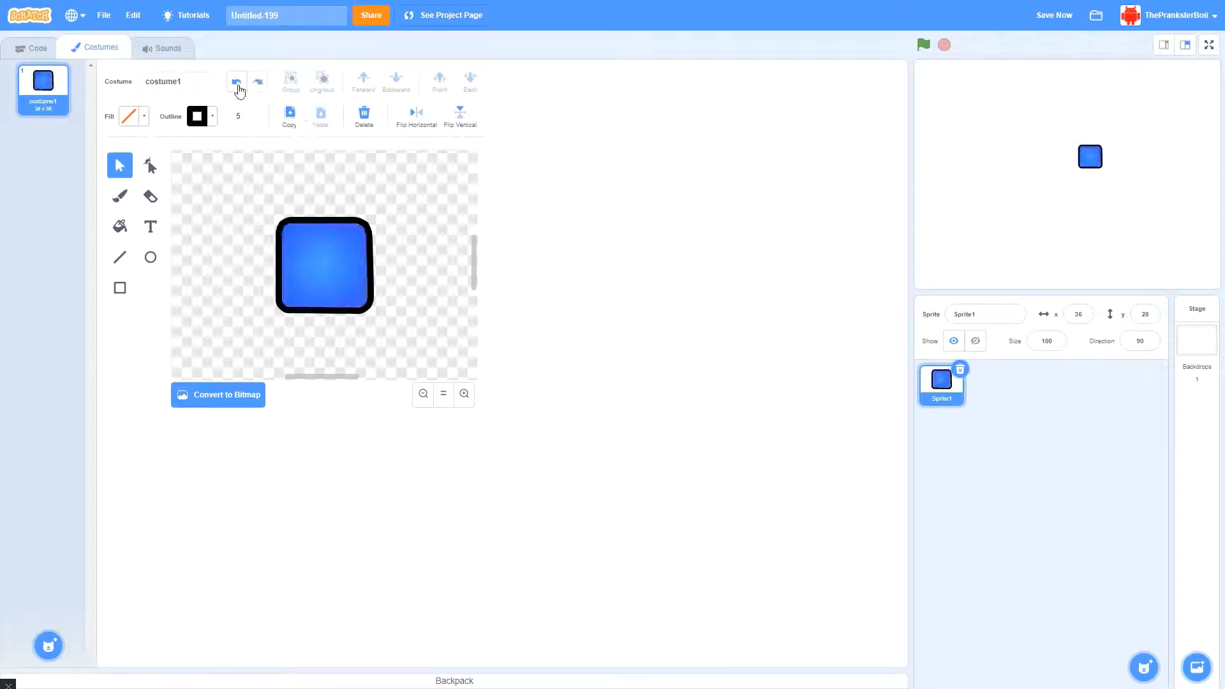
Set the fill to a horizontal gradient from transparent to purple with colour 72, saturation 60 and brightness 100
click(142, 116)
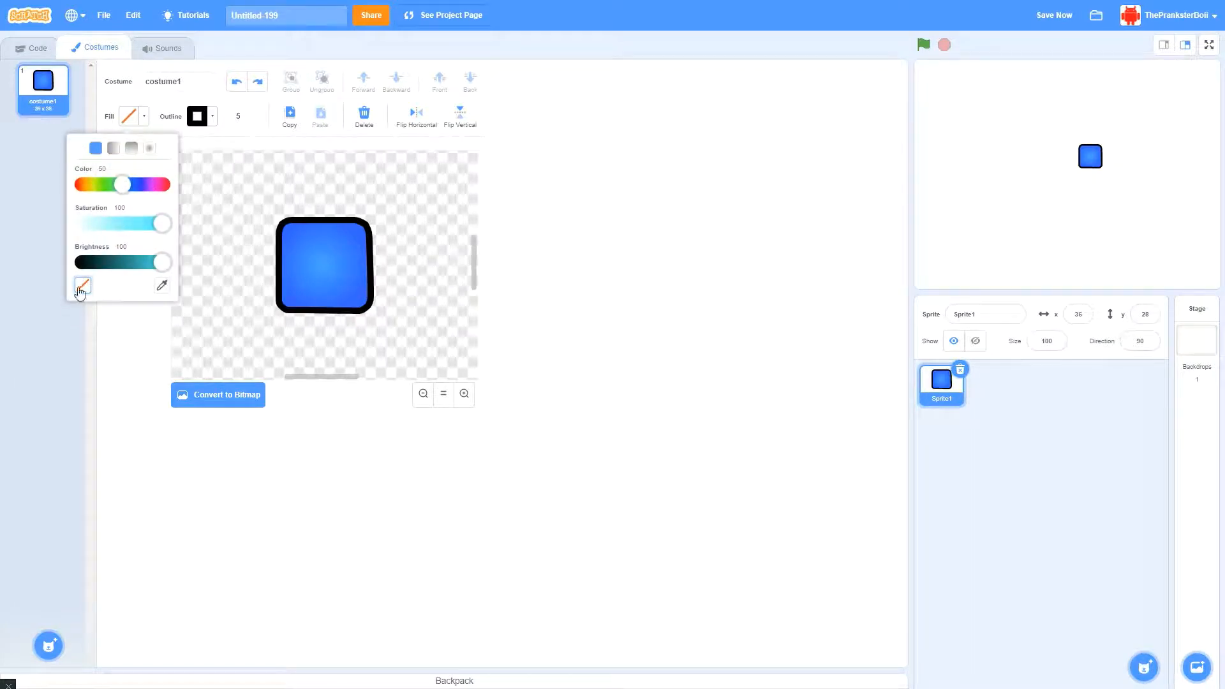
click(116, 153)
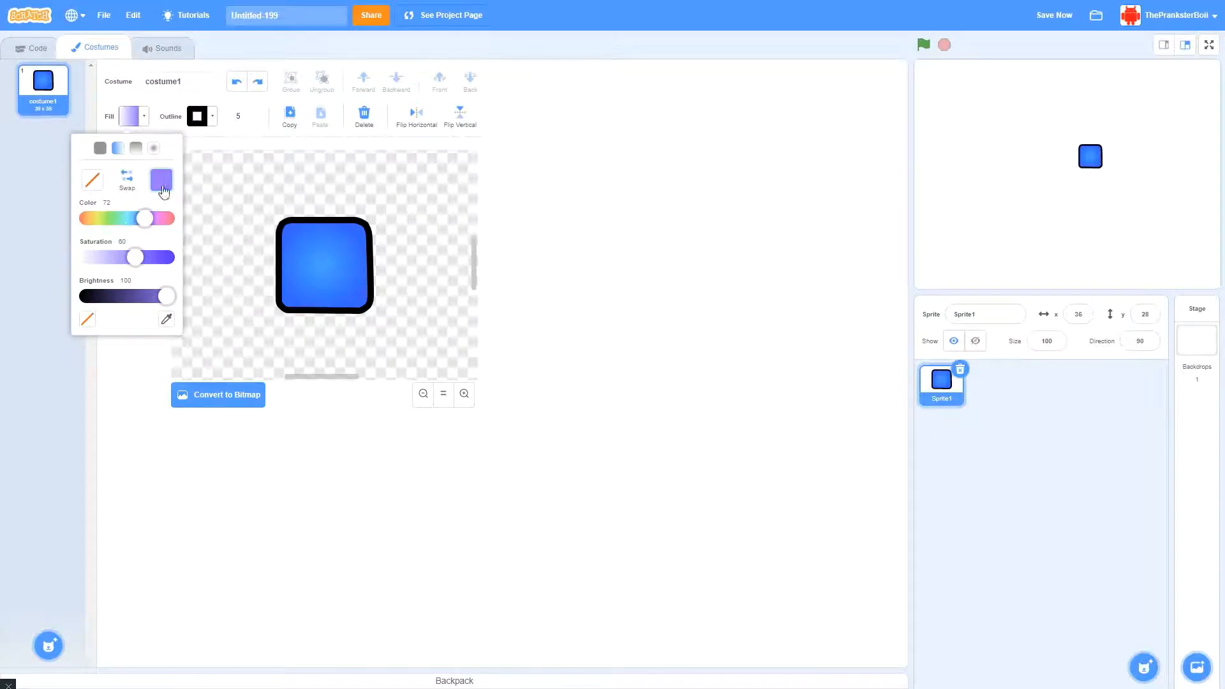
click(87, 319)
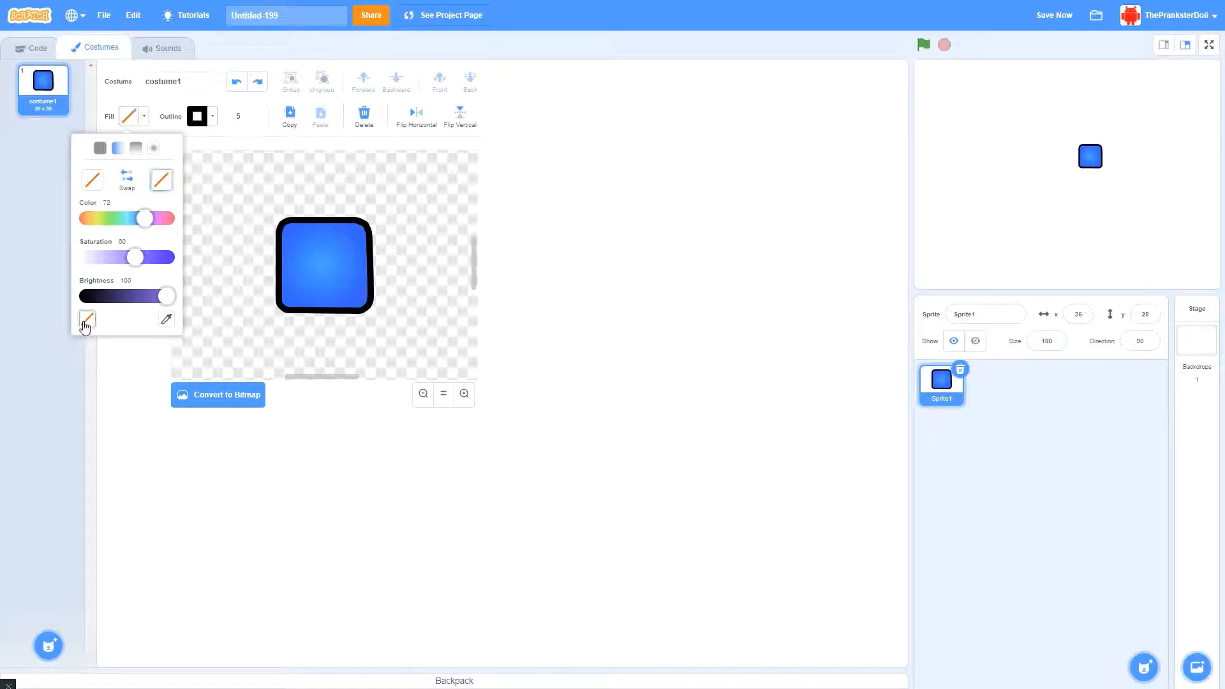
click(100, 148)
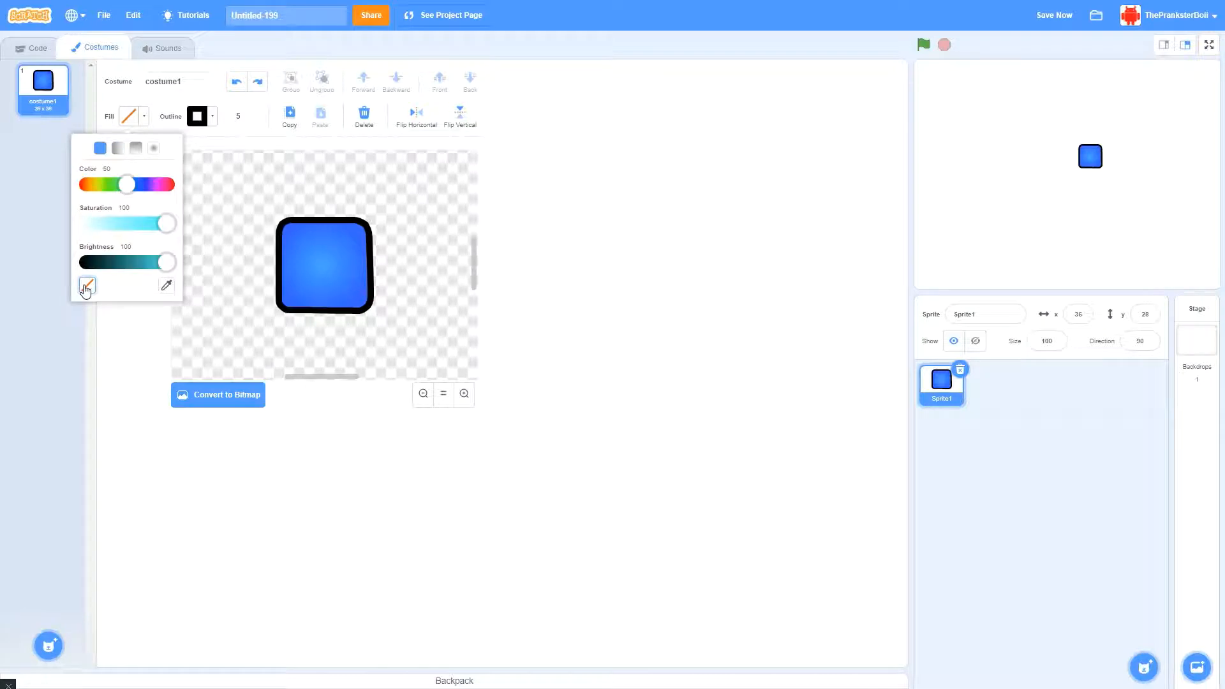
click(120, 148)
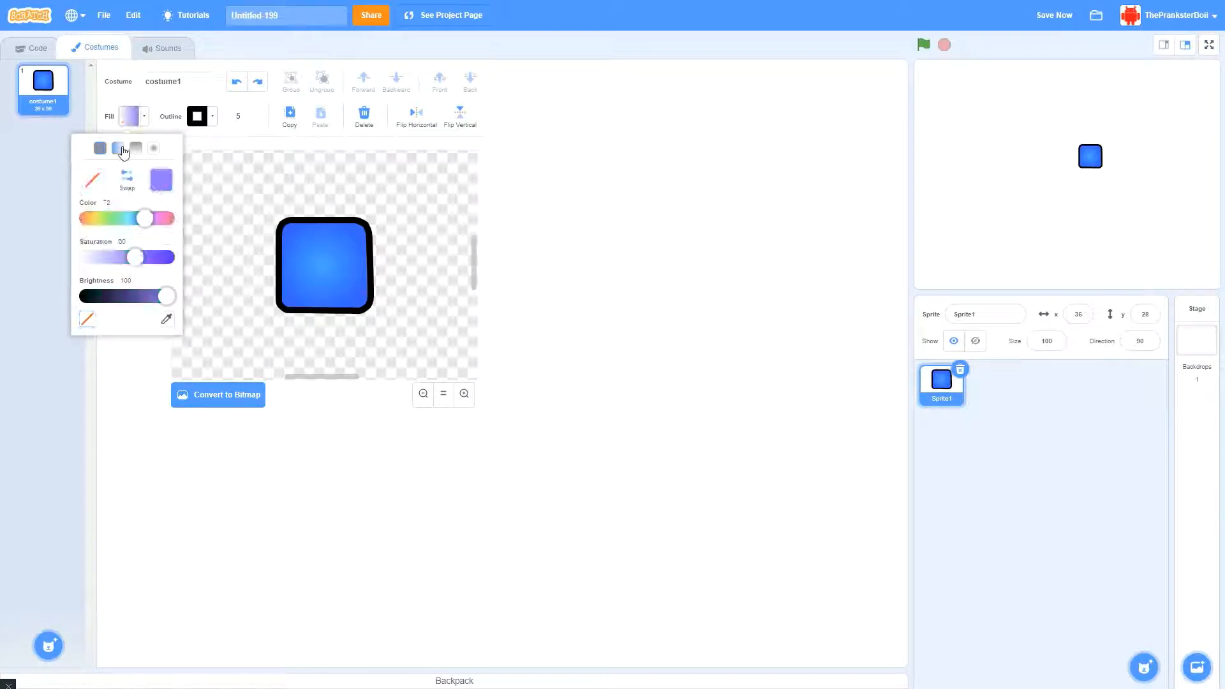
click(99, 185)
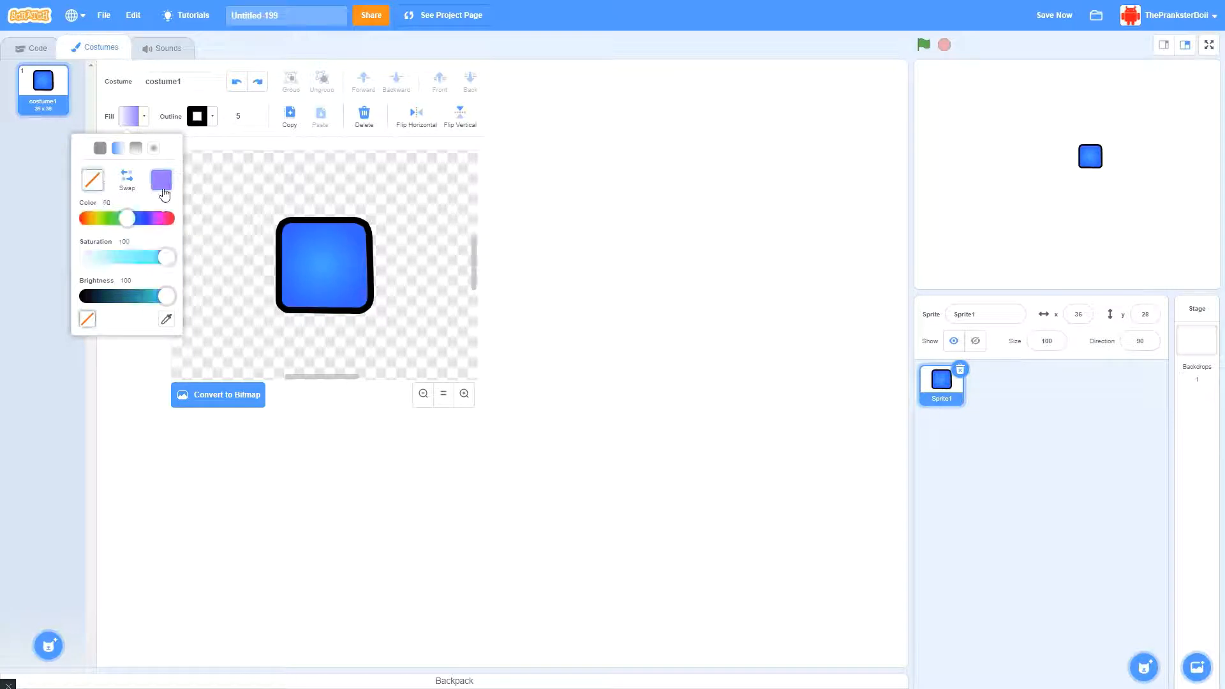
click(161, 180)
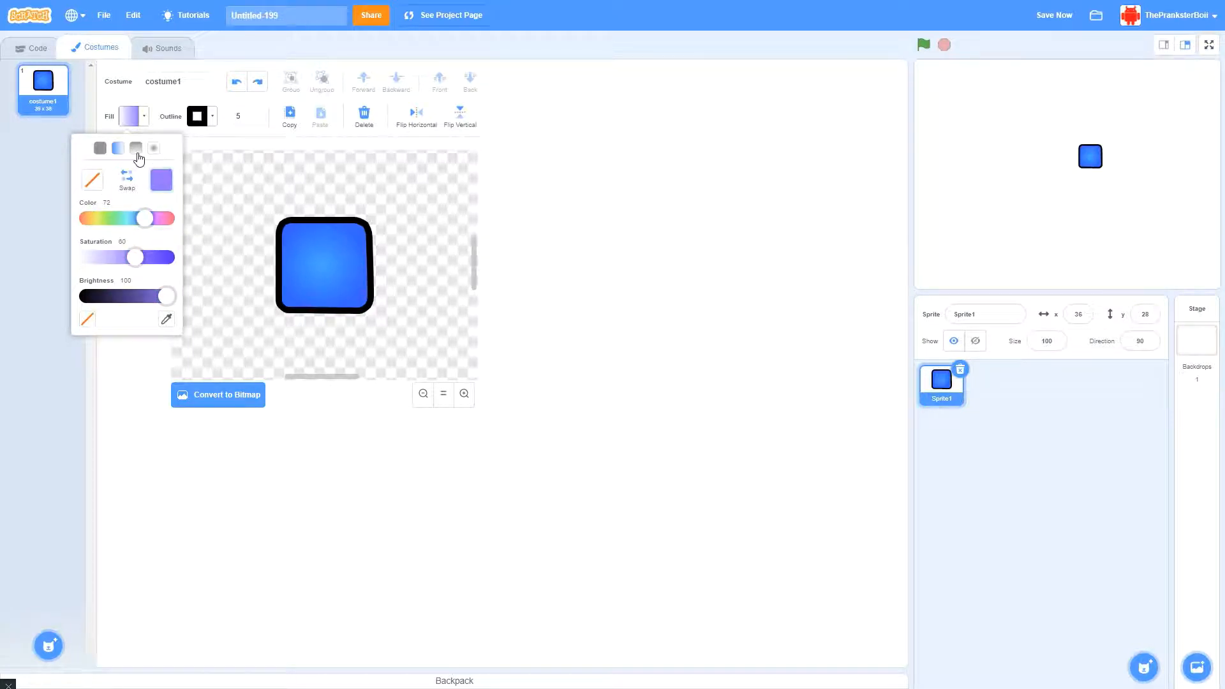
click(141, 381)
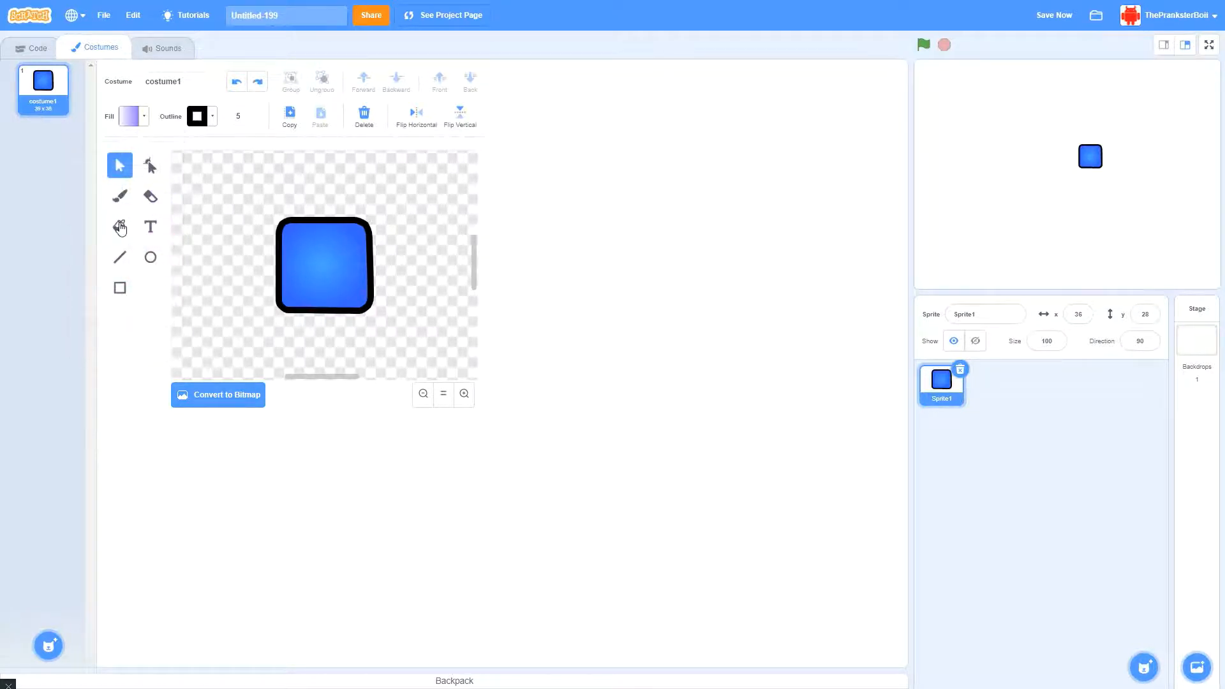
Fill the rounded square with the transparent-to-purple gradient, and select the shape to inspect its transparency
click(120, 226)
click(330, 279)
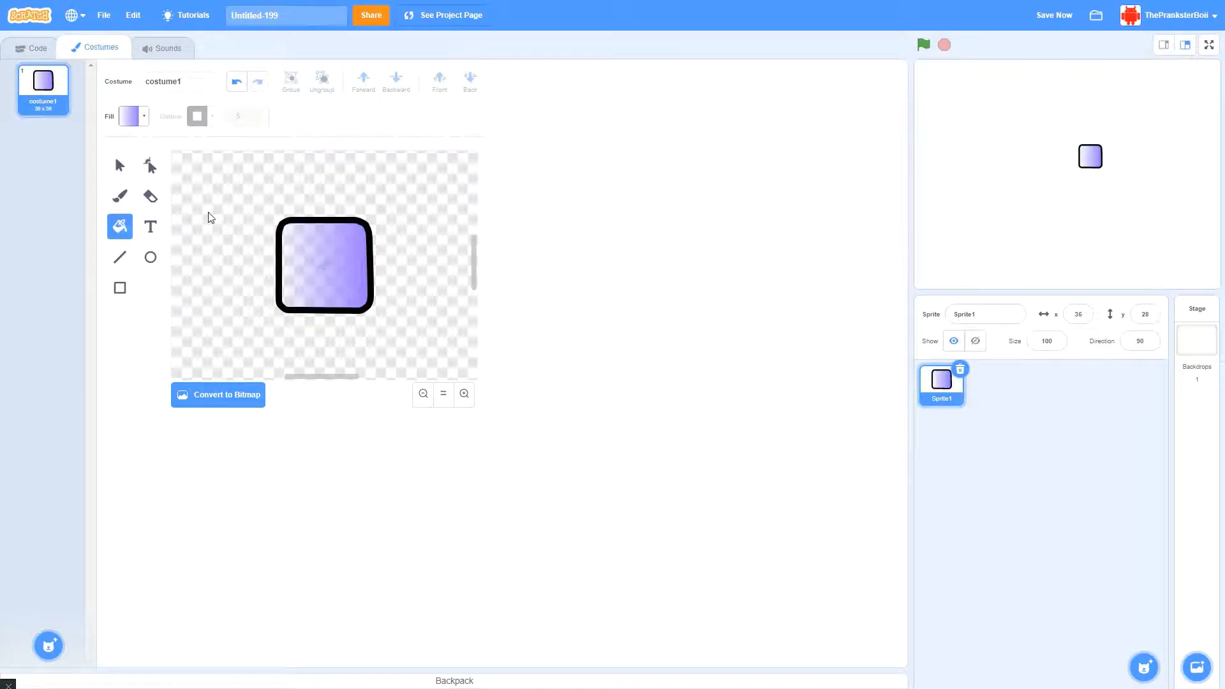
click(120, 165)
click(310, 247)
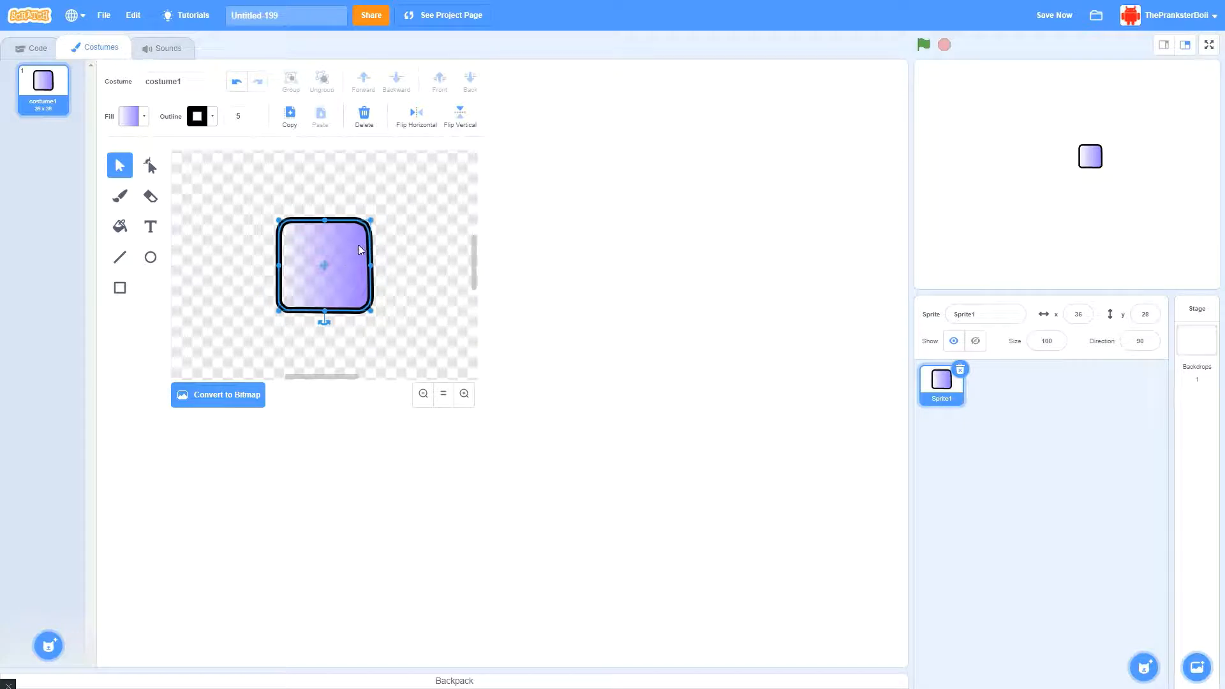
mouse_move(350, 250)
mouse_down()
mouse_move(382, 231)
mouse_move(346, 253)
mouse_up()
click(408, 233)
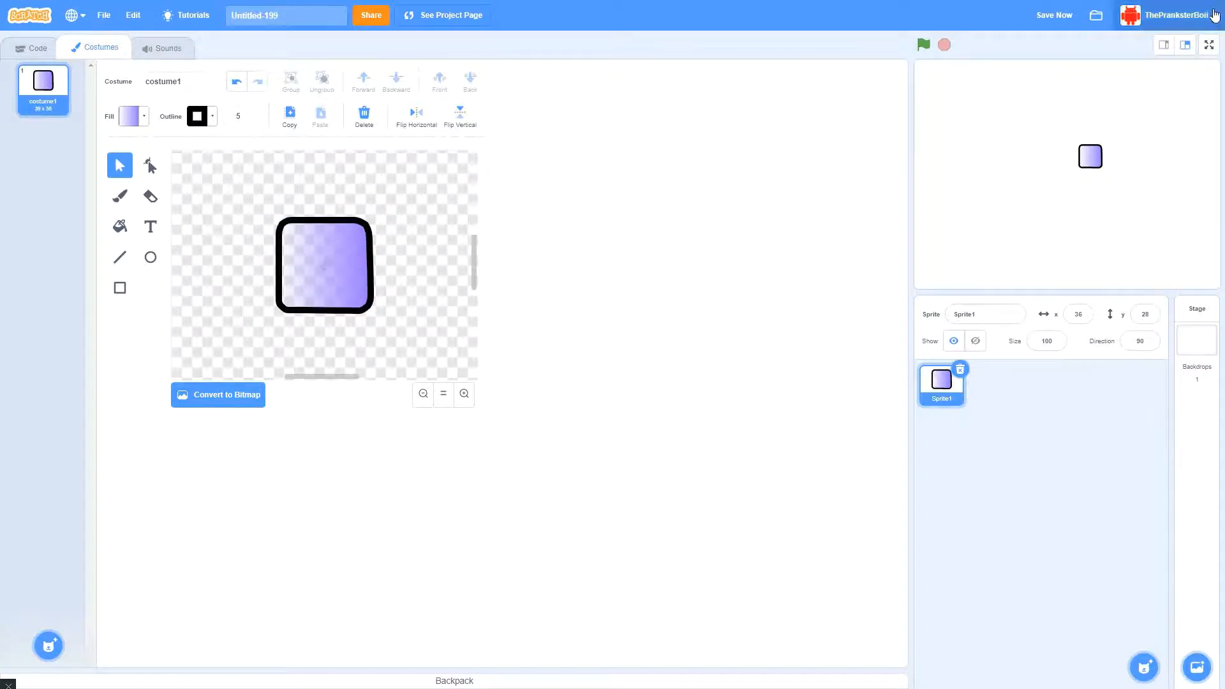
Check the gradient-filled square on the full-screen stage, and undo the gradient fill
click(1209, 44)
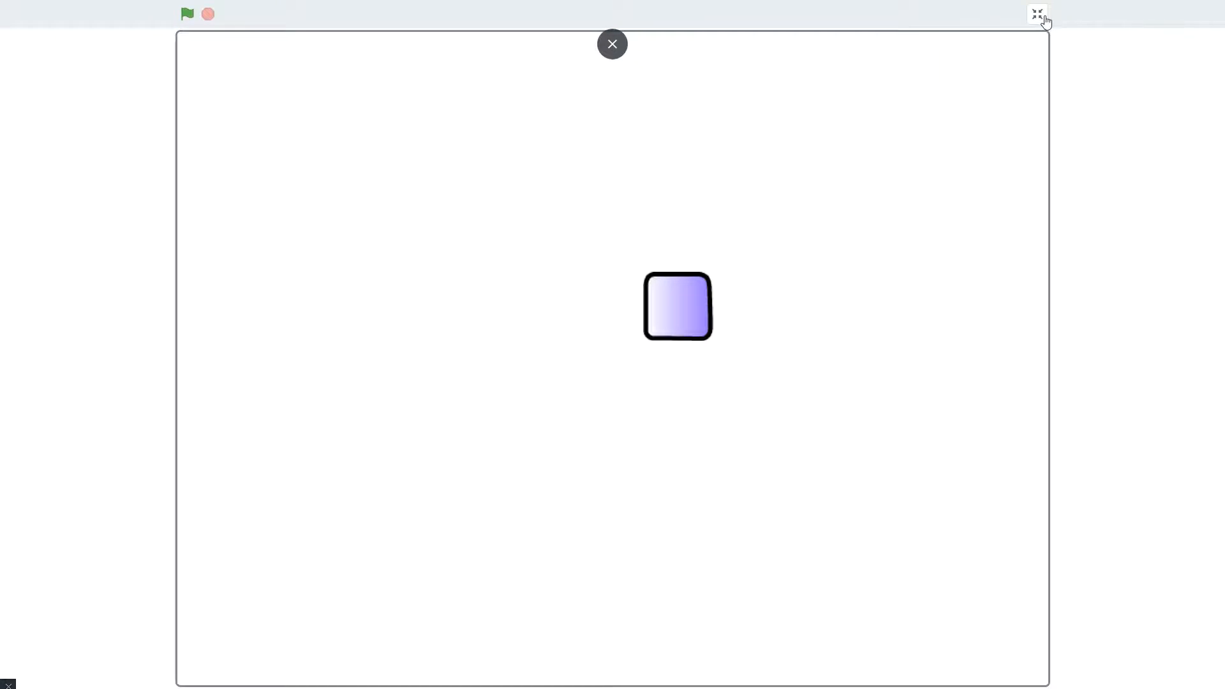
click(1042, 16)
key(ctrl+z)
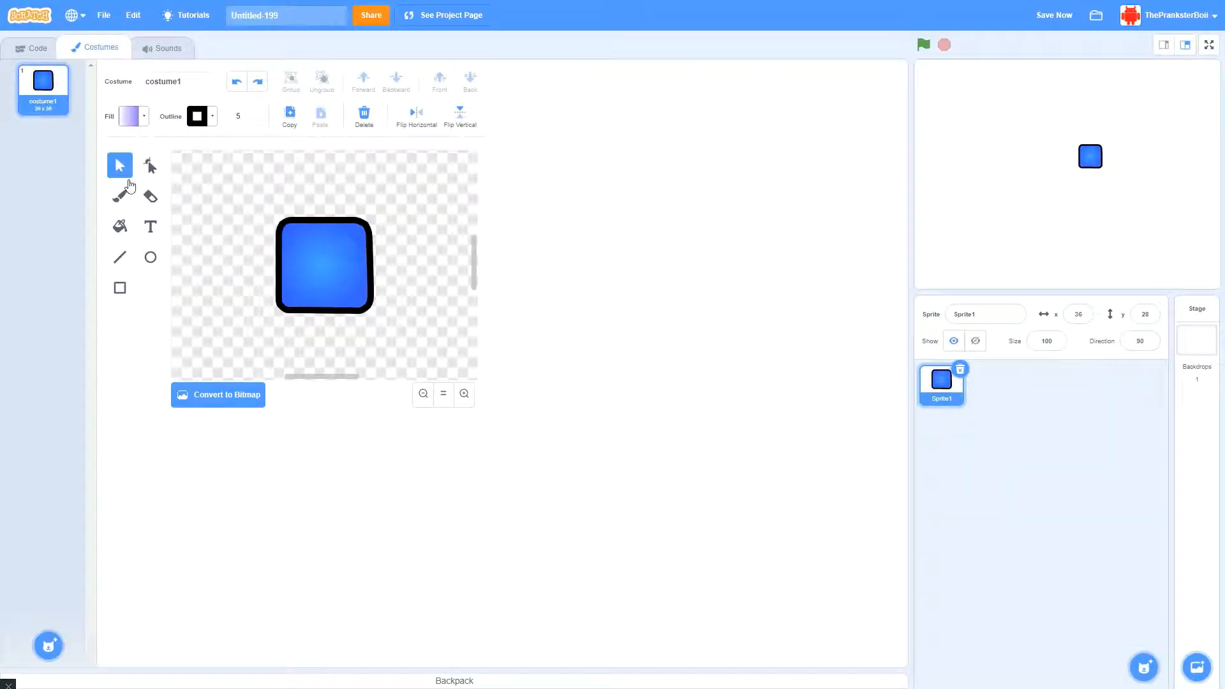
Set the Fill tool to solid red with colour 0, saturation 100 and brightness 100, trying the transparent option along the way
click(120, 224)
click(143, 126)
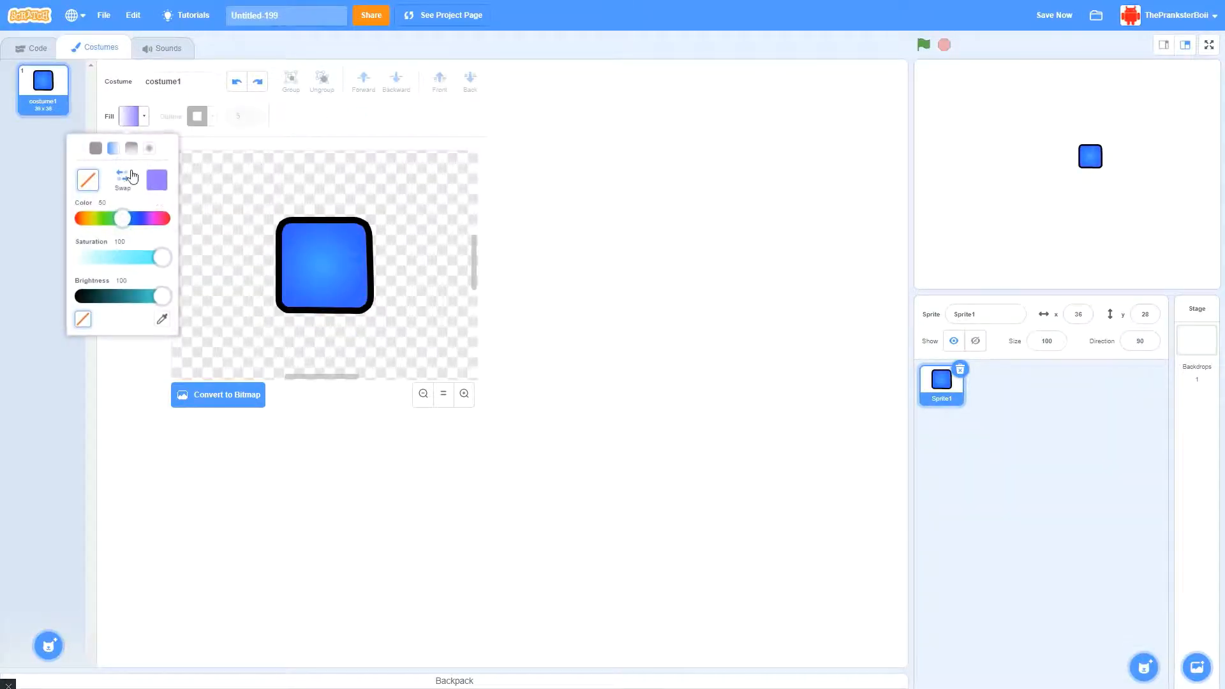
click(96, 148)
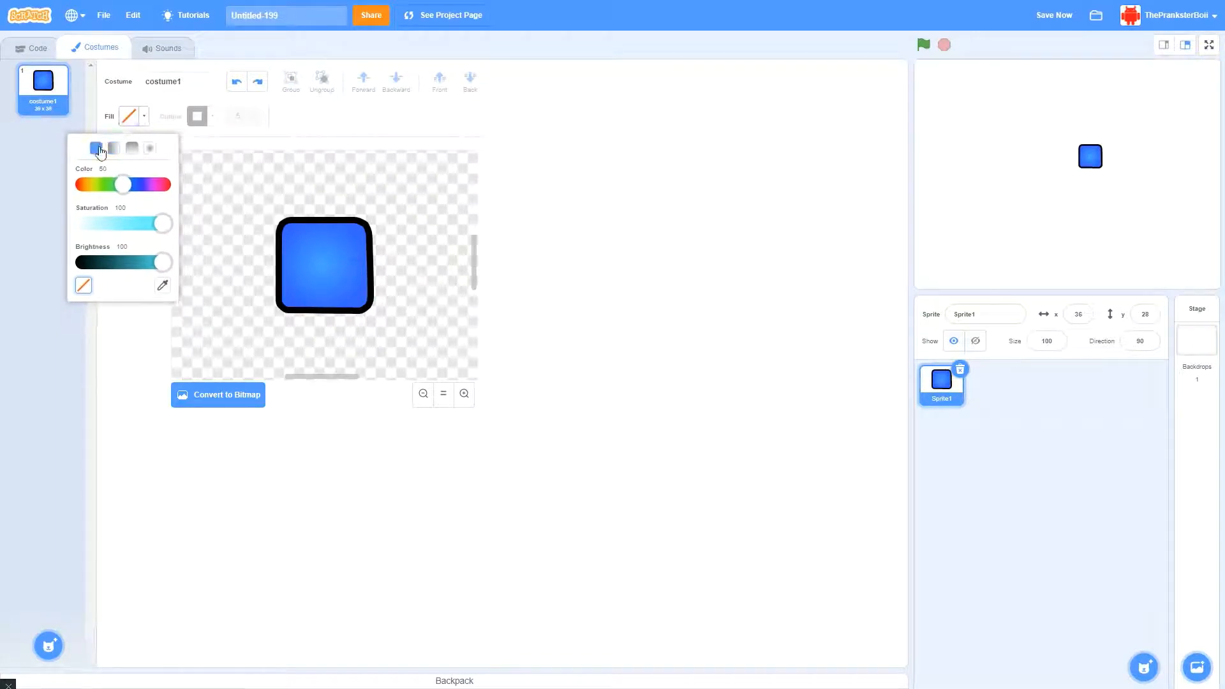
drag(127, 186, 66, 185)
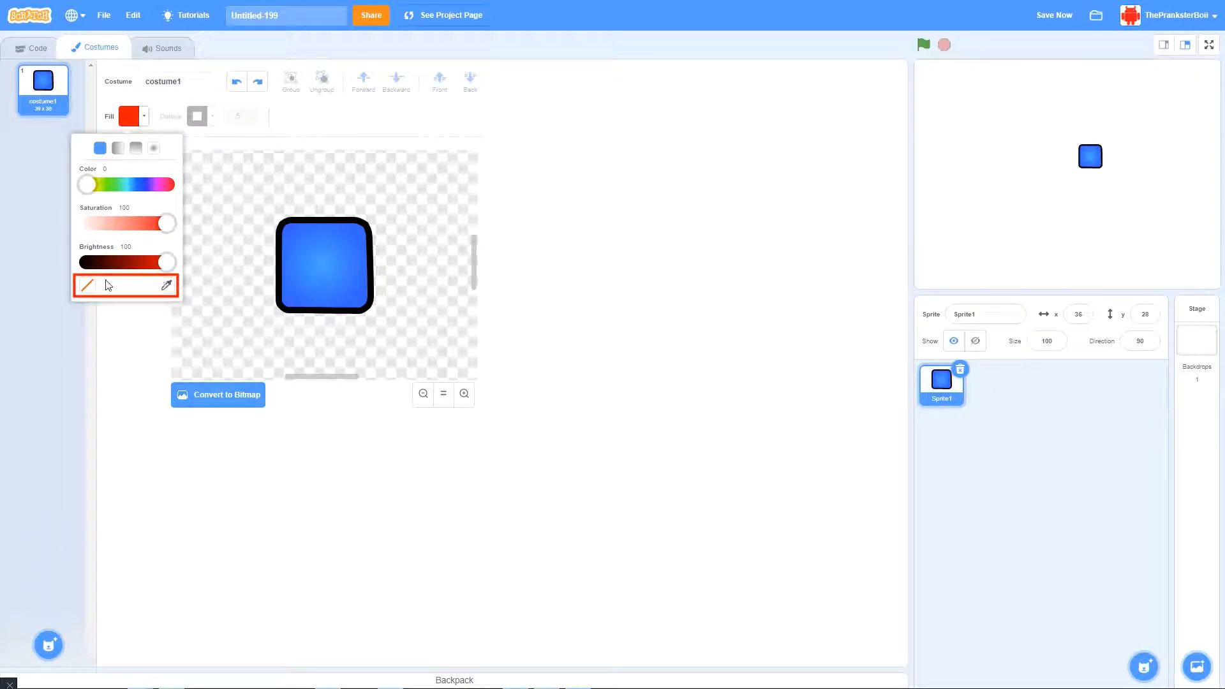
click(84, 288)
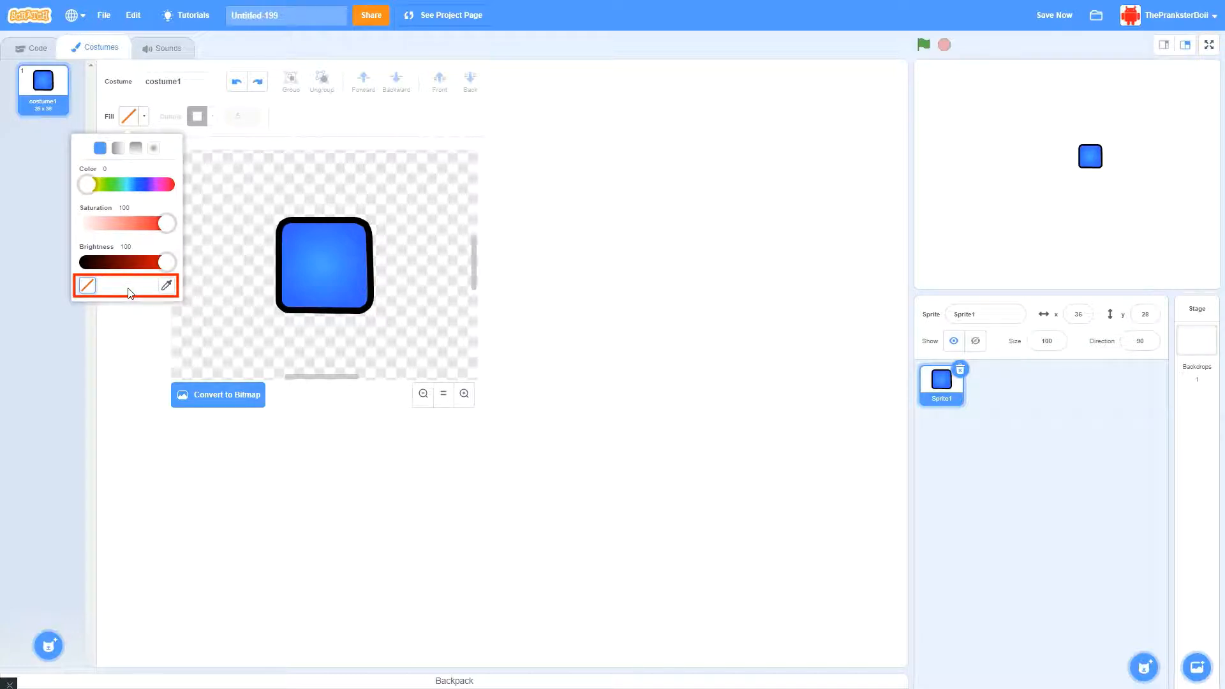
click(171, 288)
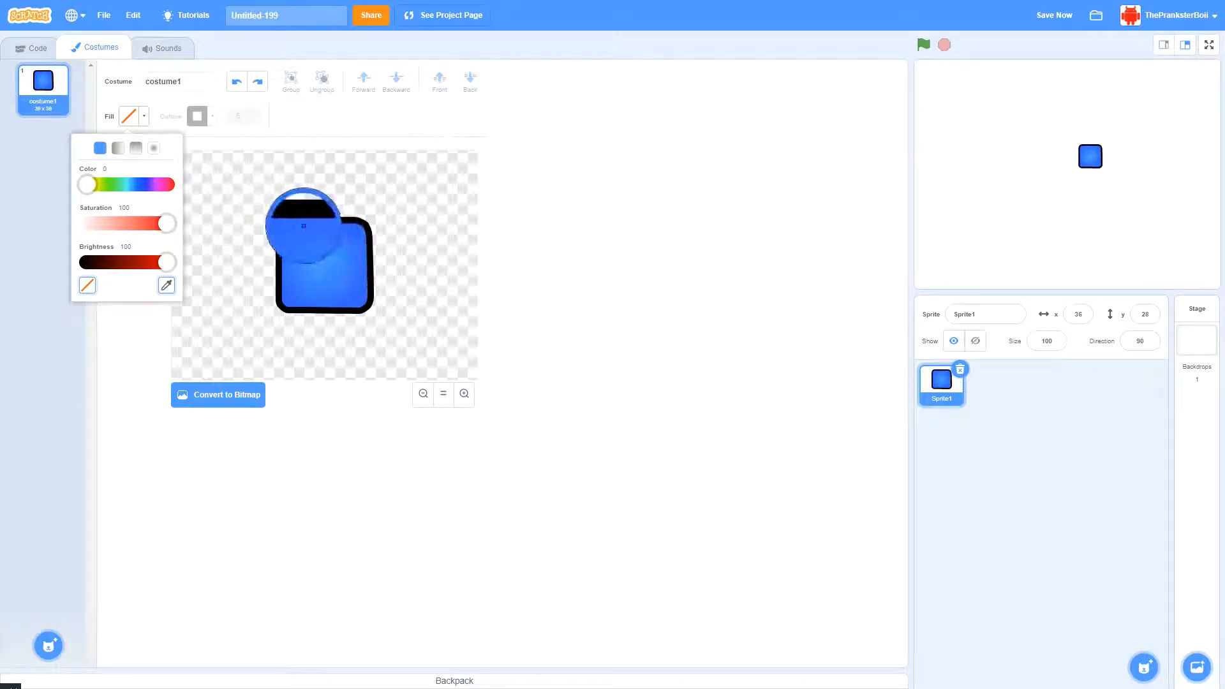
drag(89, 186, 38, 185)
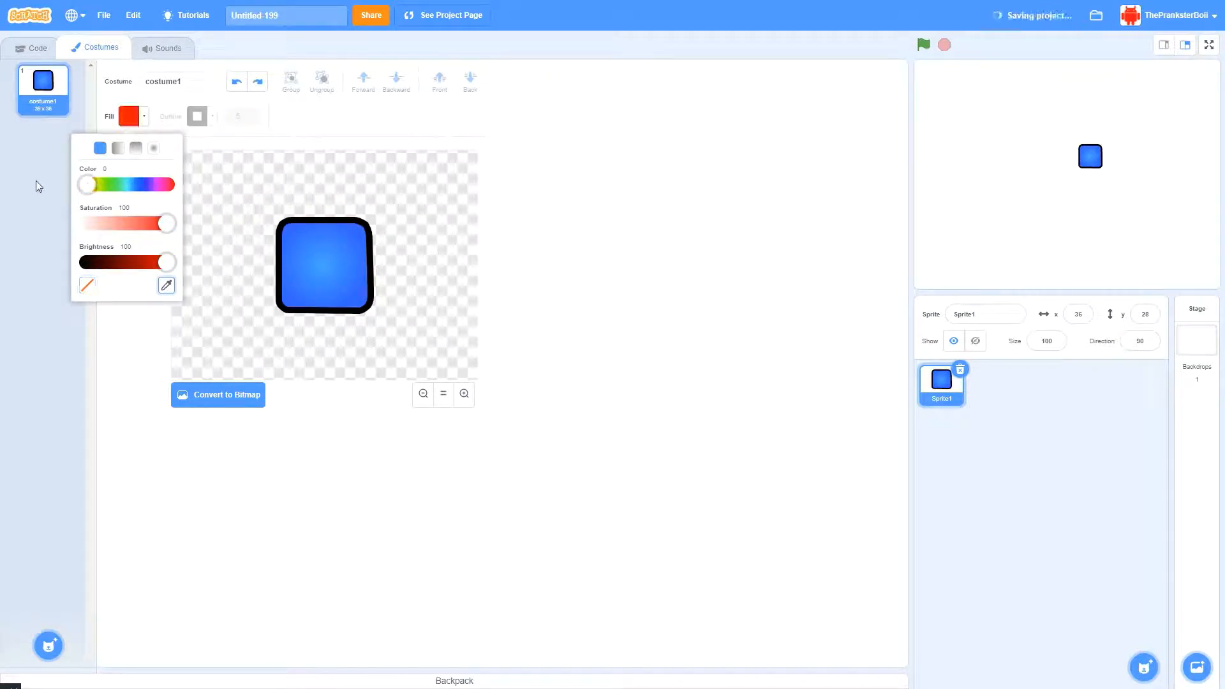
Sample the fill colour with the eyedropper from the square's blue area, and replace it with the black of its outline
click(167, 286)
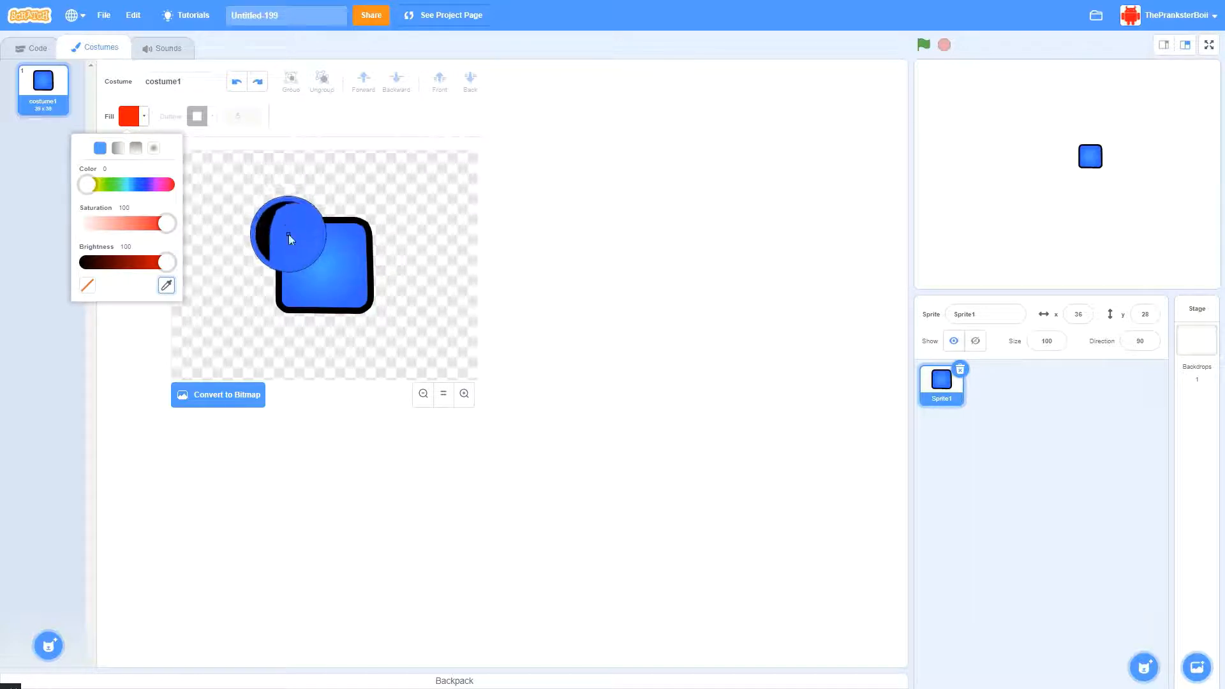
click(289, 235)
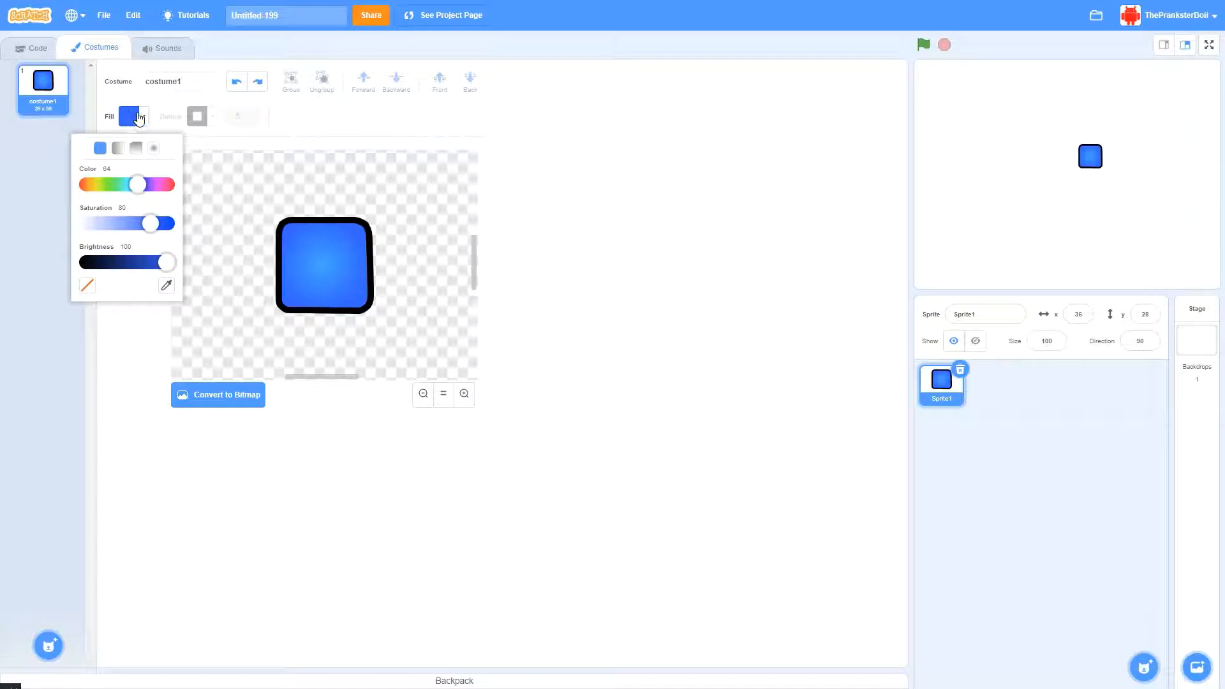
click(166, 285)
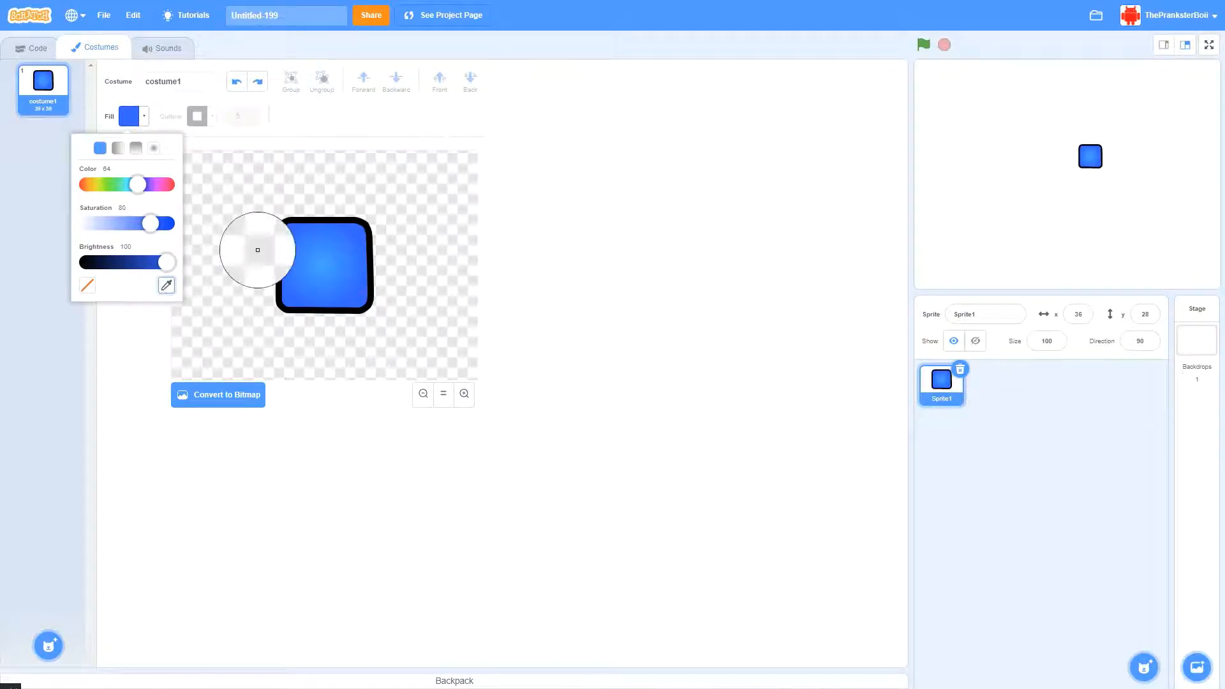
click(276, 231)
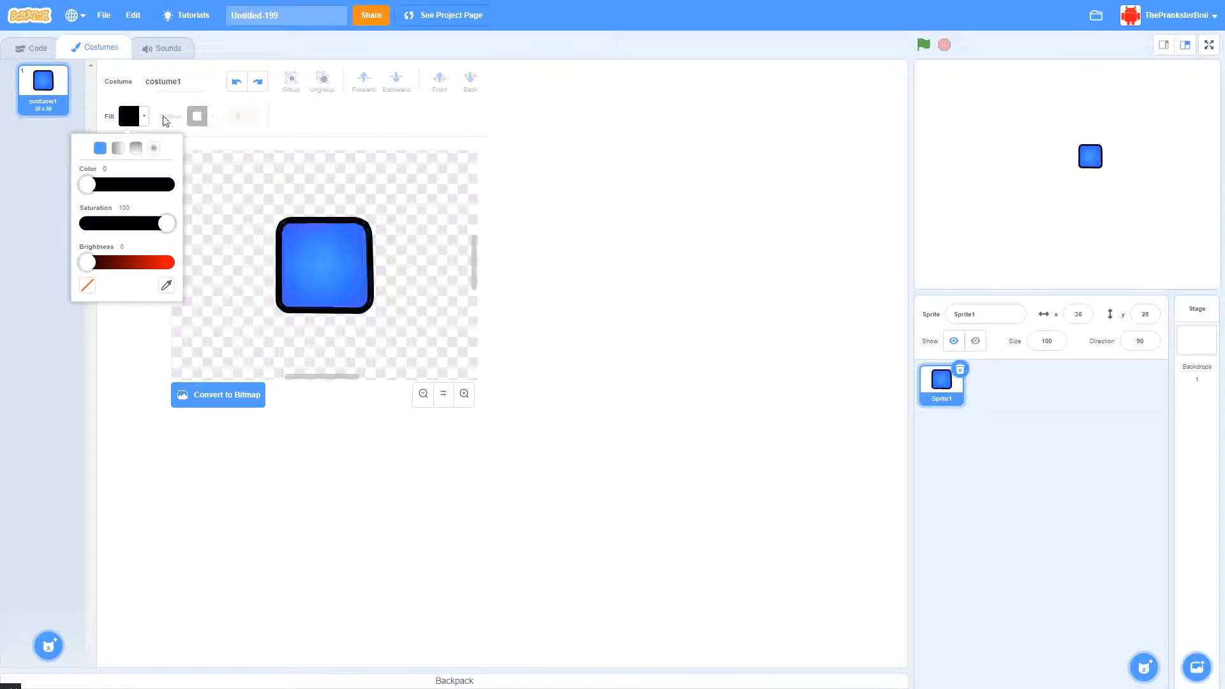
Redo the purple gradient fill on the square, undo it again, and return to the Select tool
click(259, 83)
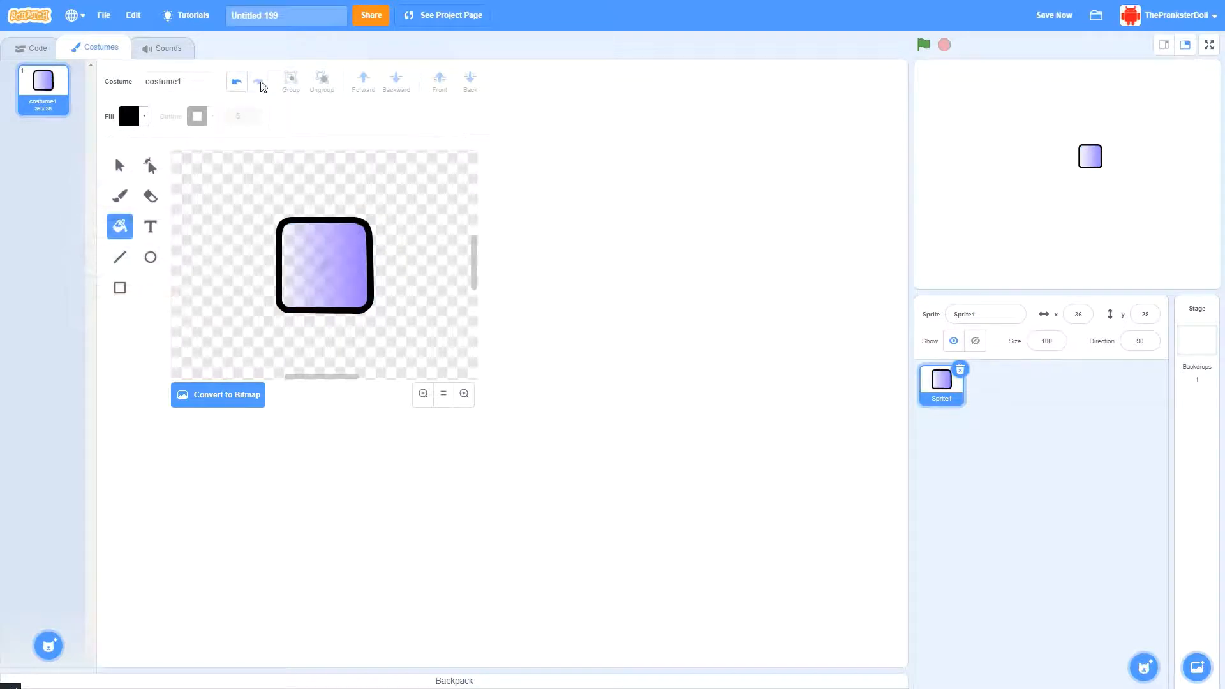
click(238, 83)
click(120, 167)
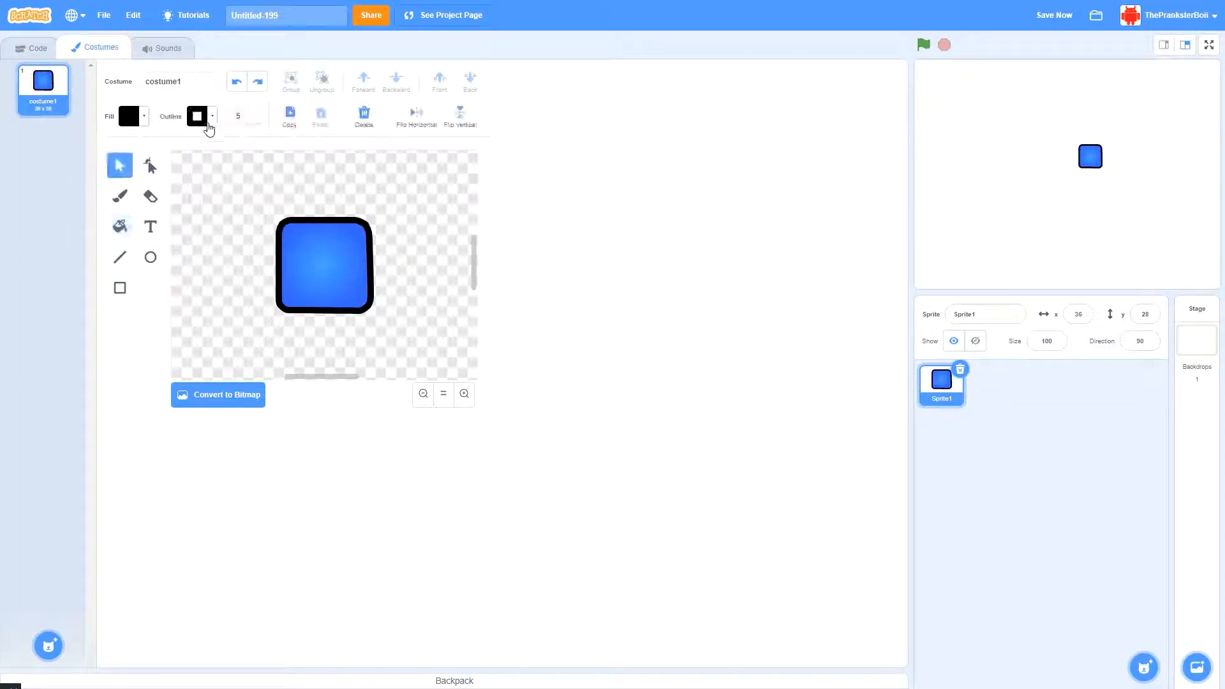
Examine the colour, saturation and brightness settings of the fill and the outline
click(131, 117)
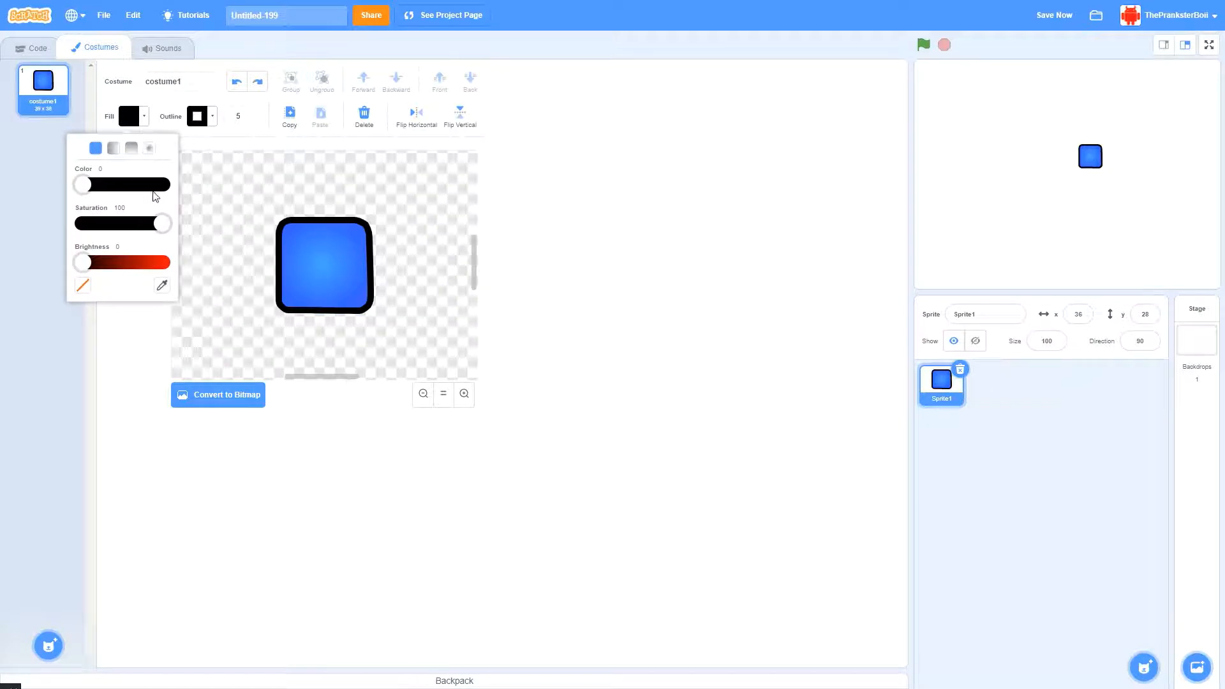
click(168, 107)
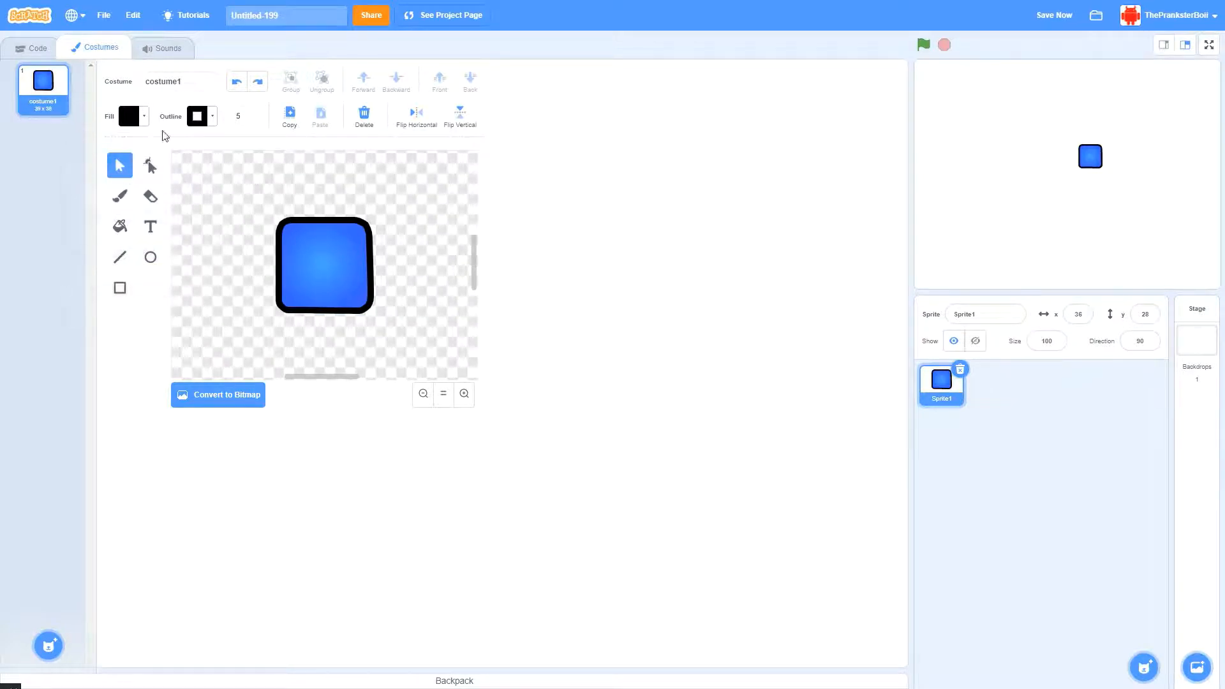
click(201, 118)
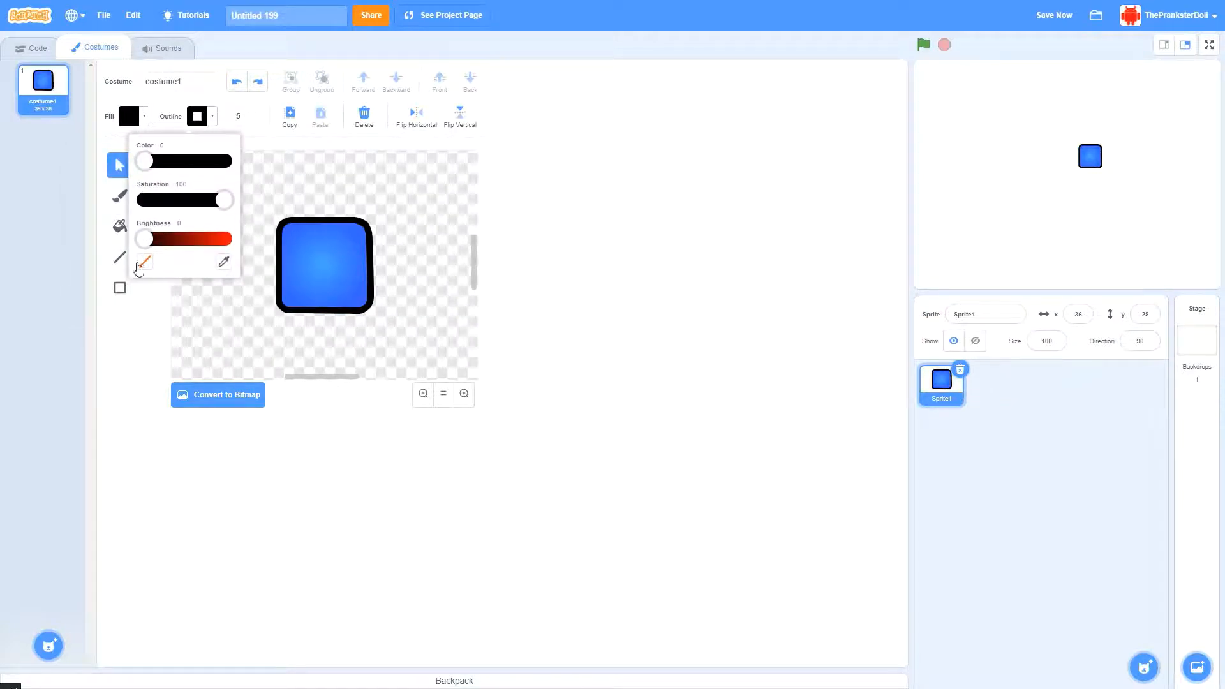
mouse_move(167, 246)
mouse_down()
mouse_move(224, 240)
mouse_move(144, 241)
mouse_up()
click(124, 192)
click(151, 227)
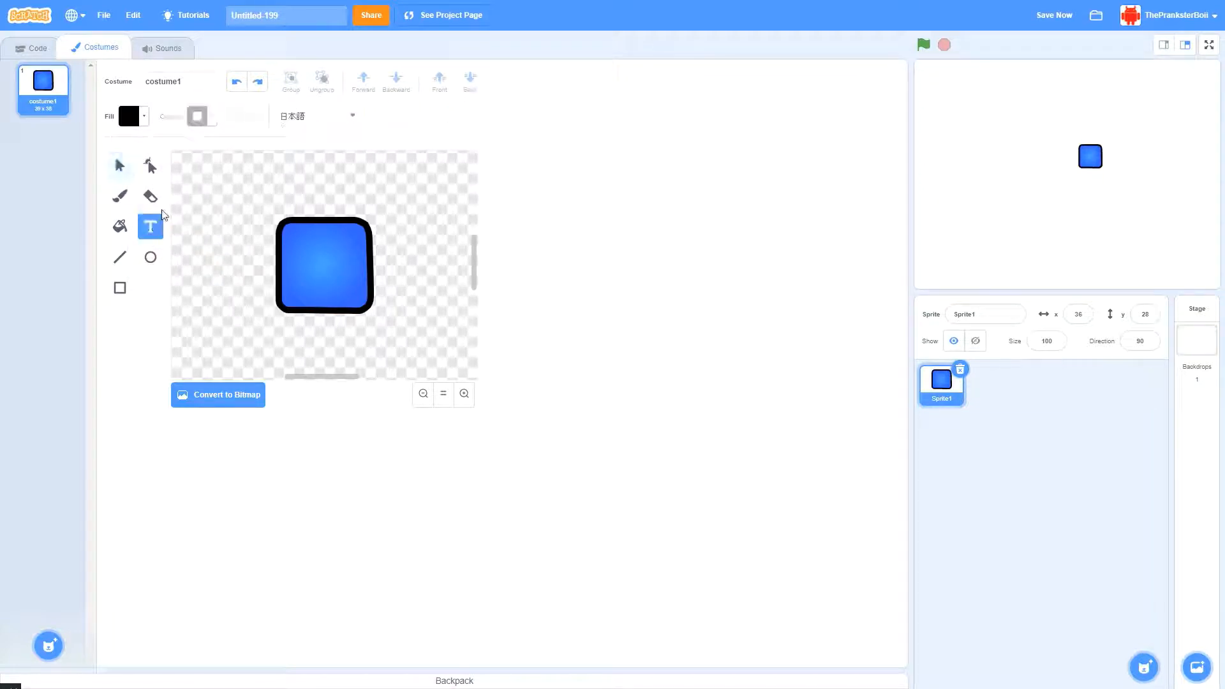
click(121, 259)
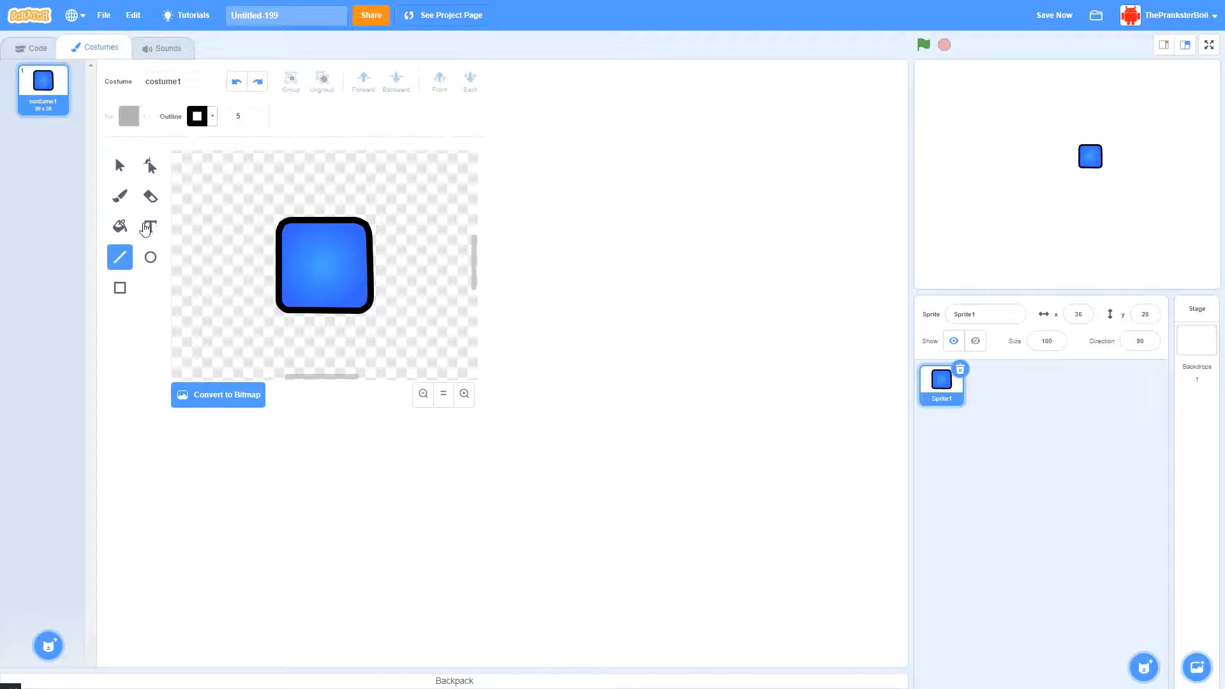
click(151, 227)
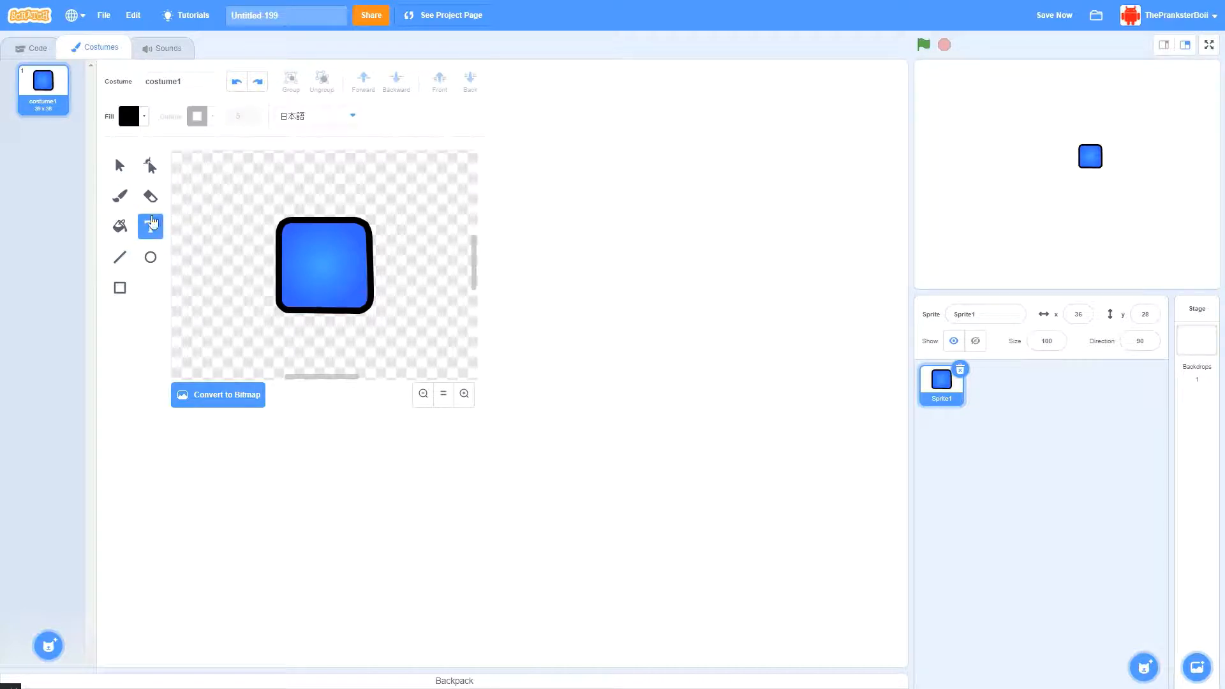
click(120, 227)
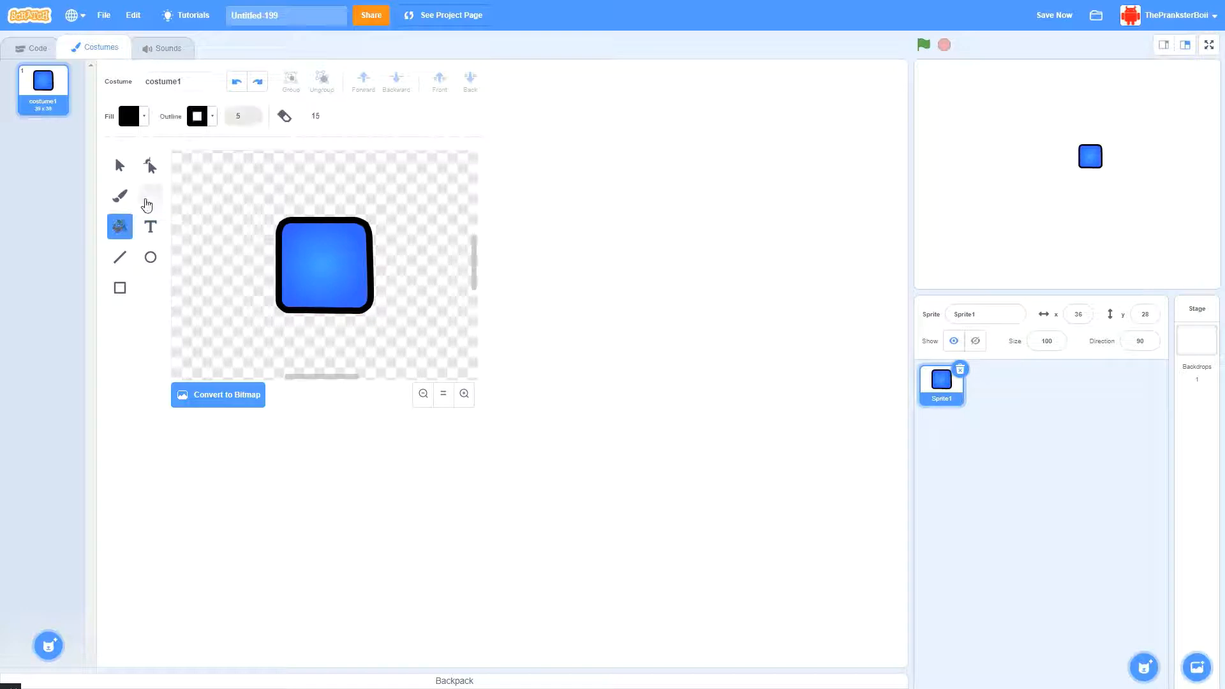
click(148, 197)
click(121, 196)
click(147, 168)
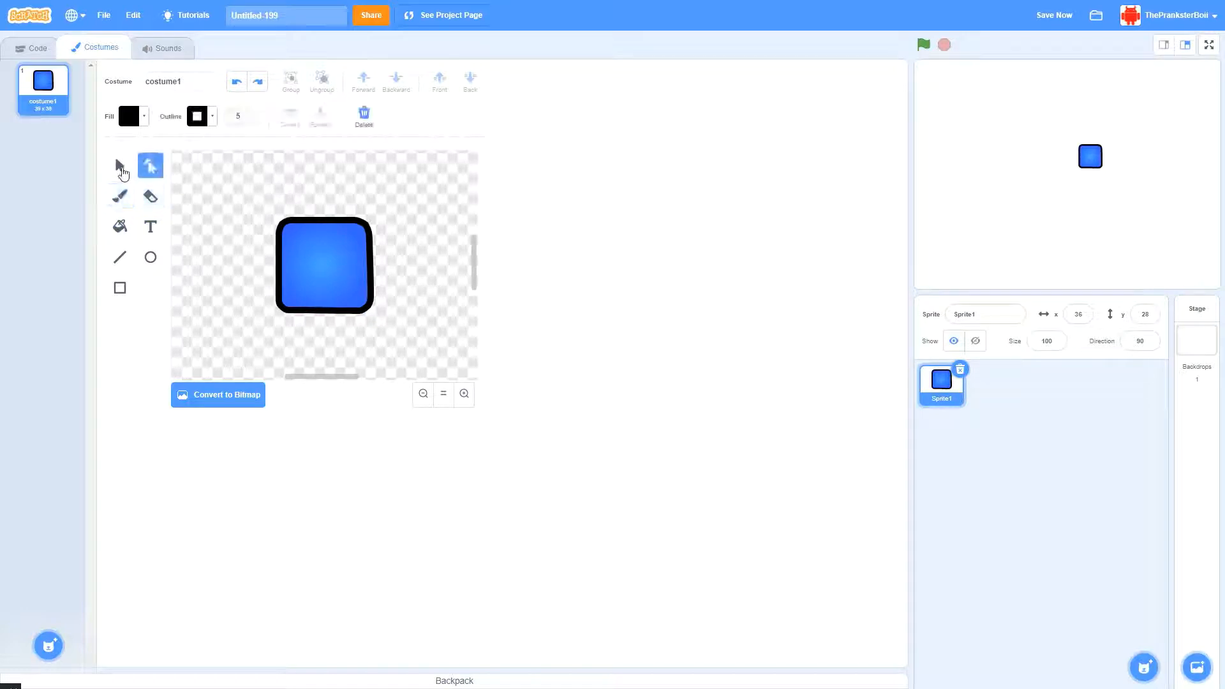
click(119, 164)
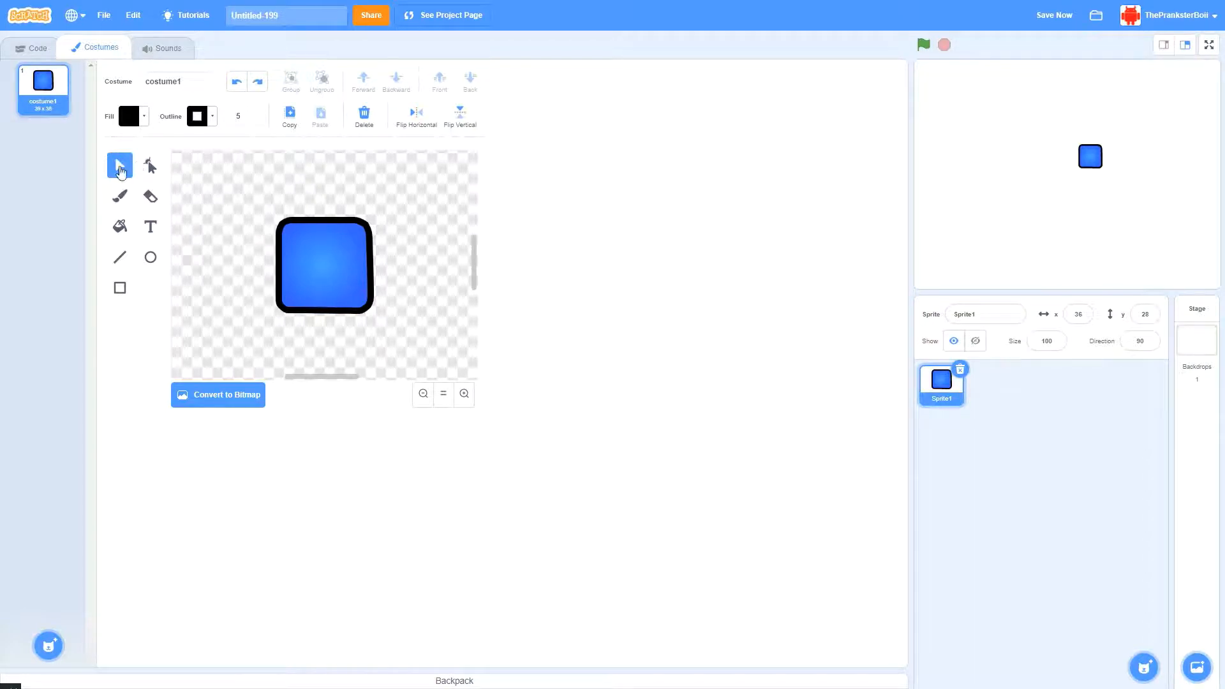
click(121, 229)
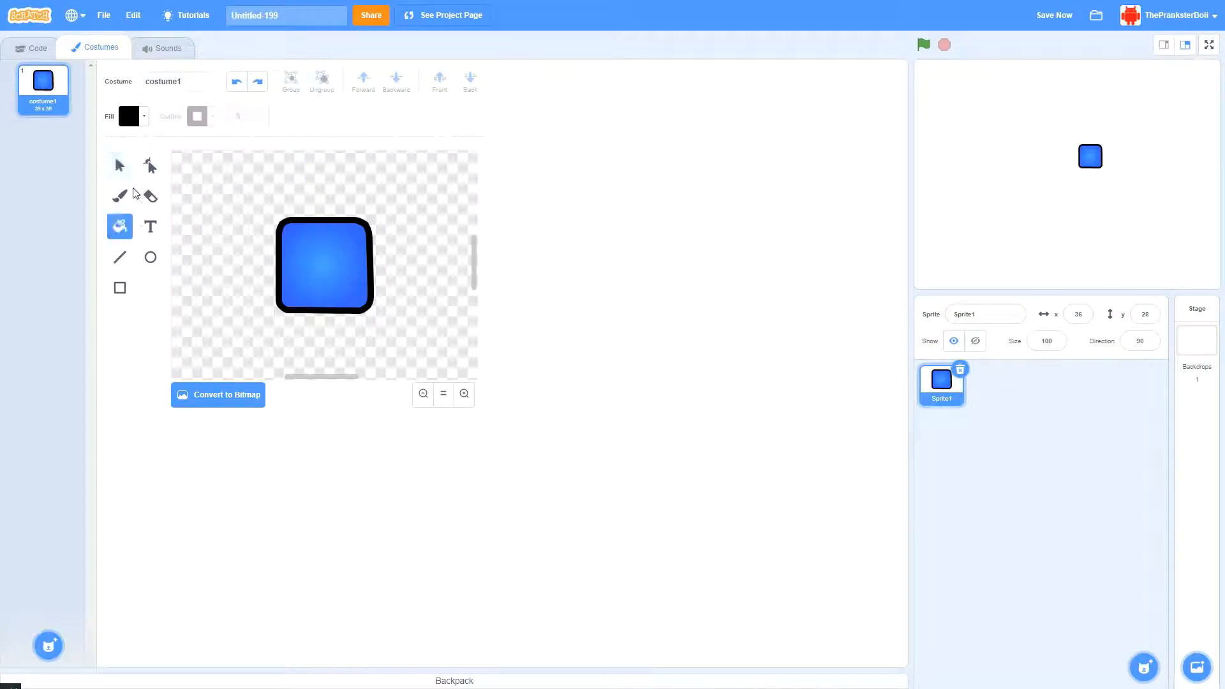
Try a bright outline colour by raising its brightness to 100 and shifting its hue away from red
click(119, 165)
click(199, 116)
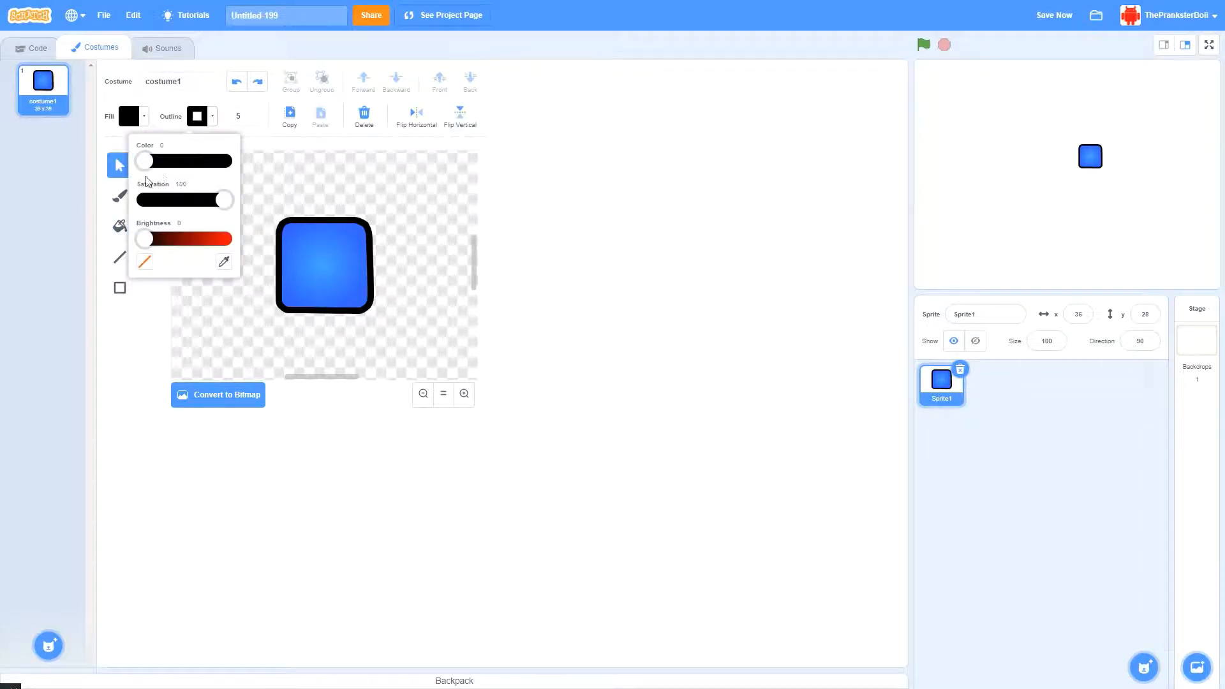
drag(137, 244, 229, 237)
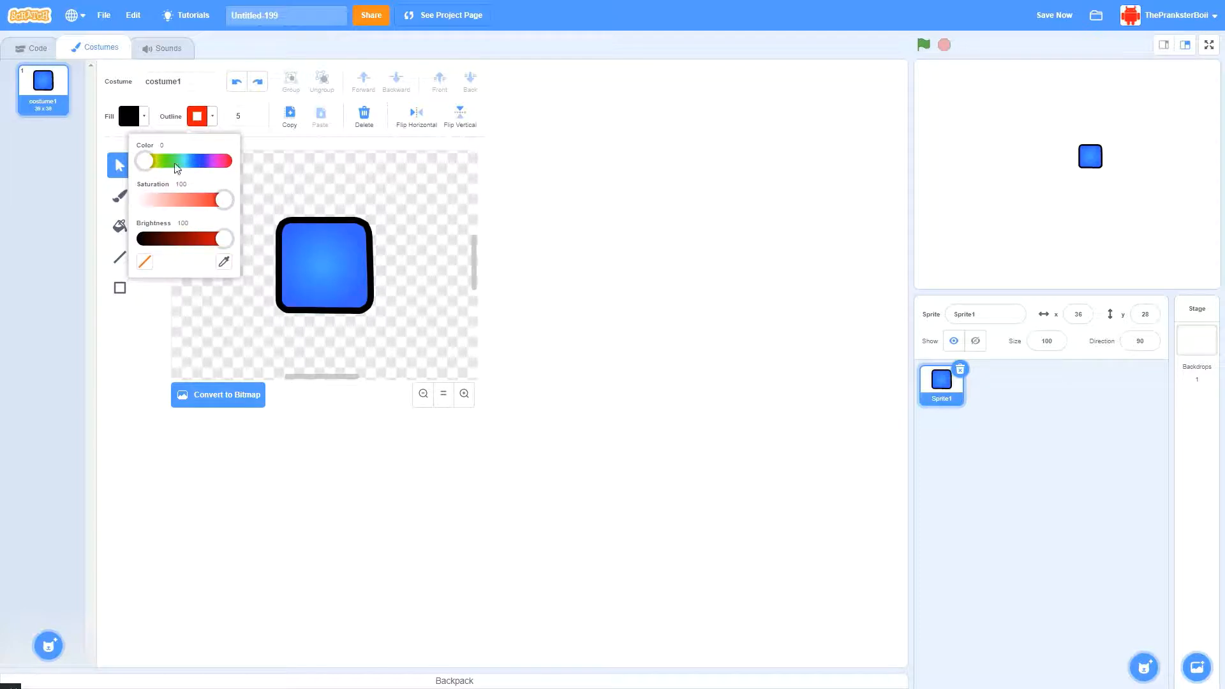
click(178, 162)
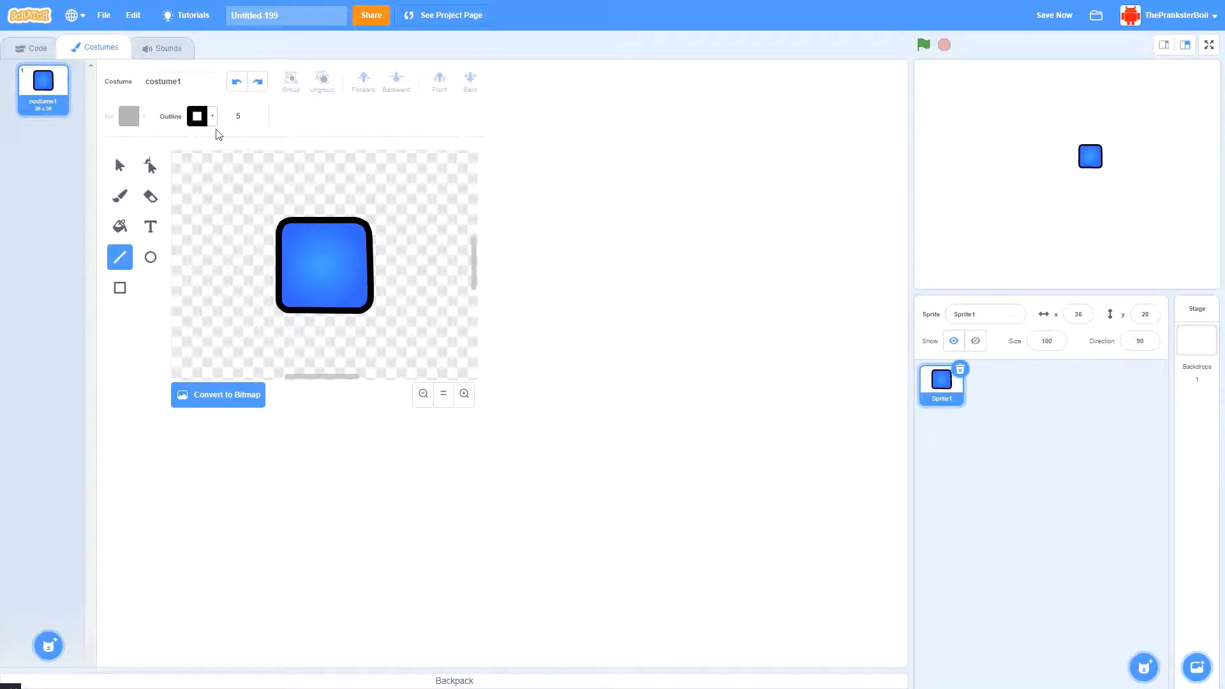
Draw a triangle above and left of the square with the Line tool, and try a red outline colour before restoring black
drag(200, 210, 225, 178)
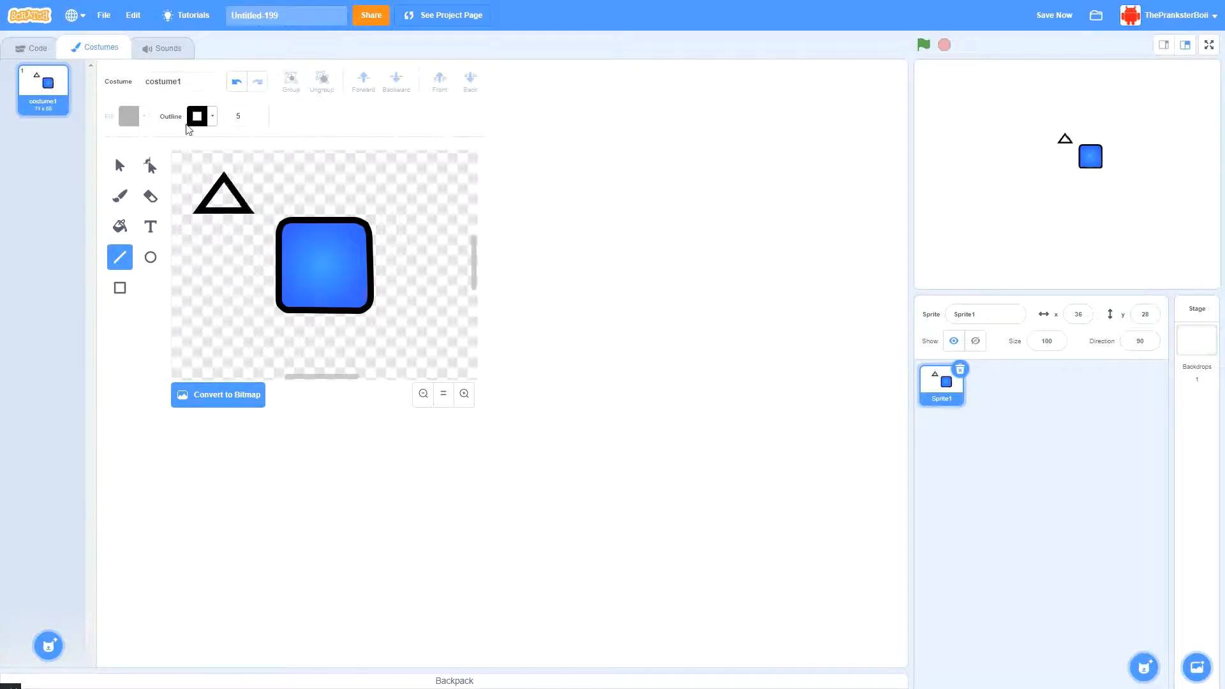
click(197, 116)
drag(144, 238, 237, 231)
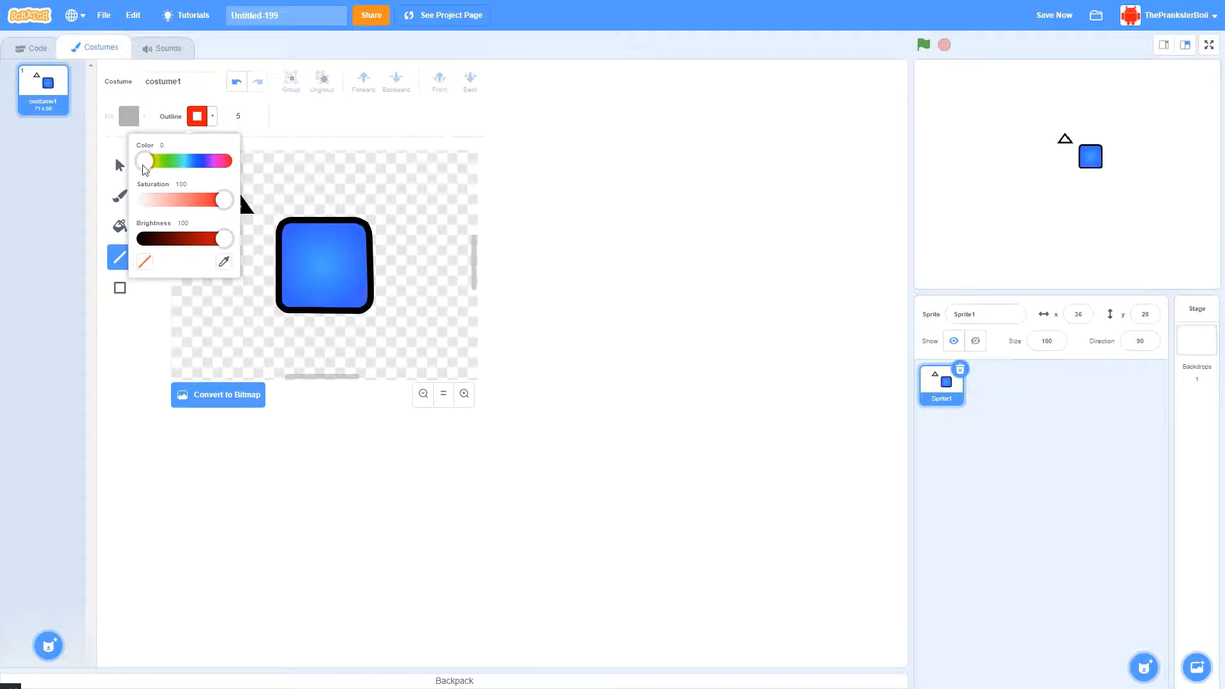
mouse_move(143, 164)
mouse_down()
mouse_move(169, 168)
mouse_move(135, 169)
mouse_up()
drag(217, 242, 48, 268)
click(136, 308)
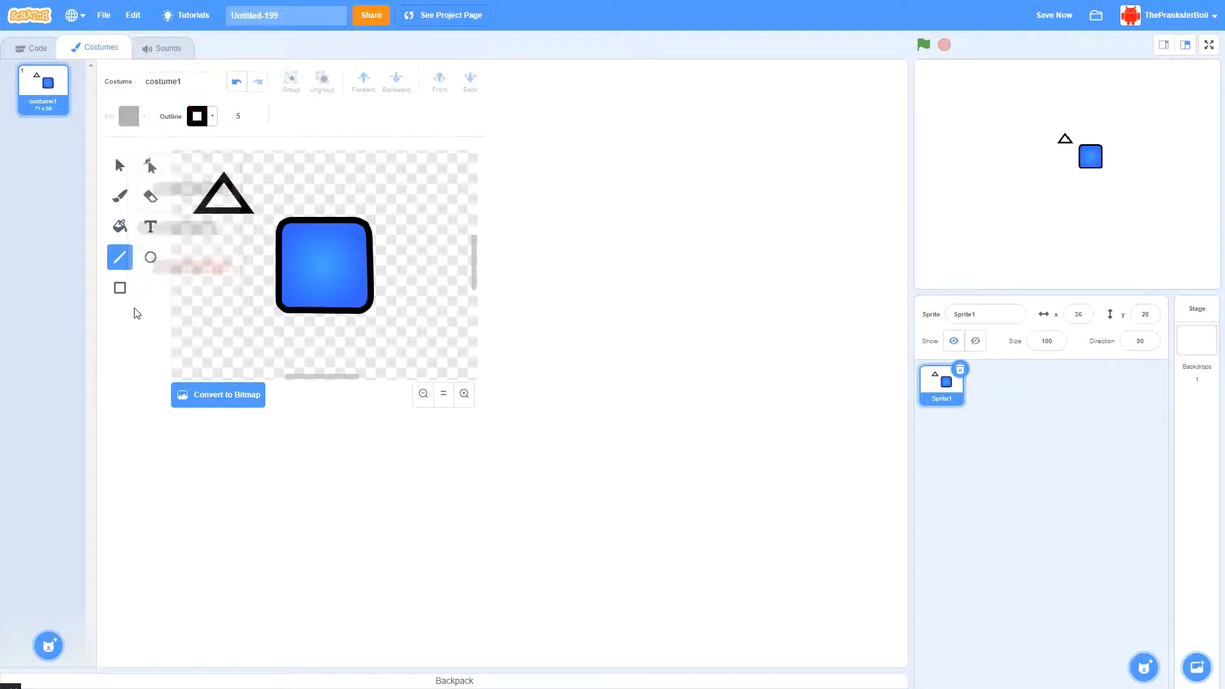
Draw a parallelogram, a notched arrow shape, a long wedge and a slanted ladder shape around the square from connected black lines
mouse_move(301, 171)
mouse_down()
mouse_move(327, 195)
mouse_move(377, 196)
mouse_move(343, 167)
mouse_move(300, 169)
mouse_up()
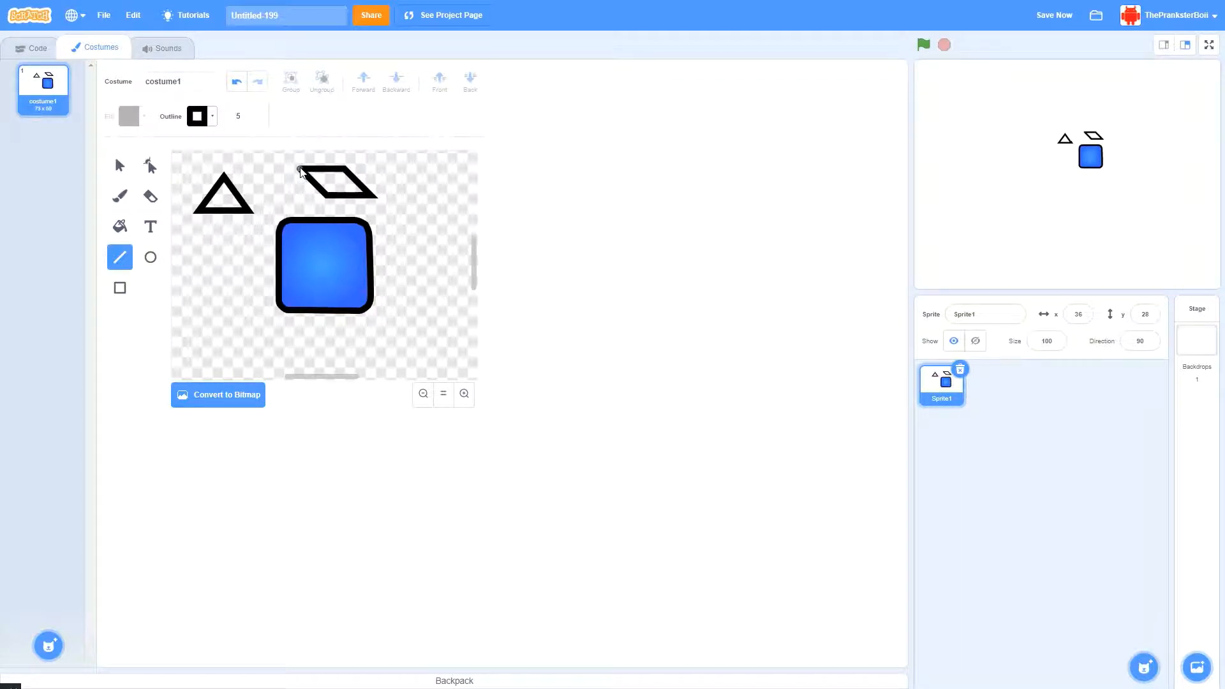
click(301, 170)
mouse_move(201, 292)
mouse_down()
mouse_move(215, 253)
mouse_move(254, 275)
mouse_move(175, 350)
mouse_move(183, 274)
mouse_move(201, 292)
mouse_up()
mouse_move(271, 349)
mouse_down()
mouse_move(413, 384)
mouse_move(429, 293)
mouse_move(252, 353)
mouse_up()
mouse_move(397, 253)
mouse_down()
mouse_move(404, 177)
mouse_move(450, 171)
mouse_move(473, 188)
mouse_move(473, 171)
mouse_move(454, 197)
mouse_up()
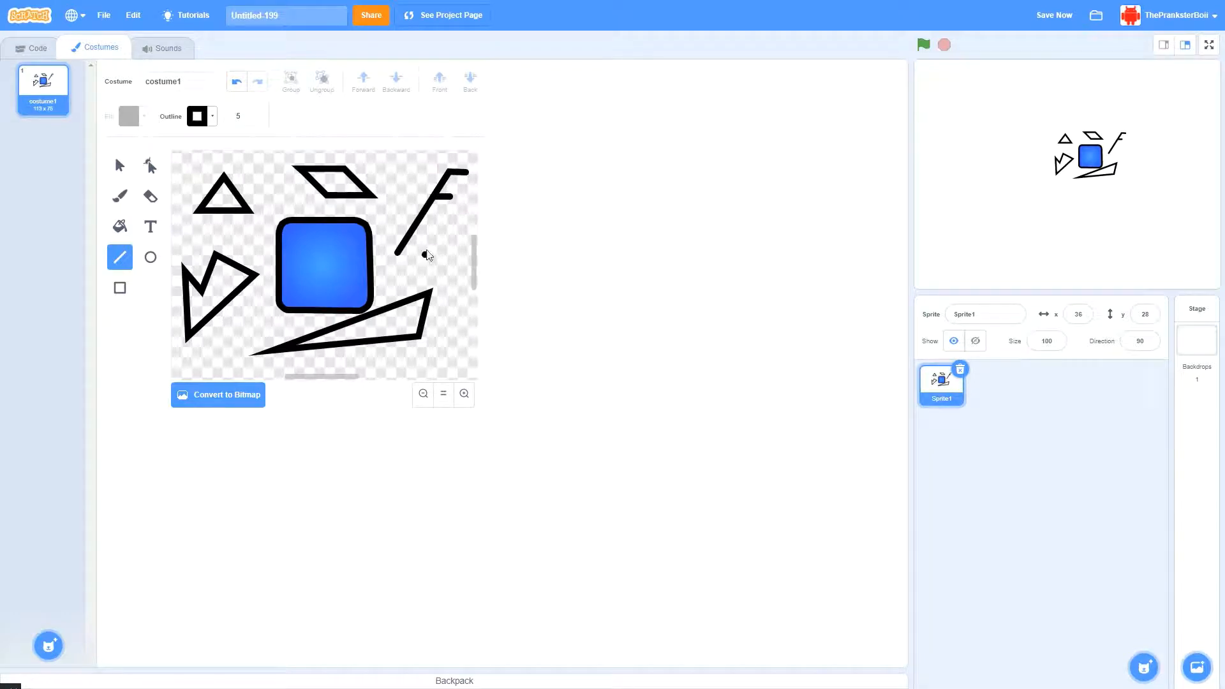
drag(427, 254, 468, 173)
Delete all five line-drawn shapes around the blue square
click(120, 165)
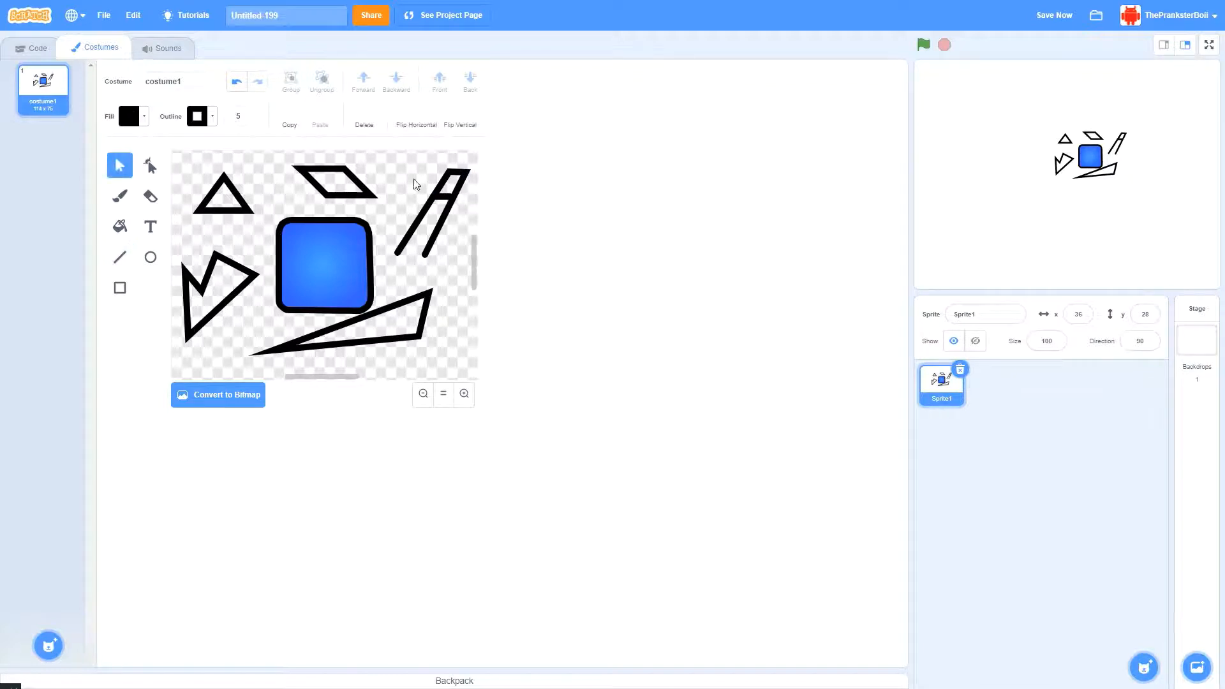
click(431, 198)
click(359, 351)
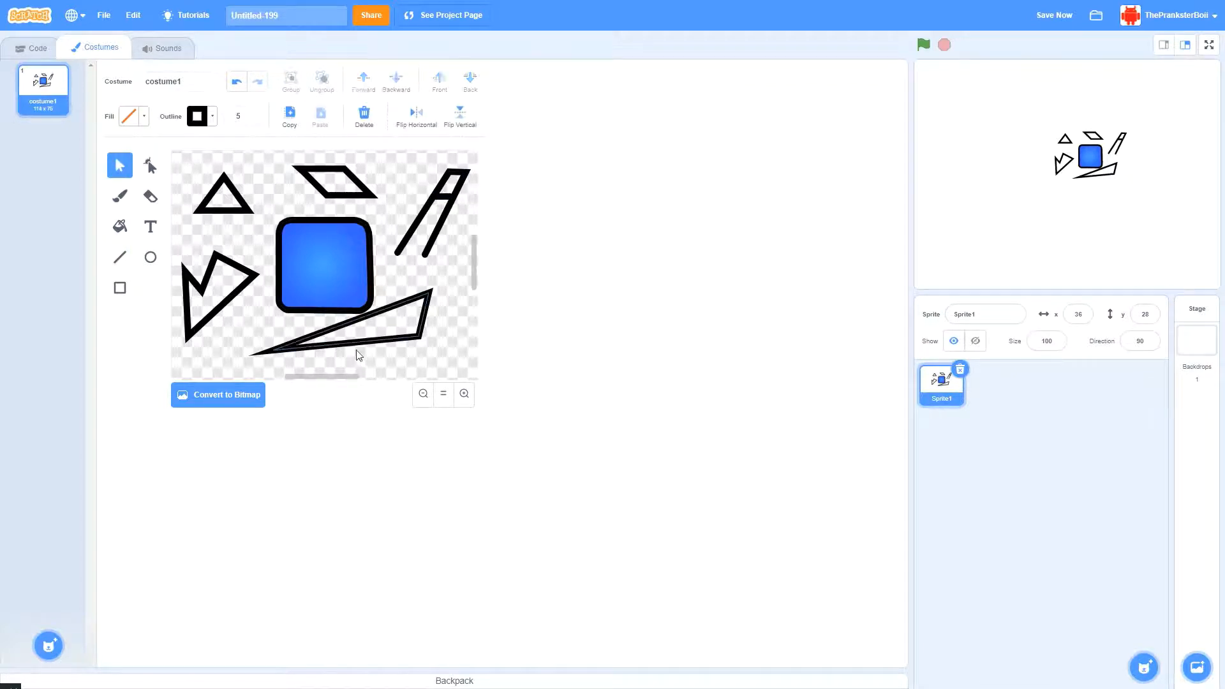
key(Delete)
click(243, 297)
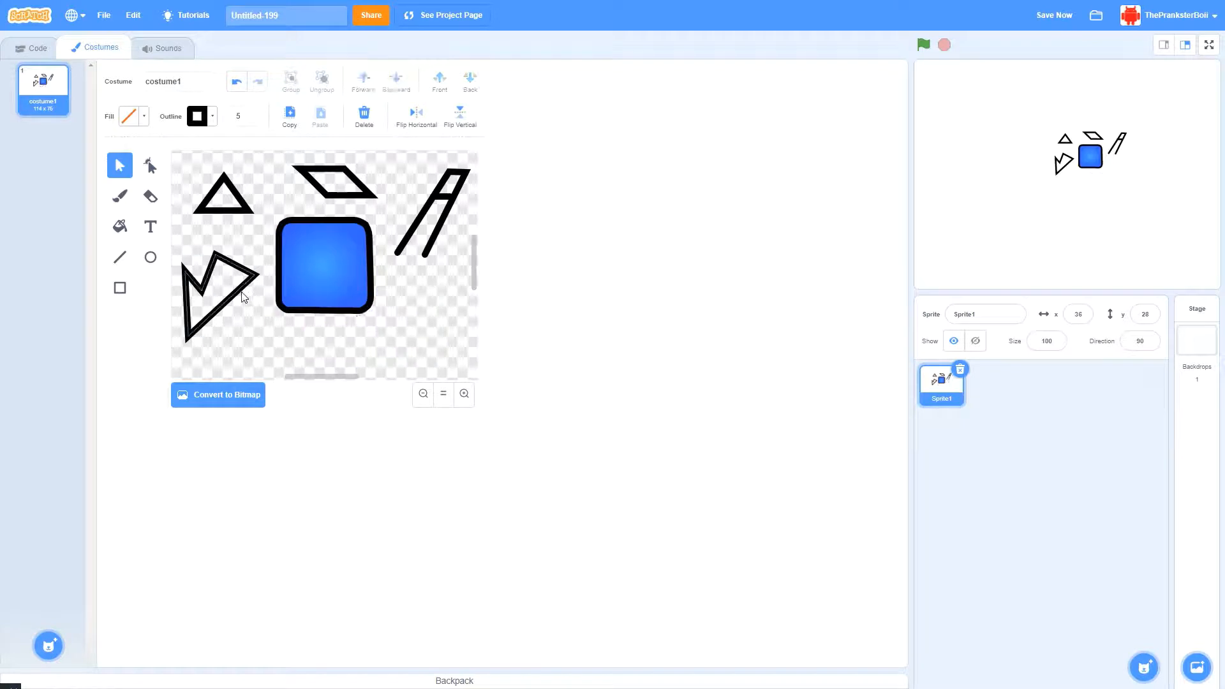
key(Delete)
click(223, 209)
key(Delete)
click(337, 193)
key(Delete)
click(426, 217)
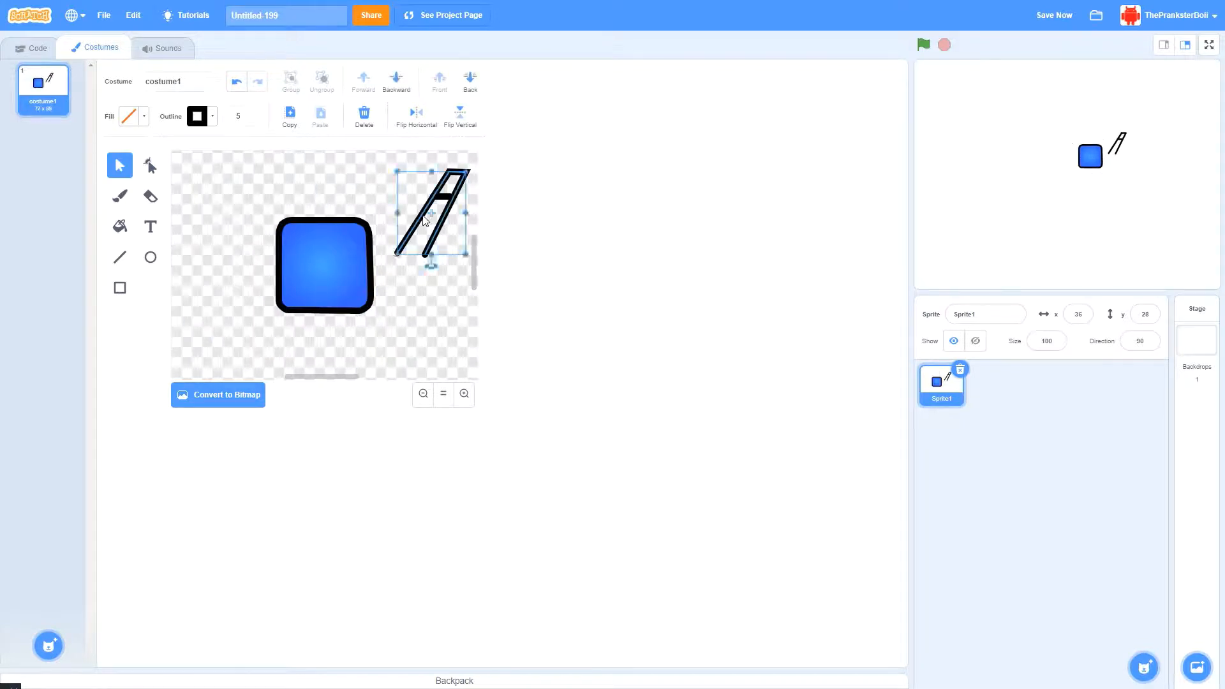
key(Delete)
Draw a thin closed shape with connected lines, move it to the square's upper-left corner, and delete it
click(120, 257)
drag(200, 228, 196, 317)
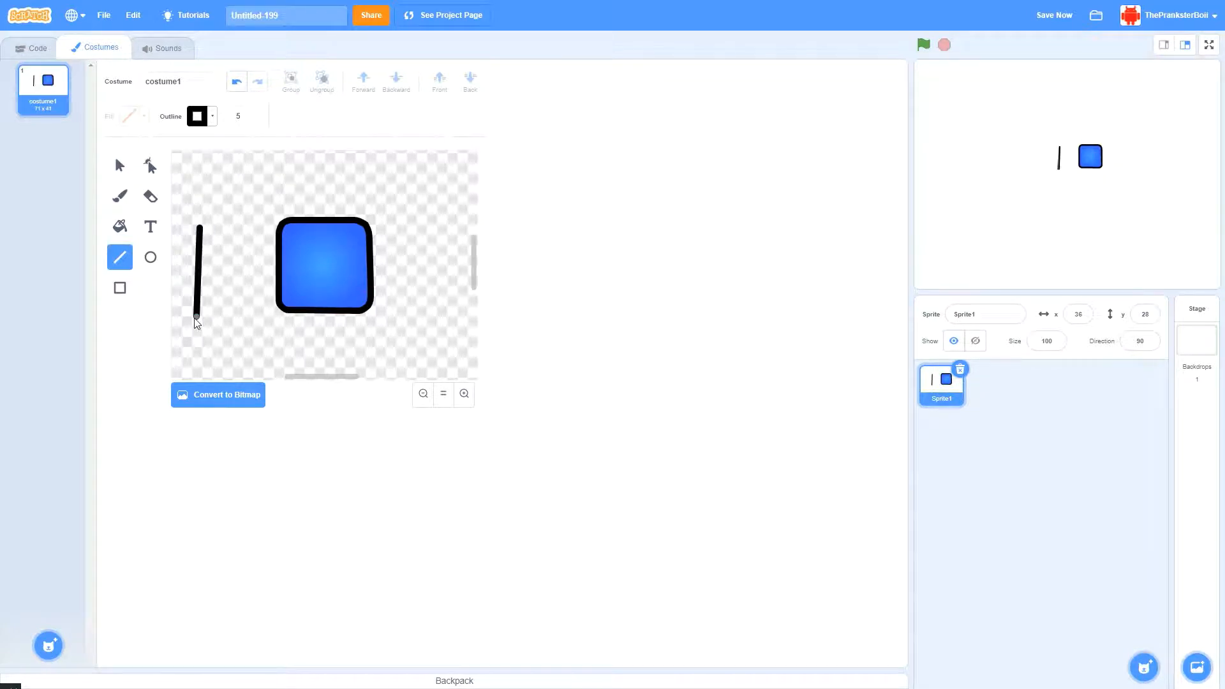
mouse_move(197, 317)
mouse_down()
mouse_move(277, 348)
mouse_move(277, 317)
mouse_move(211, 333)
mouse_move(198, 319)
mouse_move(225, 197)
mouse_move(250, 213)
mouse_move(390, 178)
mouse_move(407, 216)
mouse_up()
click(120, 165)
drag(396, 308, 255, 219)
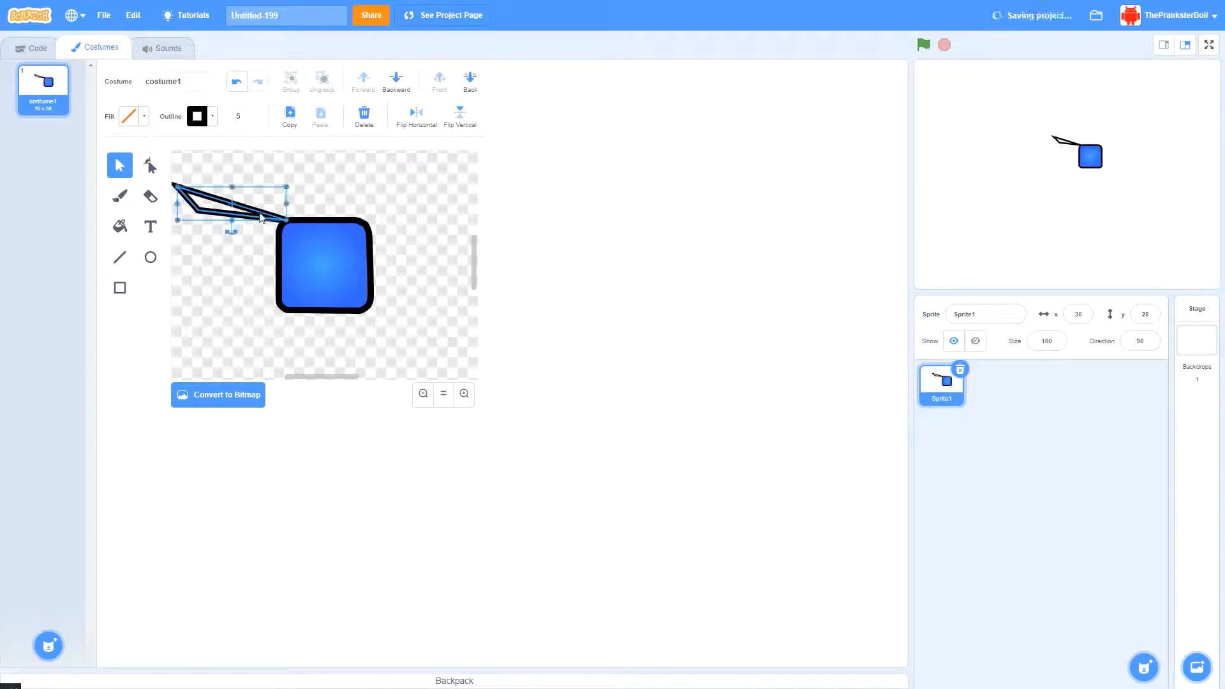
key(Delete)
Set the fill to solid blue with colour 57, and draw a black-outlined circle left of the square
click(128, 255)
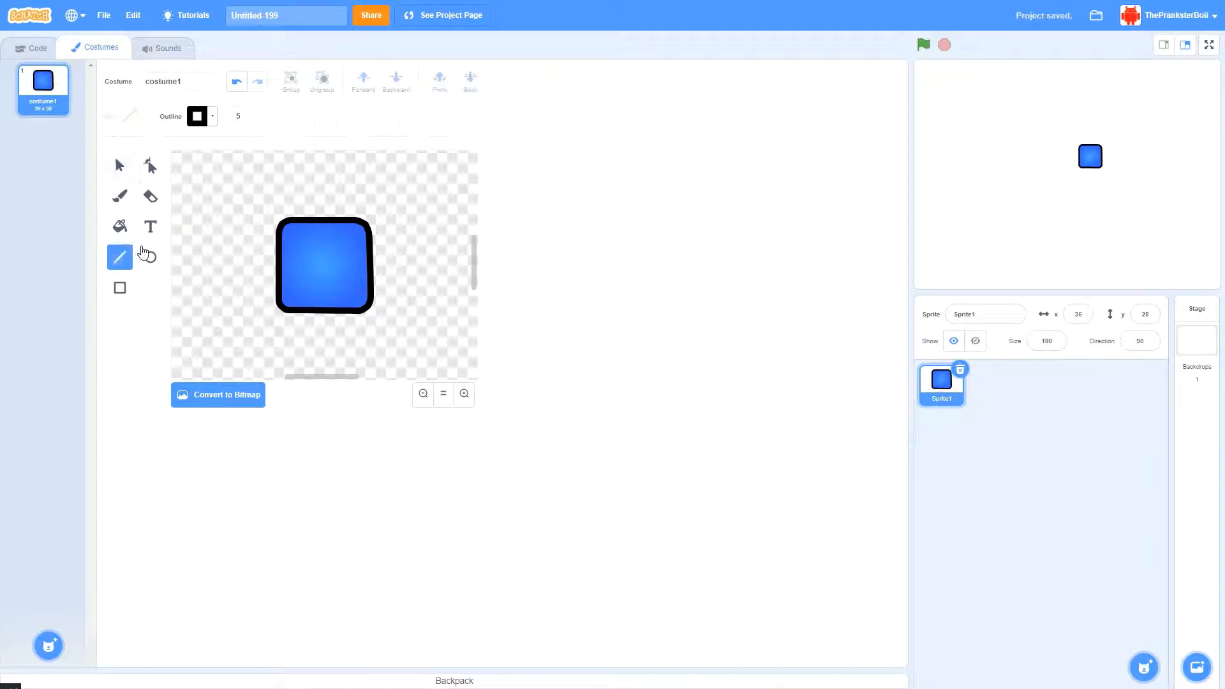
click(144, 253)
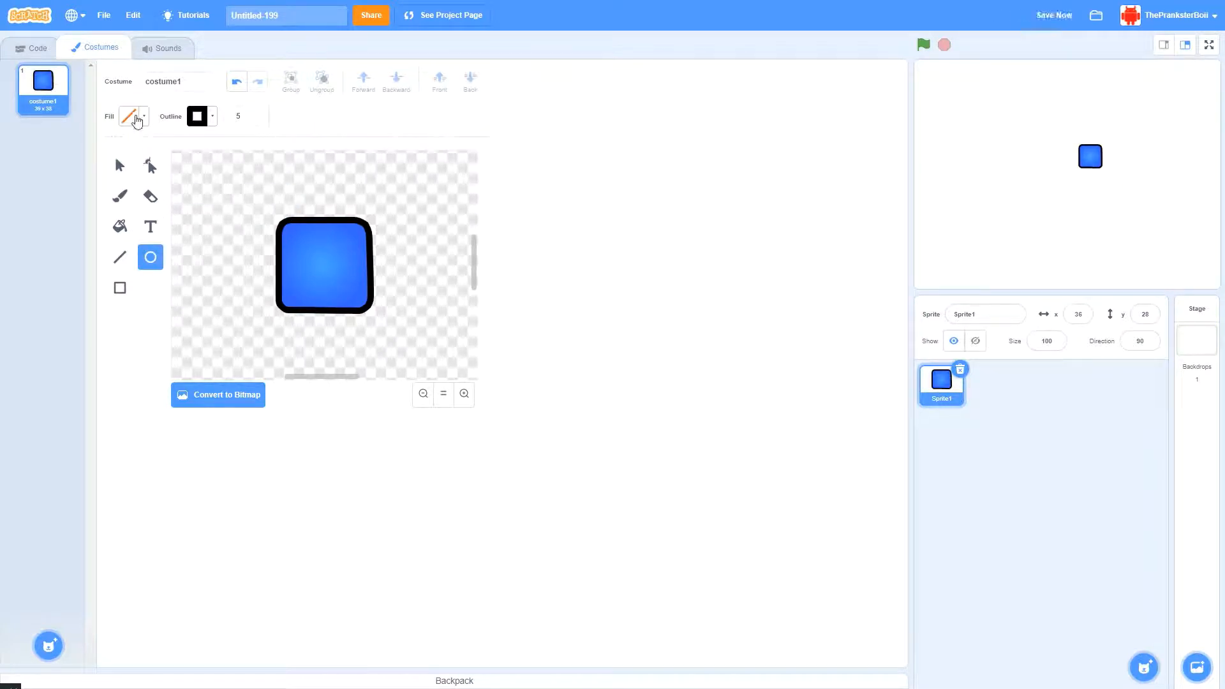
click(136, 119)
drag(126, 163, 130, 164)
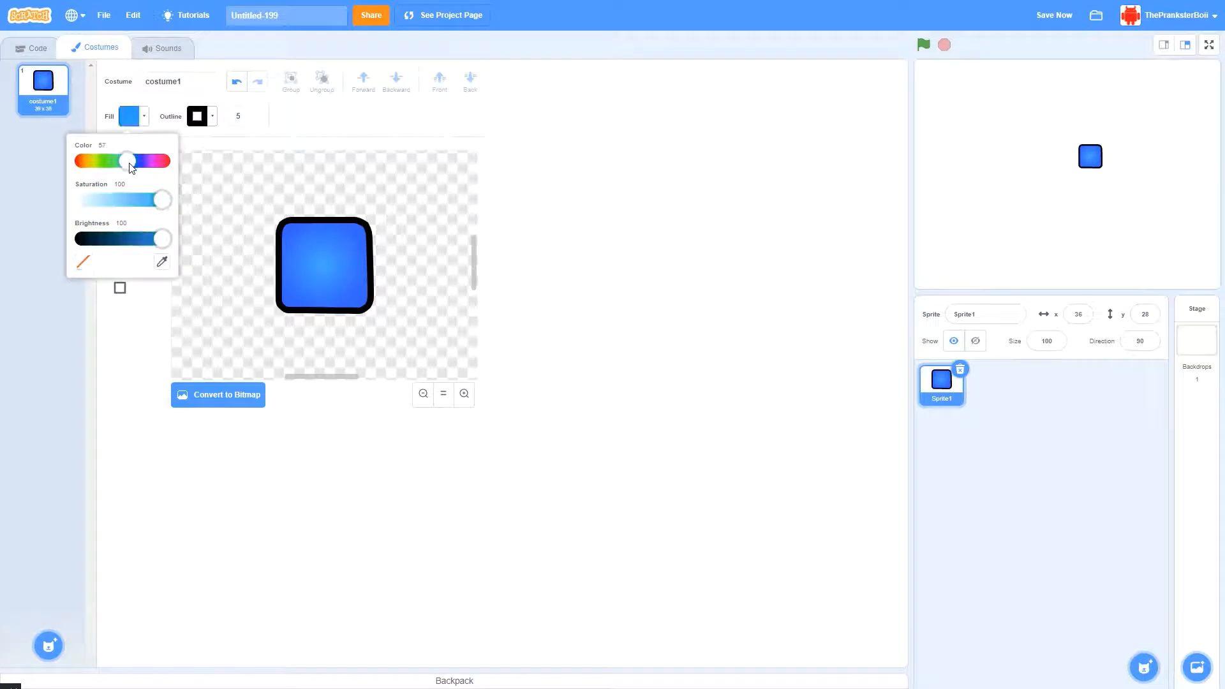
click(154, 128)
click(115, 289)
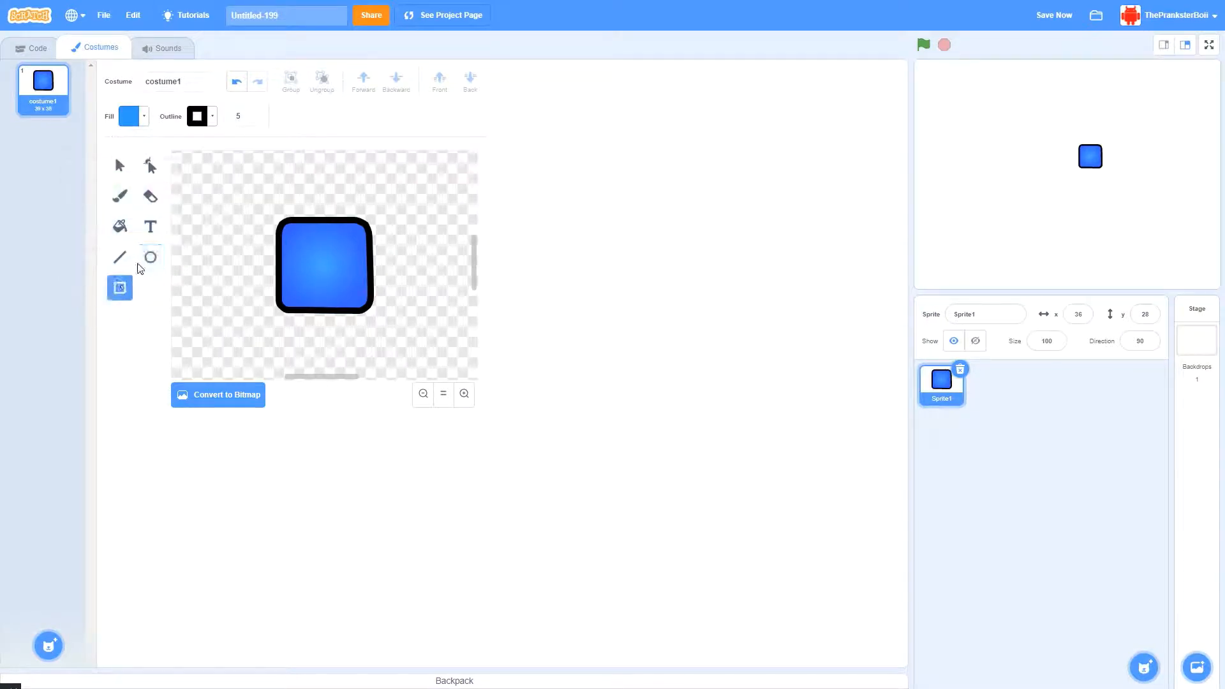
click(142, 261)
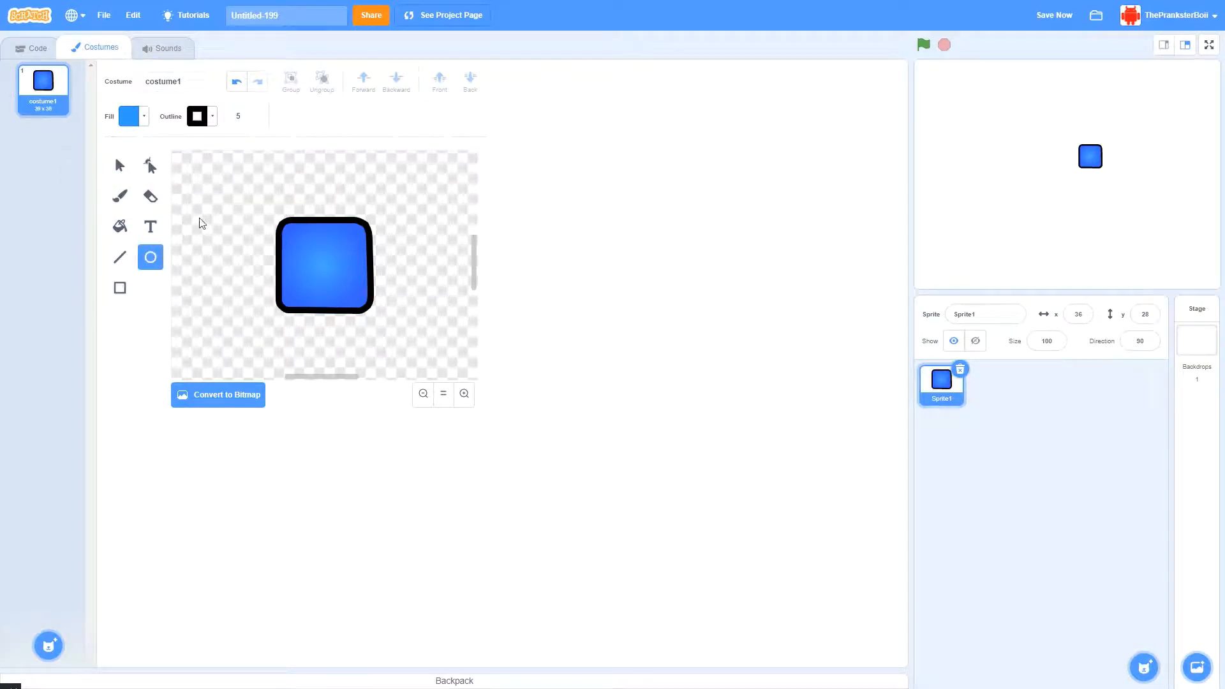
mouse_move(187, 205)
mouse_down()
mouse_move(285, 306)
mouse_move(262, 274)
mouse_move(274, 299)
mouse_move(277, 286)
mouse_move(312, 351)
mouse_move(270, 276)
mouse_move(226, 274)
mouse_up()
Give the circle a radial gradient fill from light blue at the centre to darker blue at the edge
click(121, 162)
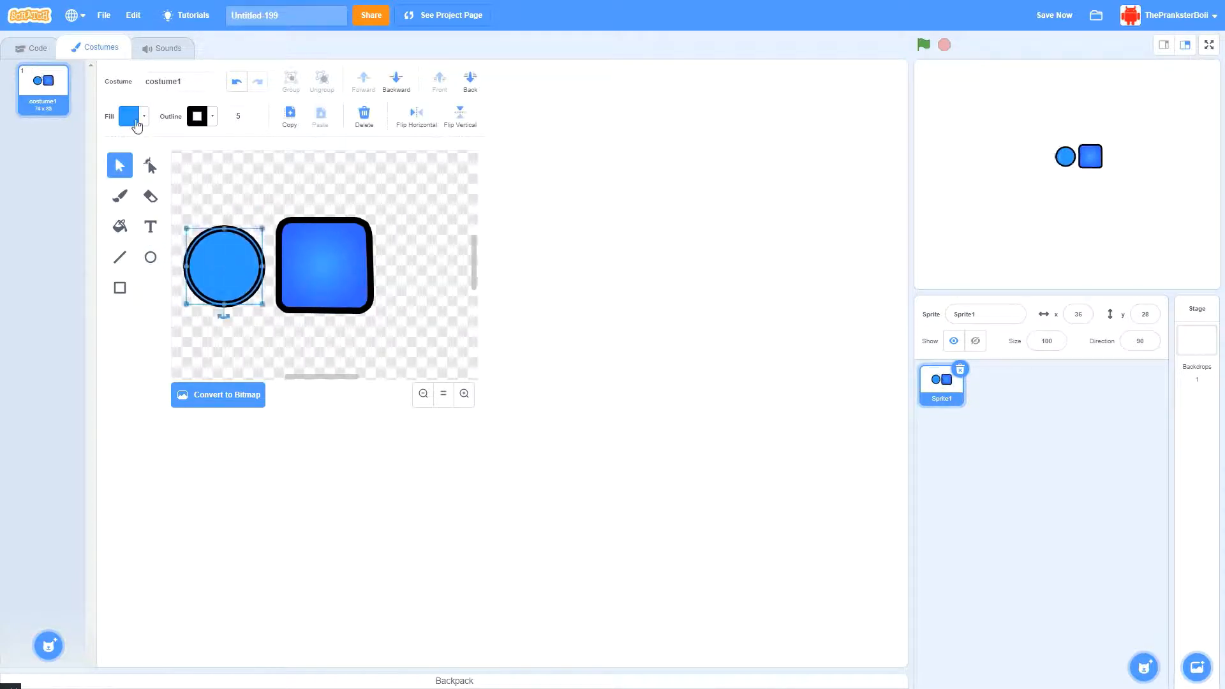
click(129, 116)
click(154, 148)
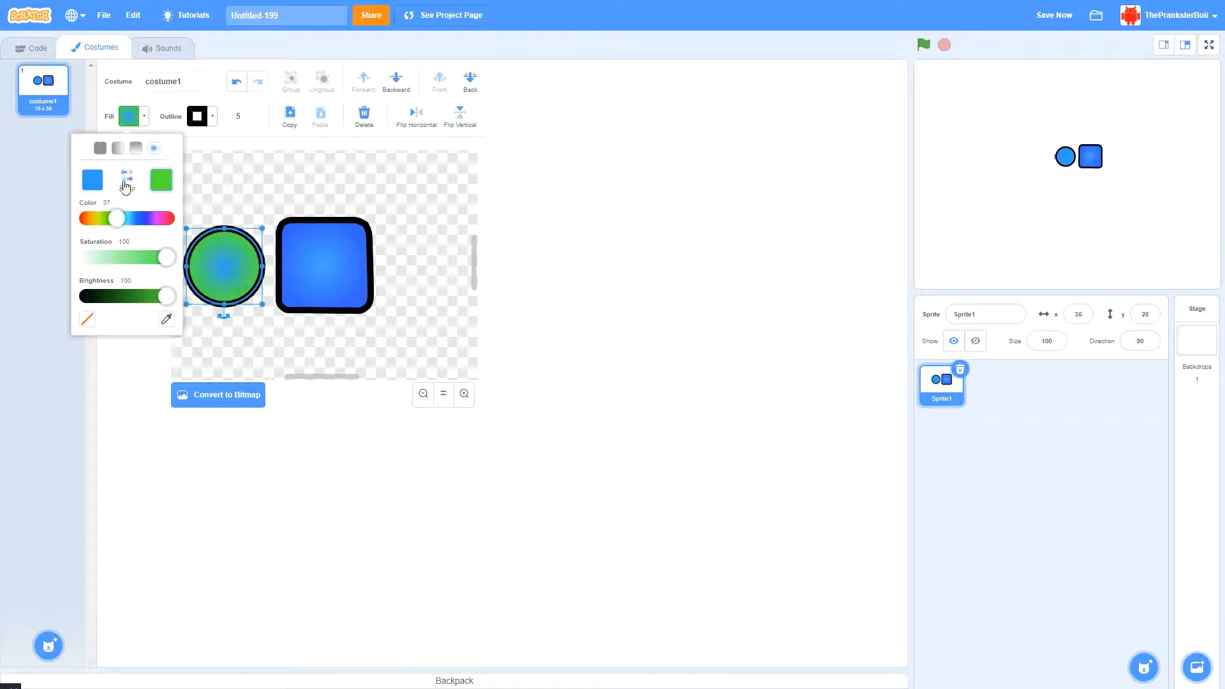
drag(119, 220, 142, 226)
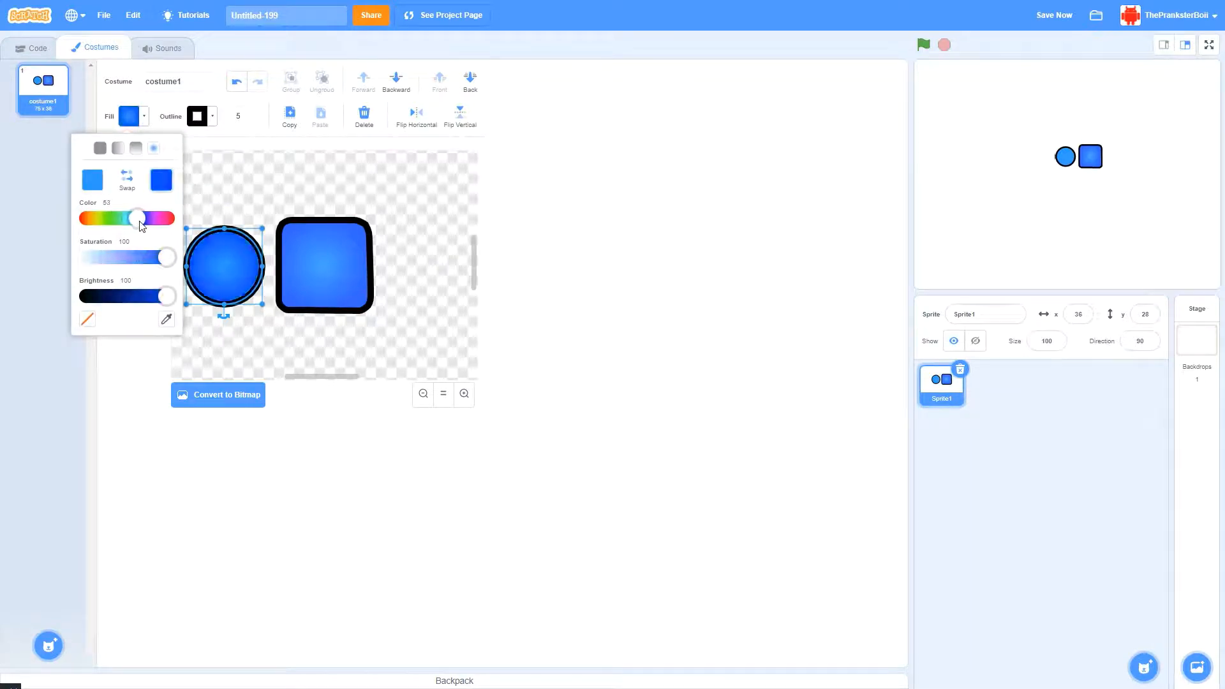
click(239, 201)
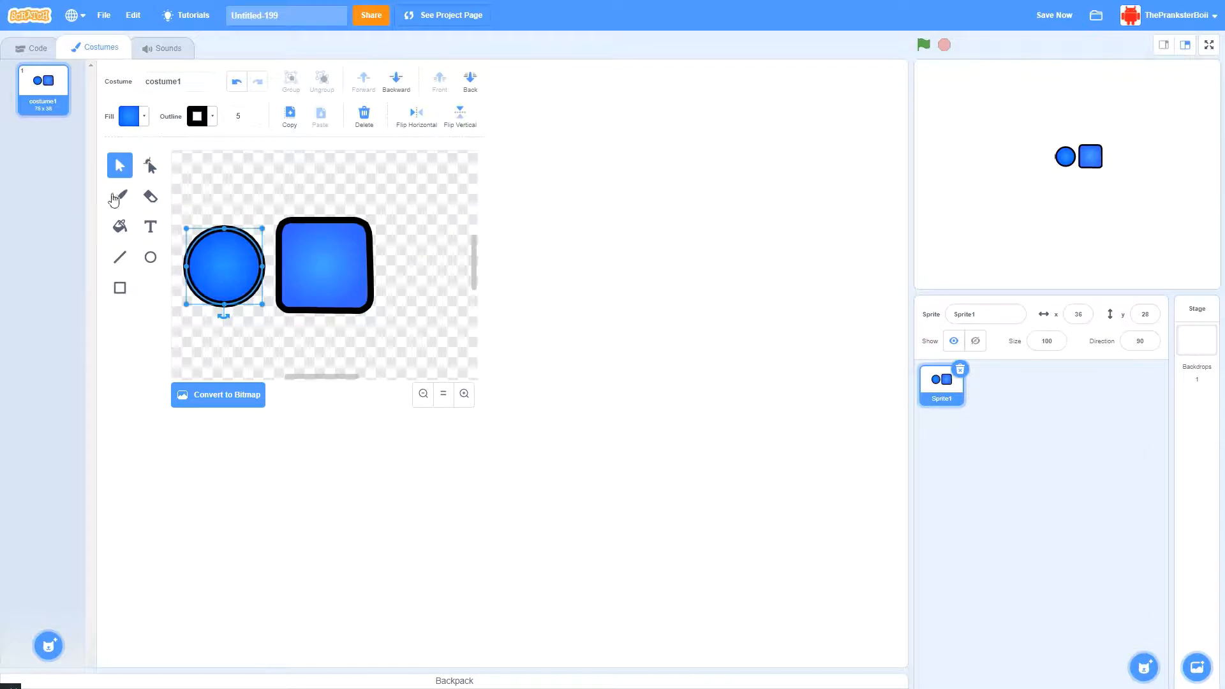
Move the circle and stretch it into a wide ellipse, reshape it smaller, and delete it
click(120, 196)
click(120, 165)
mouse_move(204, 270)
mouse_down()
mouse_move(210, 222)
mouse_move(252, 191)
mouse_move(352, 195)
mouse_move(366, 223)
mouse_move(181, 276)
mouse_move(197, 228)
mouse_move(281, 190)
mouse_move(277, 220)
mouse_move(457, 236)
mouse_up()
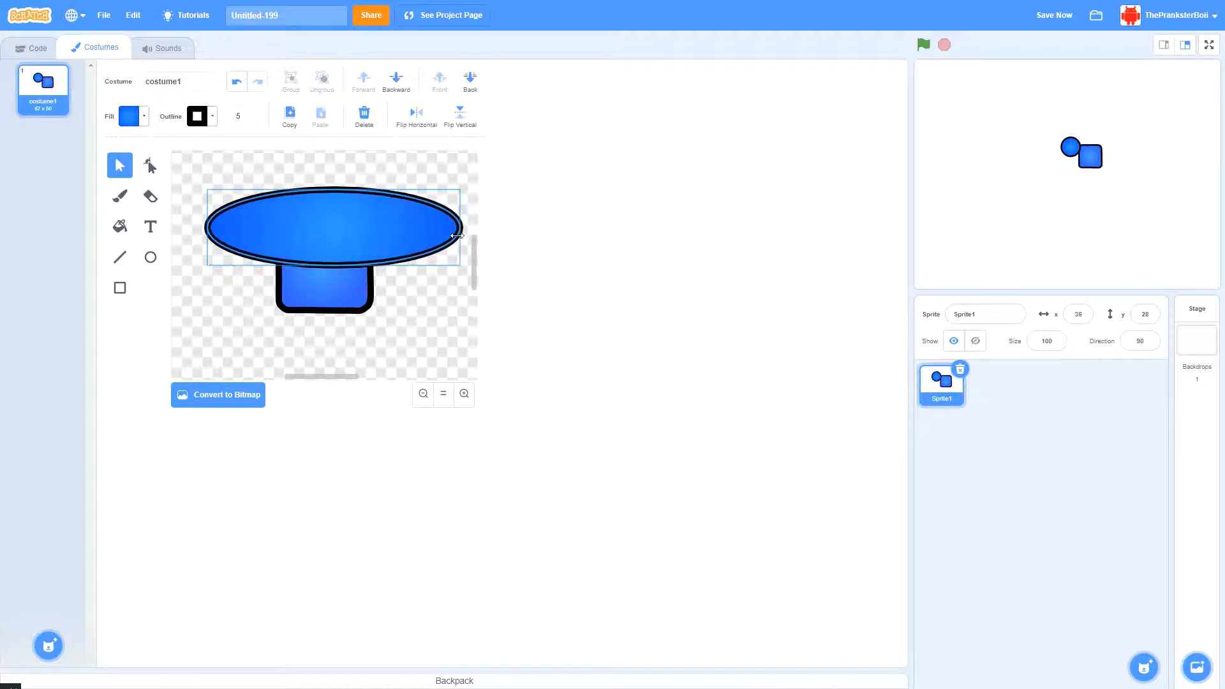
drag(314, 236, 232, 152)
drag(203, 211, 197, 233)
key(Delete)
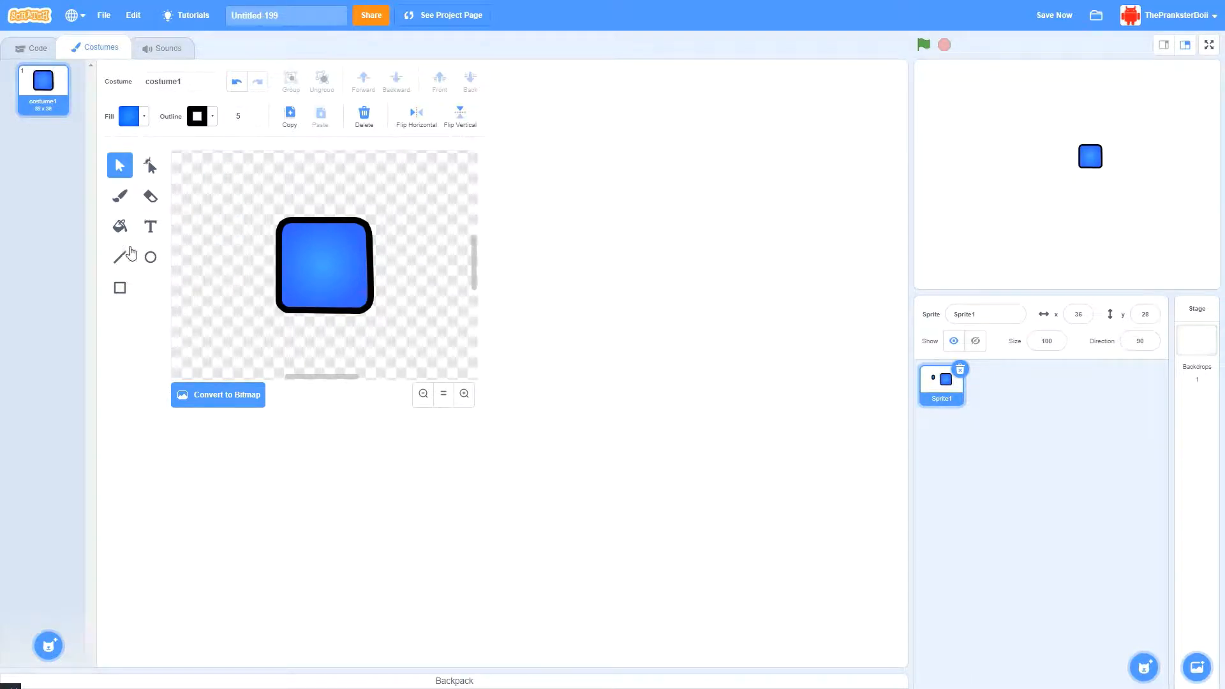
Select the blue square, and undo and redo the last edit
click(121, 228)
click(120, 197)
click(120, 167)
click(301, 241)
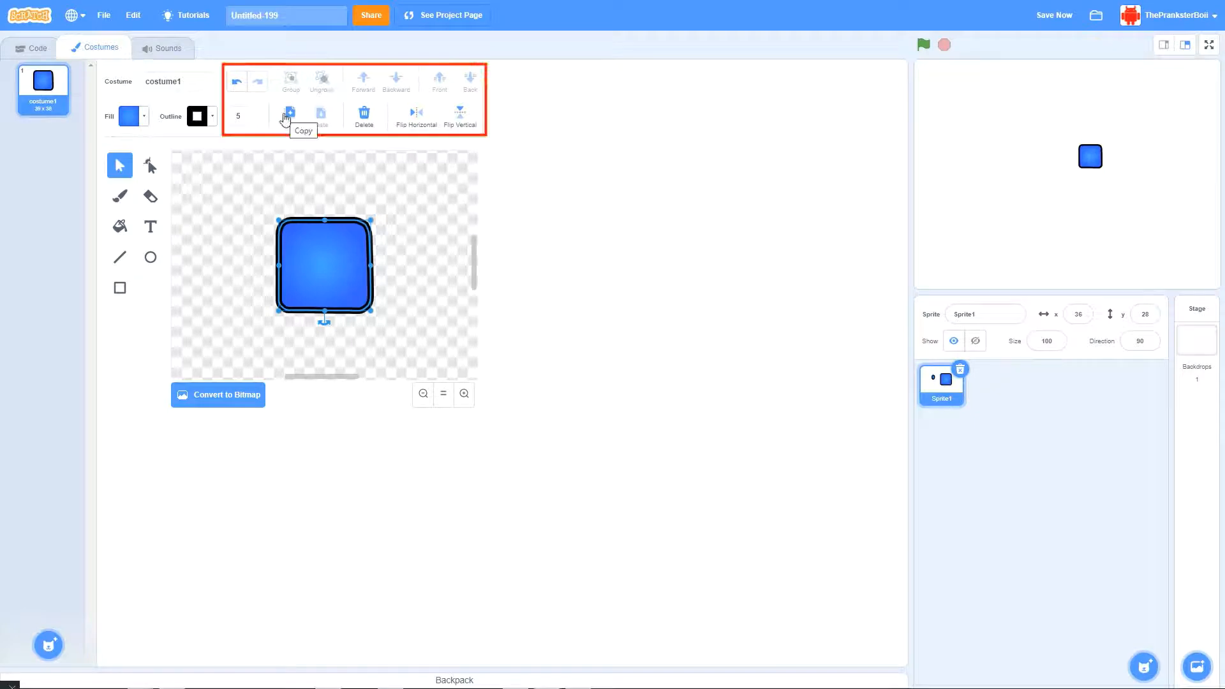
click(237, 91)
click(258, 86)
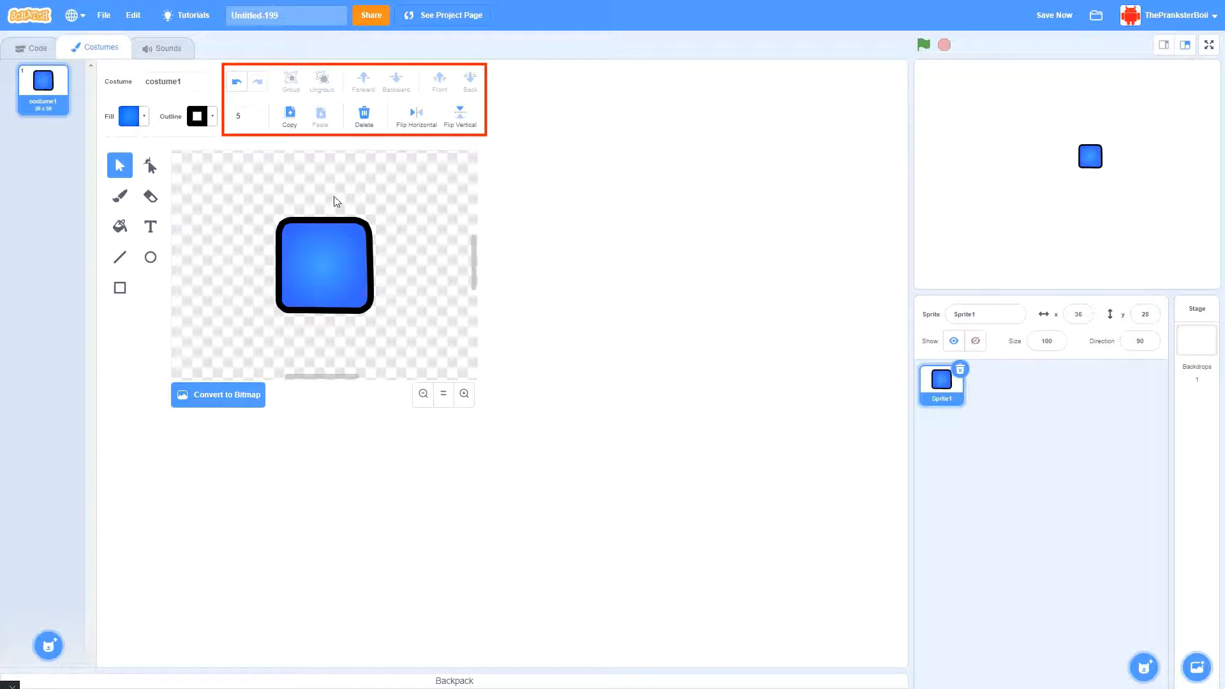
Copy the blue square, paste it, and place the copy against the original's upper-right corner
click(288, 114)
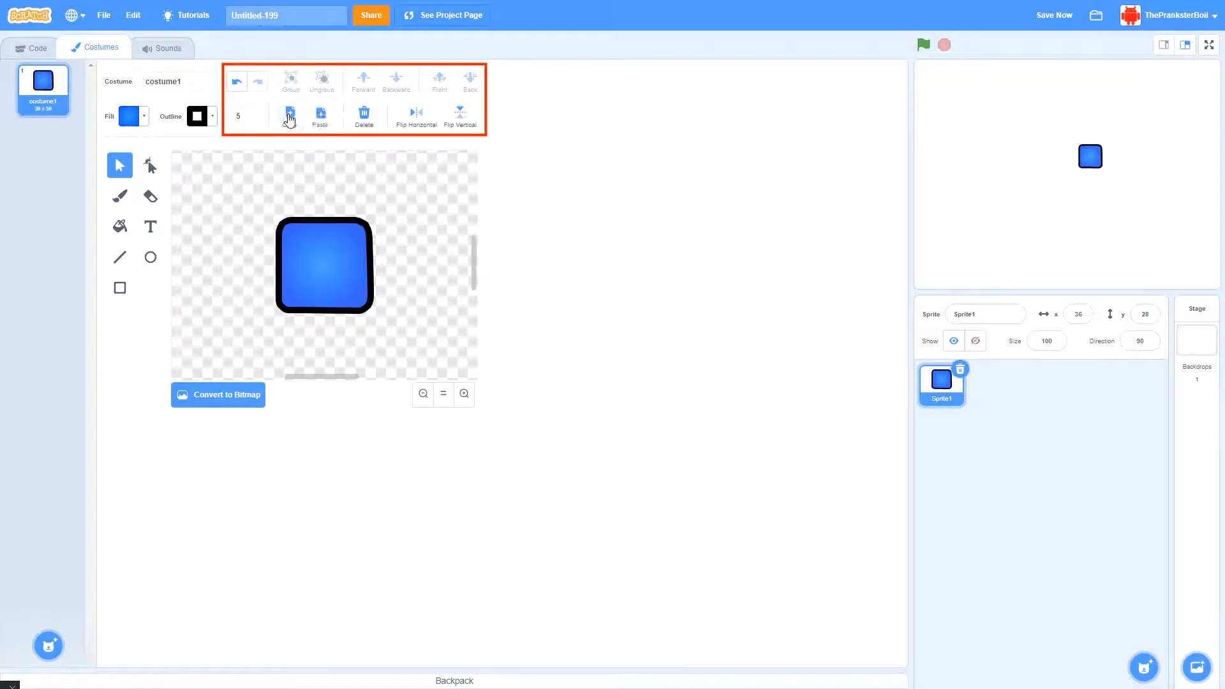
click(322, 114)
drag(349, 254, 413, 210)
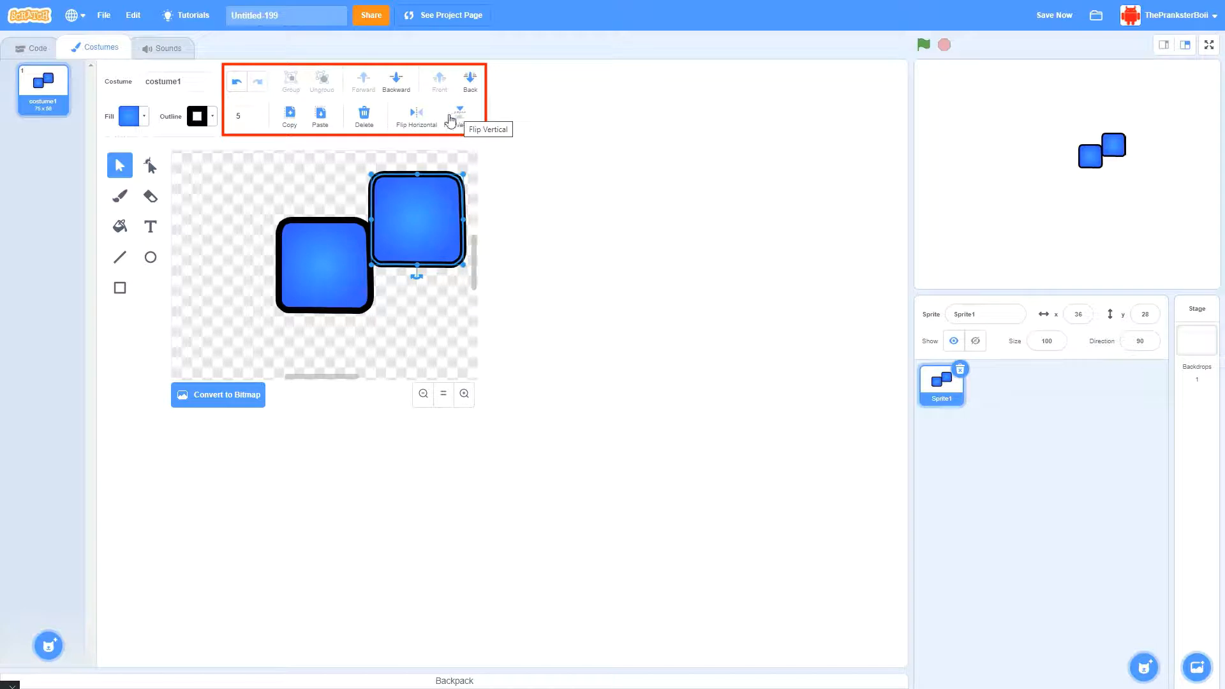
Flip the copied square horizontally four times and vertically twice, and reduce its height slightly from the upper edge
click(415, 123)
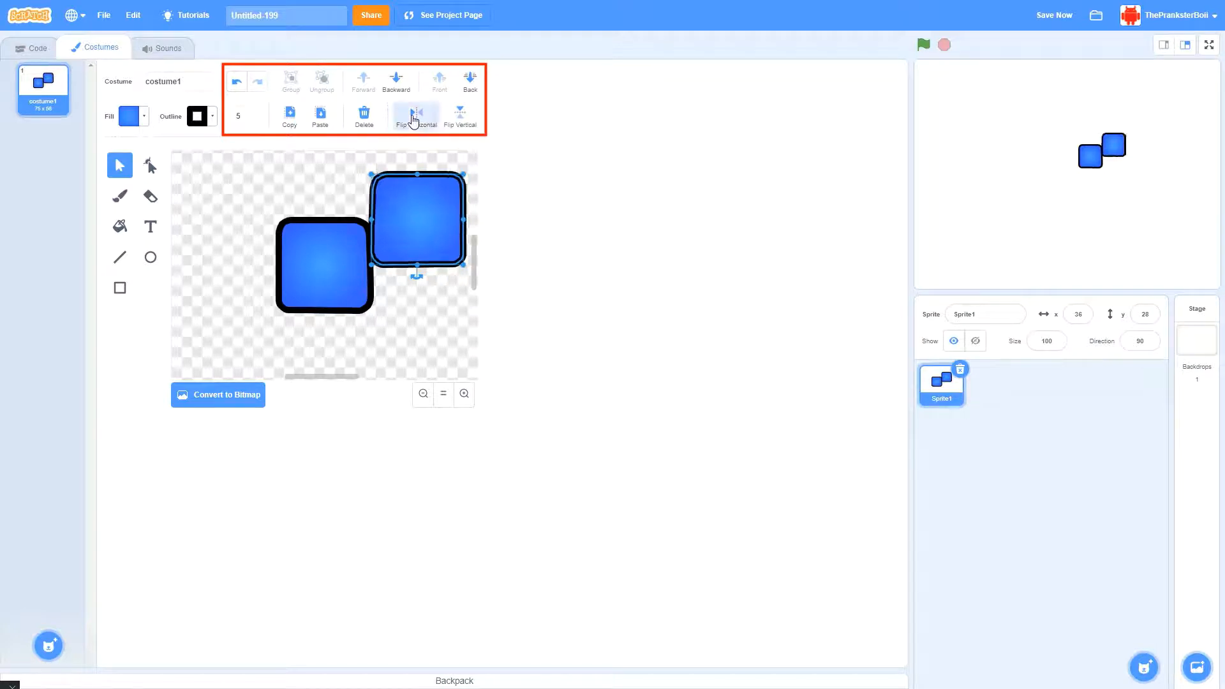
click(414, 121)
click(415, 121)
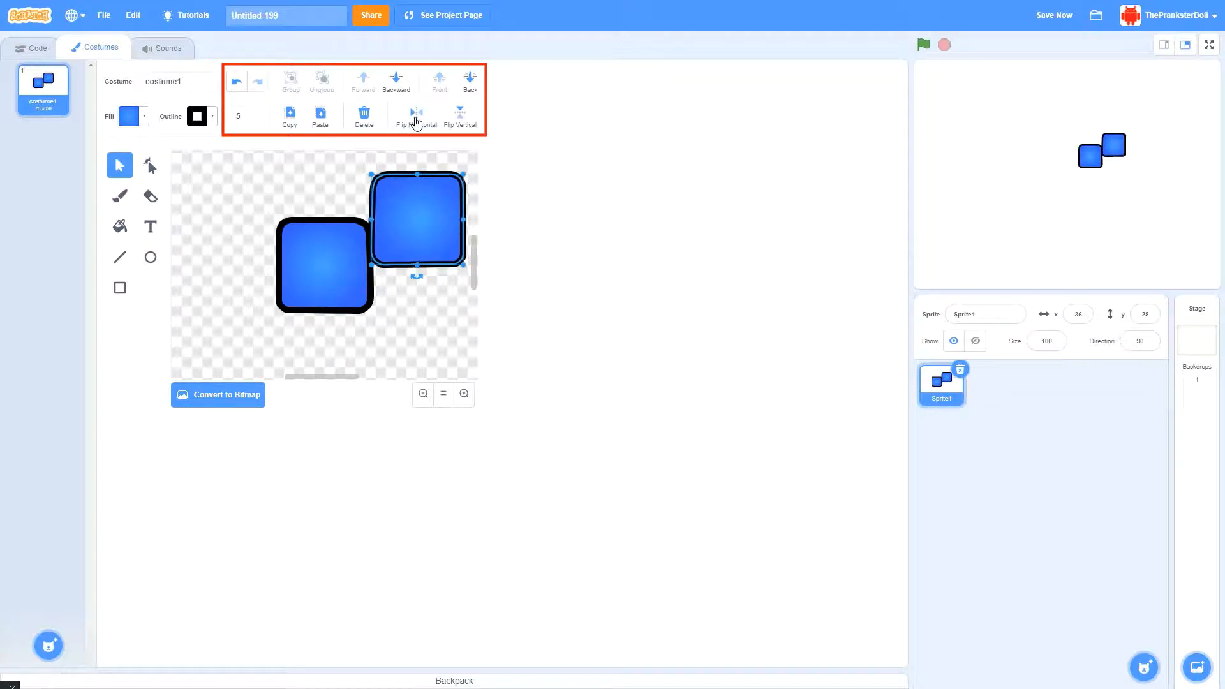
click(415, 122)
click(462, 116)
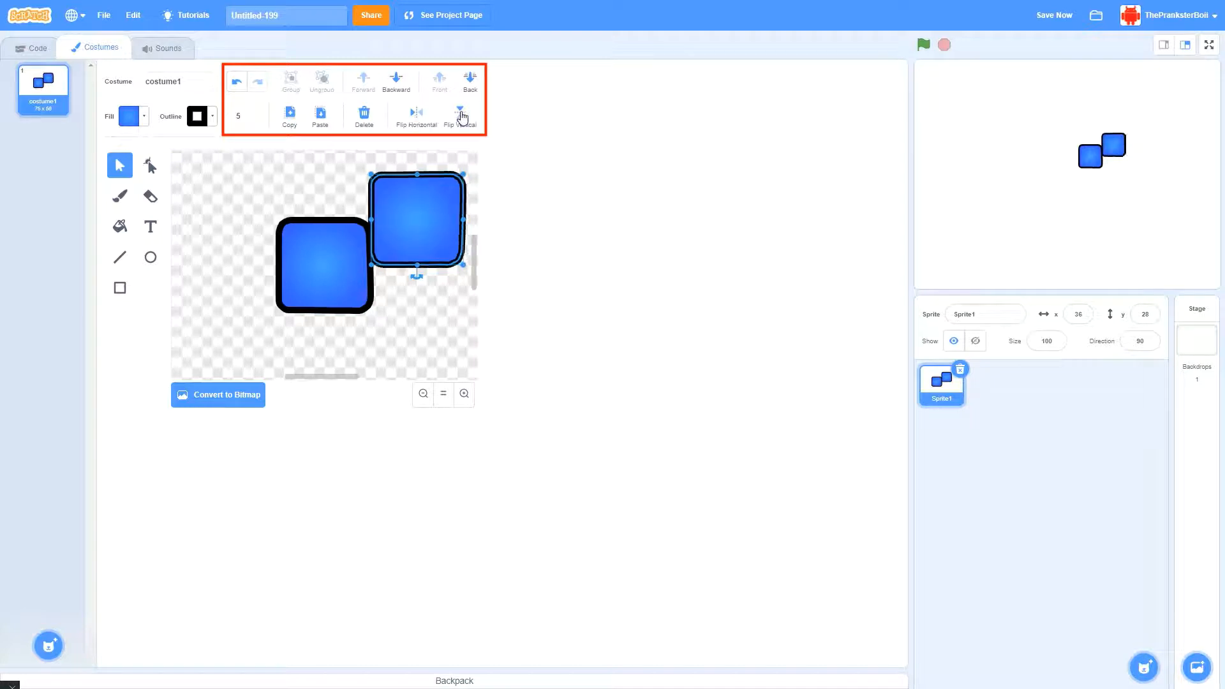
click(462, 116)
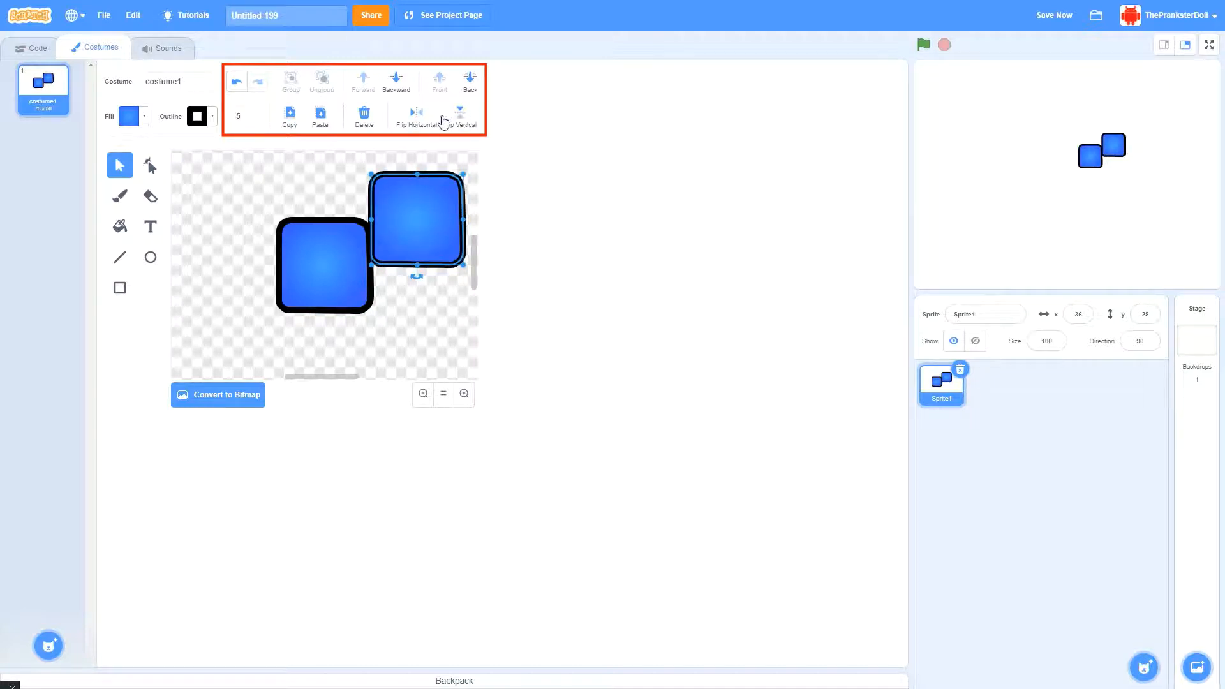
mouse_move(416, 174)
mouse_down()
mouse_move(412, 357)
mouse_move(409, 164)
mouse_move(410, 177)
mouse_up()
Paste eight more copies of the square in a diagonal cascade
click(320, 116)
click(320, 115)
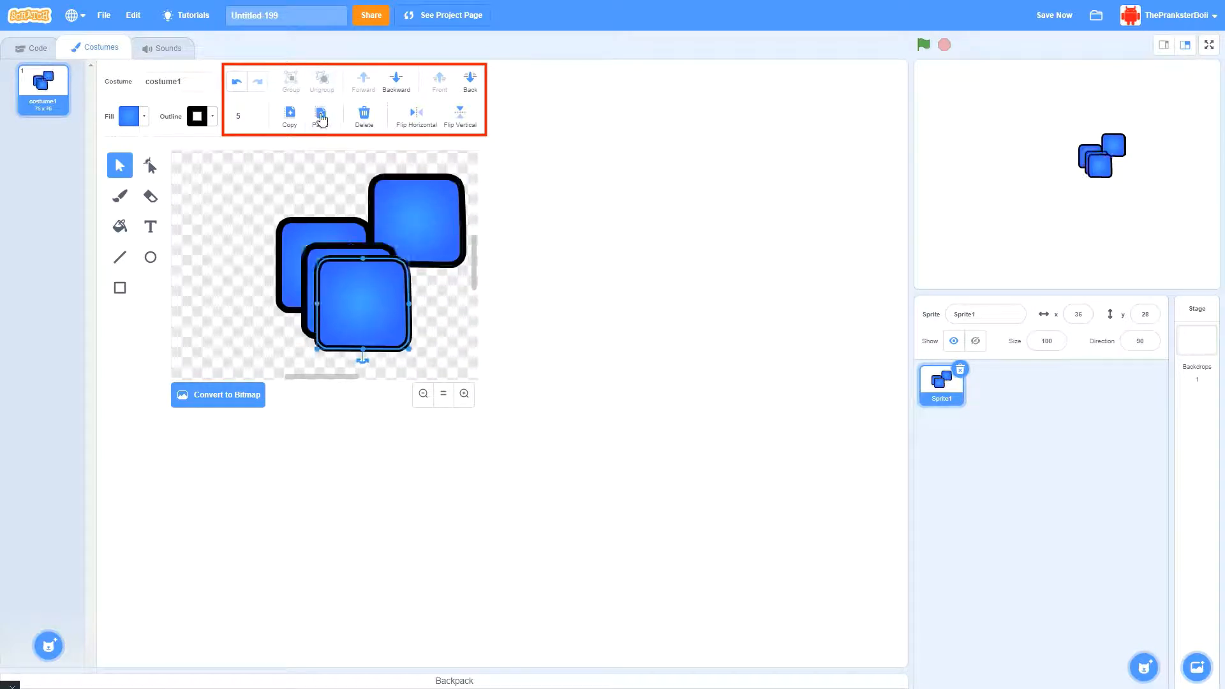
click(319, 116)
click(320, 115)
click(320, 115)
click(320, 116)
click(320, 115)
click(320, 115)
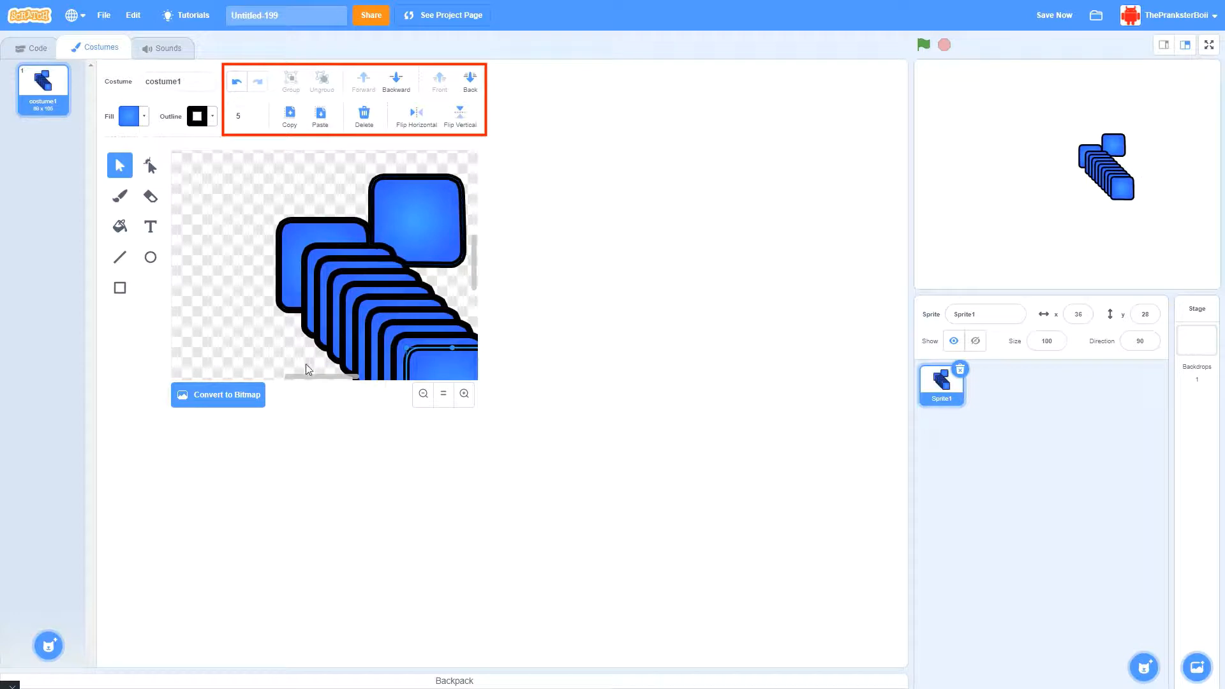
Delete the diagonal cascade of pasted squares and the upper-right copy, keeping only the original blue square
drag(307, 351, 372, 338)
drag(459, 310, 473, 321)
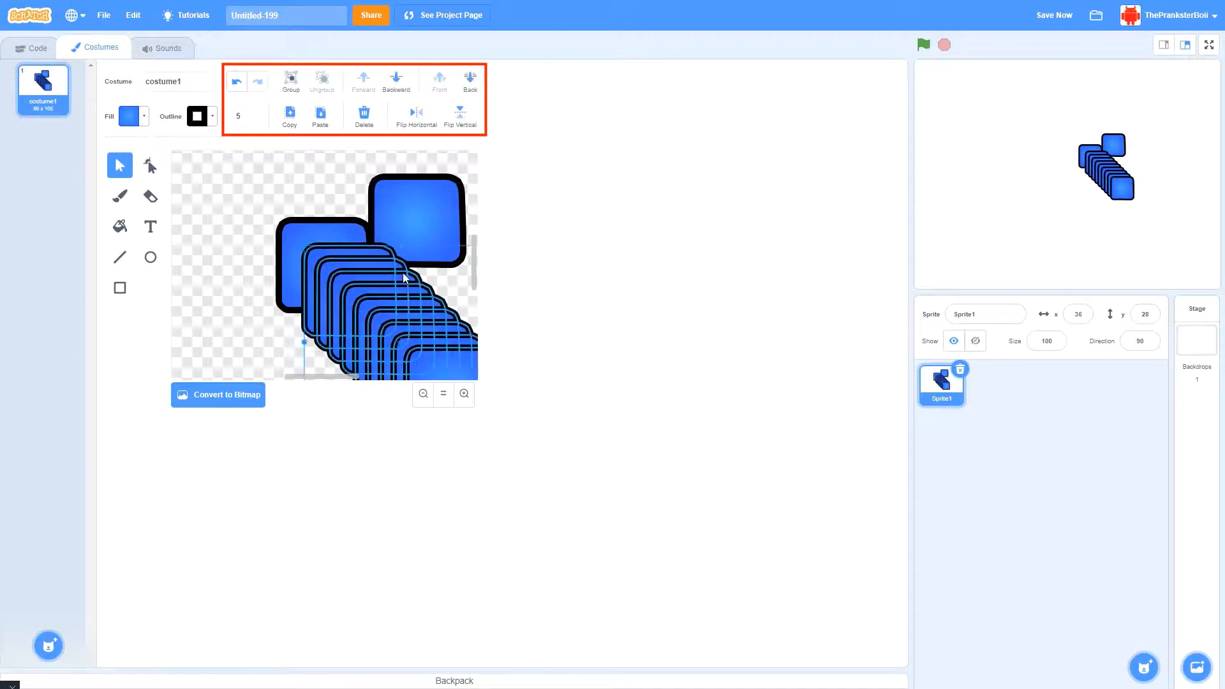
key(Delete)
click(405, 241)
key(Delete)
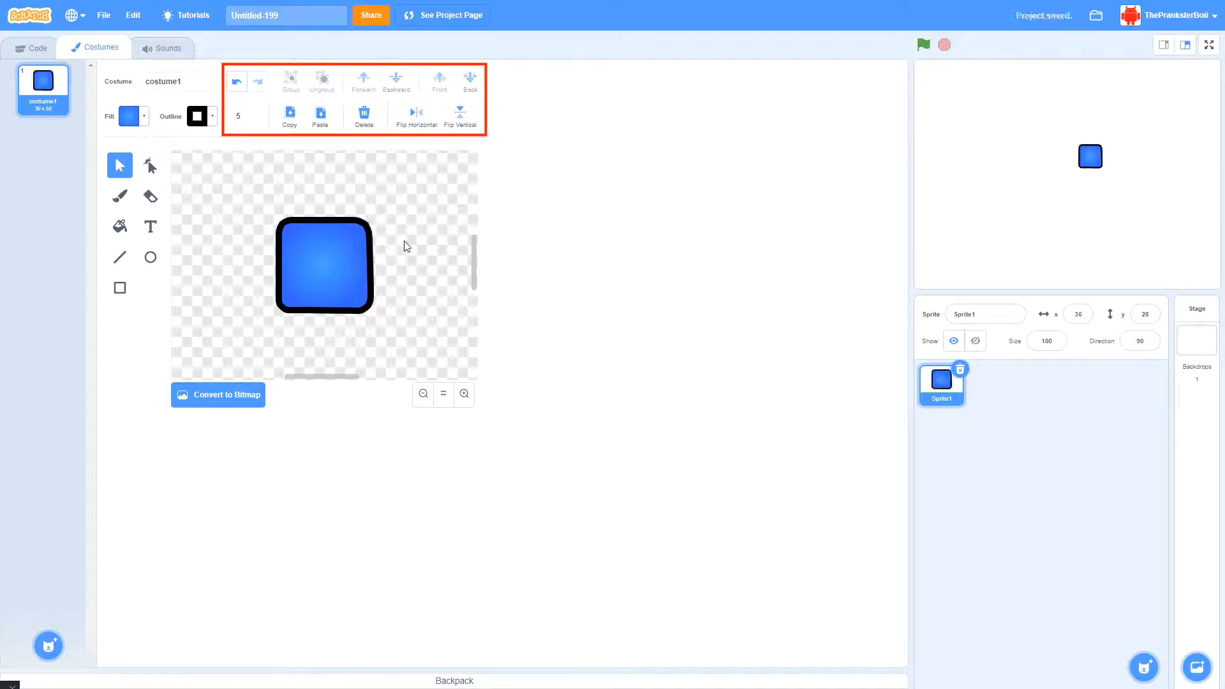
Copy the blue square, paste it, and place the copy directly against the original's right side
click(345, 261)
click(290, 121)
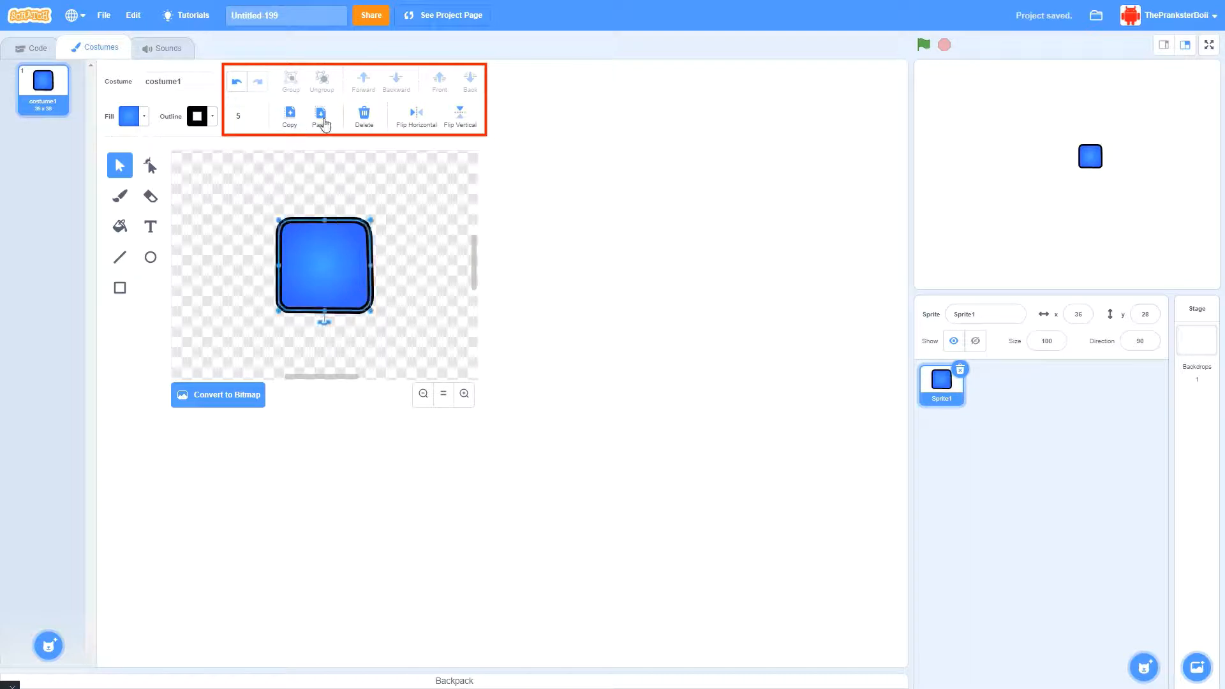
click(322, 121)
drag(335, 294, 415, 282)
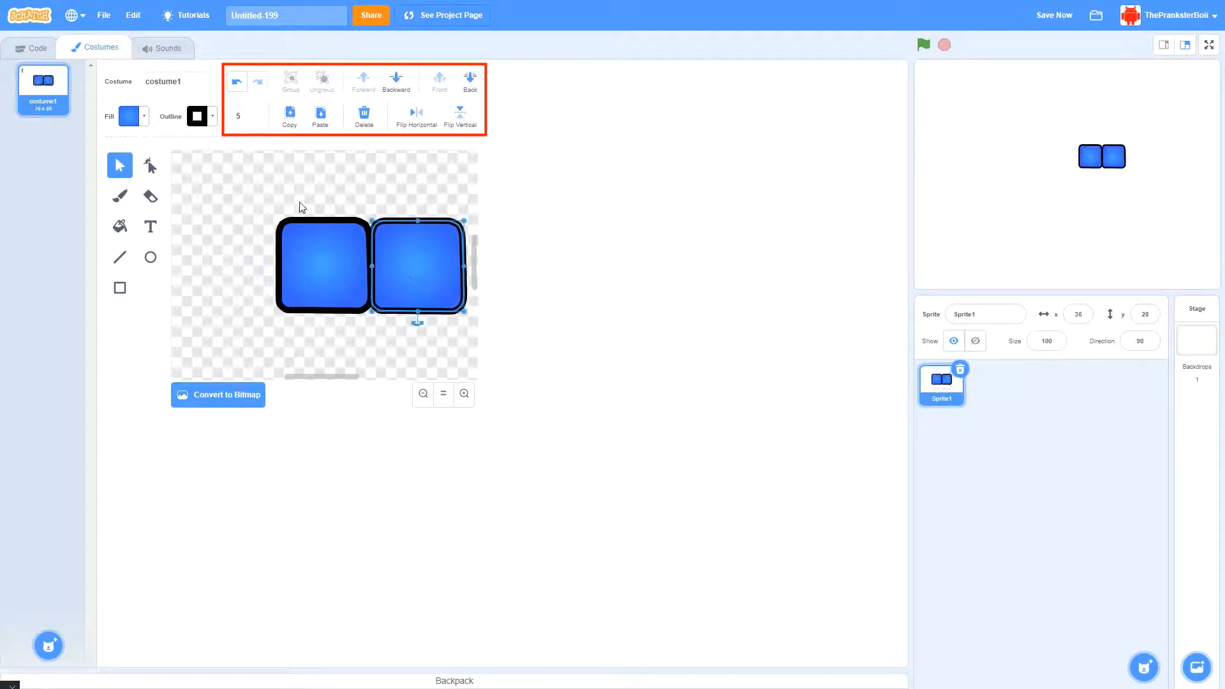
Group the two blue squares and move the group to the centre of the canvas
drag(297, 205, 424, 278)
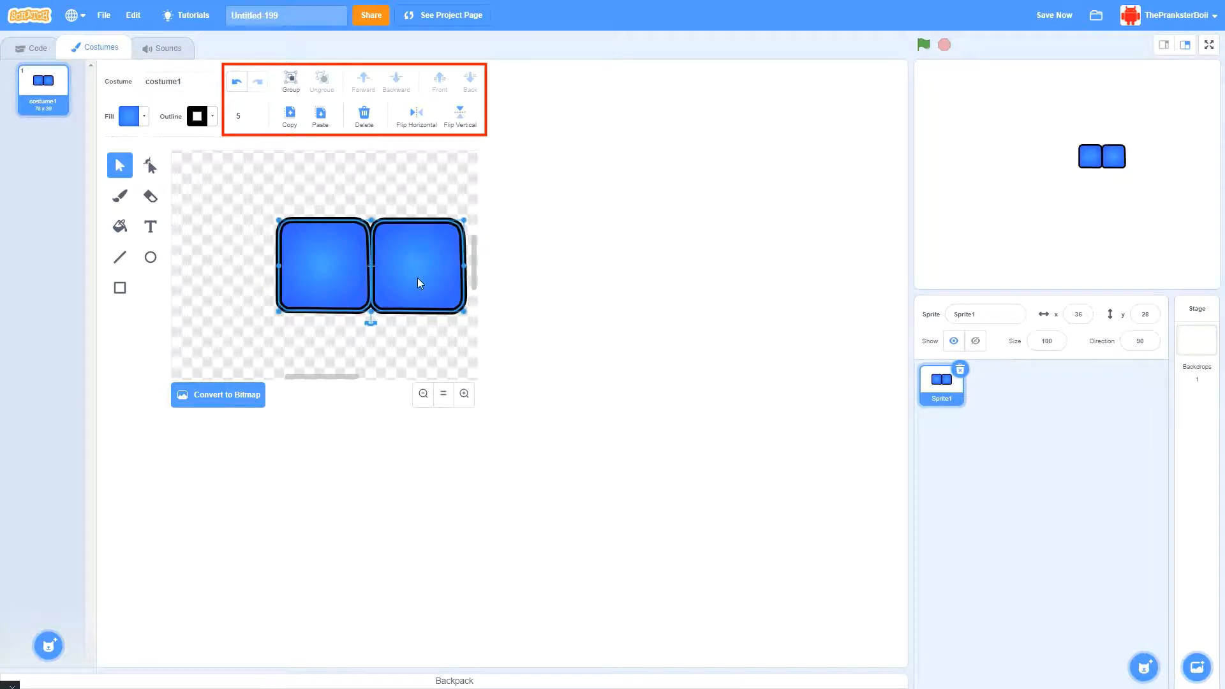
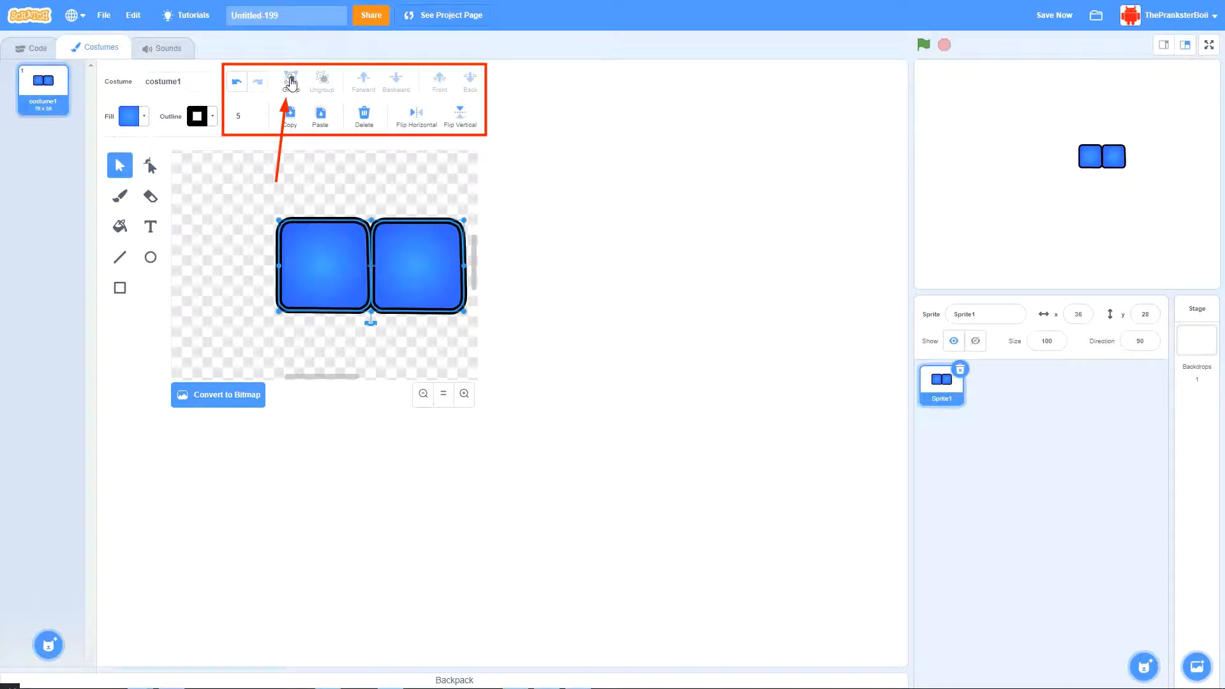
click(291, 80)
click(248, 191)
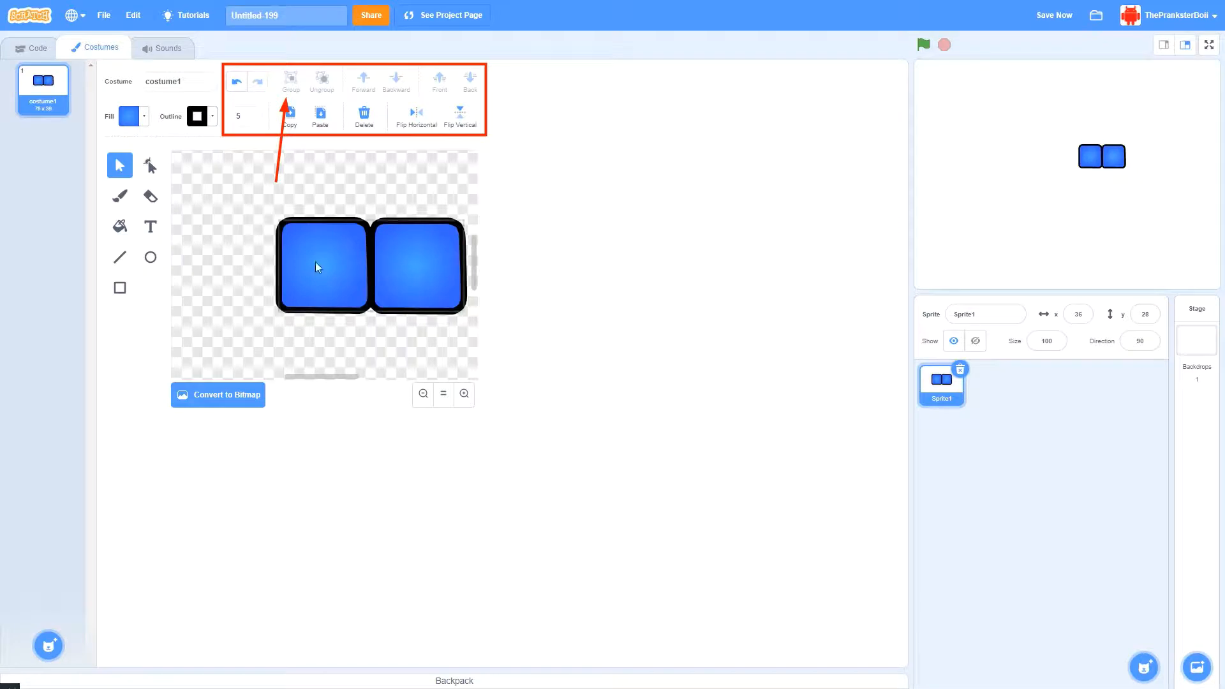
click(373, 268)
drag(373, 269, 324, 267)
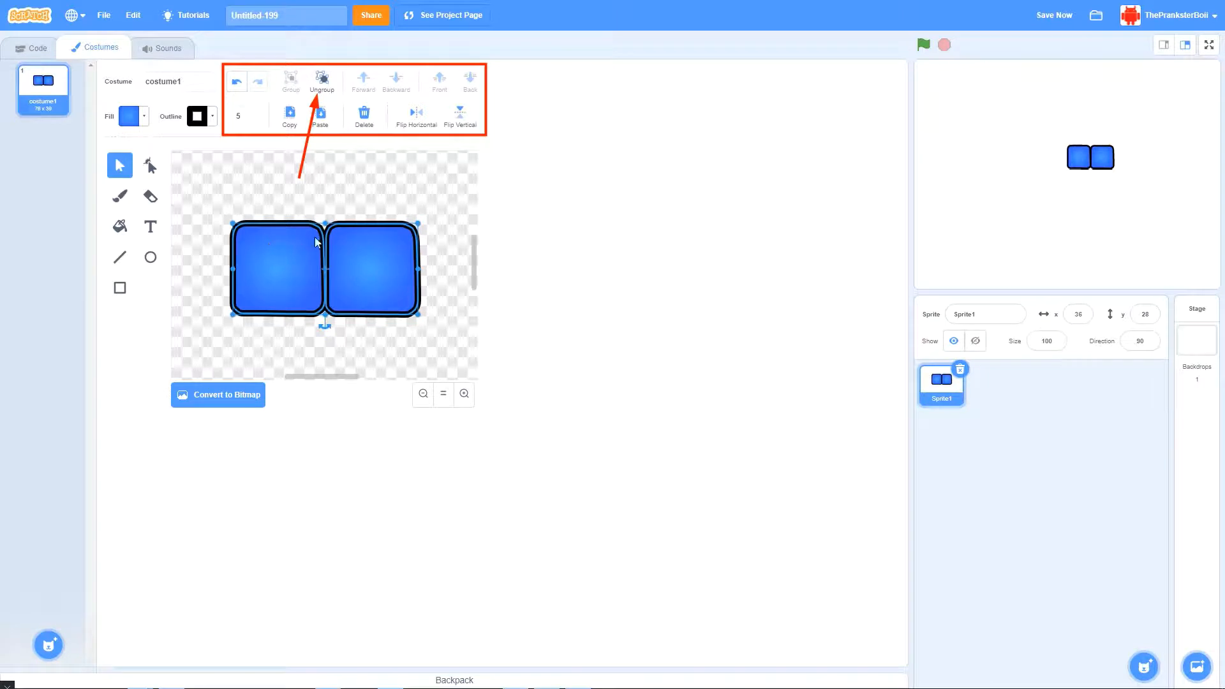
mouse_move(319, 270)
mouse_down()
mouse_move(331, 229)
mouse_move(323, 271)
mouse_move(318, 263)
mouse_up()
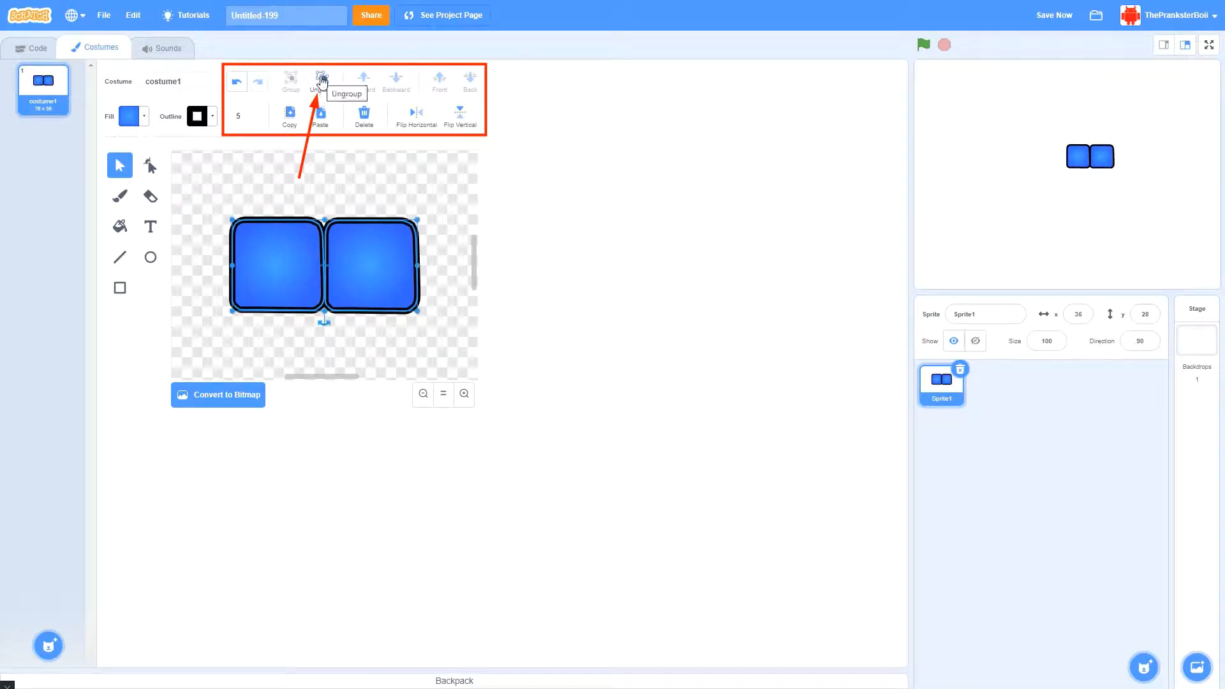
Ungroup the two blue squares and move each one separately so that they overlap
click(321, 81)
click(265, 186)
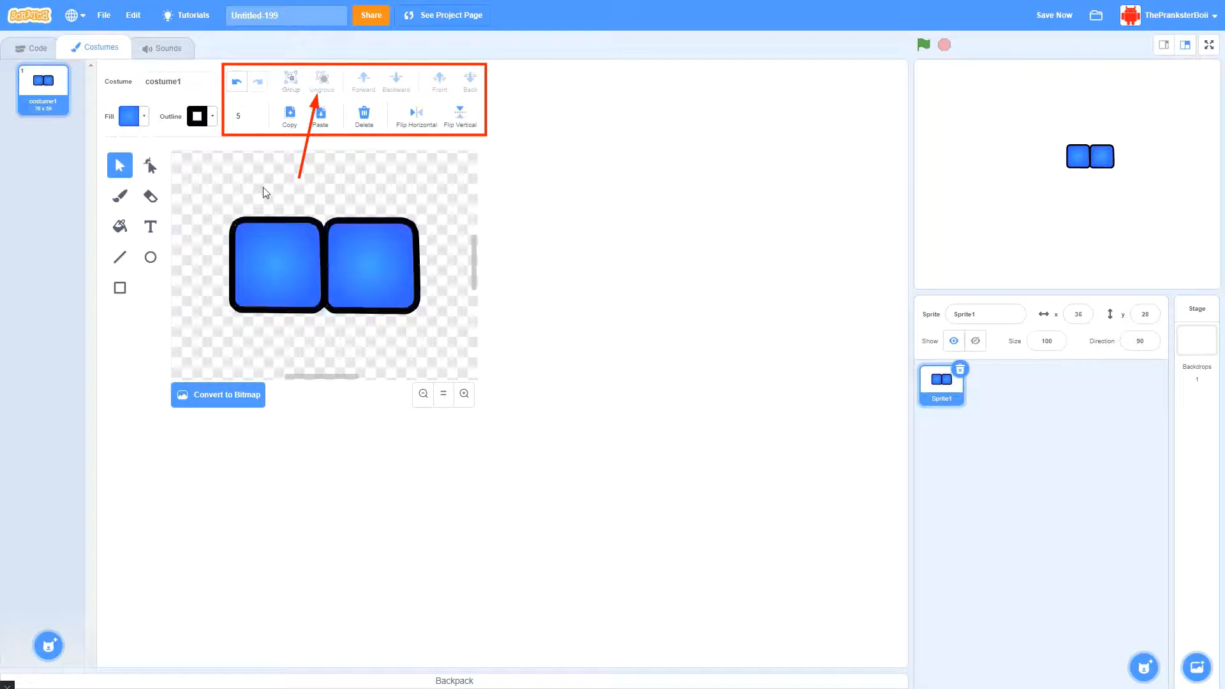
drag(274, 263, 232, 214)
drag(381, 240, 338, 265)
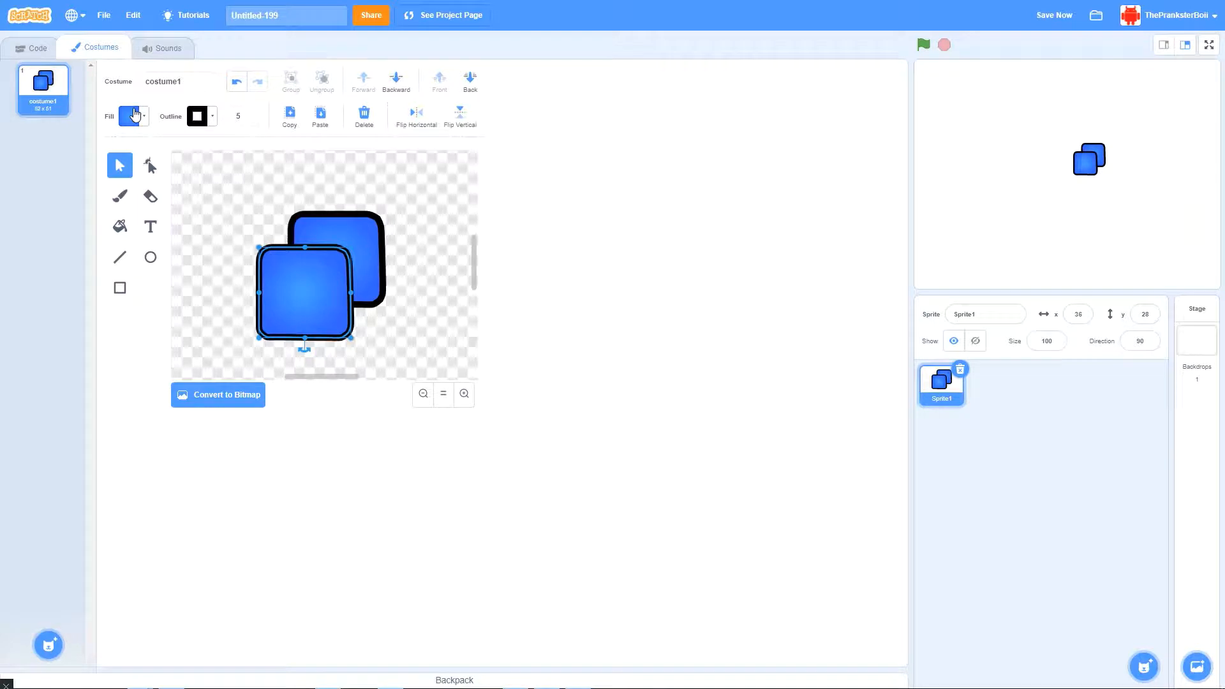
Reposition the front blue square so it overlaps the upper-left corner of the square behind it
mouse_move(315, 267)
mouse_down()
mouse_move(285, 276)
mouse_move(315, 278)
mouse_up()
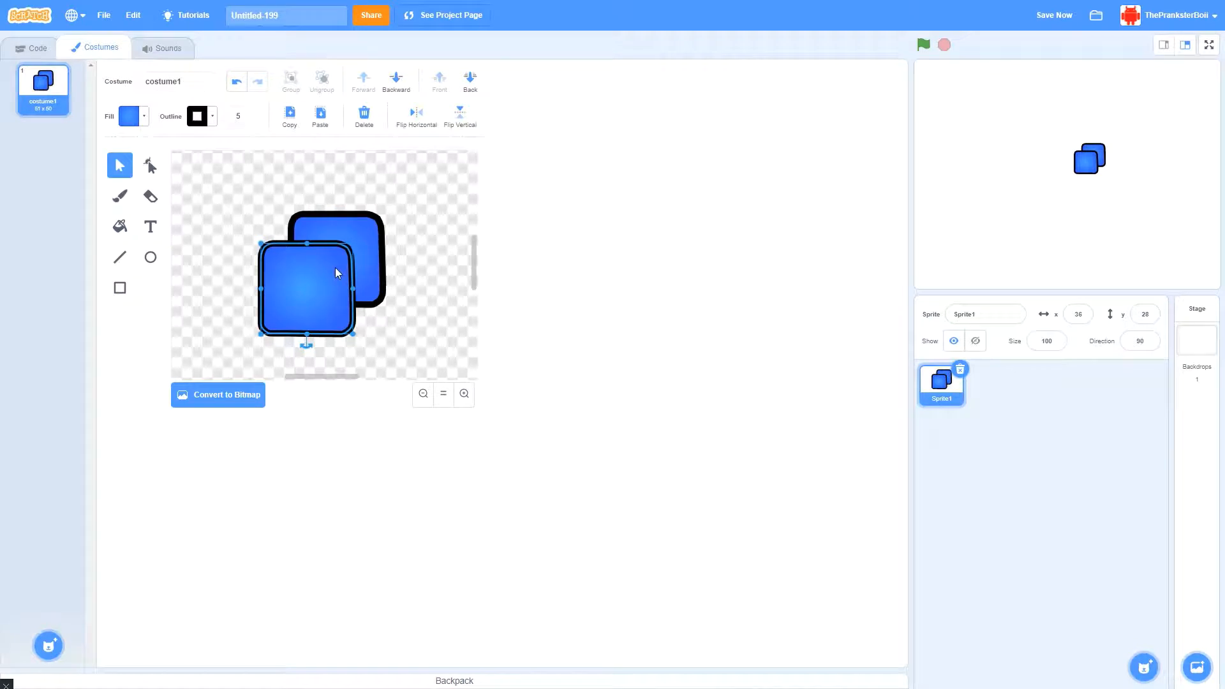
mouse_move(294, 275)
mouse_down()
mouse_move(332, 286)
mouse_move(316, 281)
mouse_move(361, 262)
mouse_move(377, 200)
mouse_move(386, 240)
mouse_move(297, 242)
mouse_move(285, 251)
mouse_move(306, 257)
mouse_move(289, 247)
mouse_move(260, 276)
mouse_move(307, 246)
mouse_up()
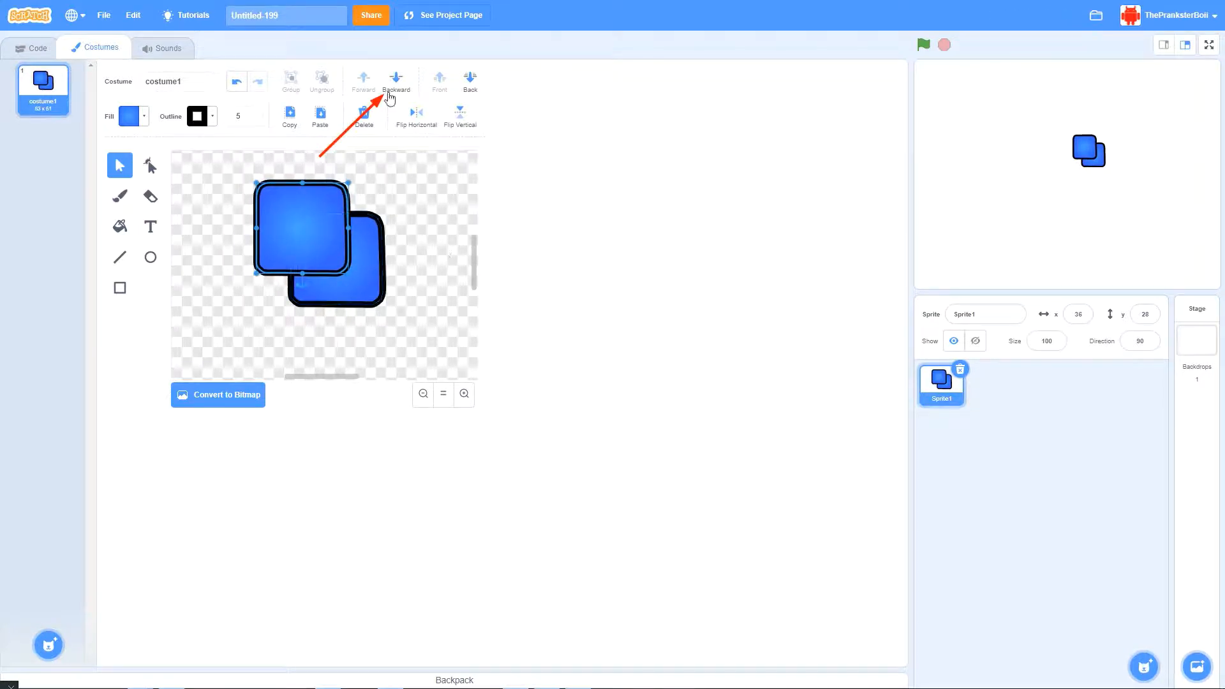
drag(296, 229, 296, 223)
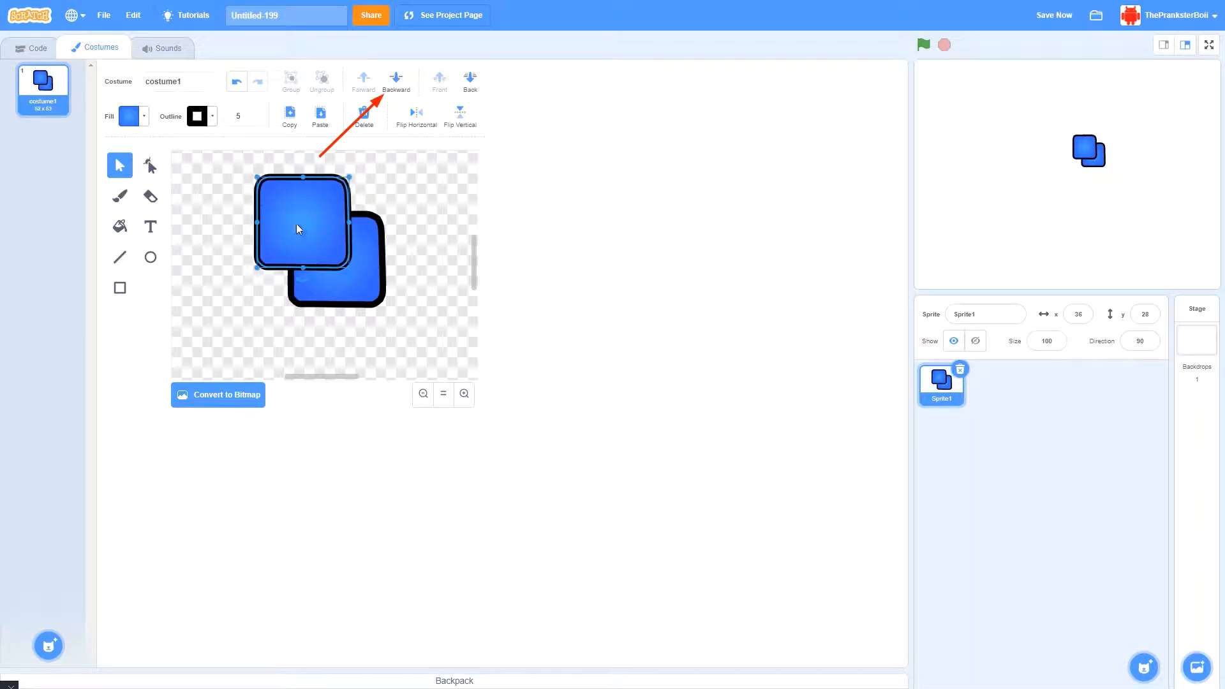
Send the upper-left square backward one layer, bring it forward again, and move it to the upper right of the other square
click(396, 81)
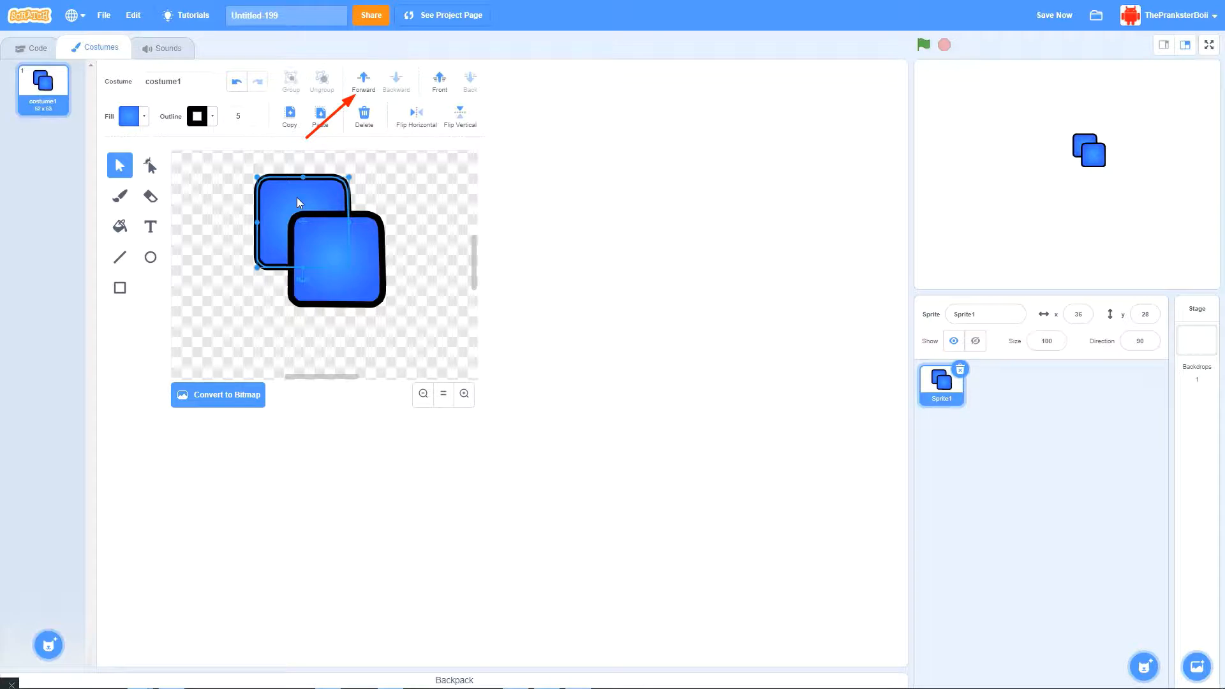
click(232, 90)
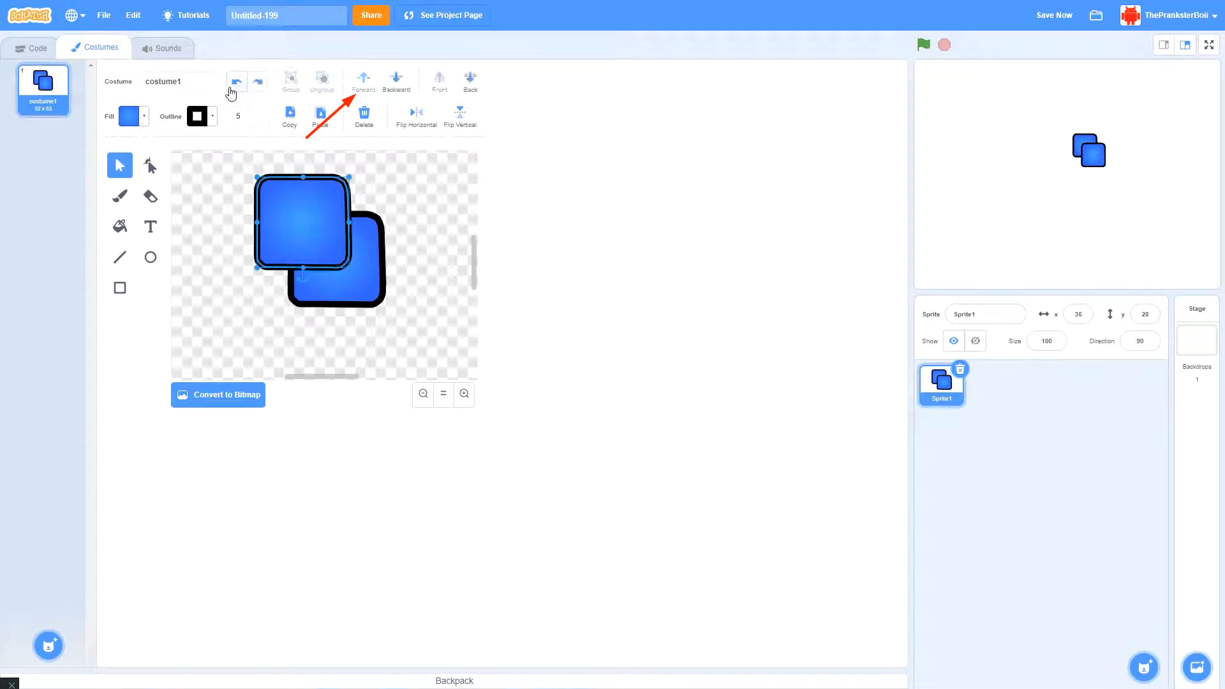
click(263, 88)
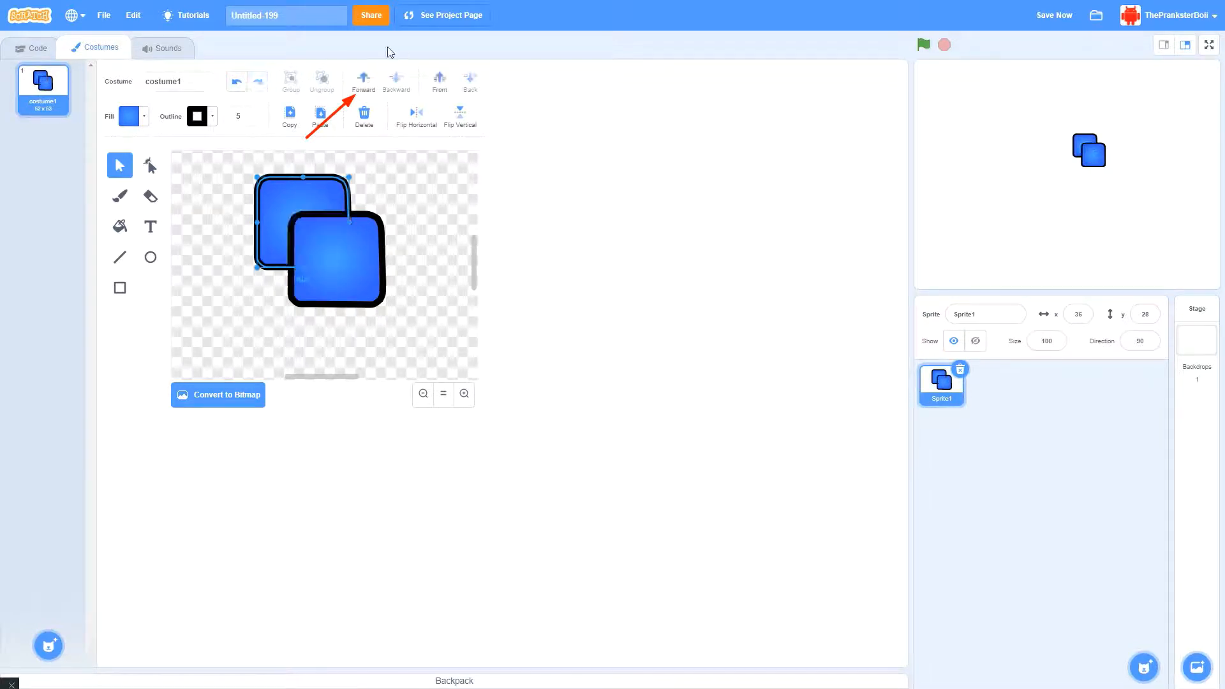
click(369, 82)
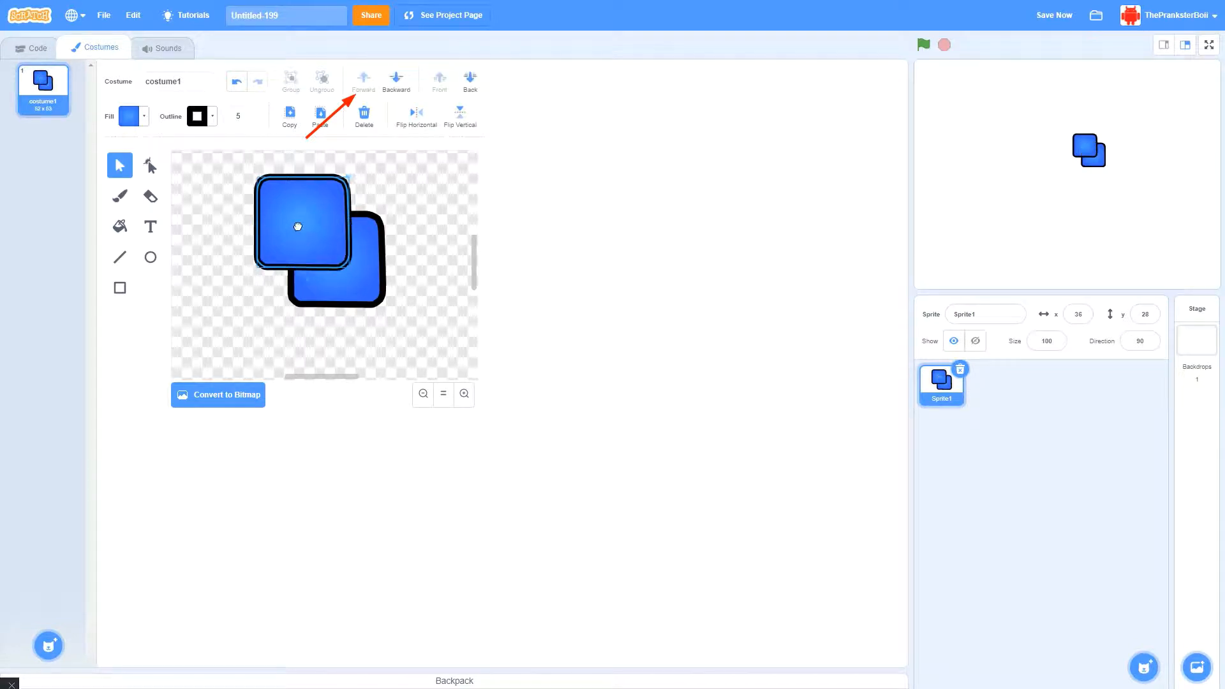
drag(298, 226, 366, 213)
In the sprite's Looks blocks, switch the go-to-layer block's option to back and return it to front
click(27, 48)
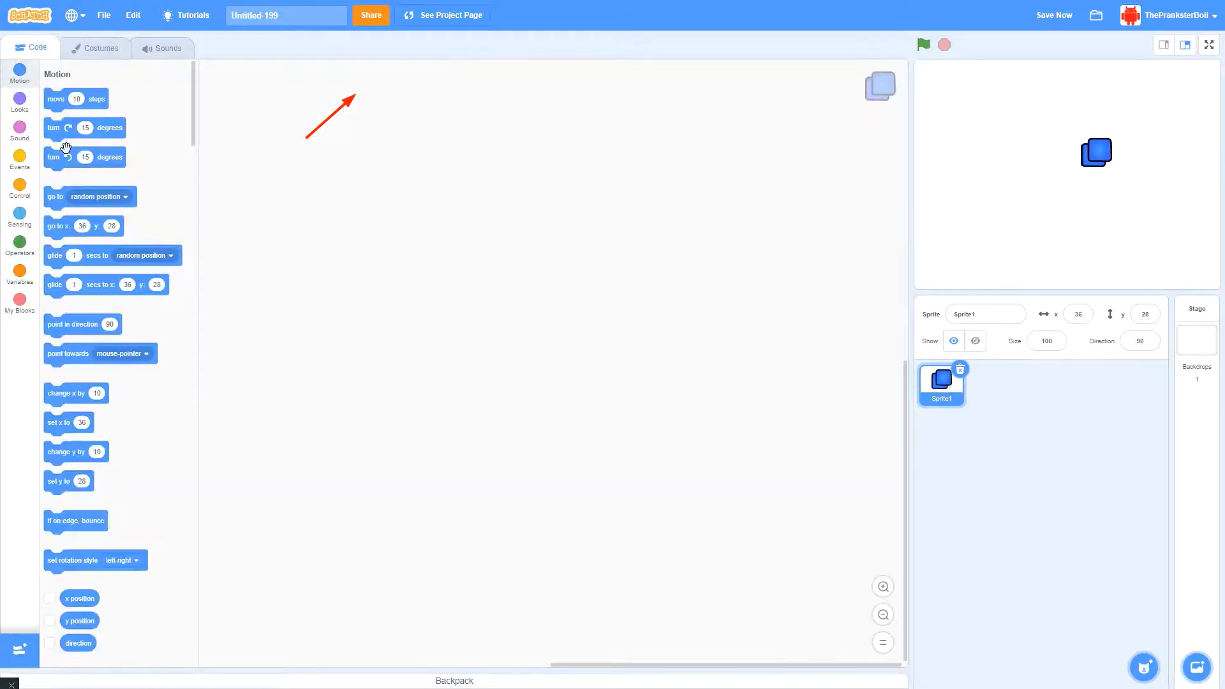
click(19, 101)
scroll(56, 278, down, 2)
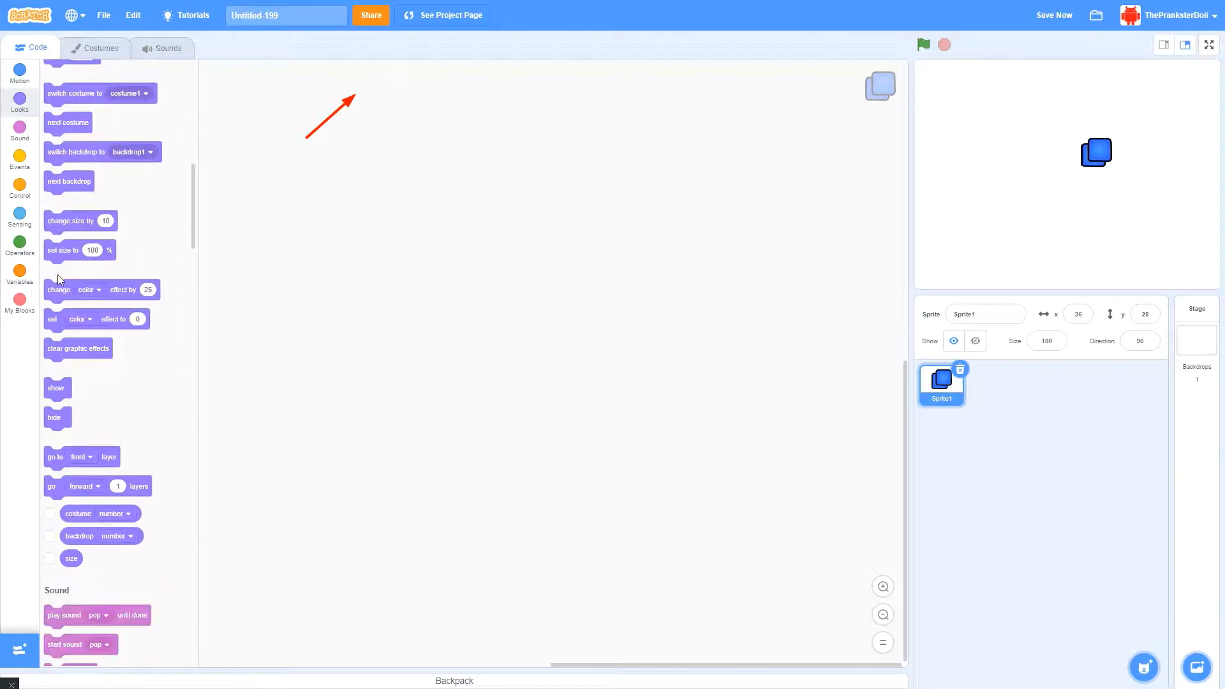
click(74, 458)
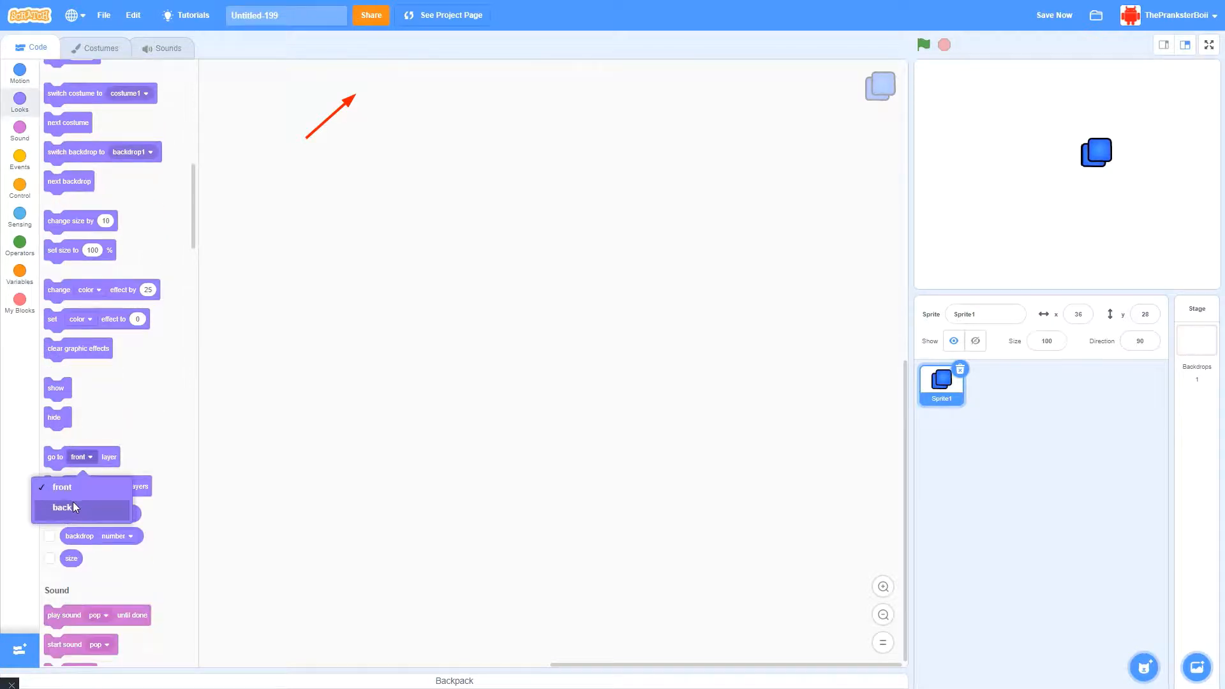
click(74, 504)
click(80, 458)
click(74, 490)
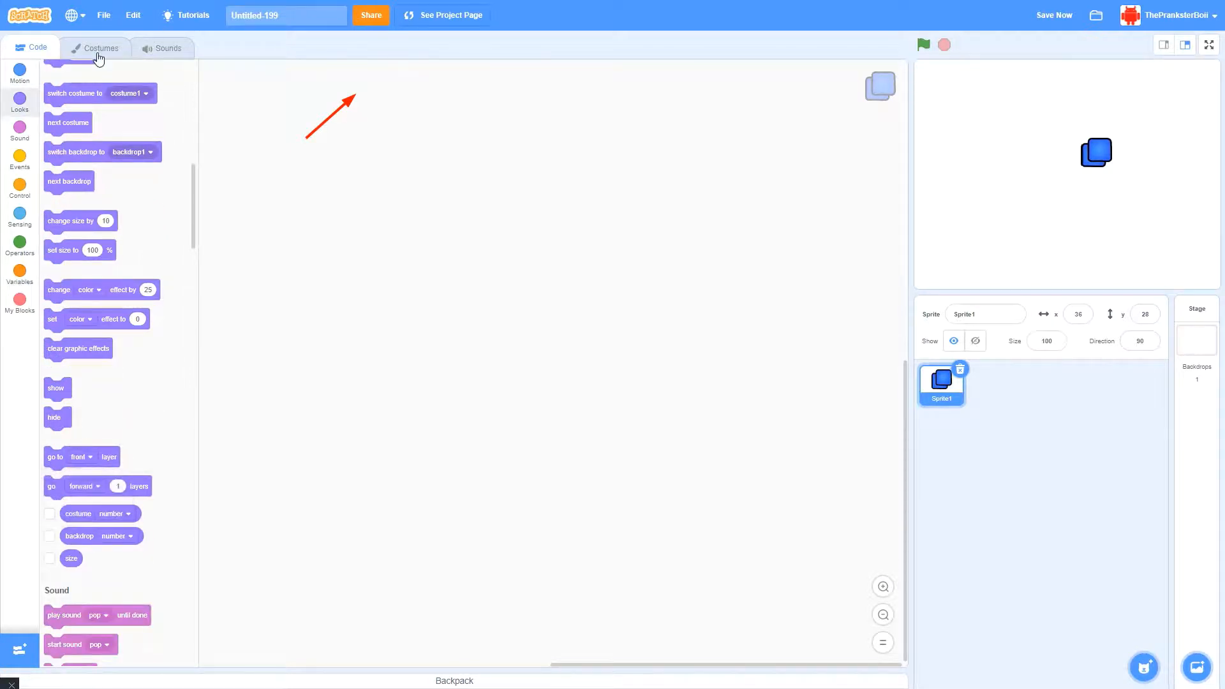
Reposition the overlapping squares in the costume, sending one backward and bringing the upper-right one forward on top
click(98, 51)
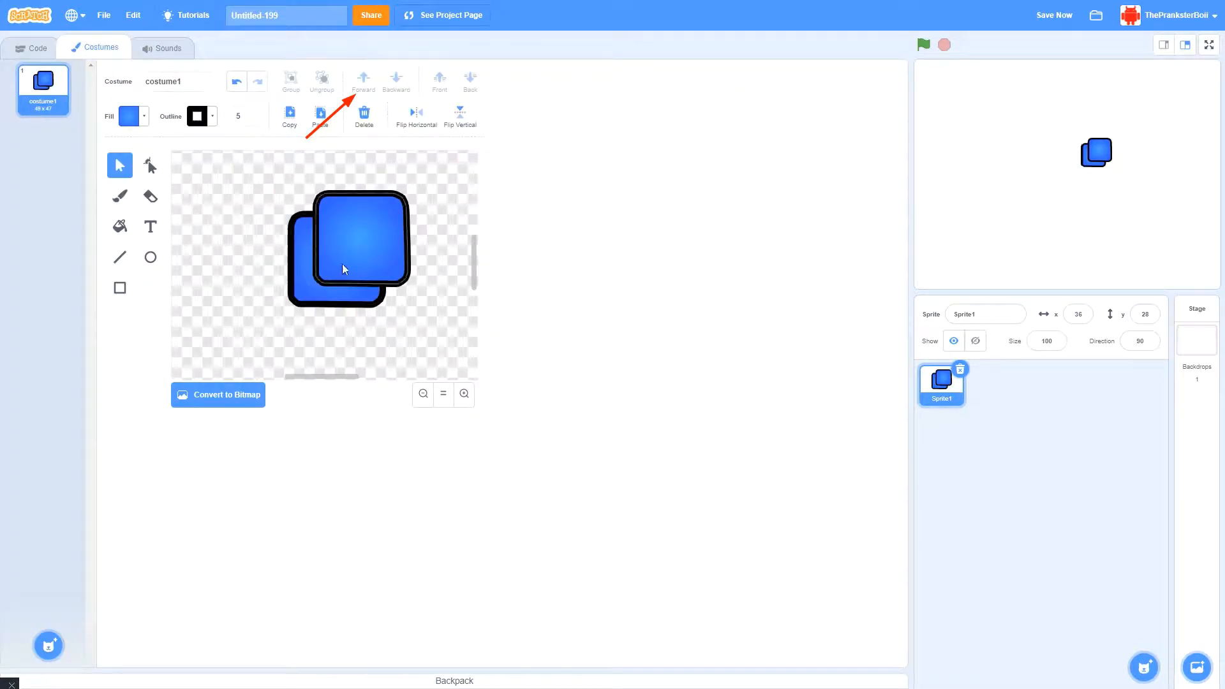
drag(342, 263, 316, 273)
click(400, 85)
click(396, 82)
drag(407, 256, 354, 239)
click(364, 80)
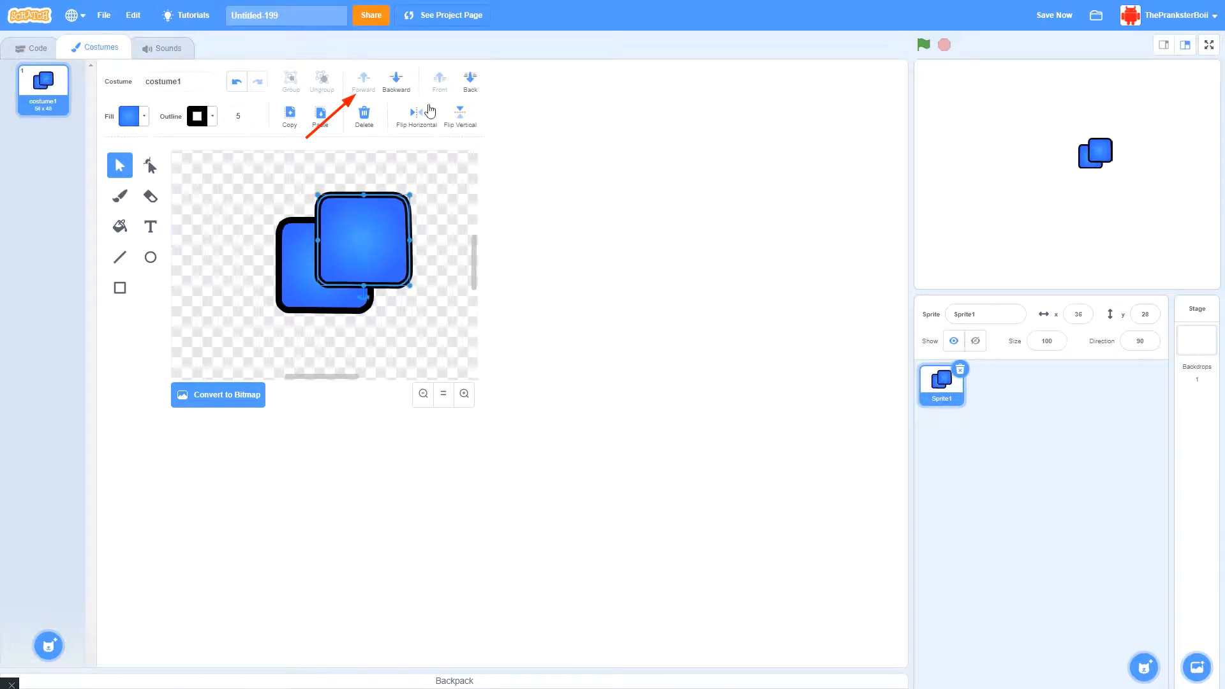
Send the upper-right square to the back and bring it to the front, and move the lower-left square to the front and back again
click(470, 80)
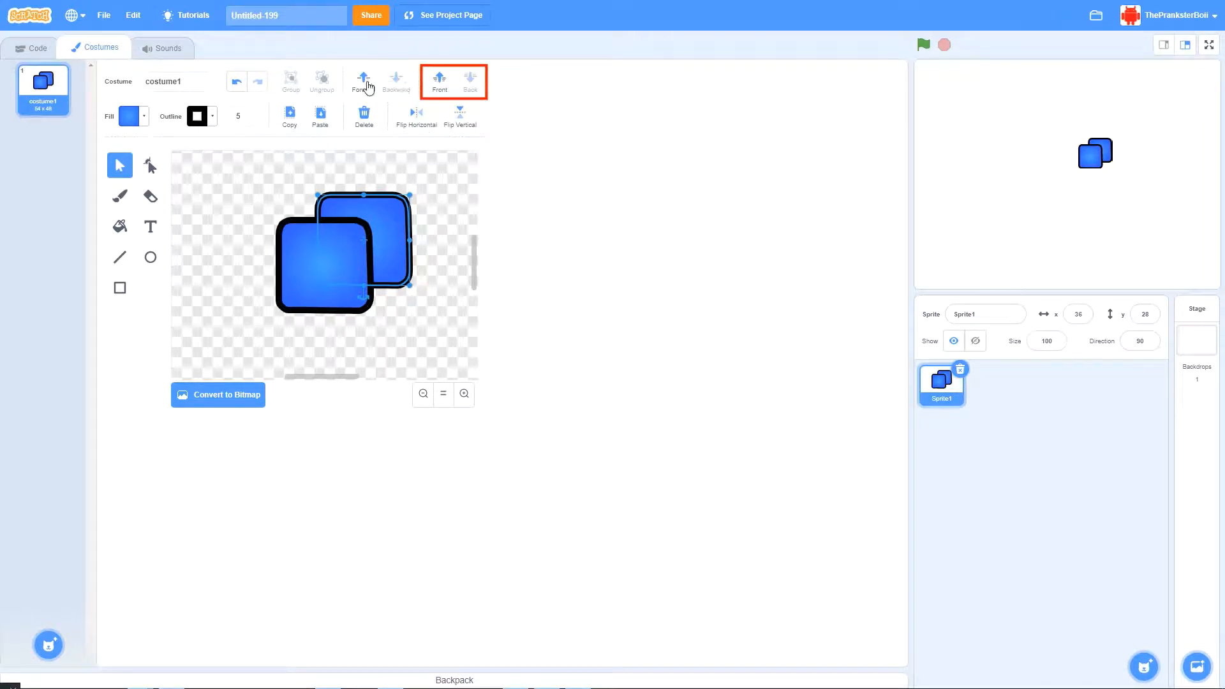
click(441, 81)
click(304, 271)
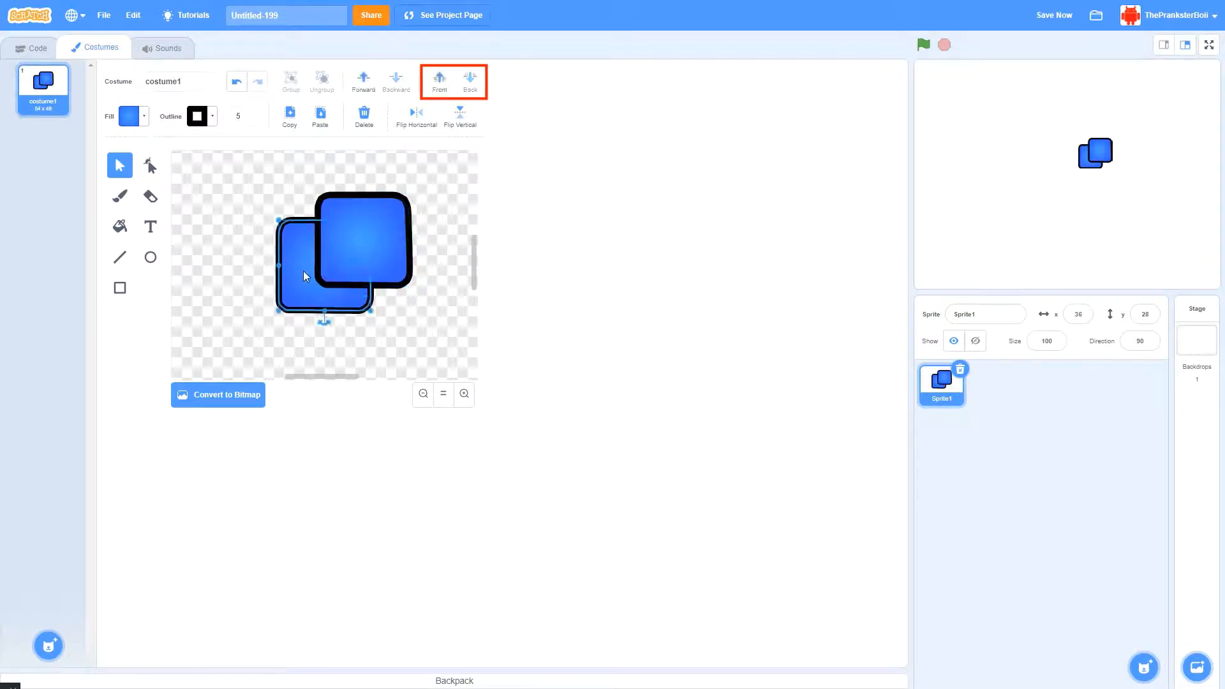
click(439, 86)
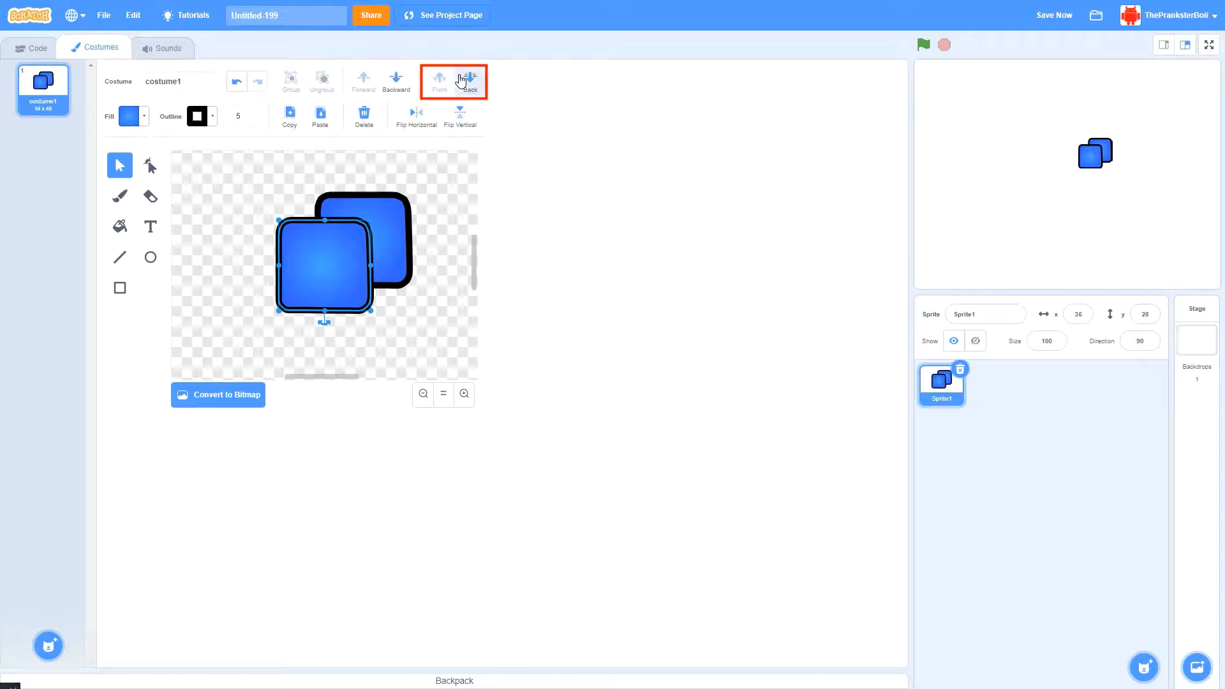
click(463, 83)
Duplicate the upper-right square and place the copy above and to the right of the original
click(372, 222)
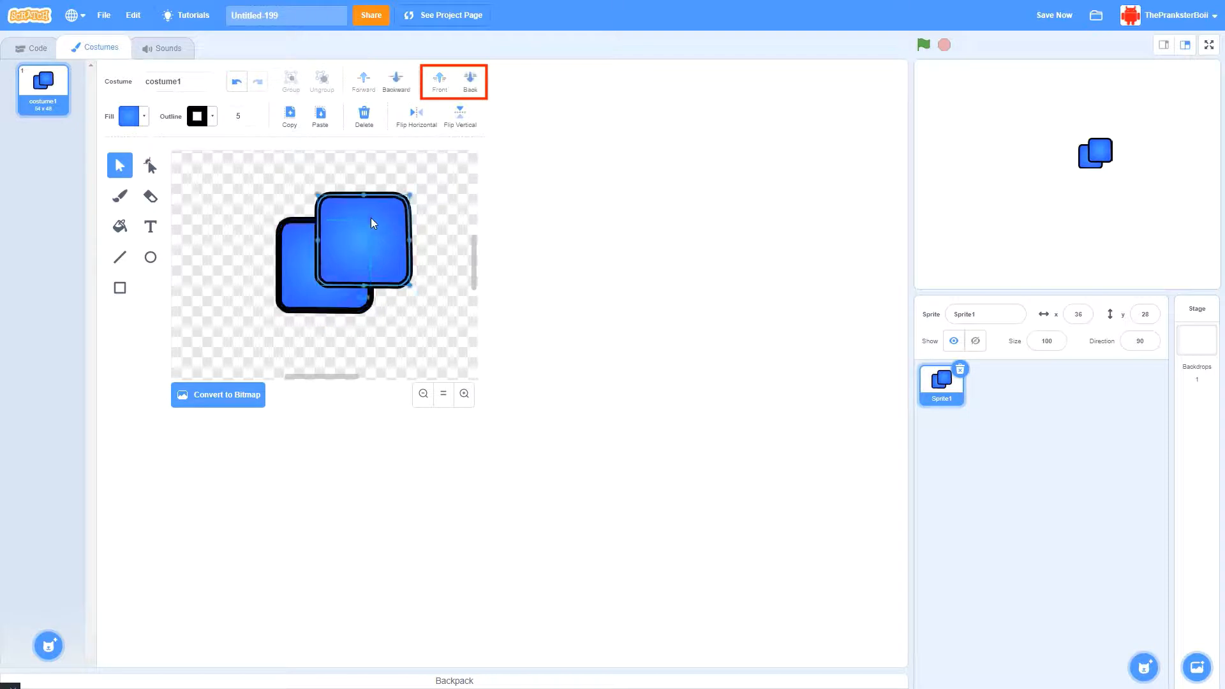
click(290, 118)
click(320, 118)
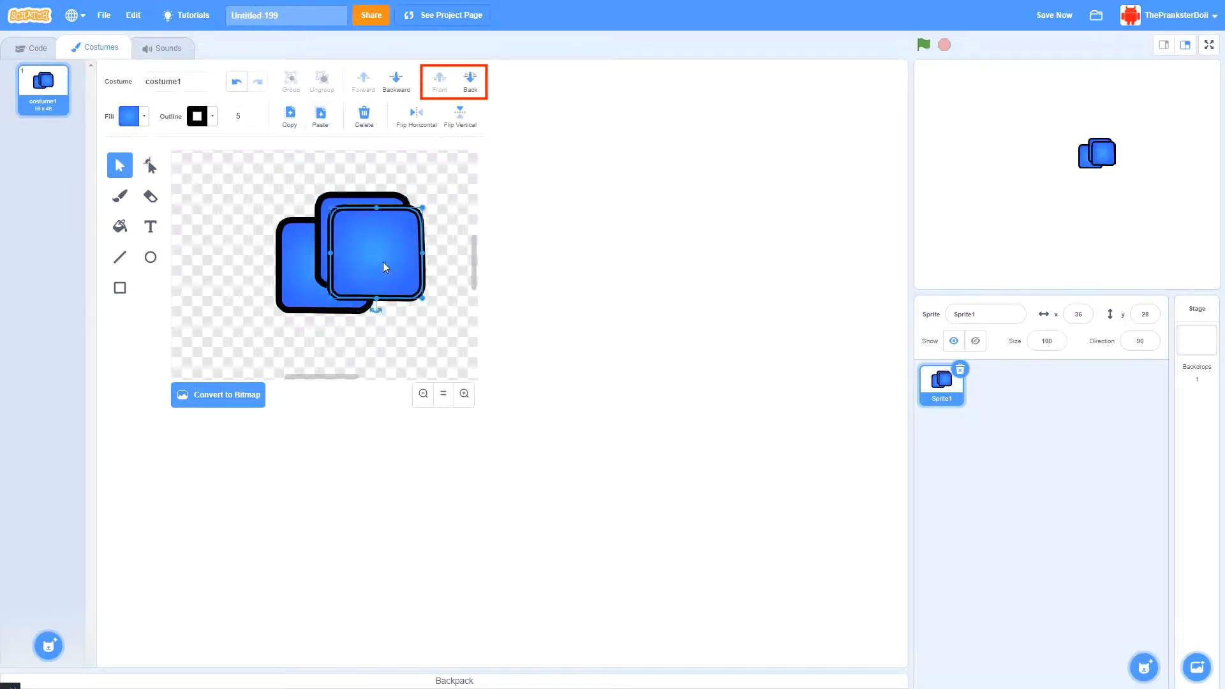
drag(383, 265, 392, 220)
Move the lower-left square toward the other two squares and bring it to the front
click(311, 267)
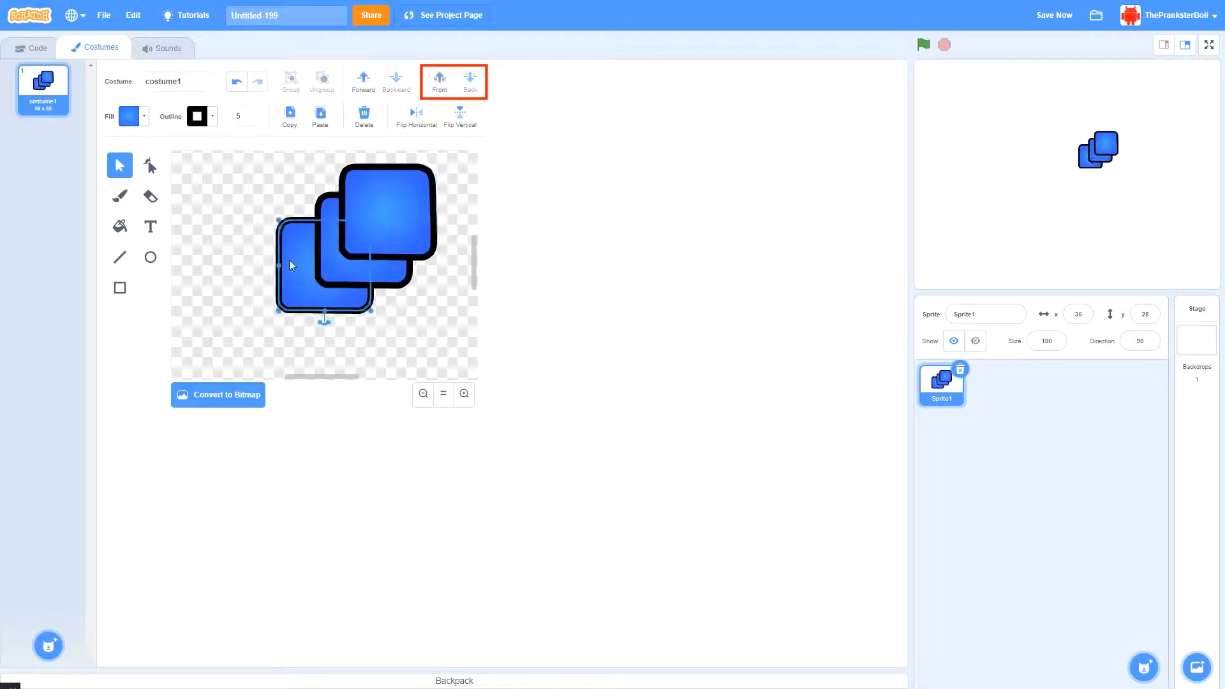
drag(289, 265, 327, 263)
click(444, 84)
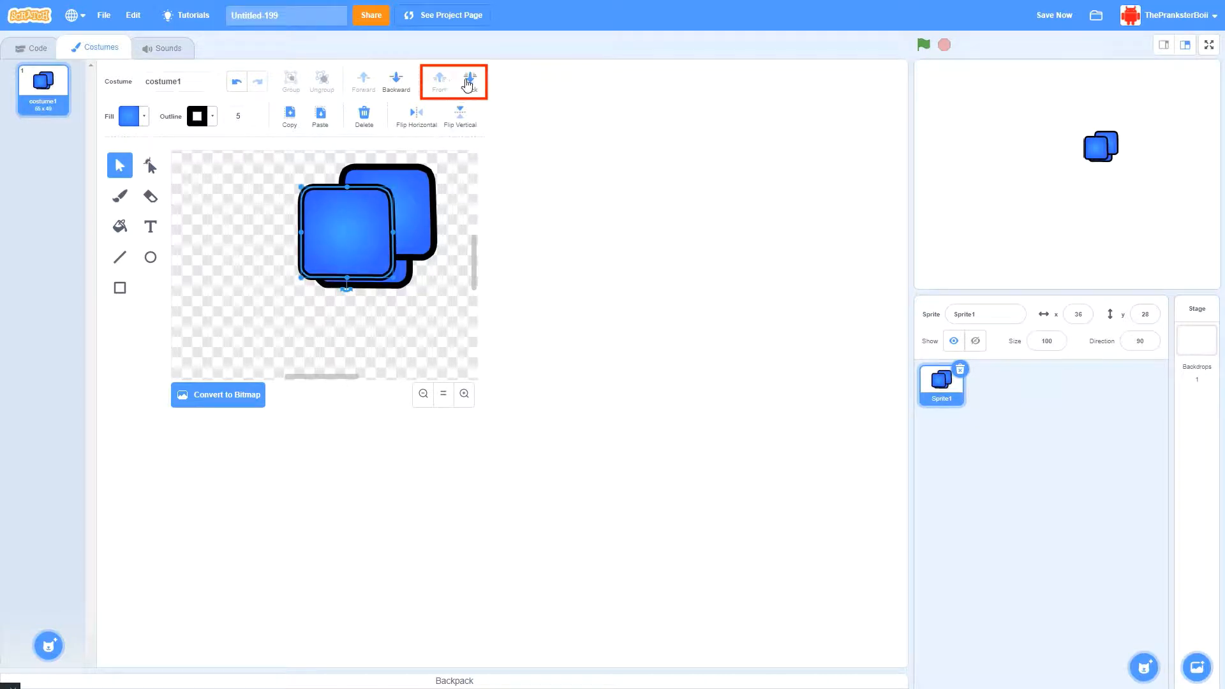
Shift the moved square backward and forward one layer at a time, reposition it, and send it to the back
click(390, 82)
mouse_move(319, 234)
mouse_down()
mouse_move(280, 224)
mouse_move(303, 213)
mouse_move(323, 228)
mouse_move(312, 228)
mouse_move(355, 200)
mouse_move(390, 202)
mouse_move(338, 179)
mouse_move(306, 205)
mouse_move(313, 228)
mouse_up()
click(363, 88)
click(470, 82)
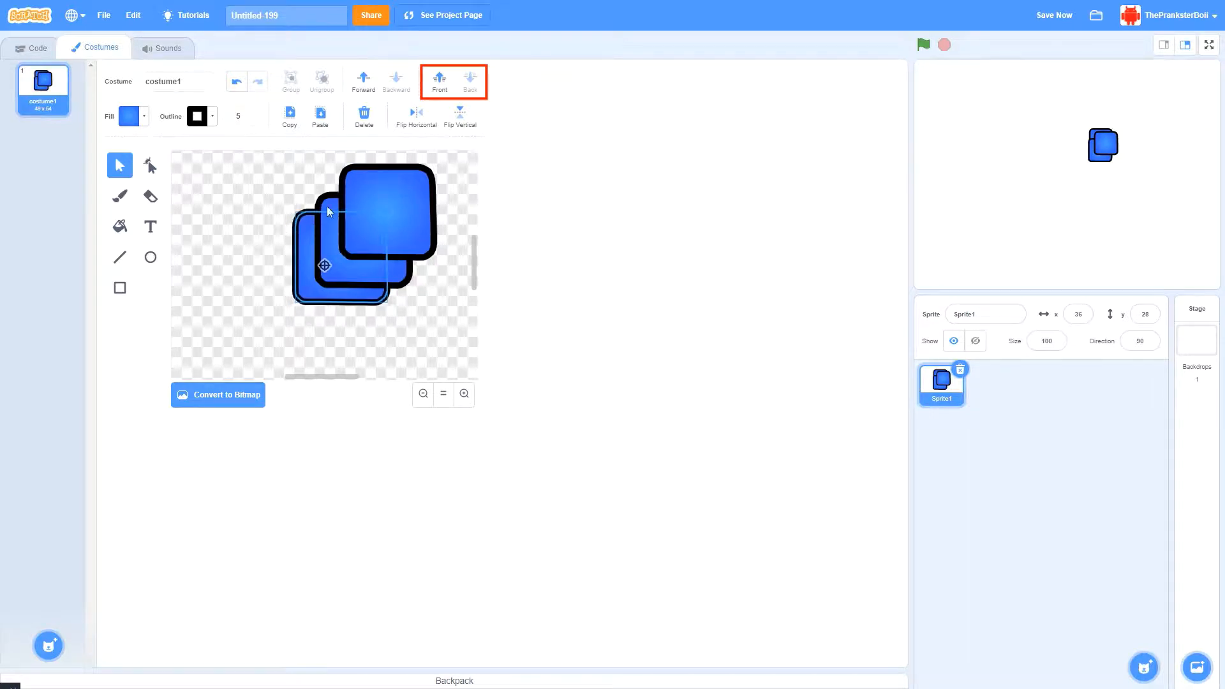
Raise the lower-left square forward layer by layer, send it straight to the back, and raise it one layer again
click(363, 85)
click(371, 86)
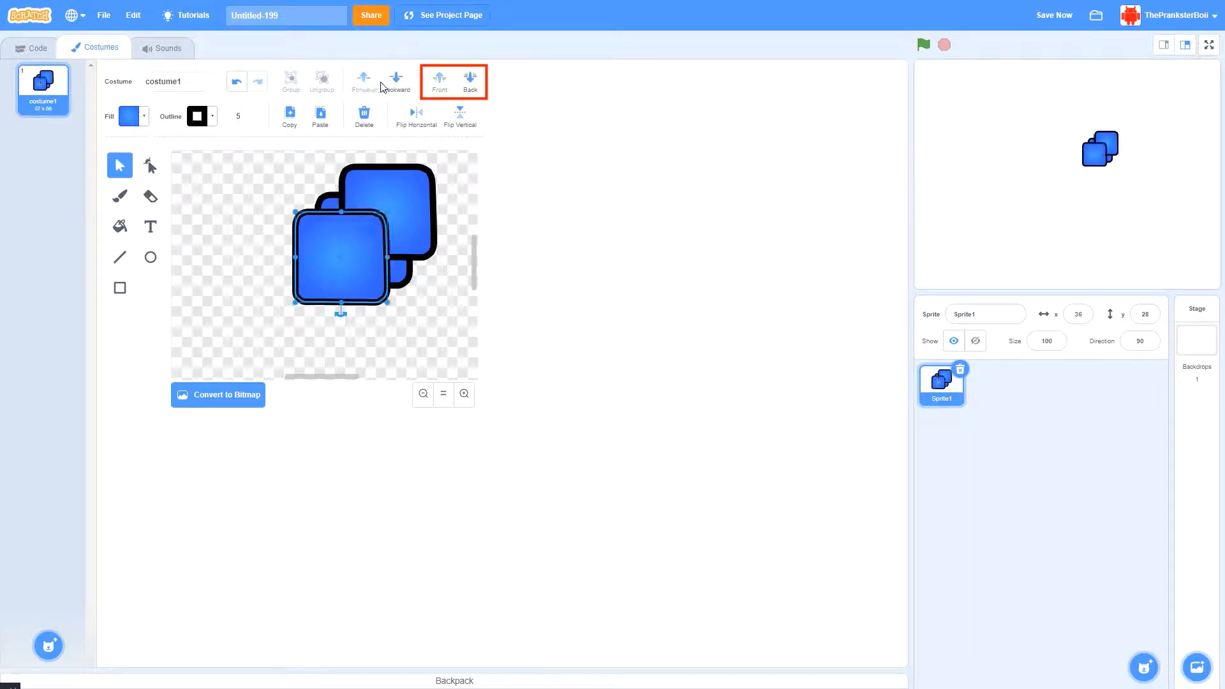
click(470, 85)
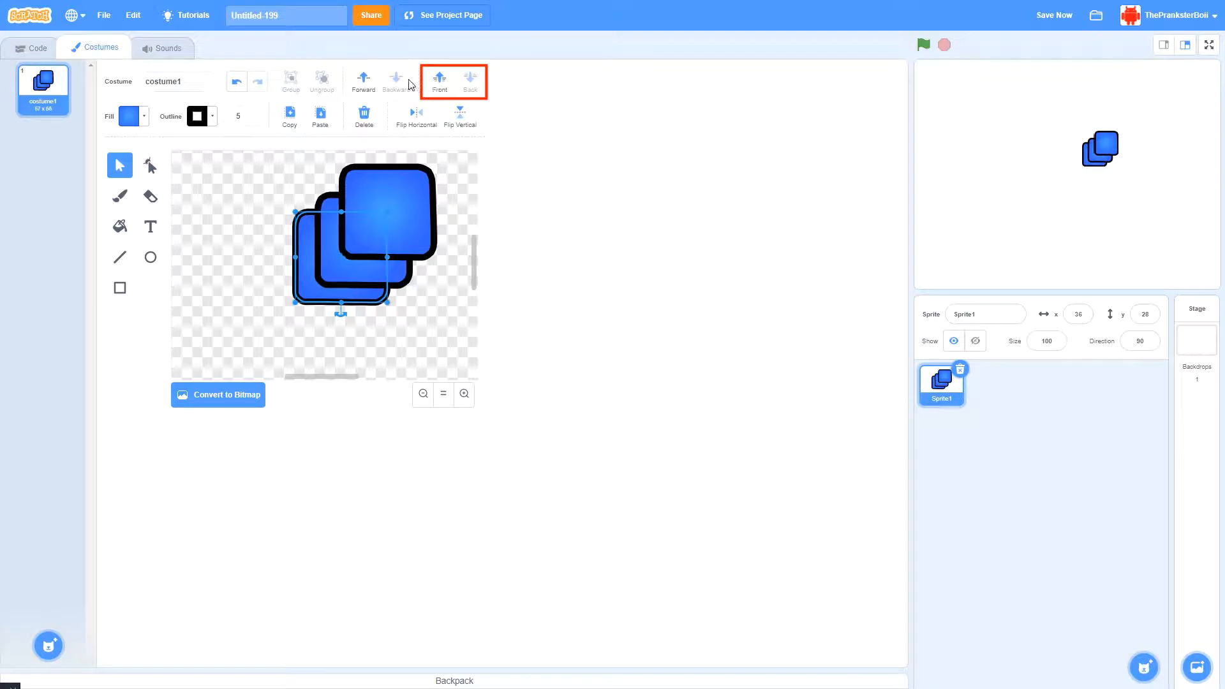
click(365, 82)
Select all three stacked squares and delete them from the costume
drag(328, 266, 375, 219)
drag(276, 178, 310, 272)
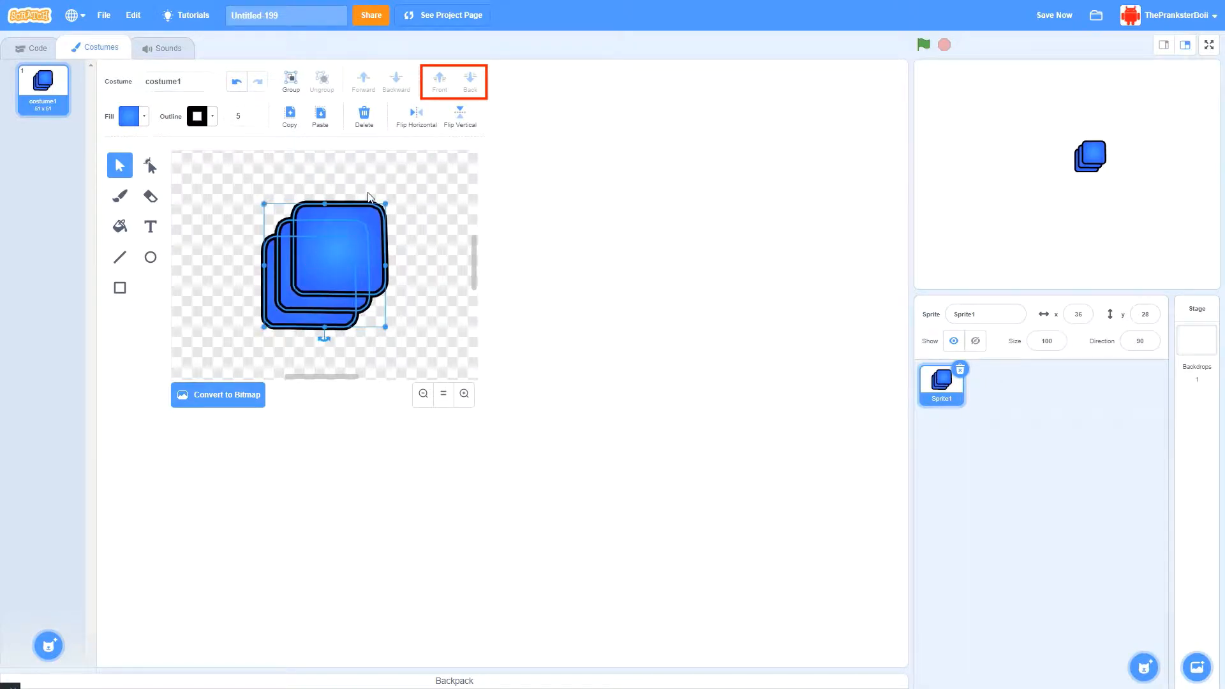
key(Delete)
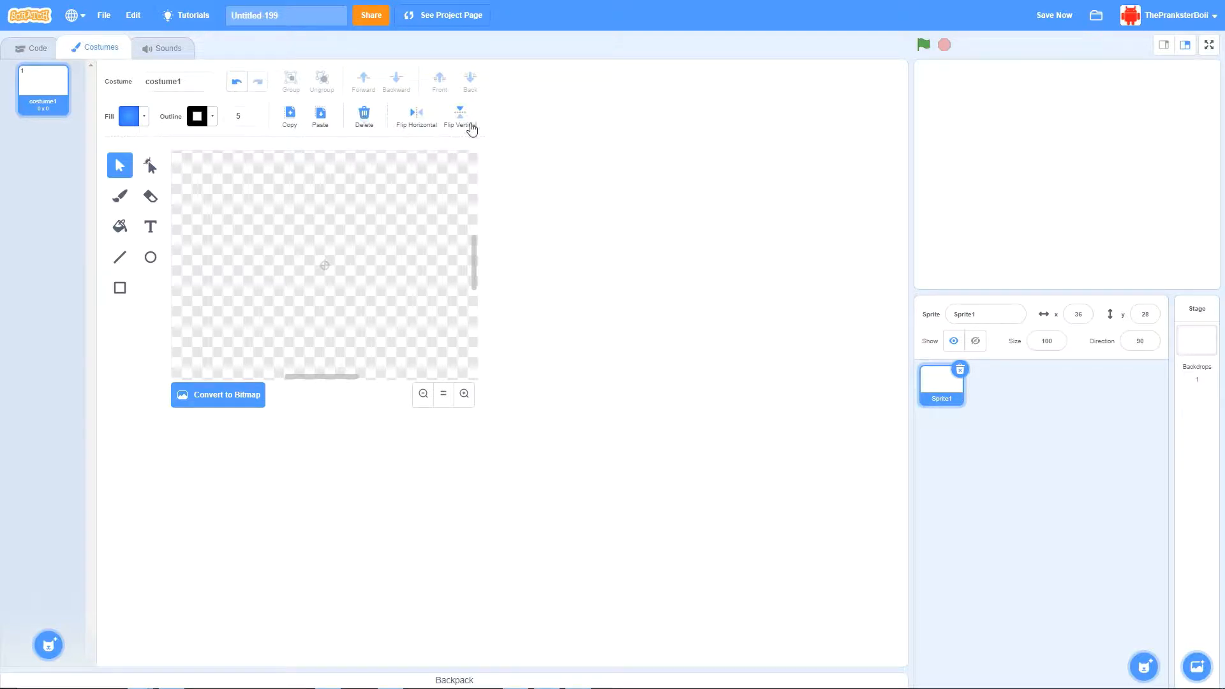
Clear the costume's name and re-enter it as costume1
click(205, 81)
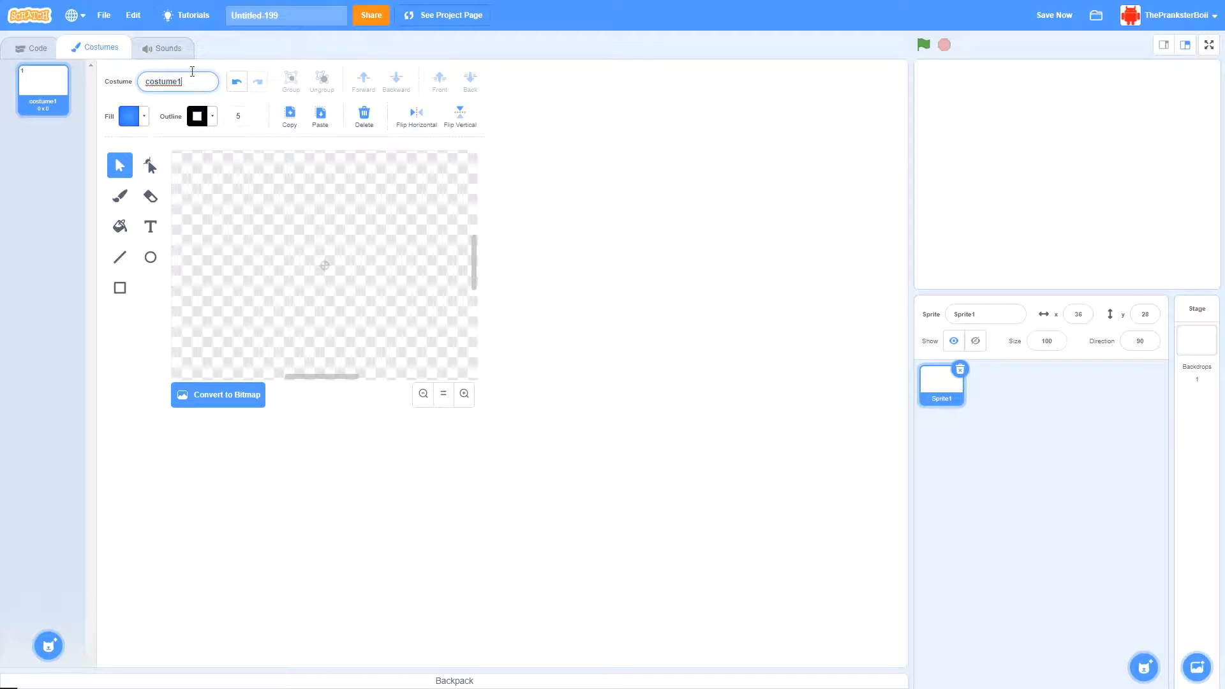
key(BackSpace)
key(BackSpace)
key(BackSpace)
key(BackSpace)
key(BackSpace)
key(BackSpace)
key(BackSpace)
key(BackSpace)
text(Costume1)
key(BackSpace)
text(c)
key(Return)
click(178, 85)
click(126, 349)
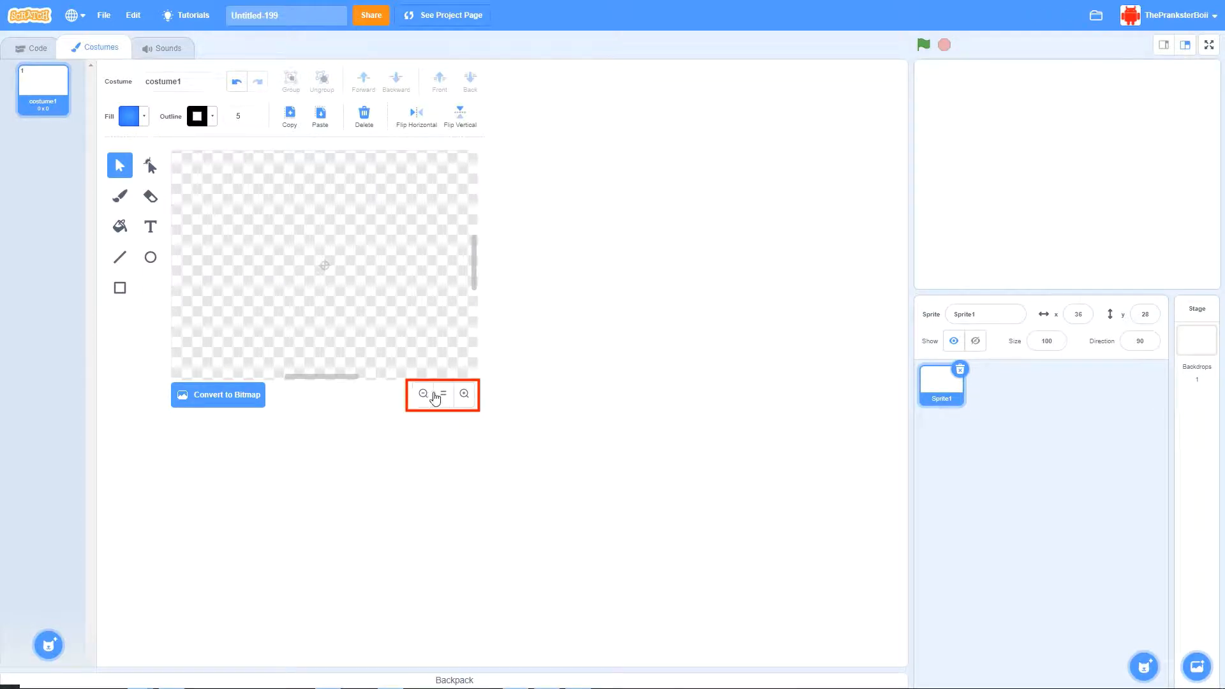
Zoom in on the empty canvas several levels, and zoom out until the whole canvas shows
click(461, 396)
click(465, 398)
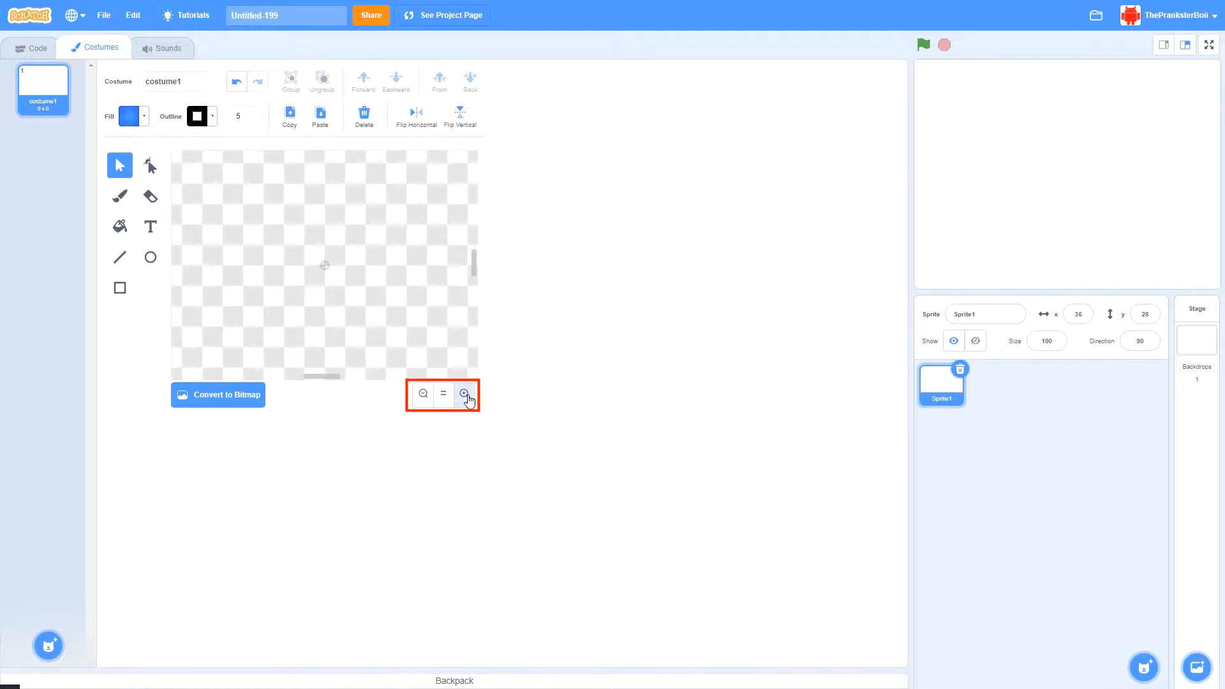
click(464, 394)
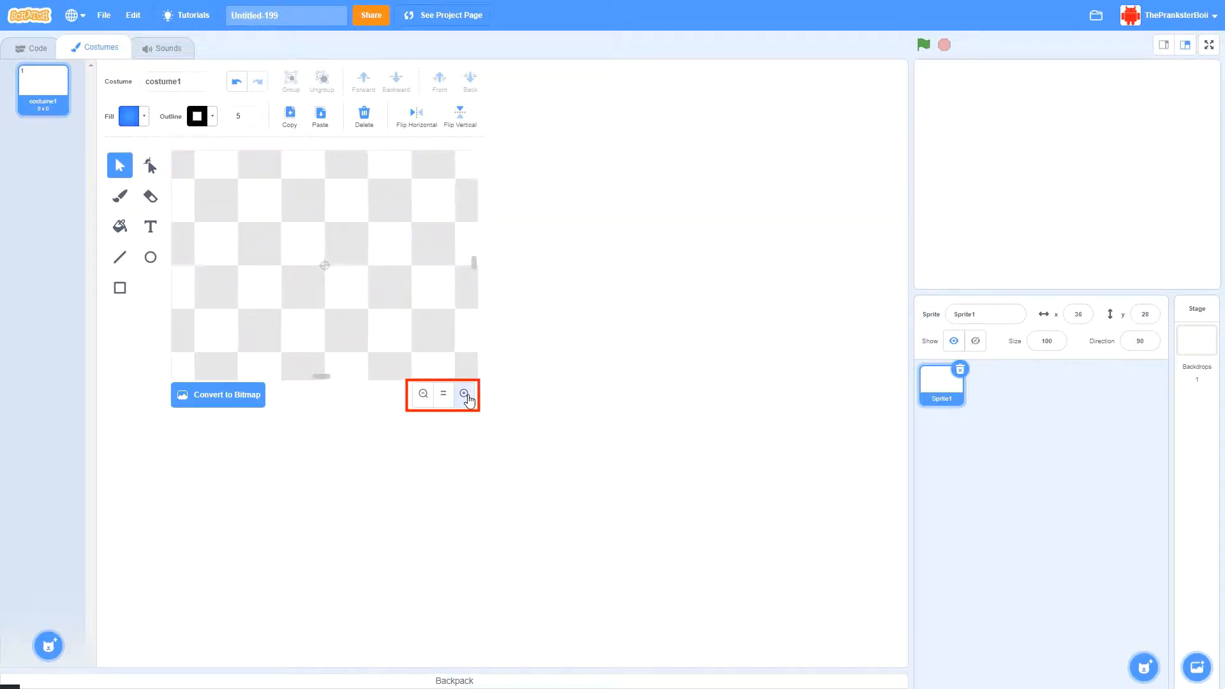
click(421, 394)
click(421, 394)
click(422, 394)
click(424, 395)
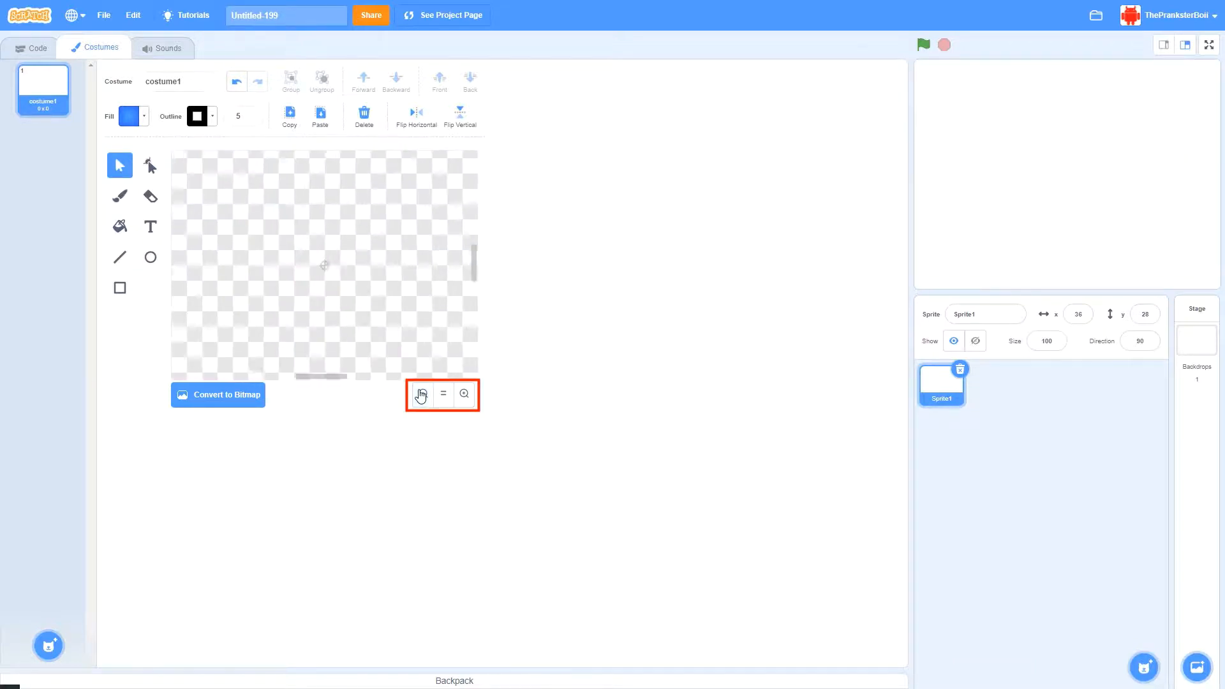
click(426, 395)
click(425, 395)
click(425, 396)
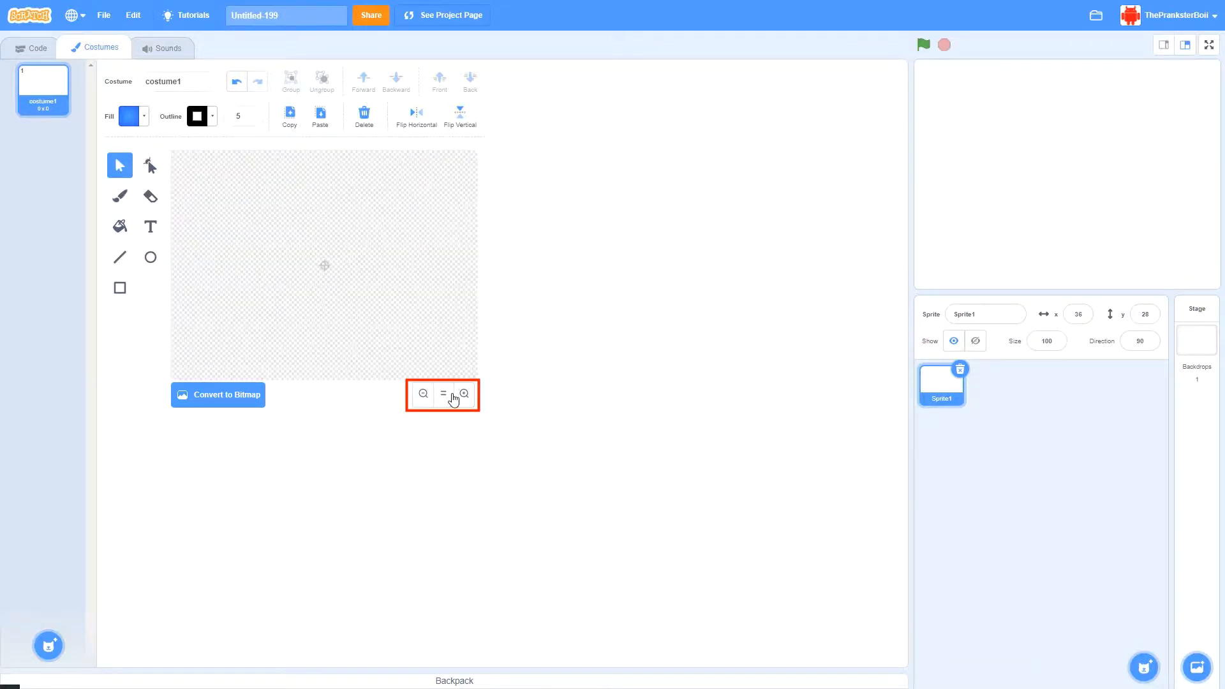
Try the canvas magnification in both directions again and reset it to the default zoom
click(462, 398)
click(426, 395)
click(425, 396)
click(459, 397)
click(457, 398)
click(454, 398)
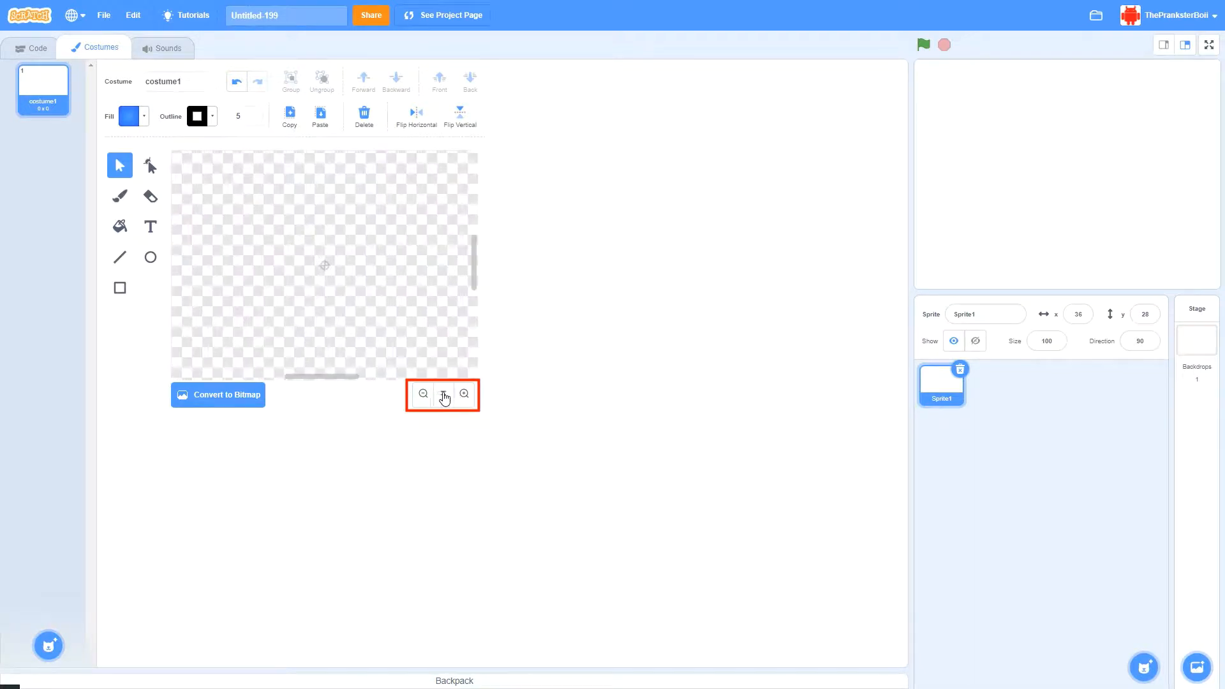
click(445, 397)
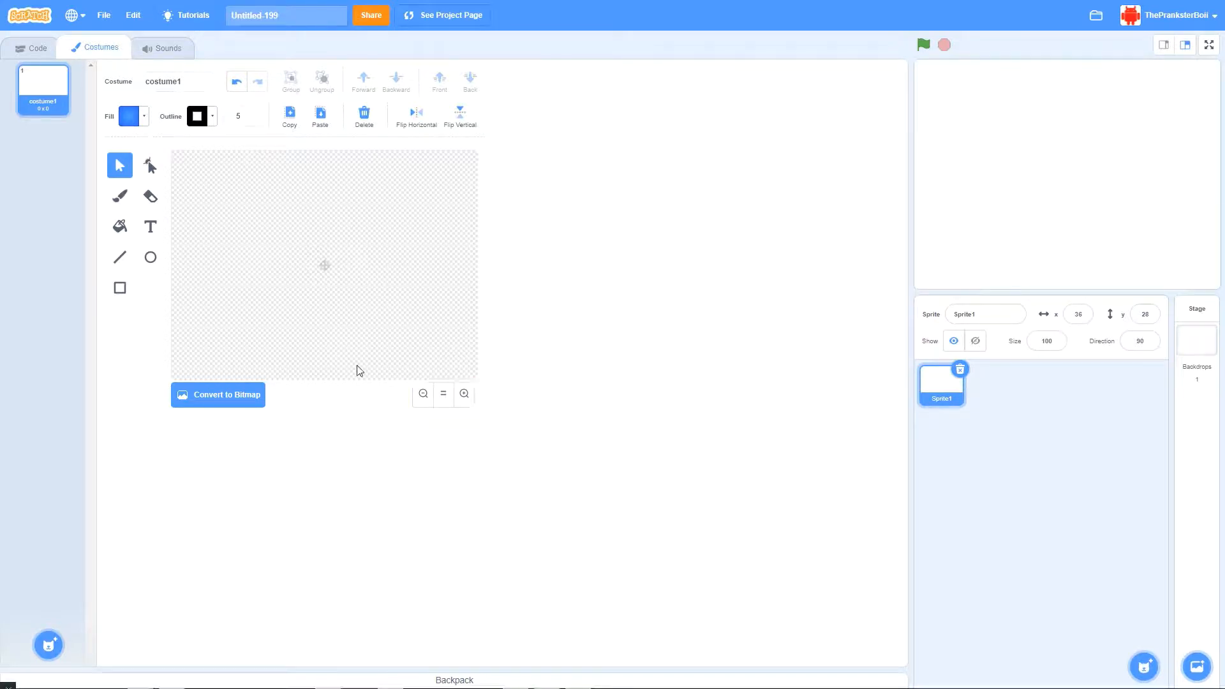
Convert the empty vector costume to bitmap
click(118, 285)
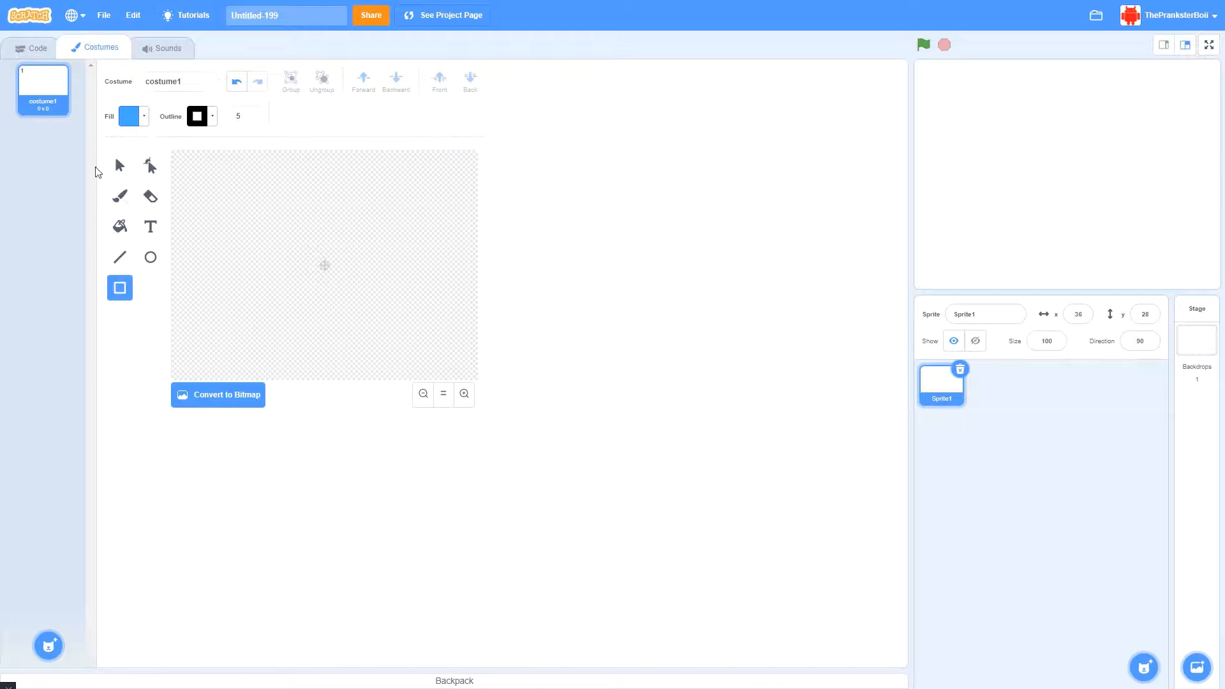
click(119, 165)
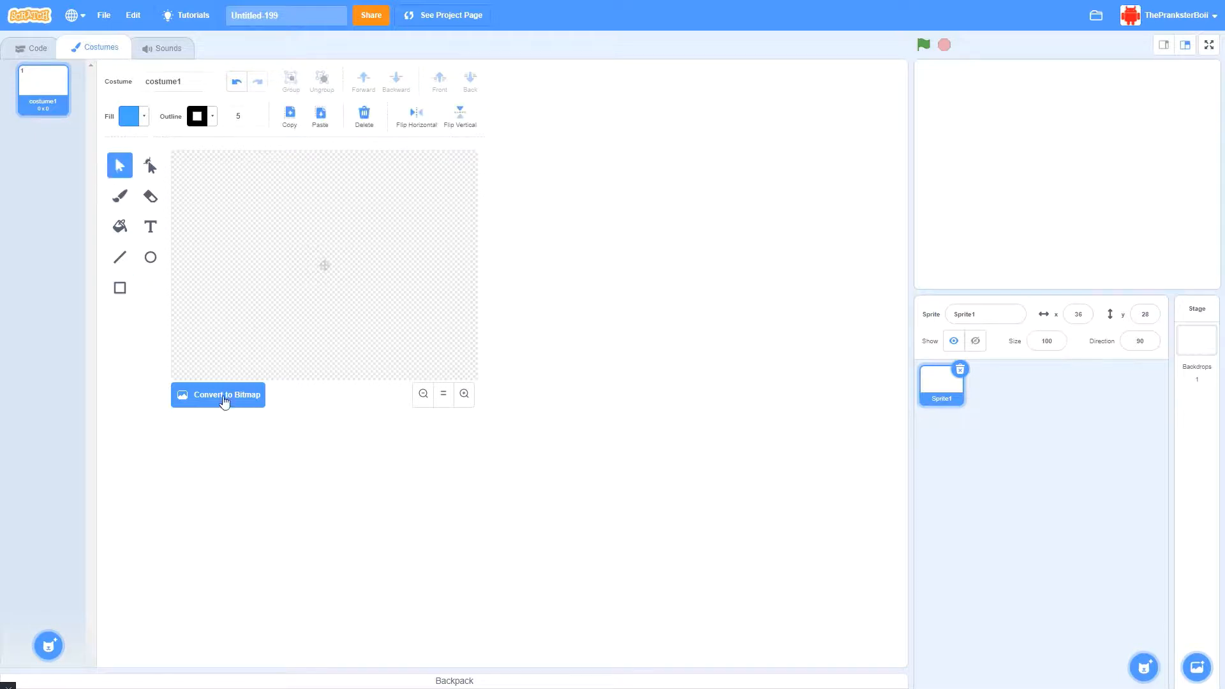
click(223, 400)
Paint a light blue dot with the size 10 brush near the centre of the bitmap canvas
click(125, 188)
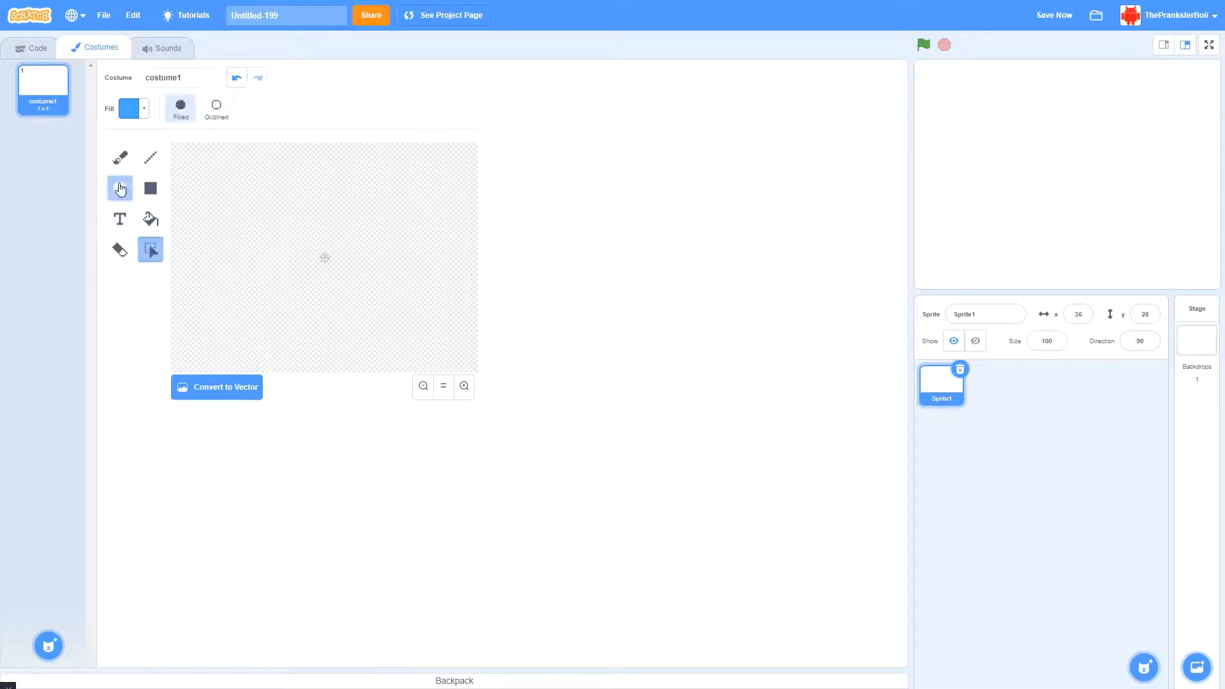
click(148, 188)
click(464, 387)
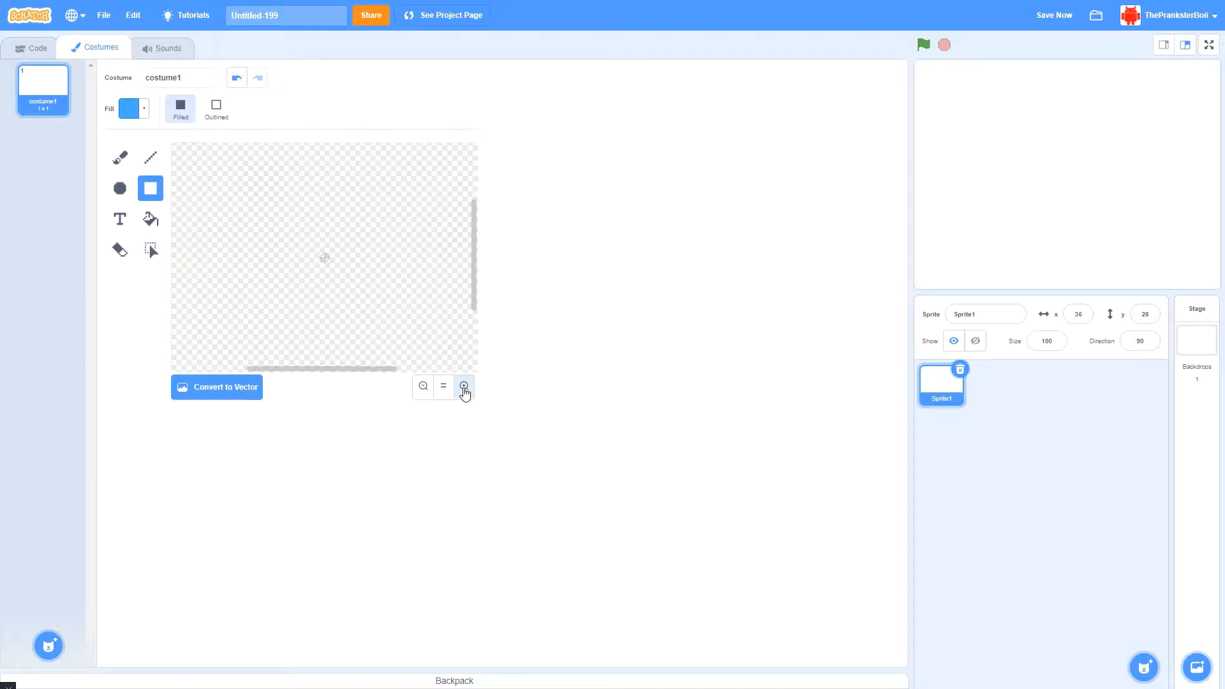
click(465, 387)
click(464, 386)
click(120, 157)
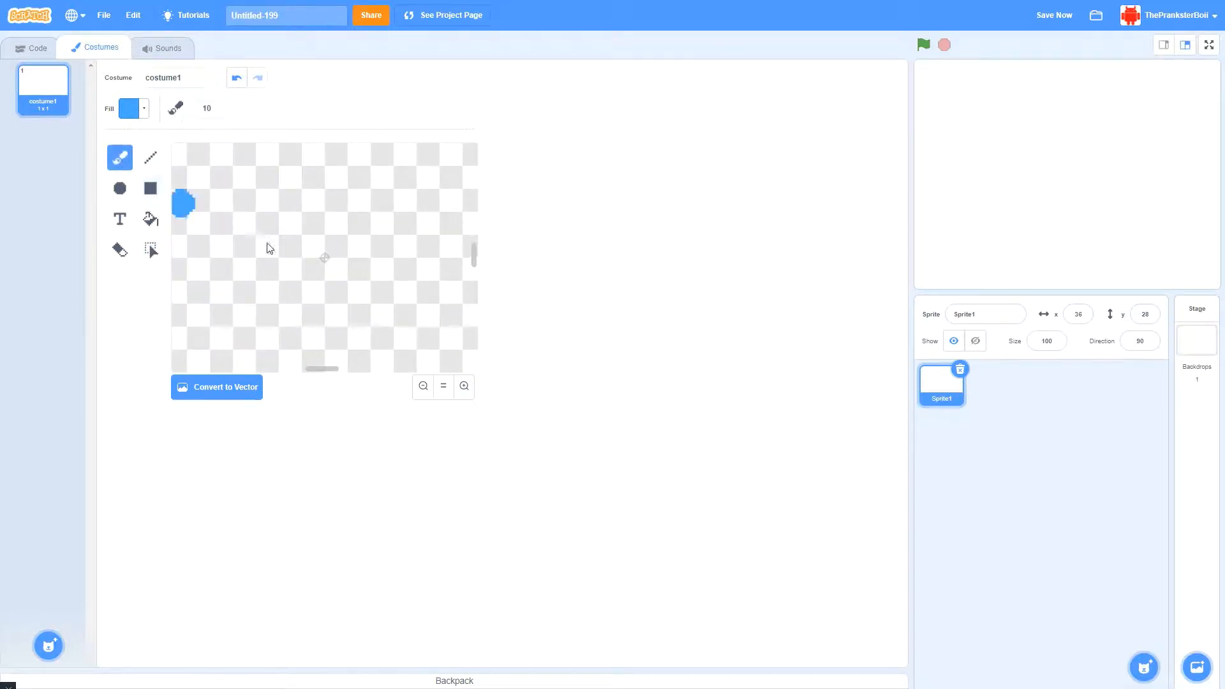
click(277, 276)
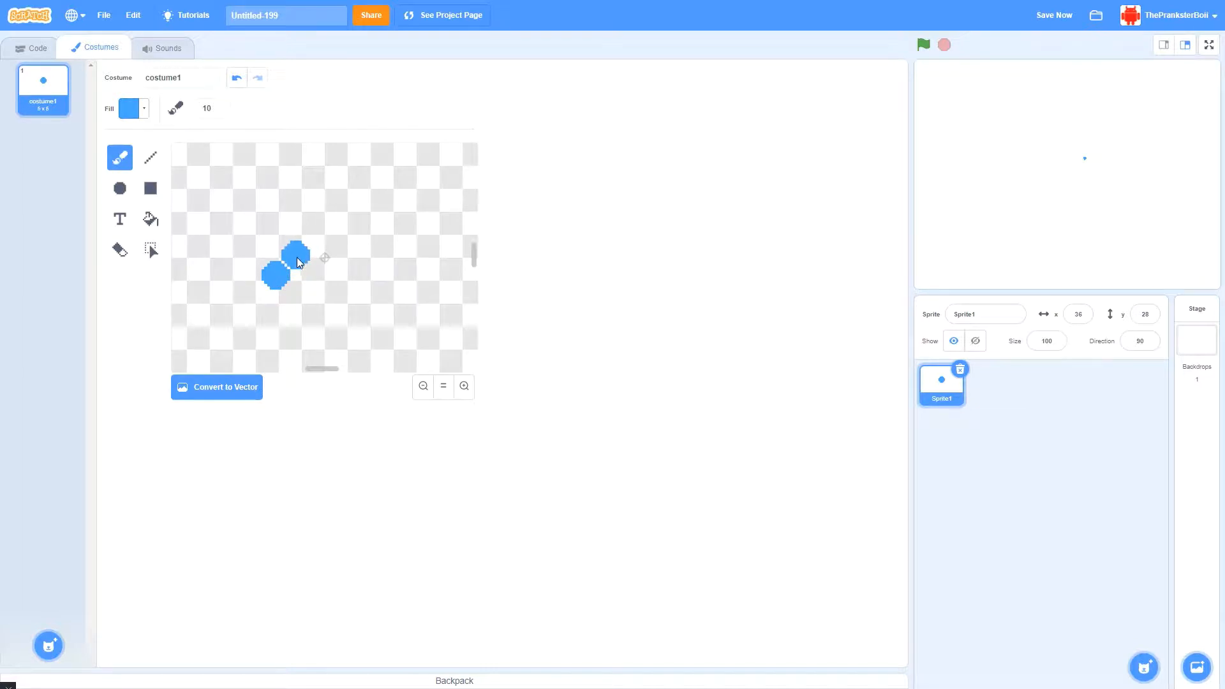
Set the fill colour to 63 and paint a darker blue dot diagonally above the light blue one
click(129, 115)
drag(132, 156, 136, 157)
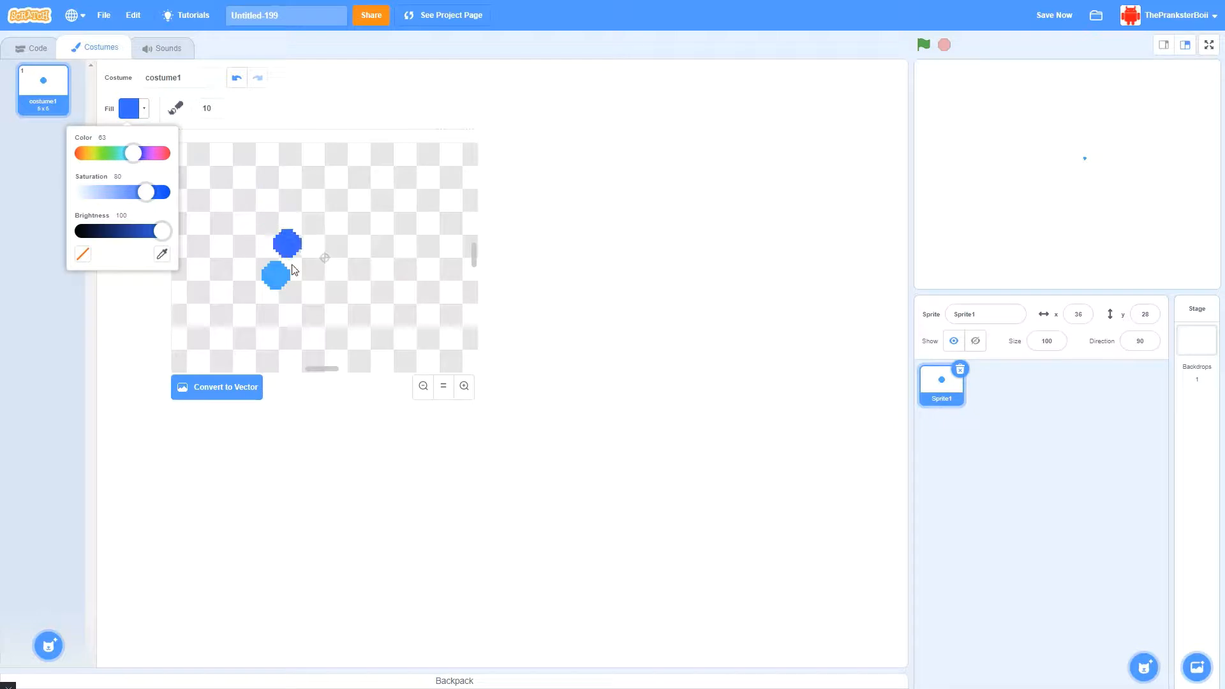
click(295, 260)
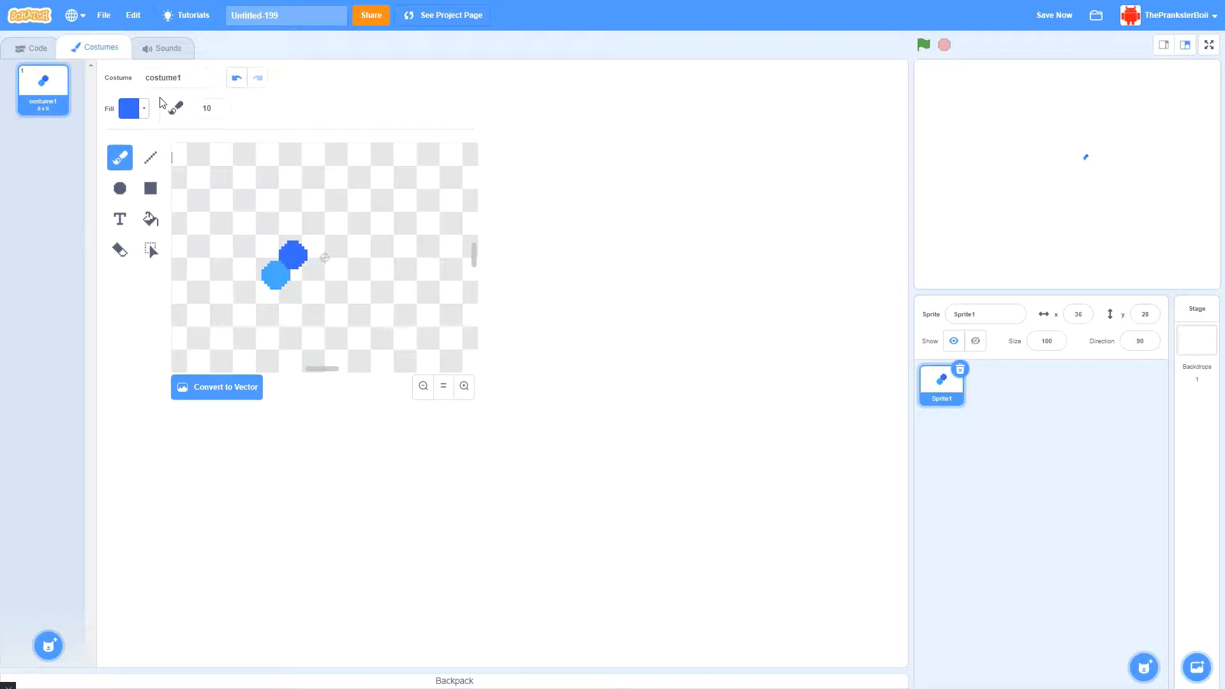
Set the fill to green with colour 27 and brightness 87, and paint a dot beside the blue ones
click(144, 109)
drag(141, 153, 104, 153)
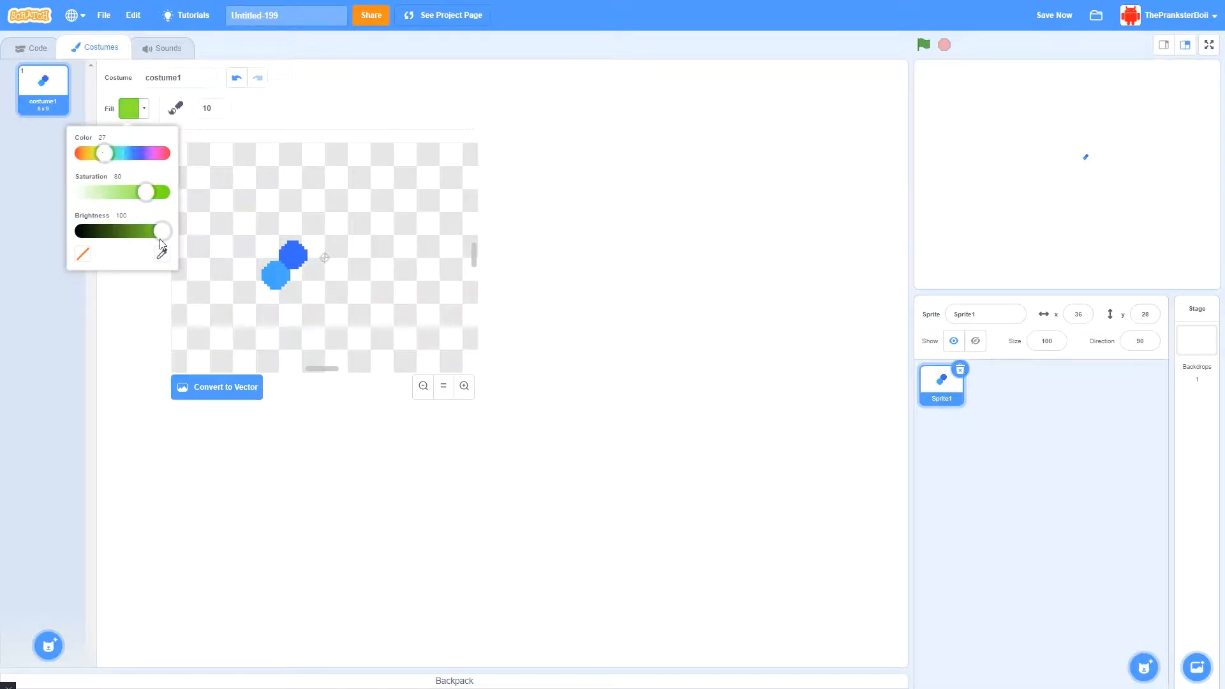
drag(163, 232, 152, 232)
click(291, 270)
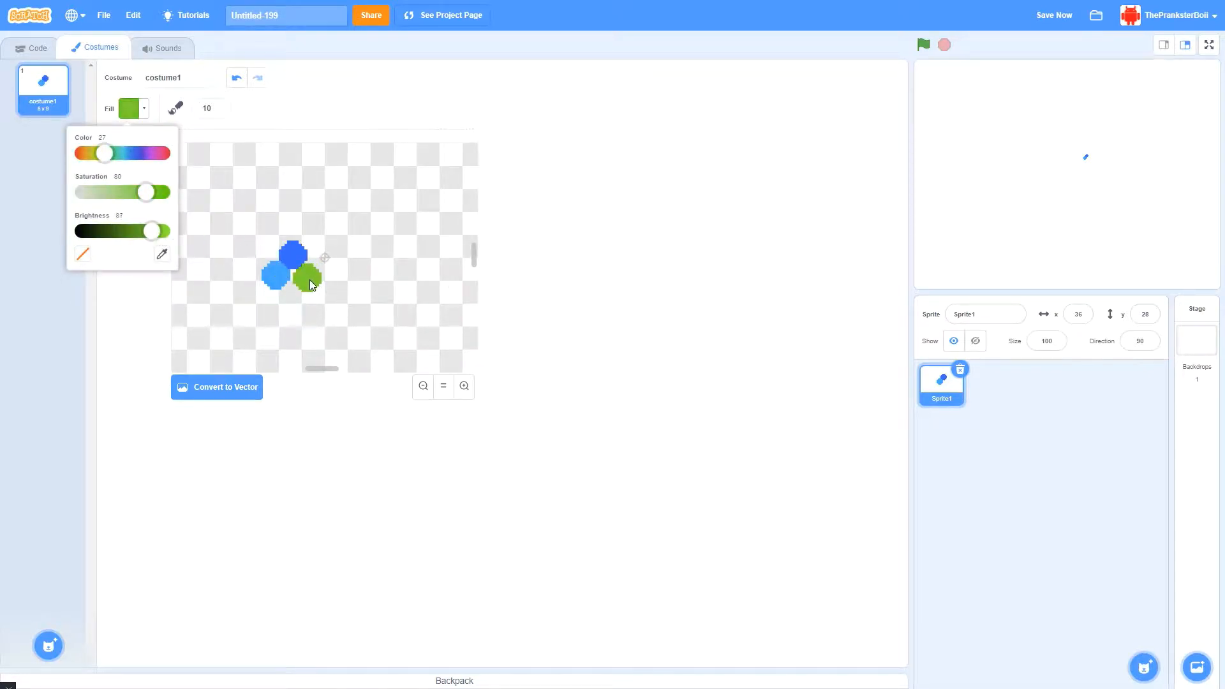
click(312, 277)
click(292, 304)
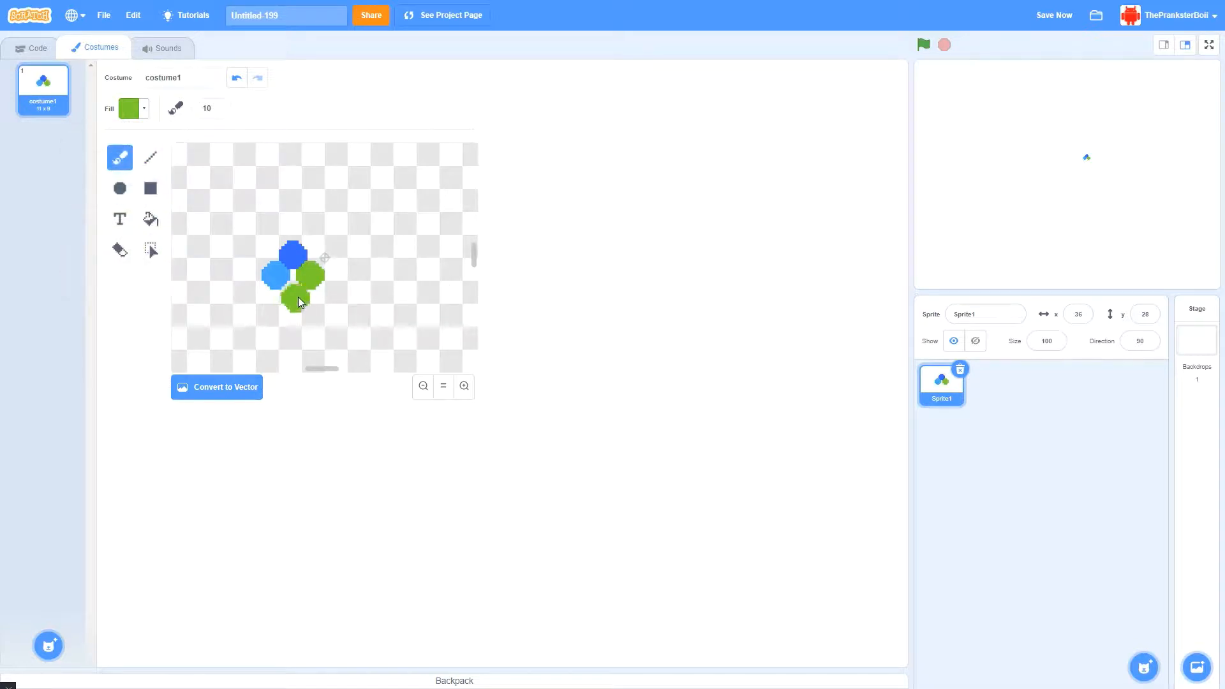
key(ctrl+z)
click(138, 109)
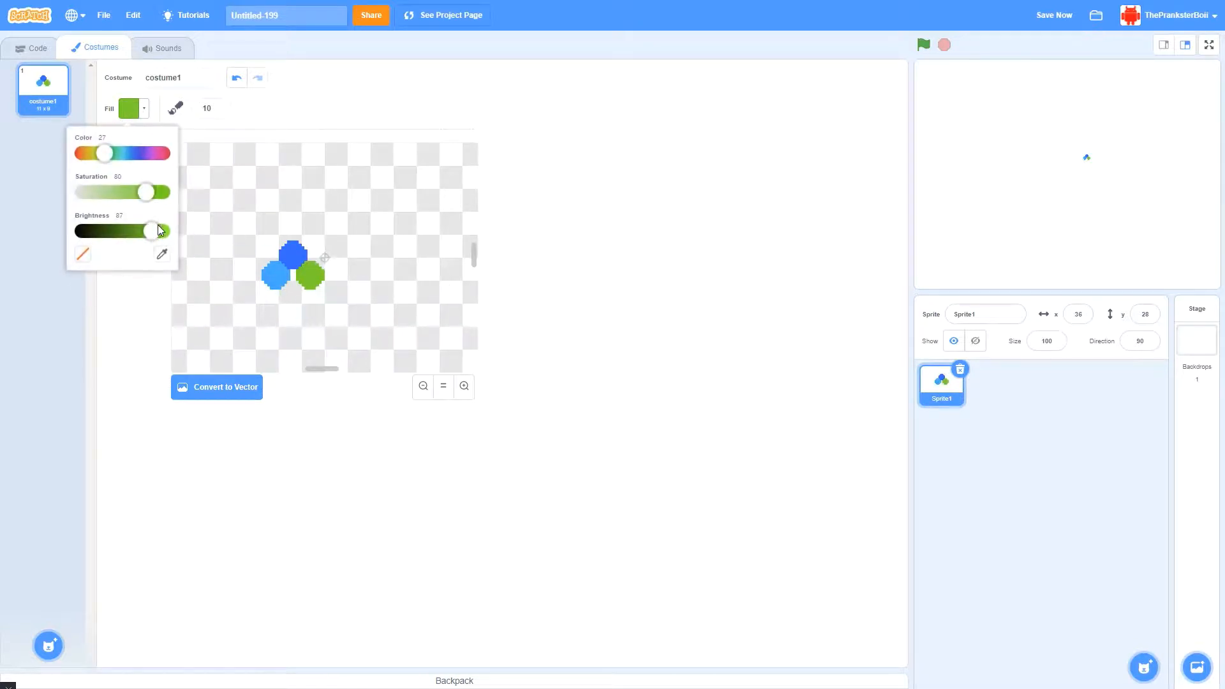
click(225, 83)
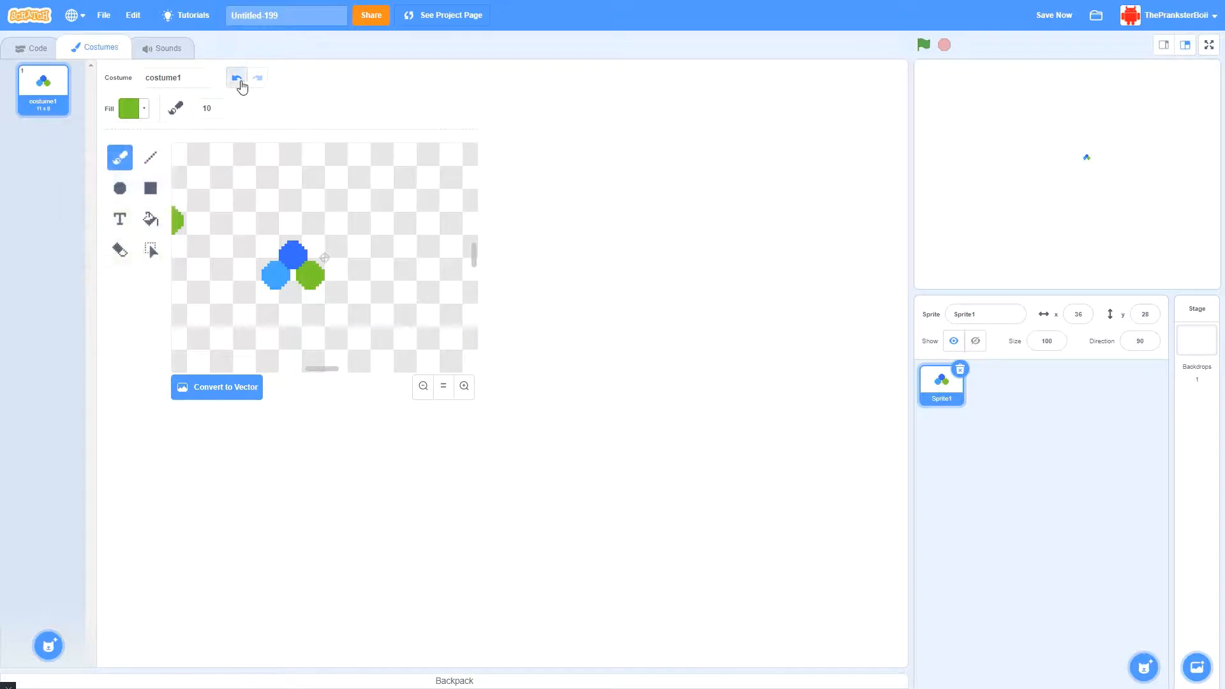
click(236, 78)
click(131, 109)
click(158, 92)
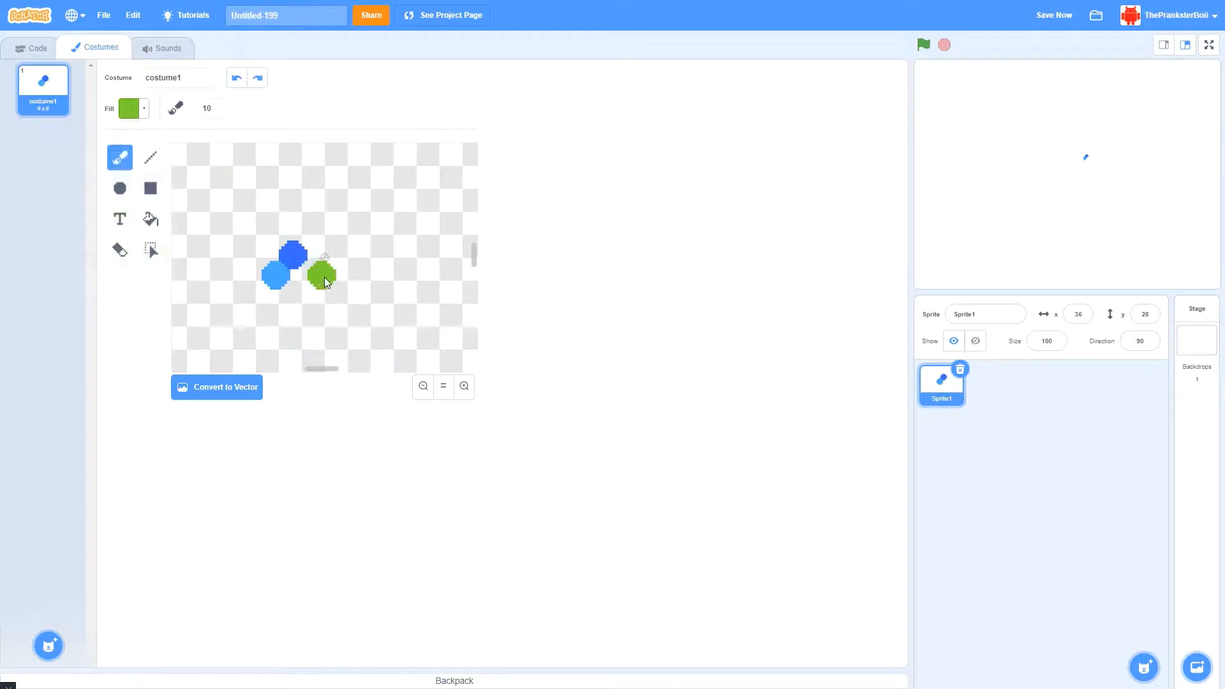
click(310, 275)
key(ctrl+z)
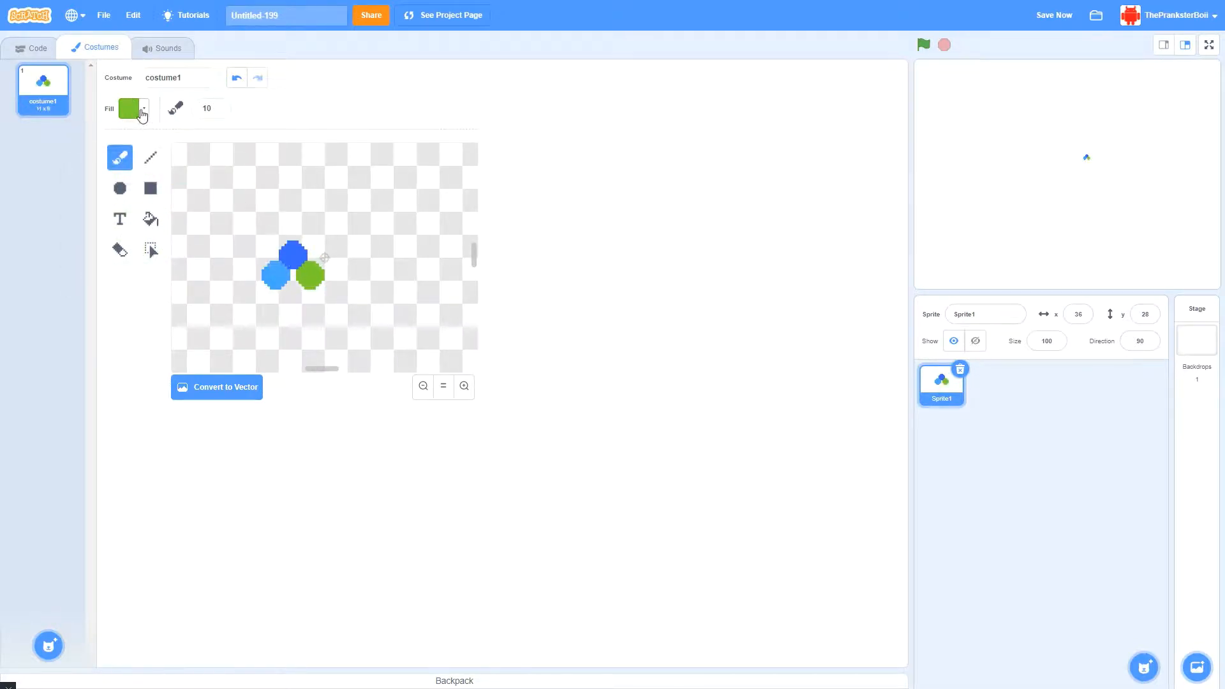
Change the fill to red and paint a dot below the other three to complete the diamond
click(131, 109)
drag(104, 153, 38, 160)
click(293, 294)
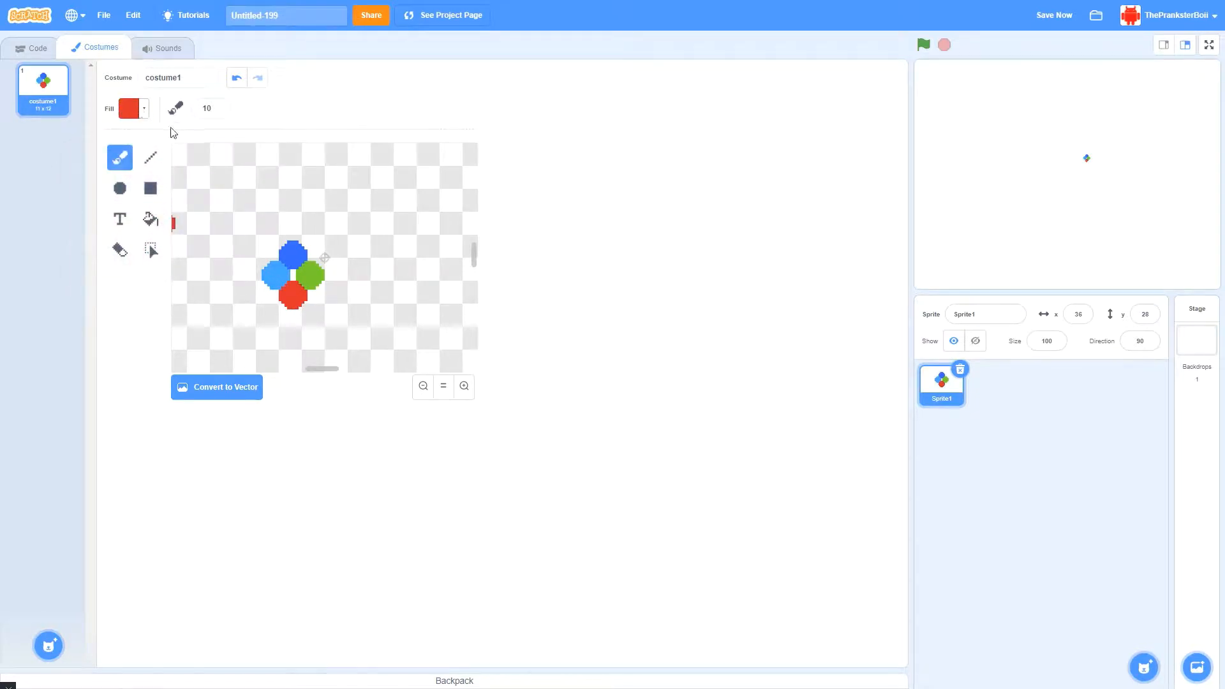
Select all four dots together and move them onto the canvas centre
click(151, 249)
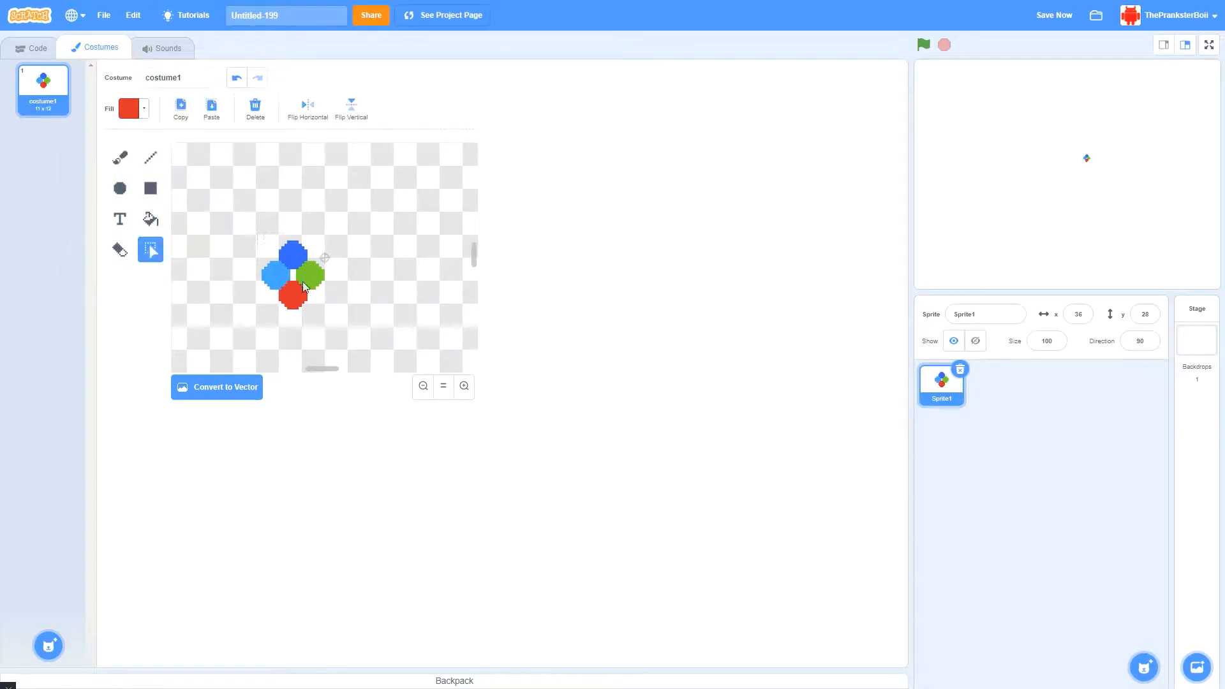
drag(335, 319, 260, 230)
drag(310, 282, 336, 269)
click(227, 238)
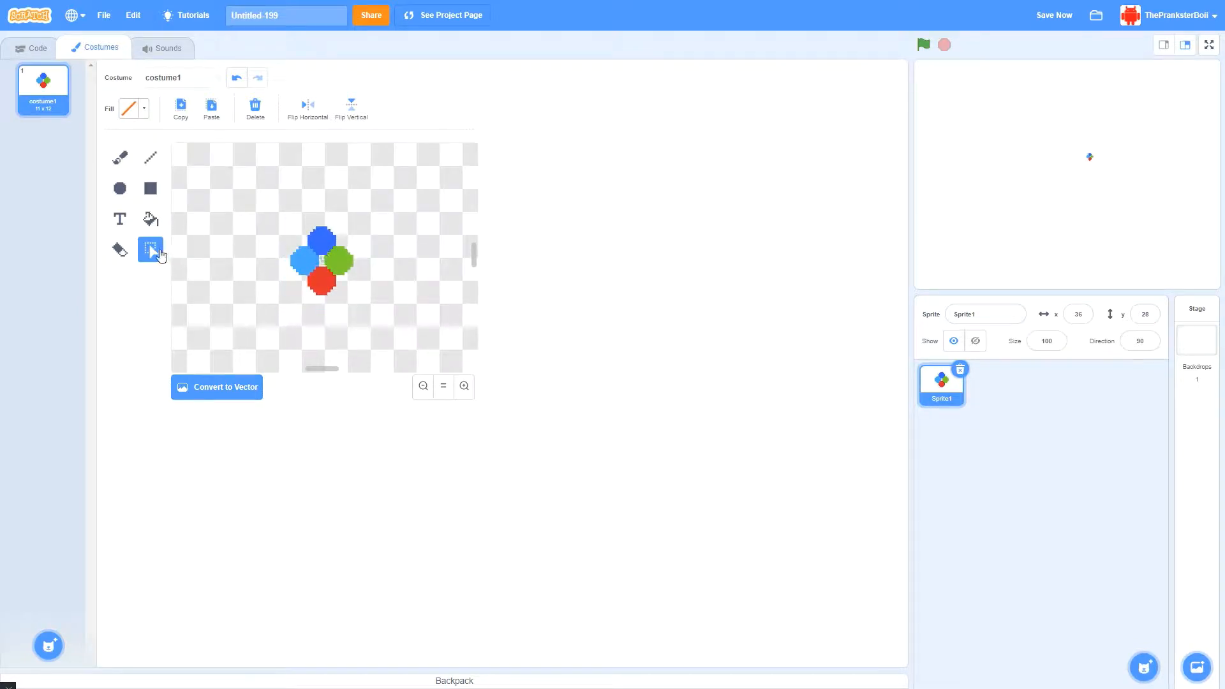
Set the eraser size to 5 and erase strokes across the four coloured dots
click(118, 249)
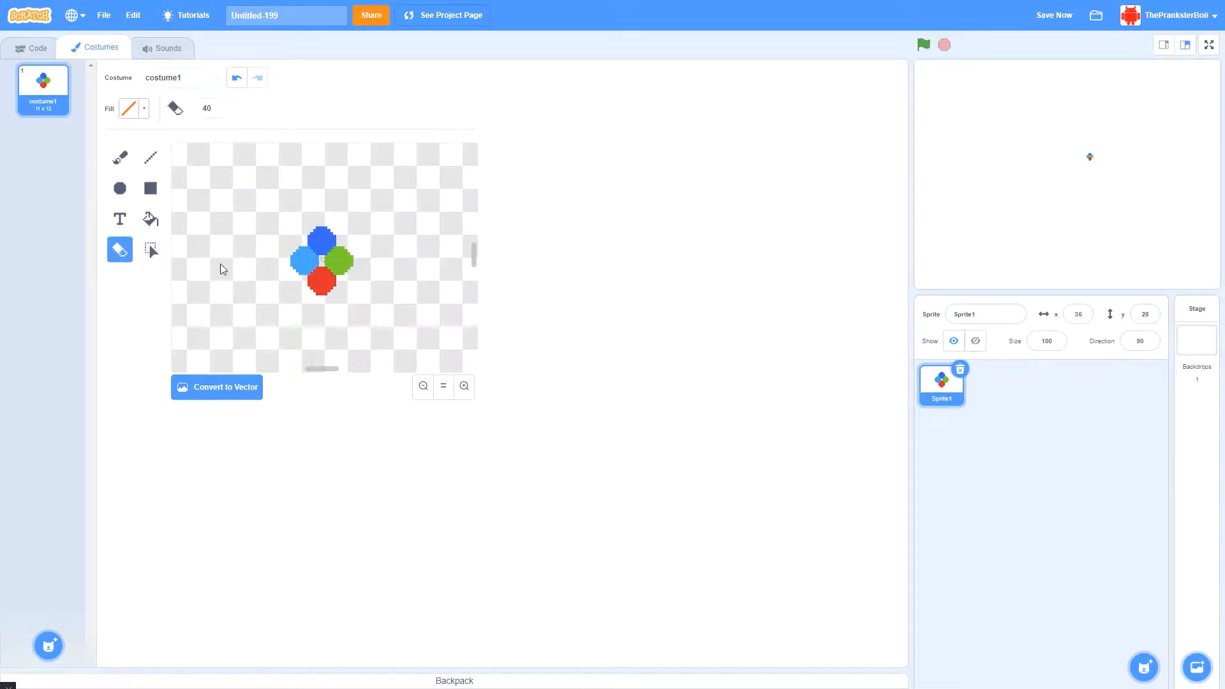
click(219, 111)
click(219, 111)
click(219, 111)
click(218, 106)
click(218, 106)
mouse_move(289, 251)
mouse_down()
mouse_move(333, 268)
mouse_move(319, 281)
mouse_move(306, 268)
mouse_move(310, 294)
mouse_move(356, 239)
mouse_up()
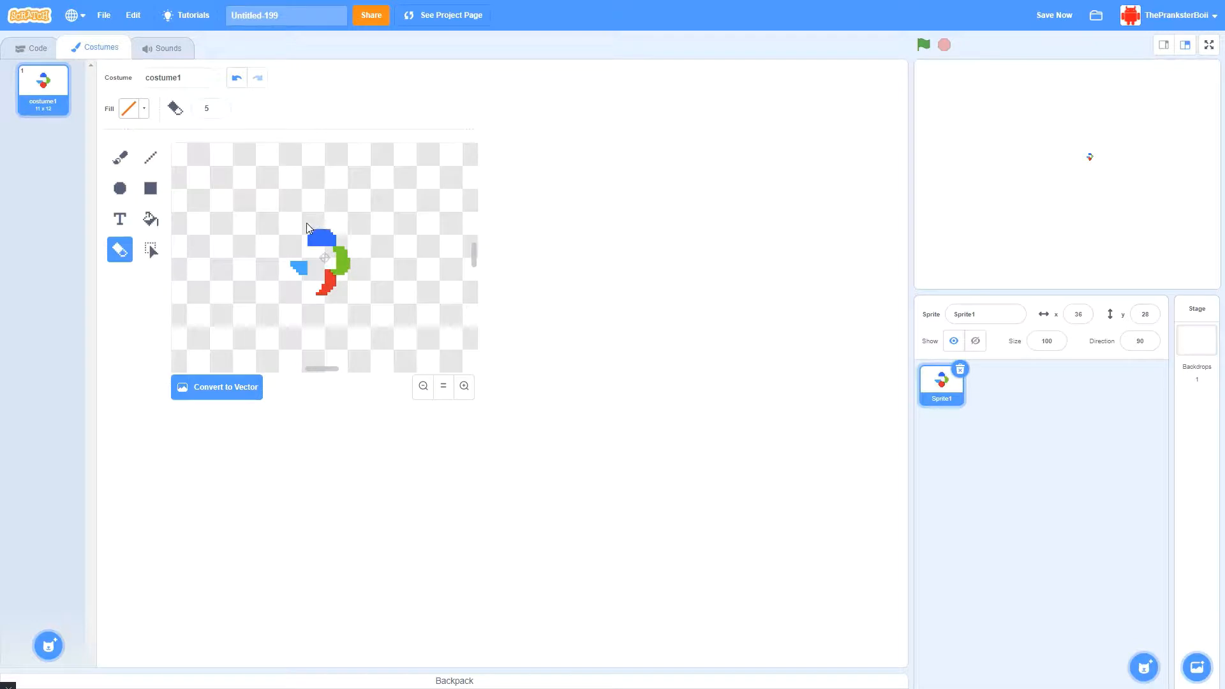
drag(322, 241, 323, 218)
drag(298, 285, 312, 296)
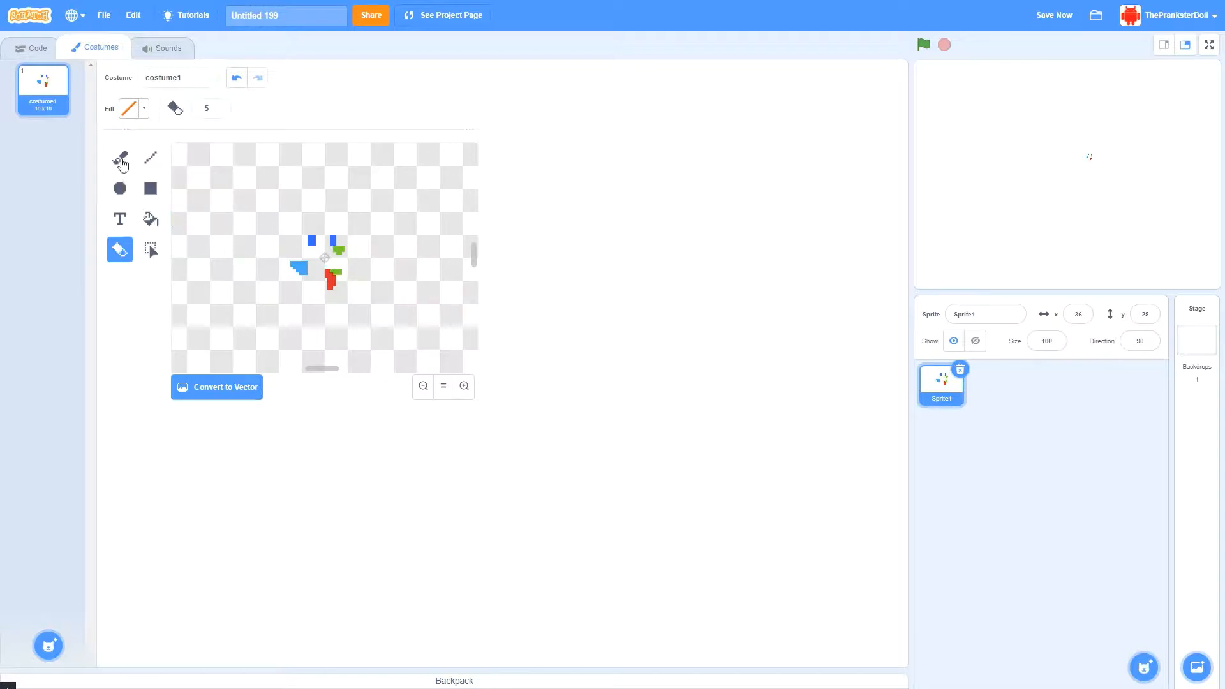
Draw an outlined blue square with colour 59 and thickness 10, up and to the left of the erased dots
click(150, 220)
click(151, 189)
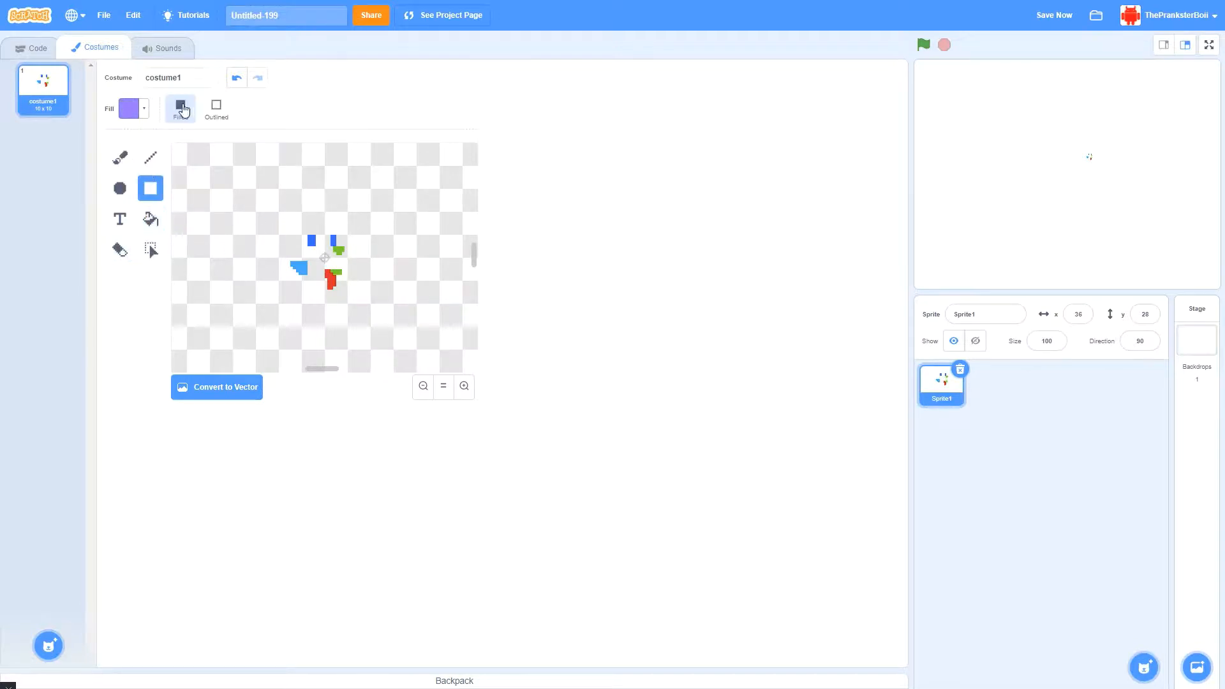
click(216, 107)
click(131, 109)
click(190, 153)
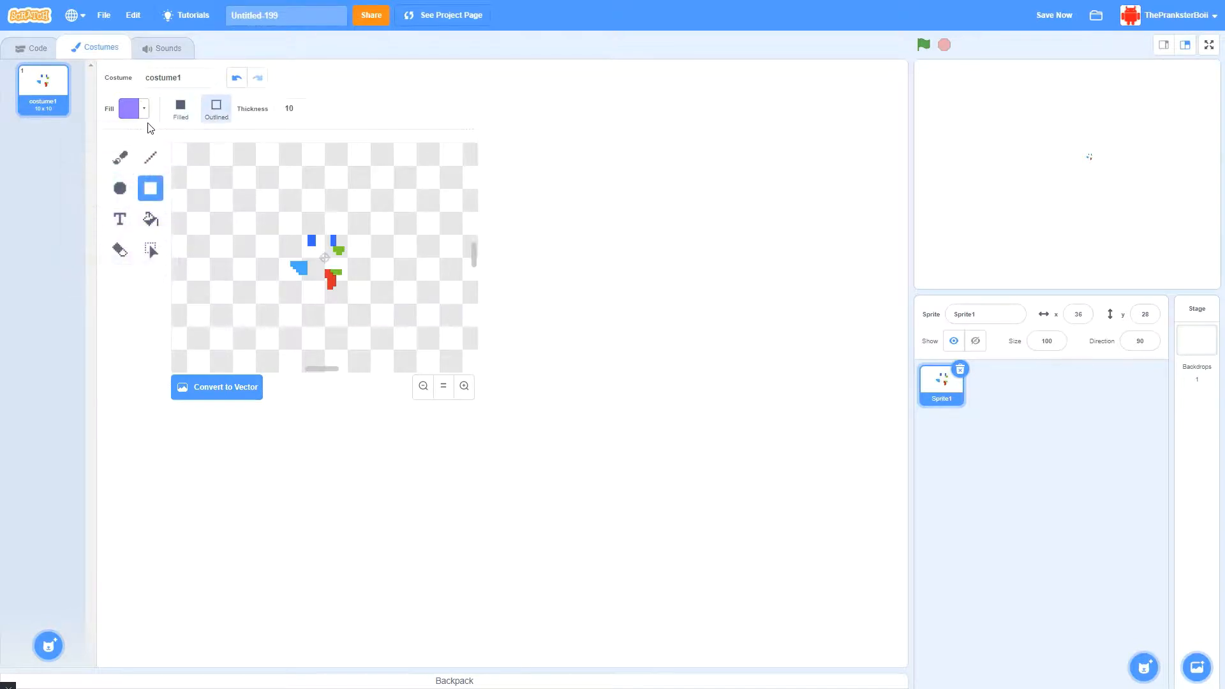
click(136, 110)
drag(142, 154, 134, 167)
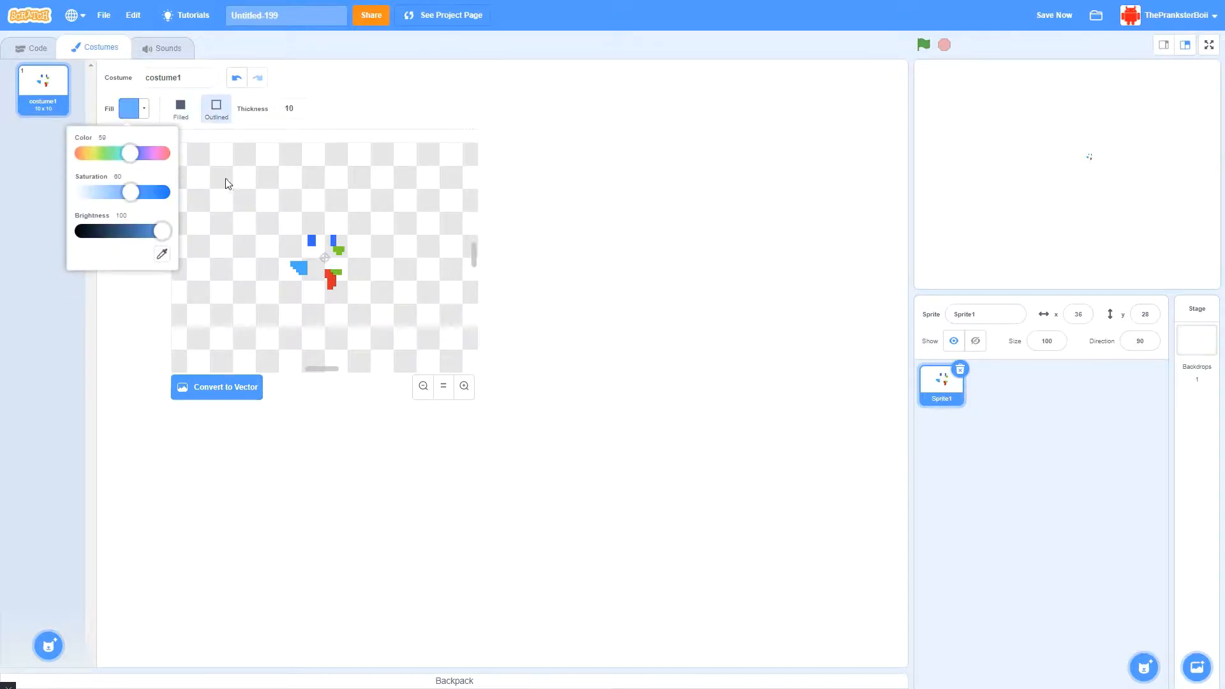
drag(212, 164, 284, 241)
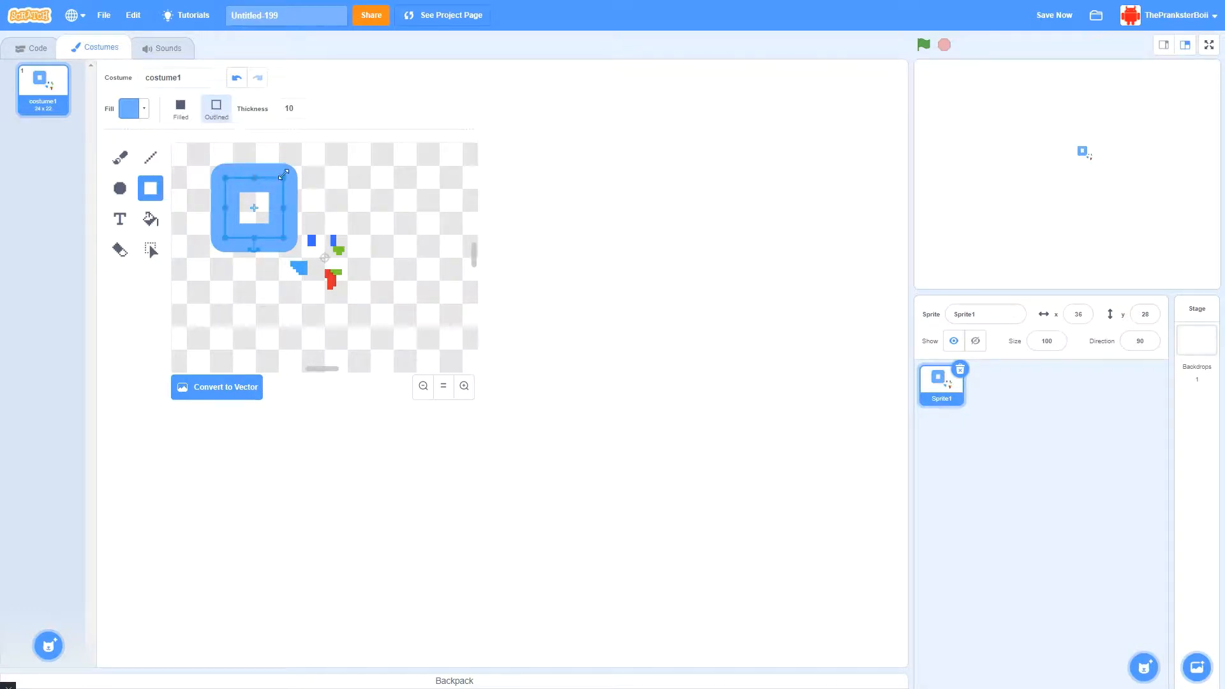
Reduce the square's outline thickness to 4 and deselect it
click(301, 111)
click(300, 111)
click(300, 111)
click(301, 111)
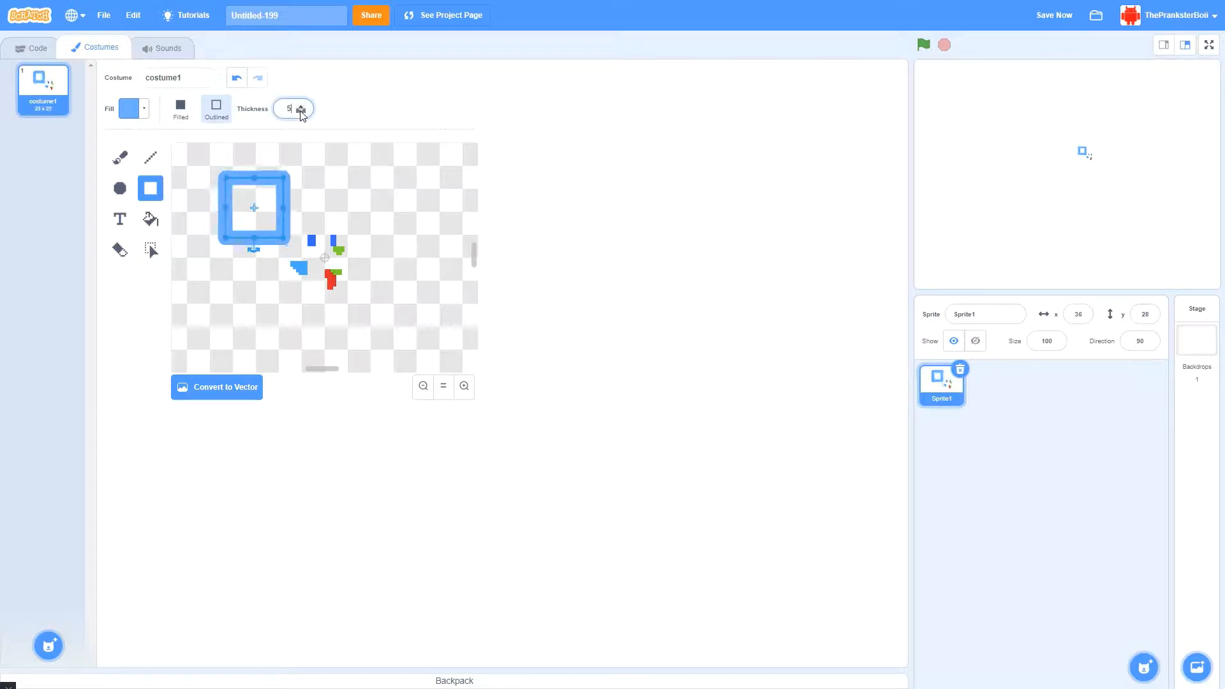
click(301, 111)
click(300, 111)
click(181, 196)
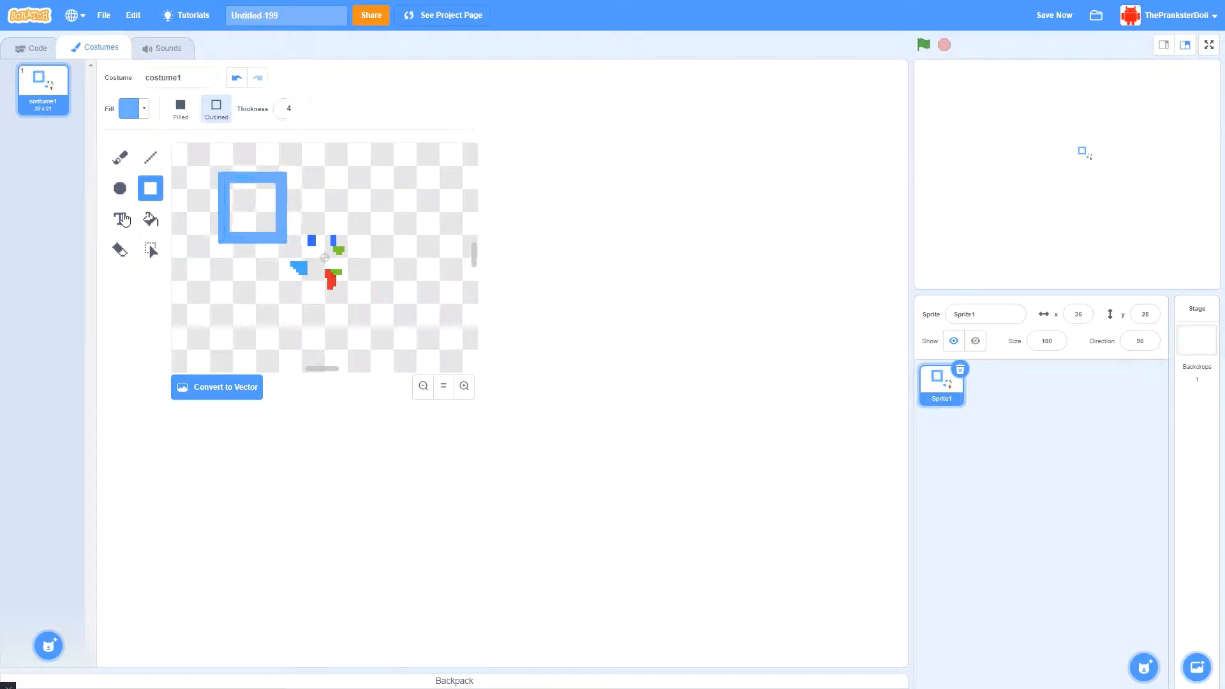
Fill both the interior and the outline of the square with a solid purple
click(151, 220)
click(141, 109)
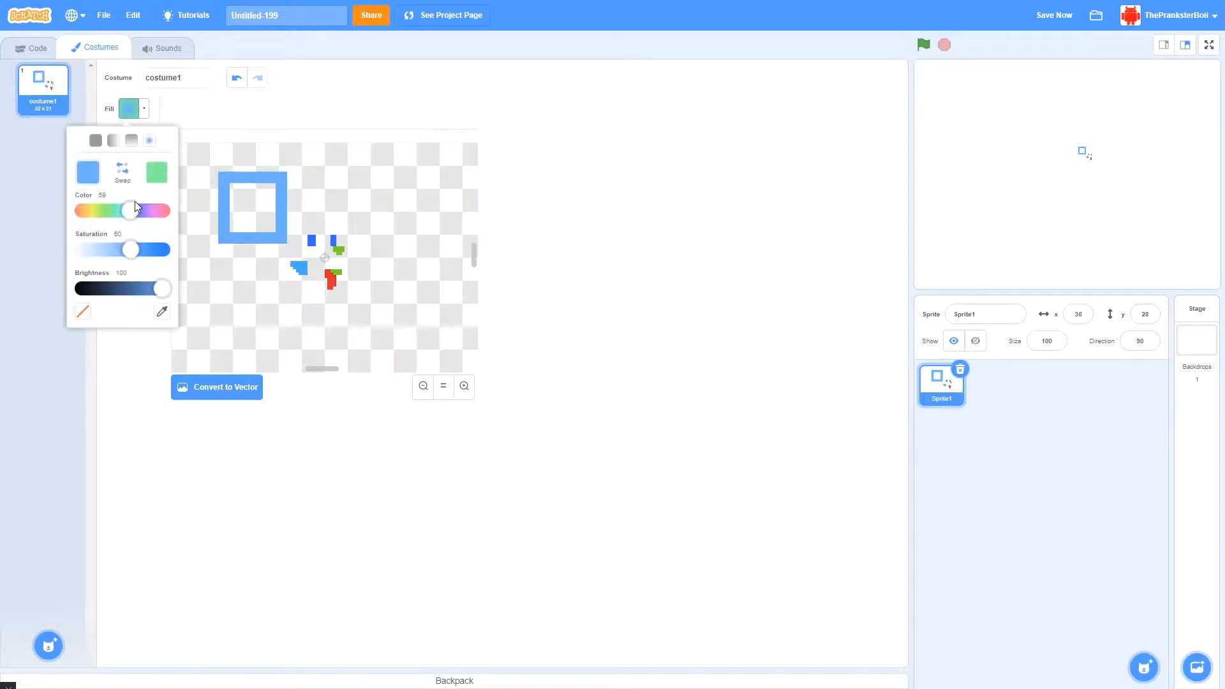
drag(131, 216, 142, 215)
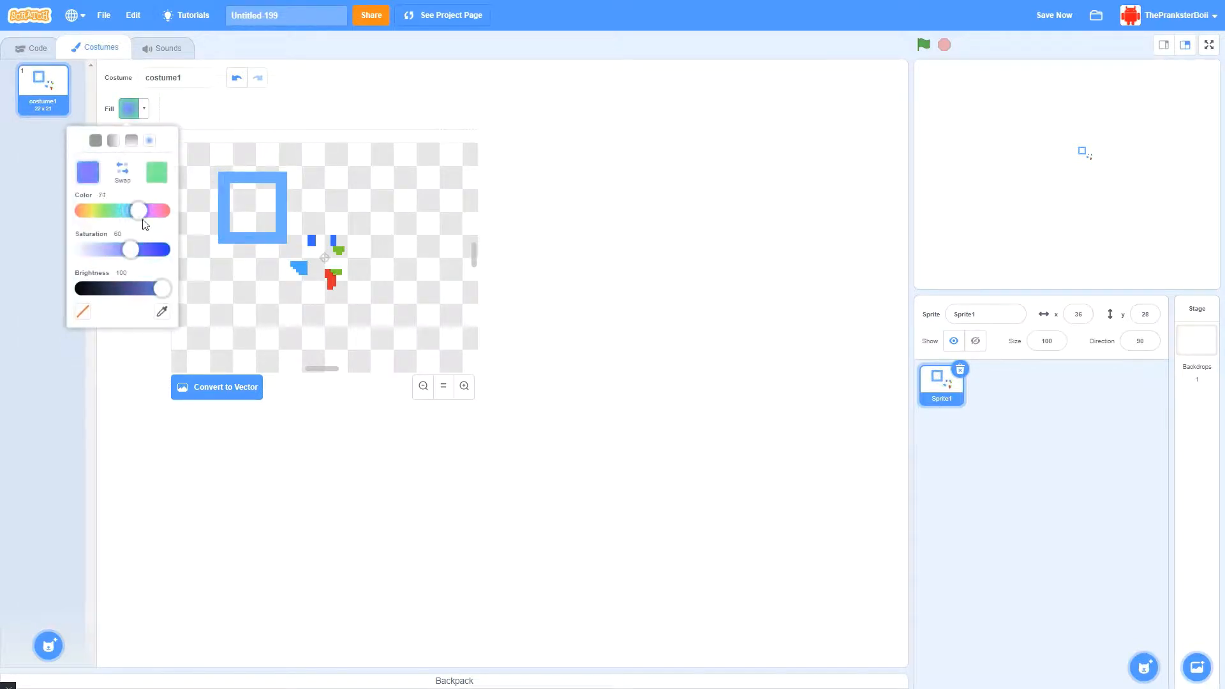
click(95, 140)
click(256, 211)
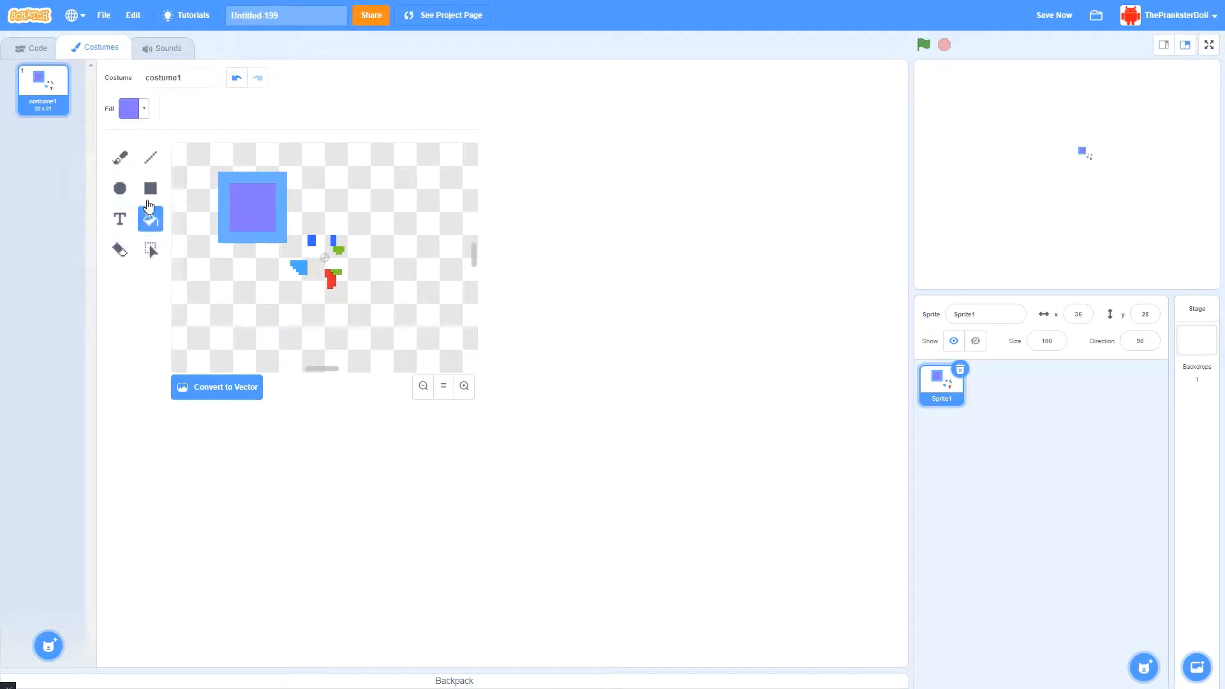
click(225, 201)
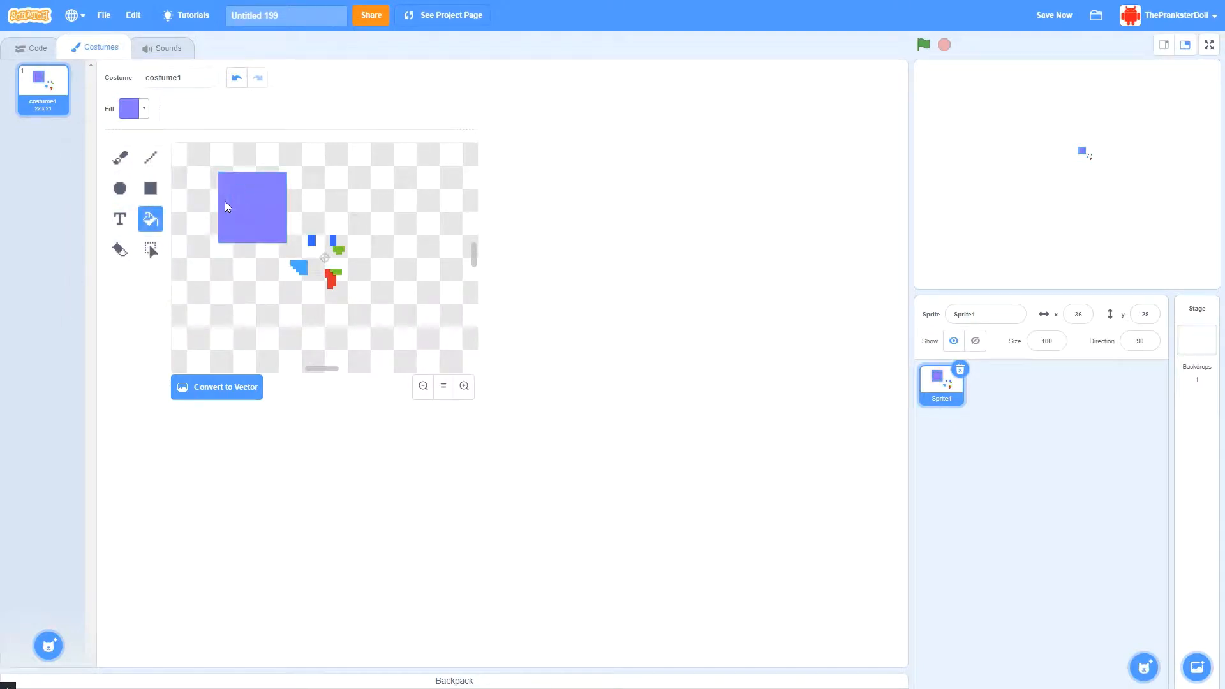
click(125, 251)
click(120, 219)
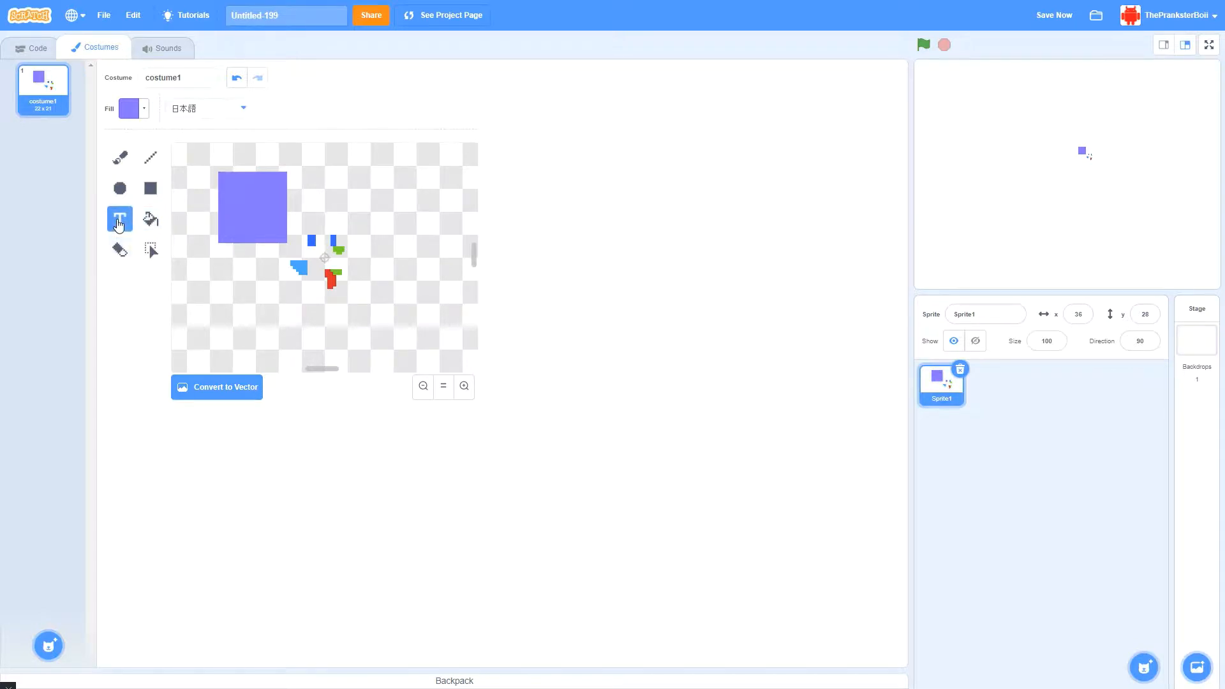
click(120, 191)
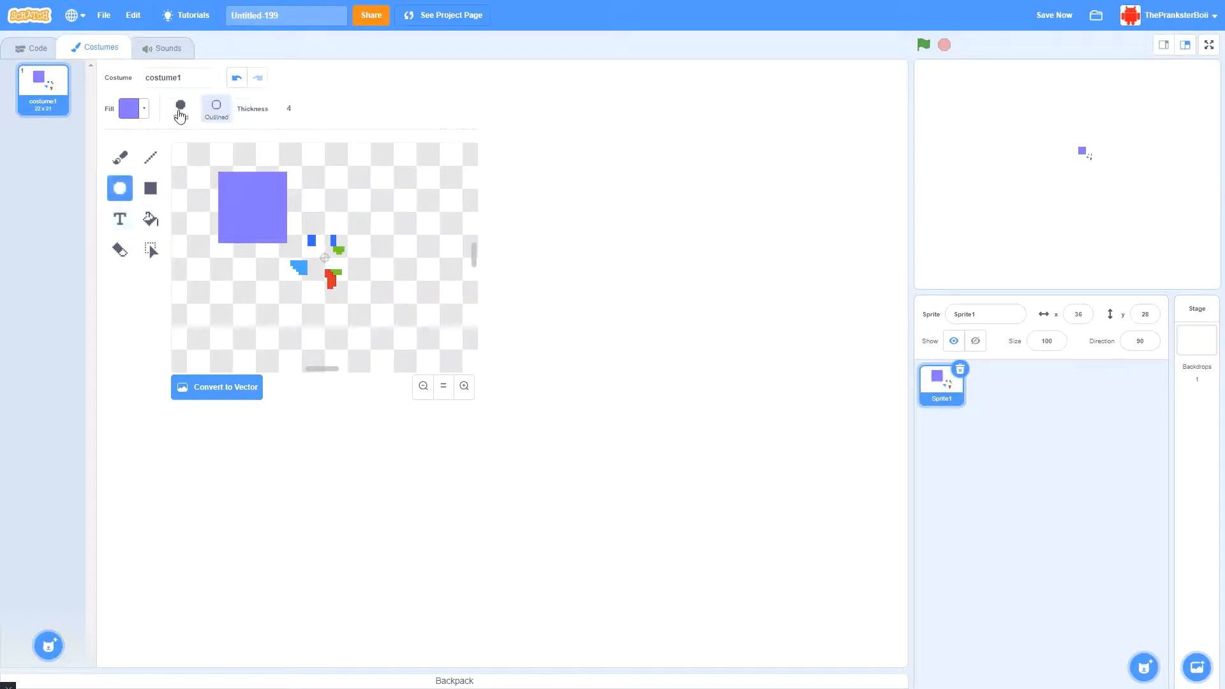
click(152, 190)
Select and delete the purple square and the coloured fragments, and switch to the Circle tool
click(150, 250)
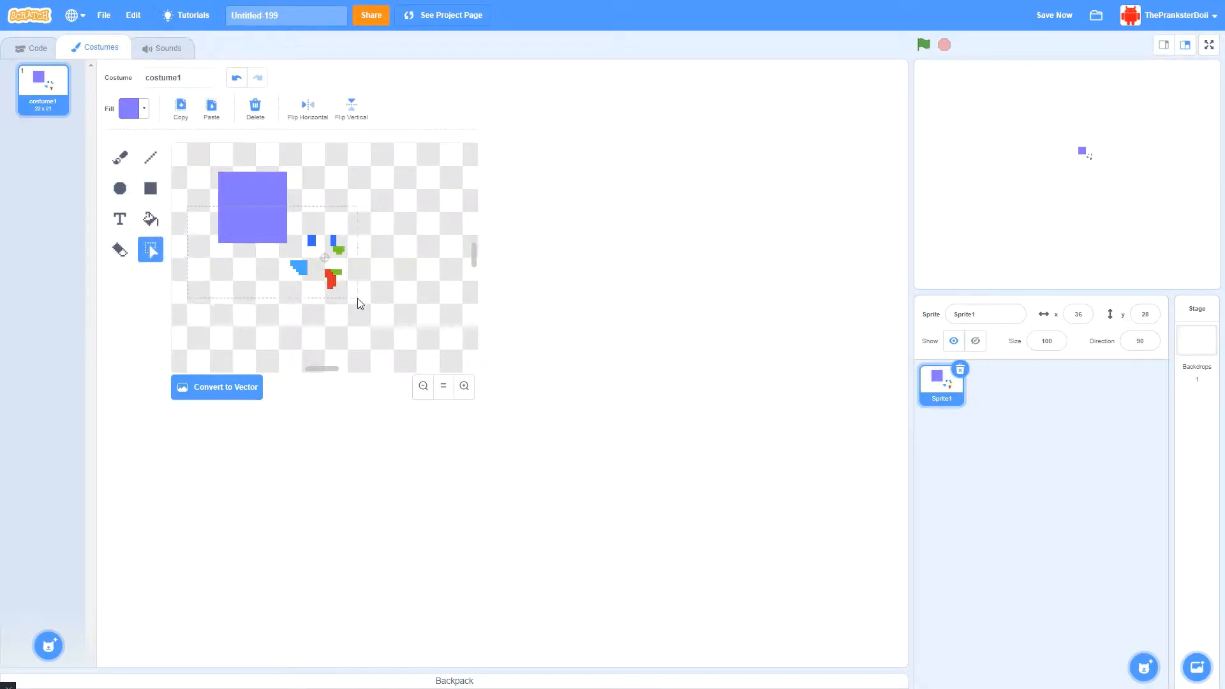
drag(358, 298, 367, 301)
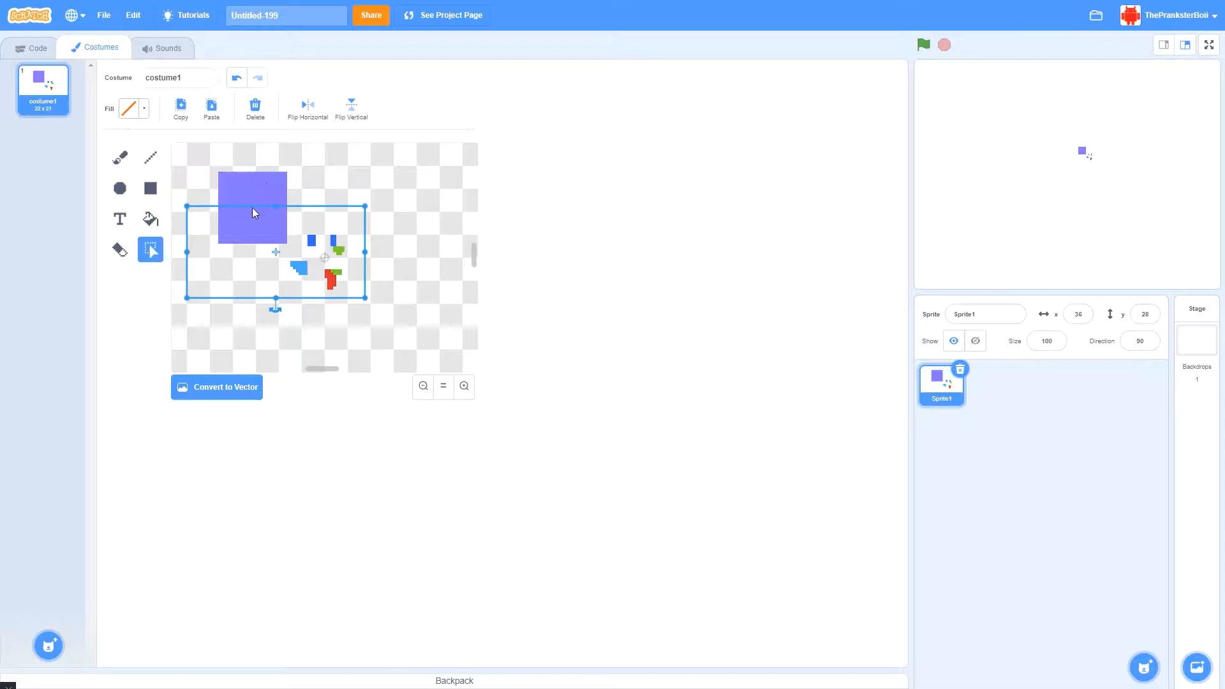
mouse_move(243, 224)
mouse_down()
mouse_move(249, 258)
mouse_move(291, 267)
mouse_move(358, 248)
mouse_move(364, 226)
mouse_move(265, 230)
mouse_up()
drag(319, 265, 299, 221)
key(Delete)
key(Delete)
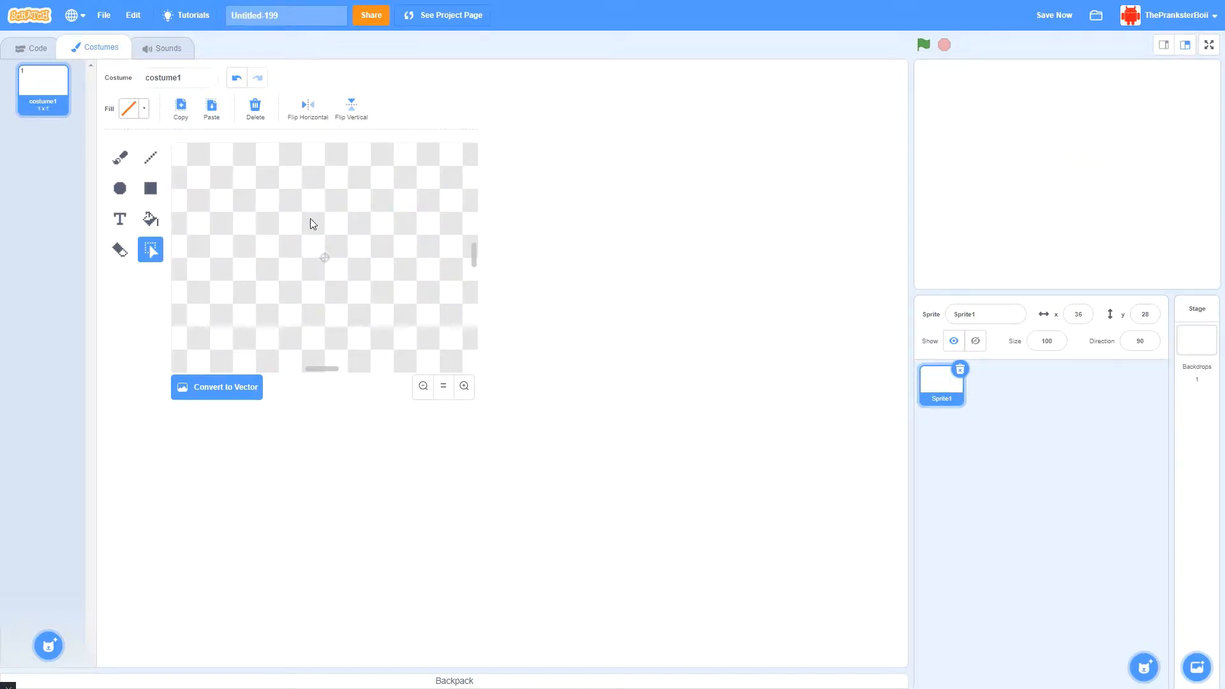
click(120, 189)
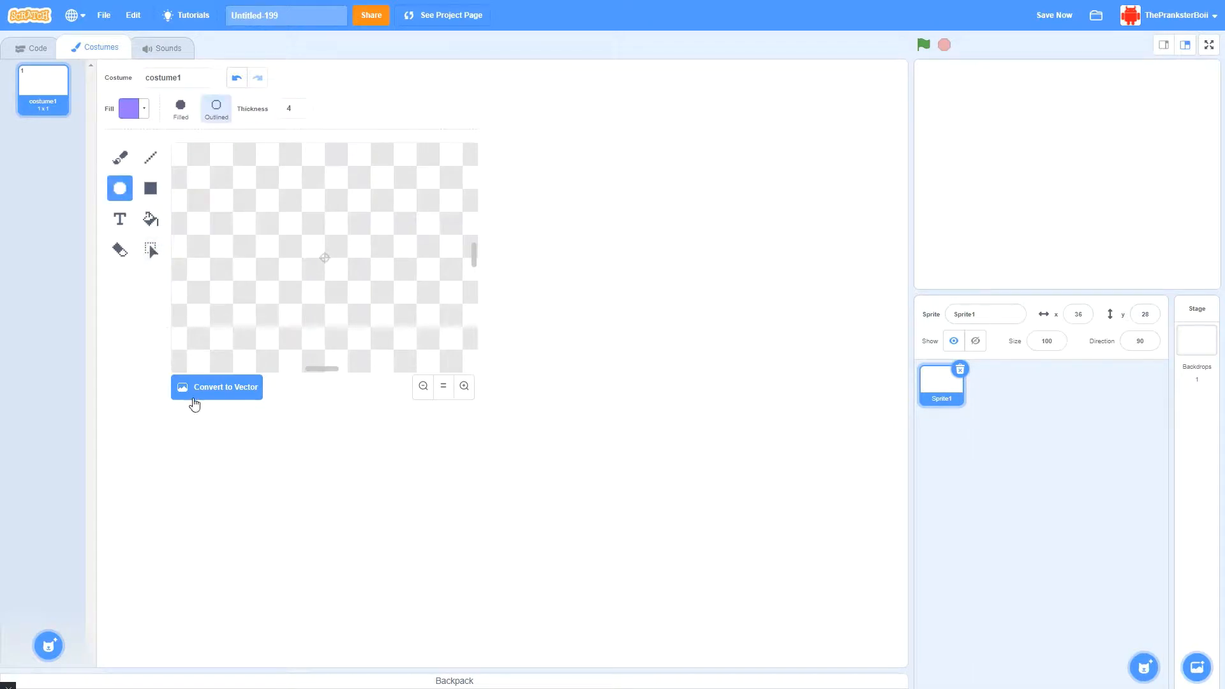
Convert the empty costume to vector and switch to the Rectangle tool
click(190, 394)
click(121, 168)
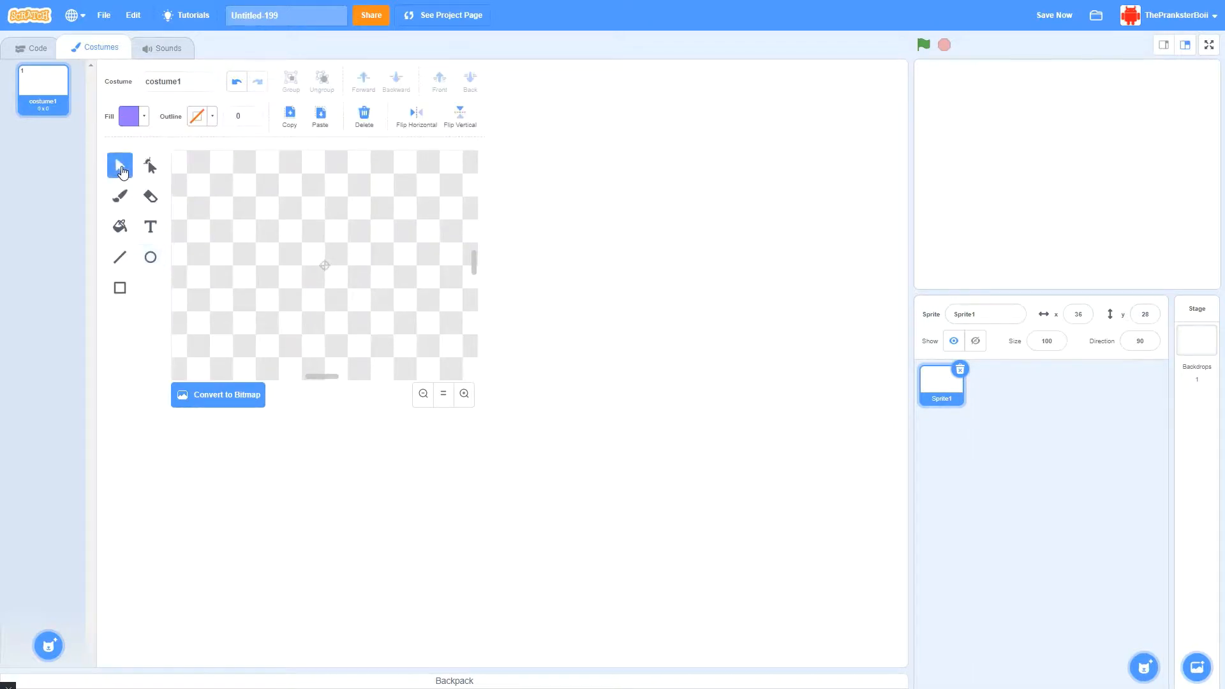
click(120, 257)
click(120, 288)
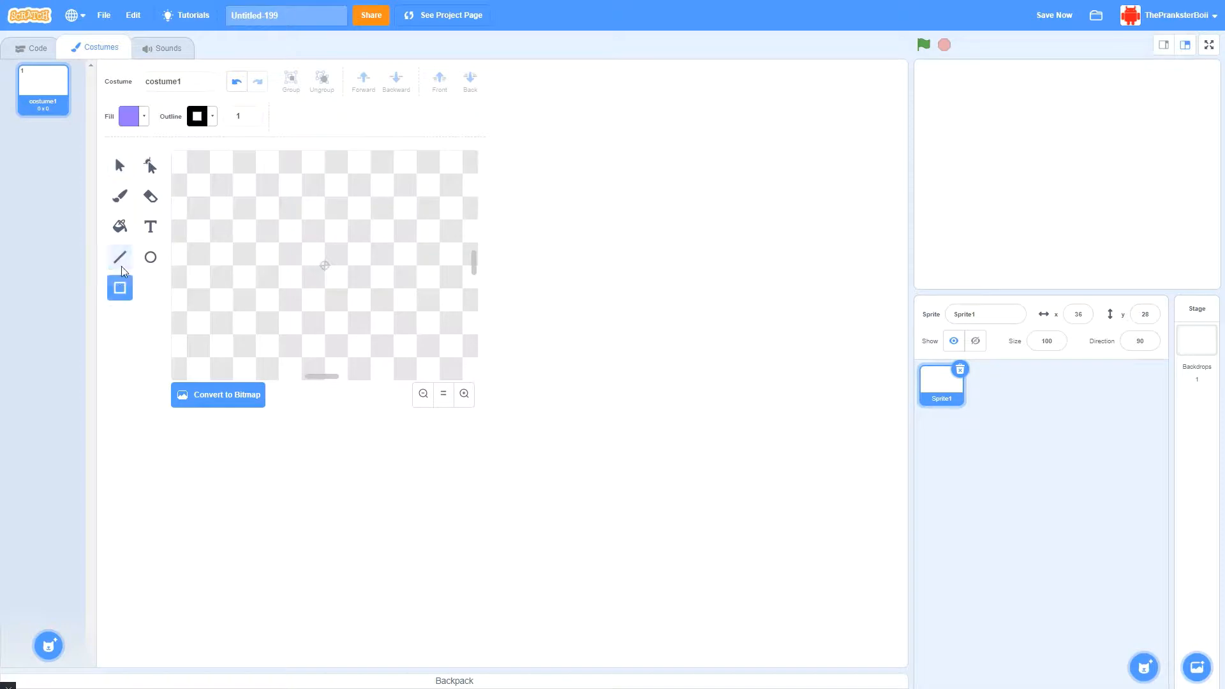
Draw a black-outlined square with a light blue fill, colour 59, near the canvas centre and set its outline width to 4
click(141, 123)
drag(140, 164, 130, 164)
click(145, 313)
click(147, 124)
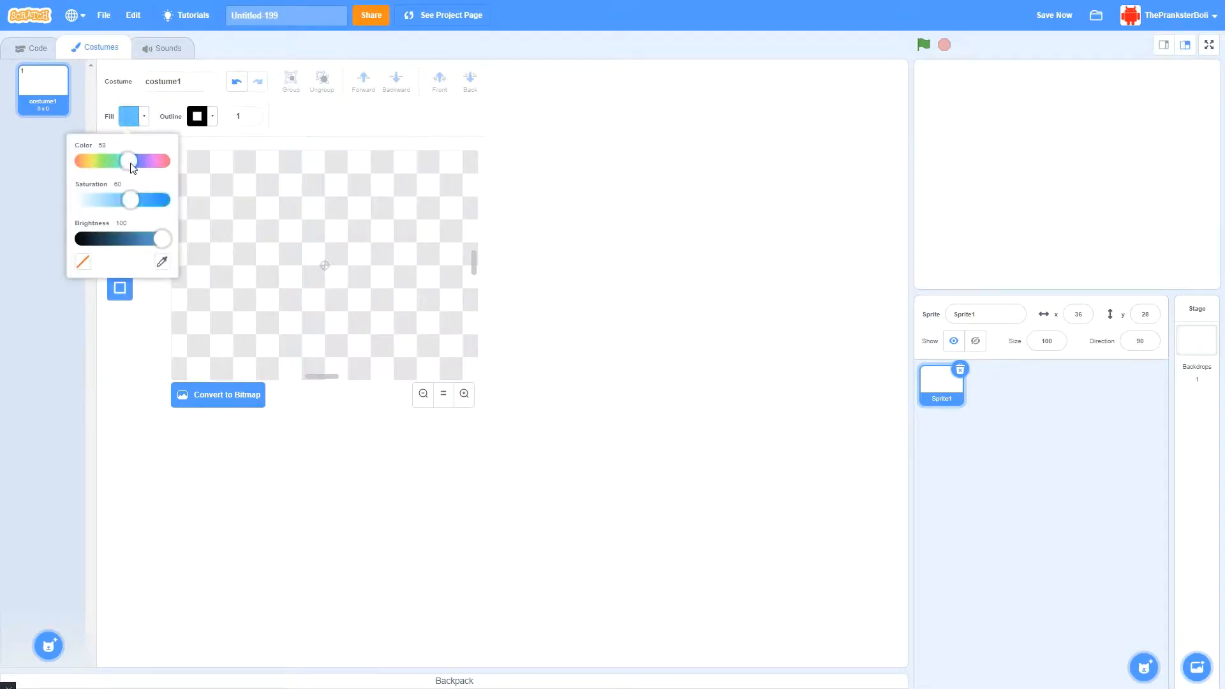
click(135, 328)
drag(275, 211, 363, 298)
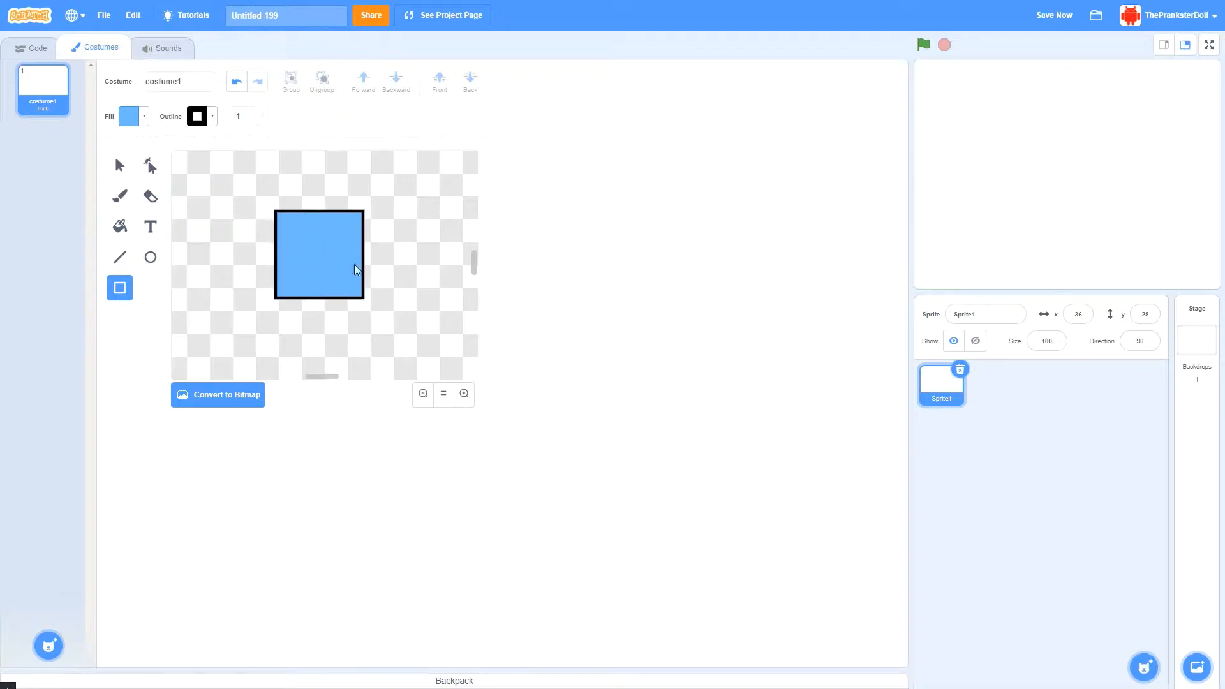
click(253, 117)
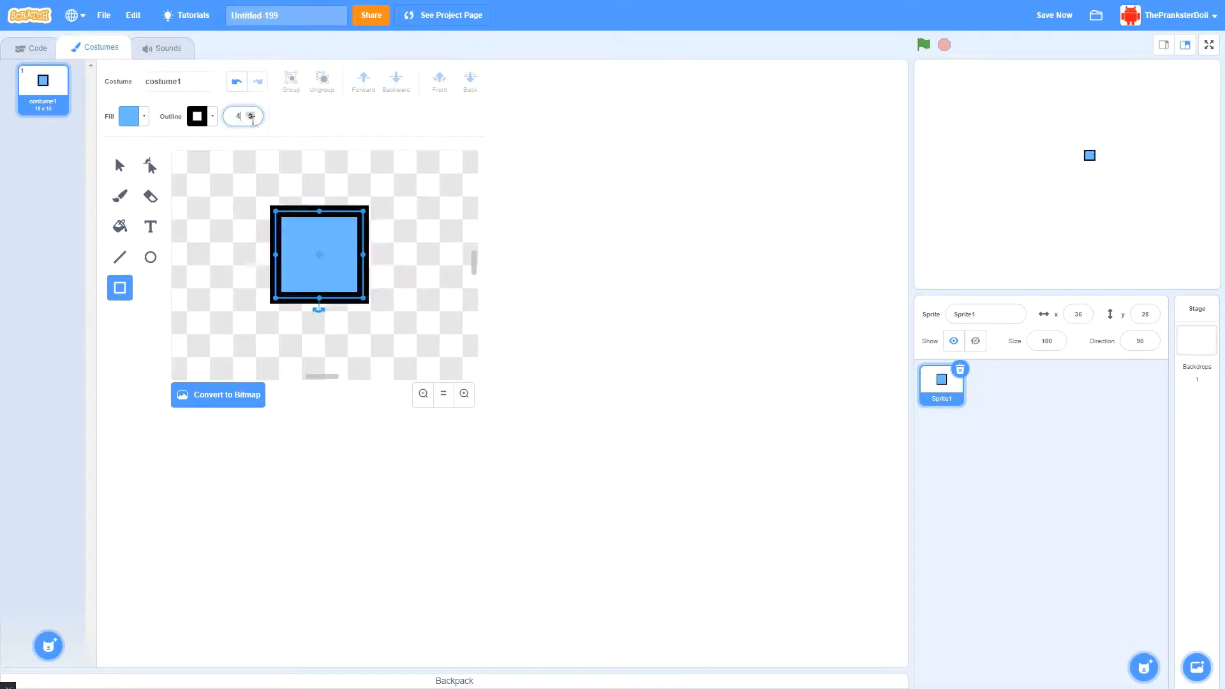
Round the square's upper-left corner with Reshape by adding a point on each adjoining edge and moving the corner point inward
click(151, 165)
click(275, 232)
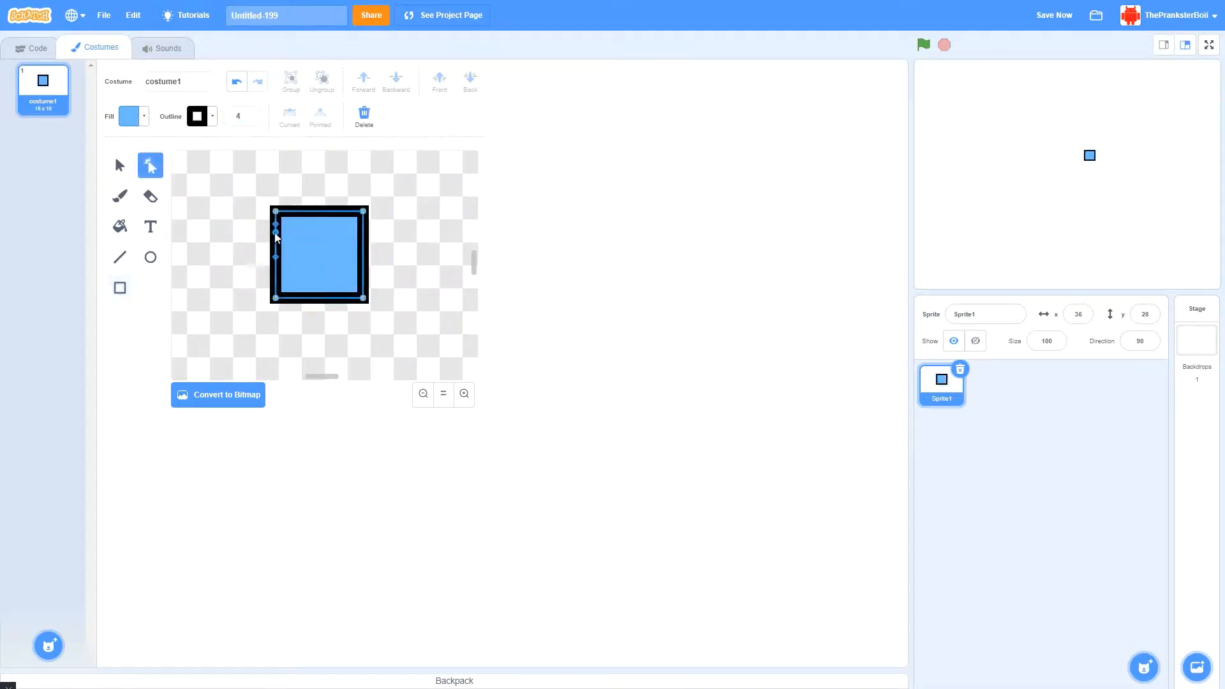
click(291, 212)
mouse_move(276, 212)
mouse_down()
mouse_move(271, 190)
mouse_move(275, 220)
mouse_move(283, 212)
mouse_up()
click(278, 211)
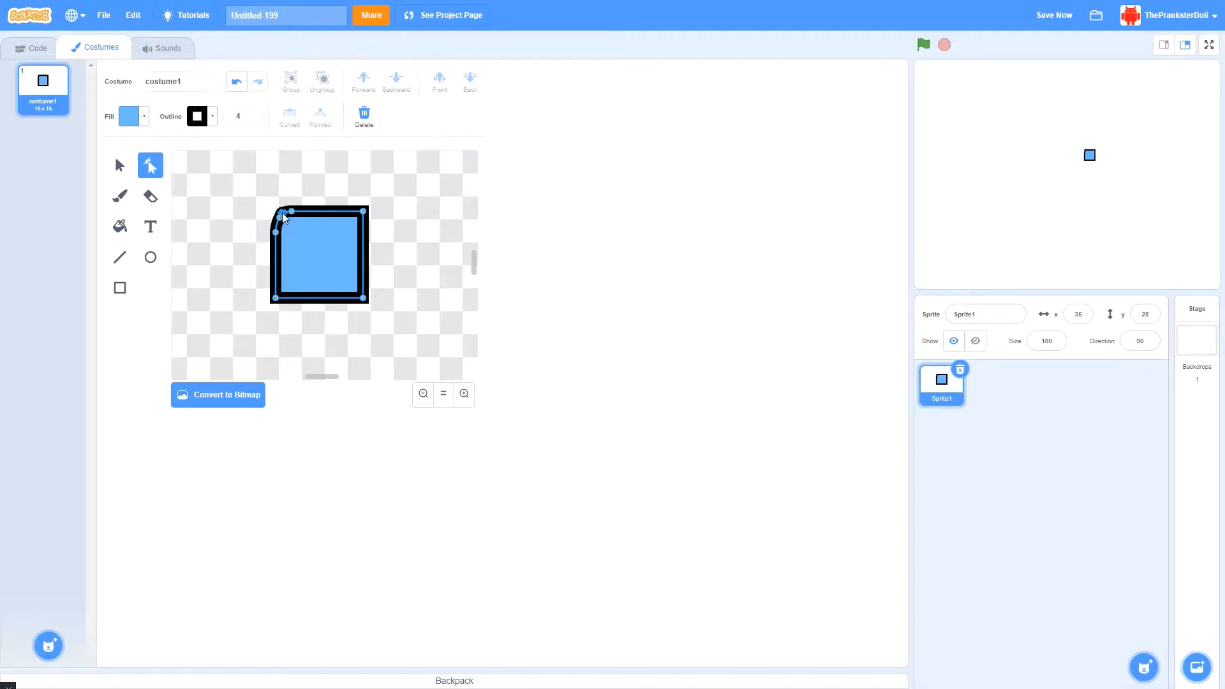
Round the square's upper-right corner by adding a point on each adjoining edge and pulling the corner point inward
click(349, 212)
click(363, 231)
drag(364, 217, 361, 221)
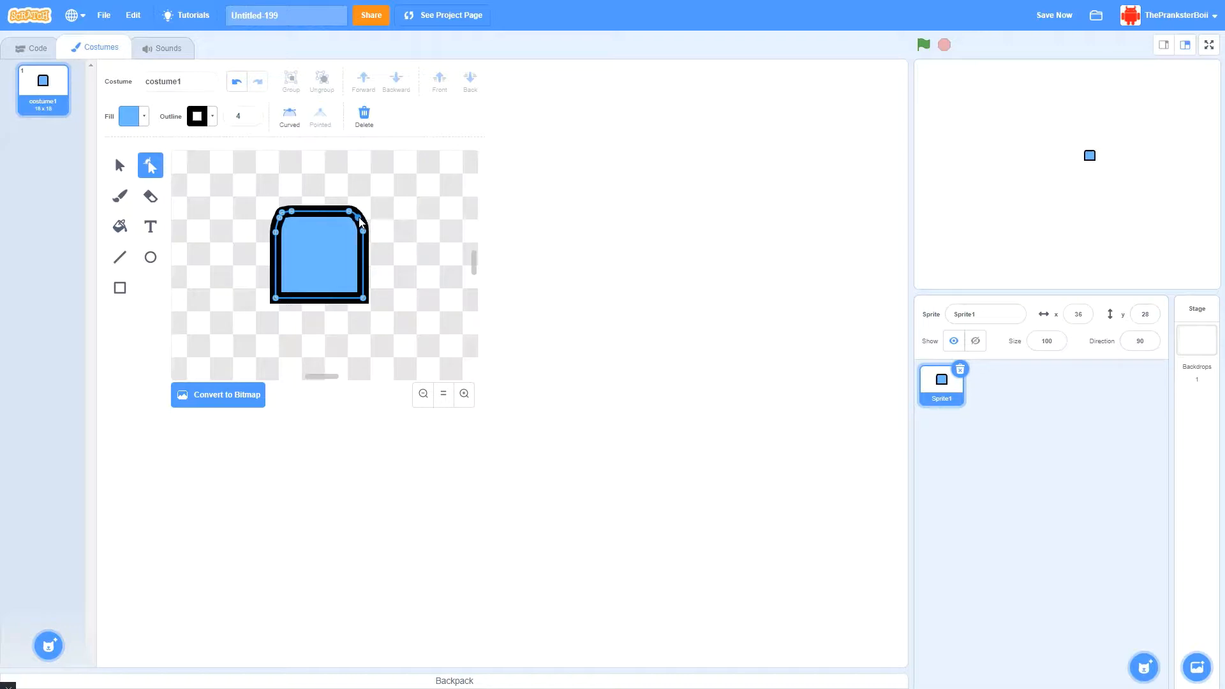
click(283, 212)
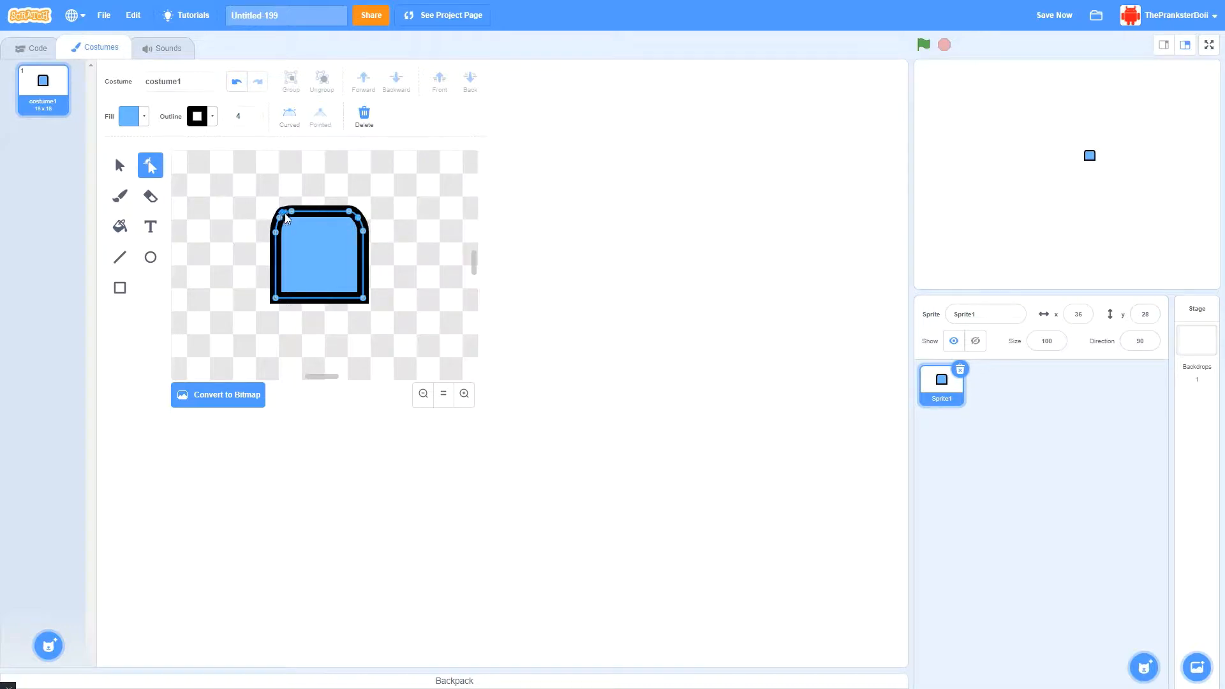
Round the square's two lower corners by adding points on the adjoining edges and moving both corner points inward
click(275, 285)
click(289, 298)
drag(277, 298, 281, 295)
click(352, 298)
click(363, 282)
drag(361, 301, 360, 295)
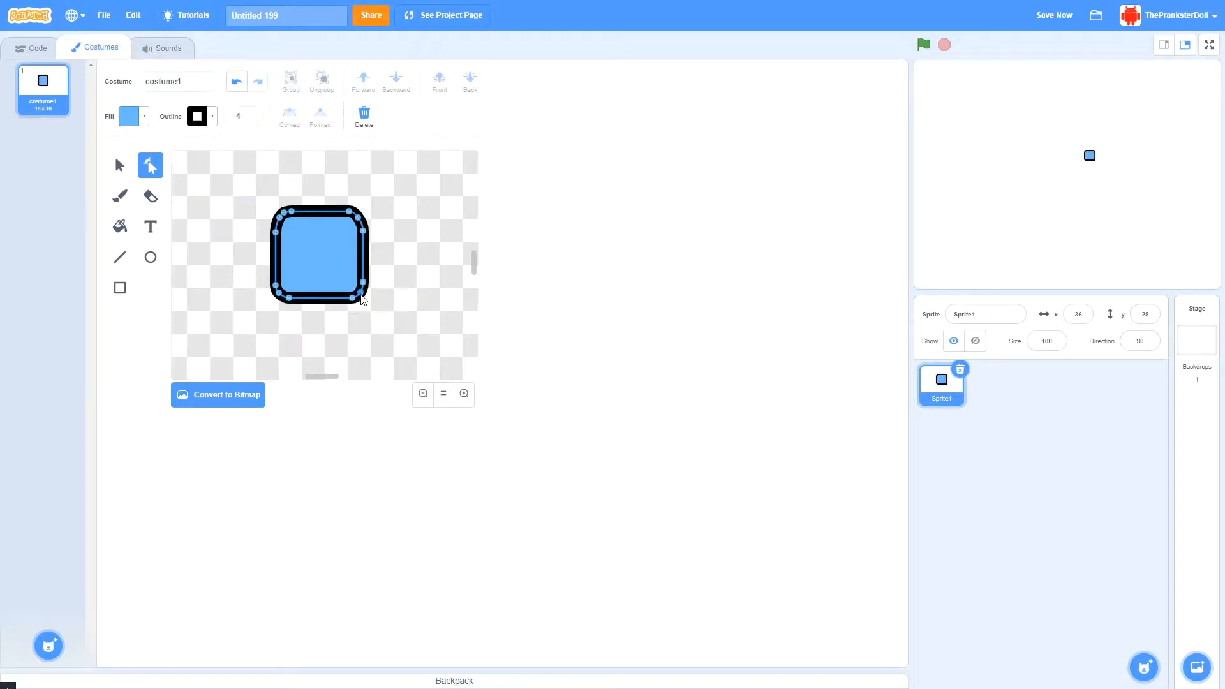
Move the rounded square onto the costume's centre mark and delete it
click(120, 165)
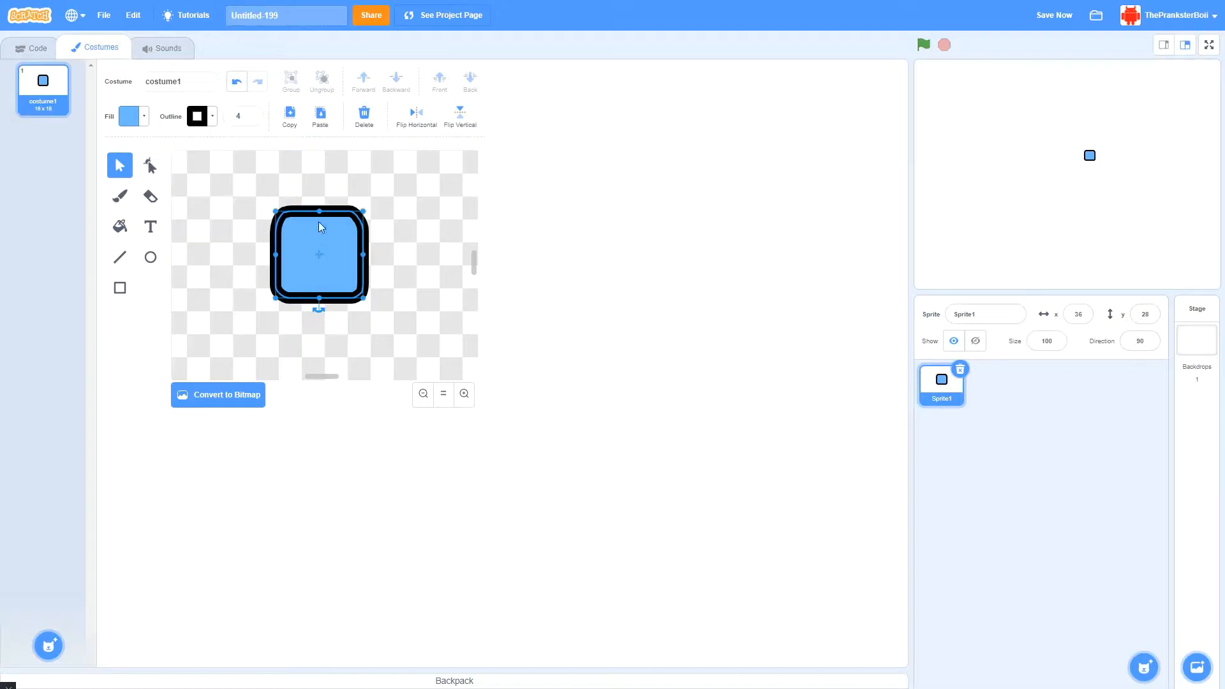
mouse_move(321, 243)
mouse_down()
mouse_move(323, 259)
mouse_move(352, 231)
mouse_move(371, 263)
mouse_move(324, 265)
mouse_up()
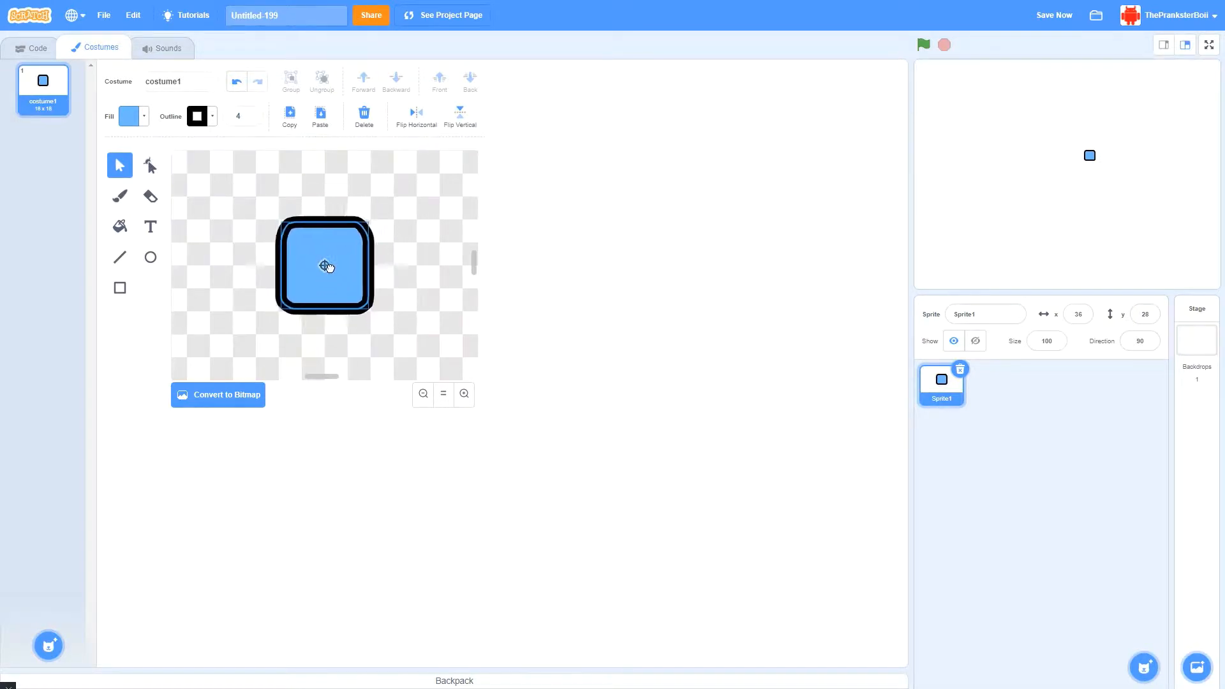
key(Delete)
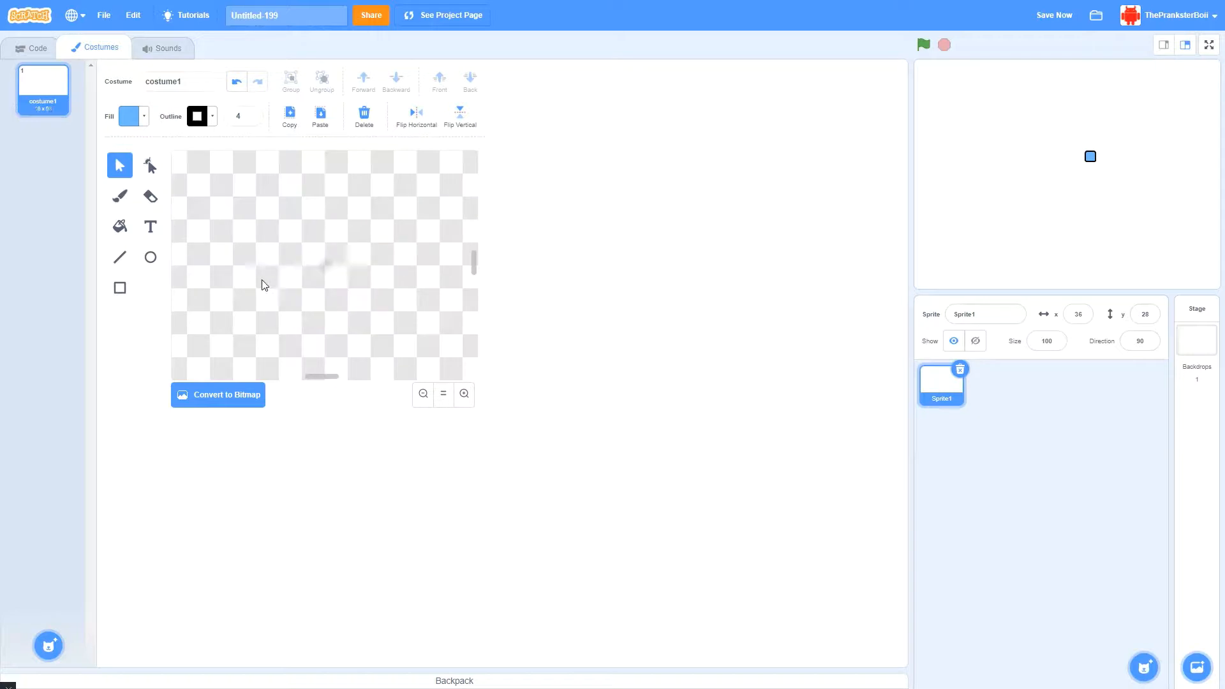
click(120, 258)
click(121, 288)
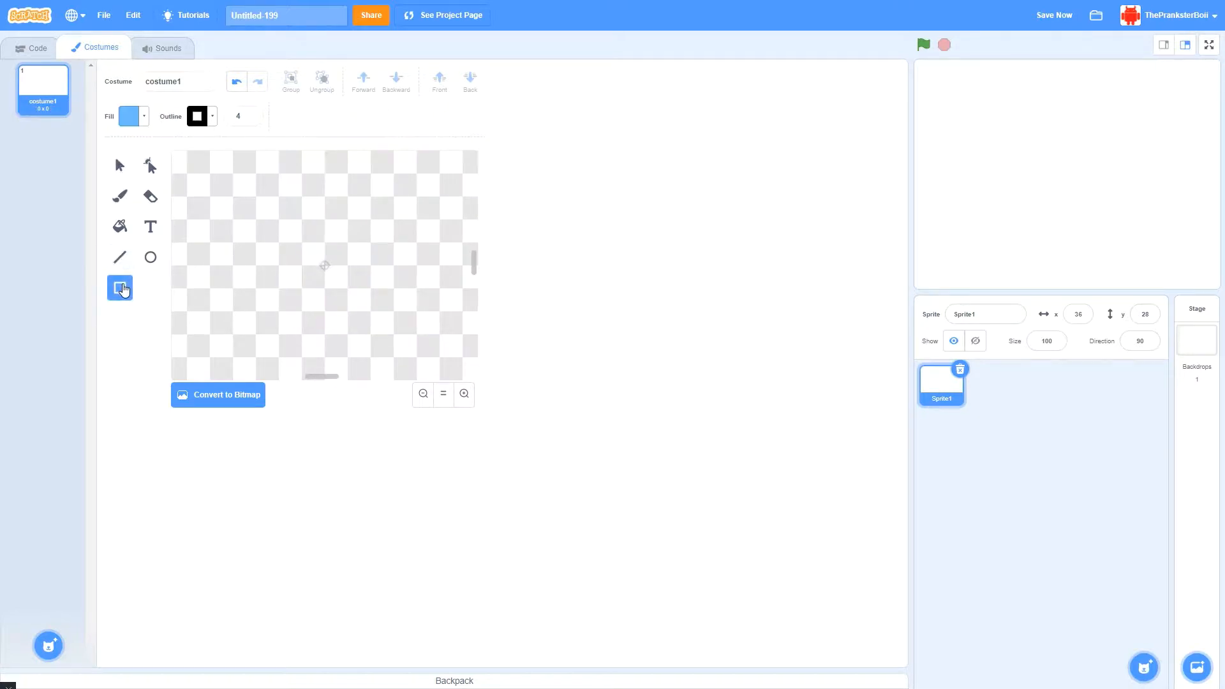
click(151, 258)
click(151, 197)
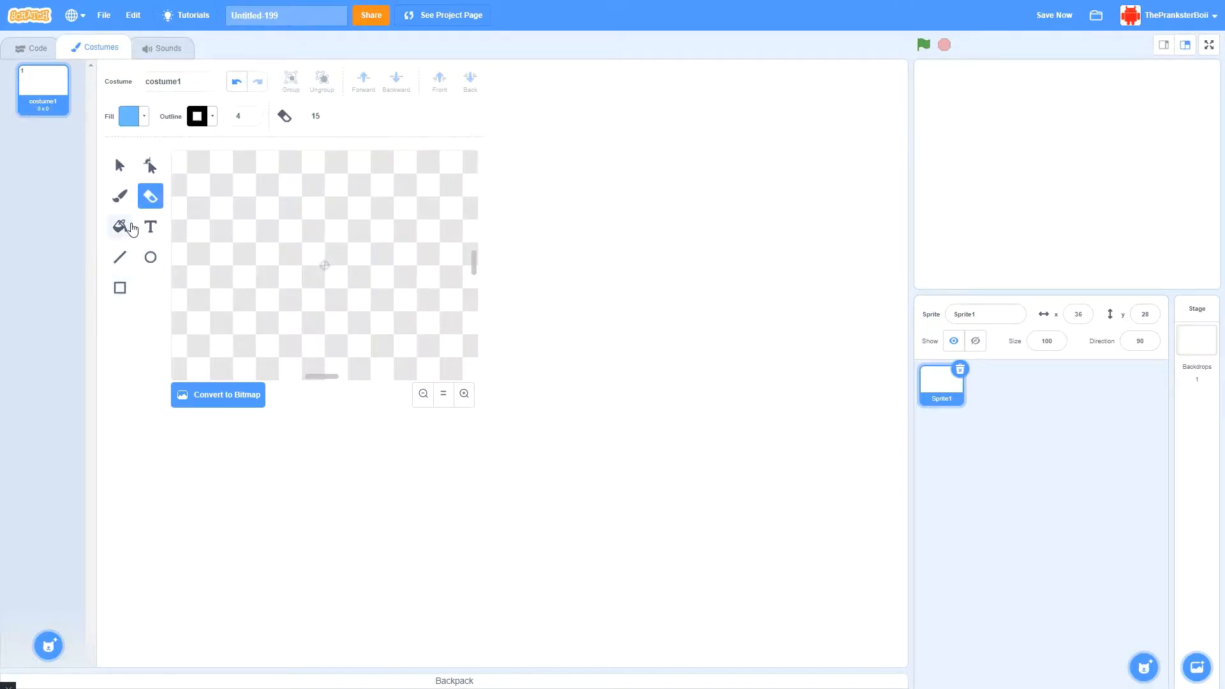
click(120, 226)
Convert the costume to bitmap and set the Line tool's fill colour to yellow
click(200, 395)
click(120, 188)
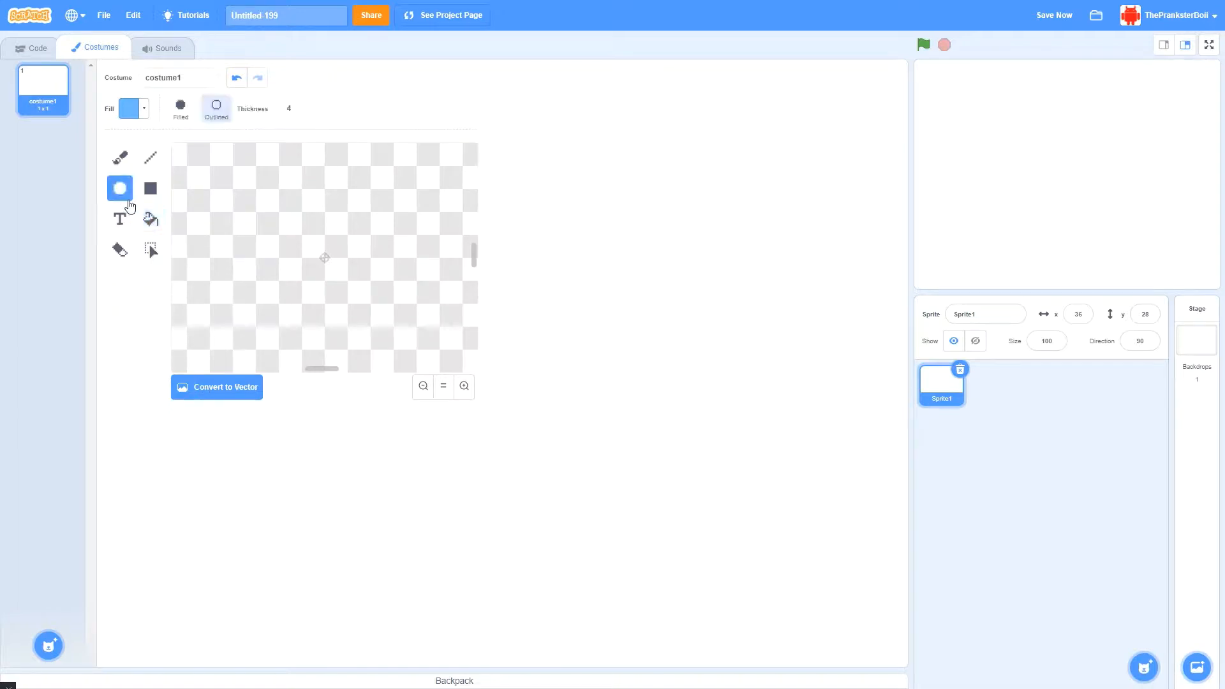
click(120, 157)
click(151, 157)
click(147, 115)
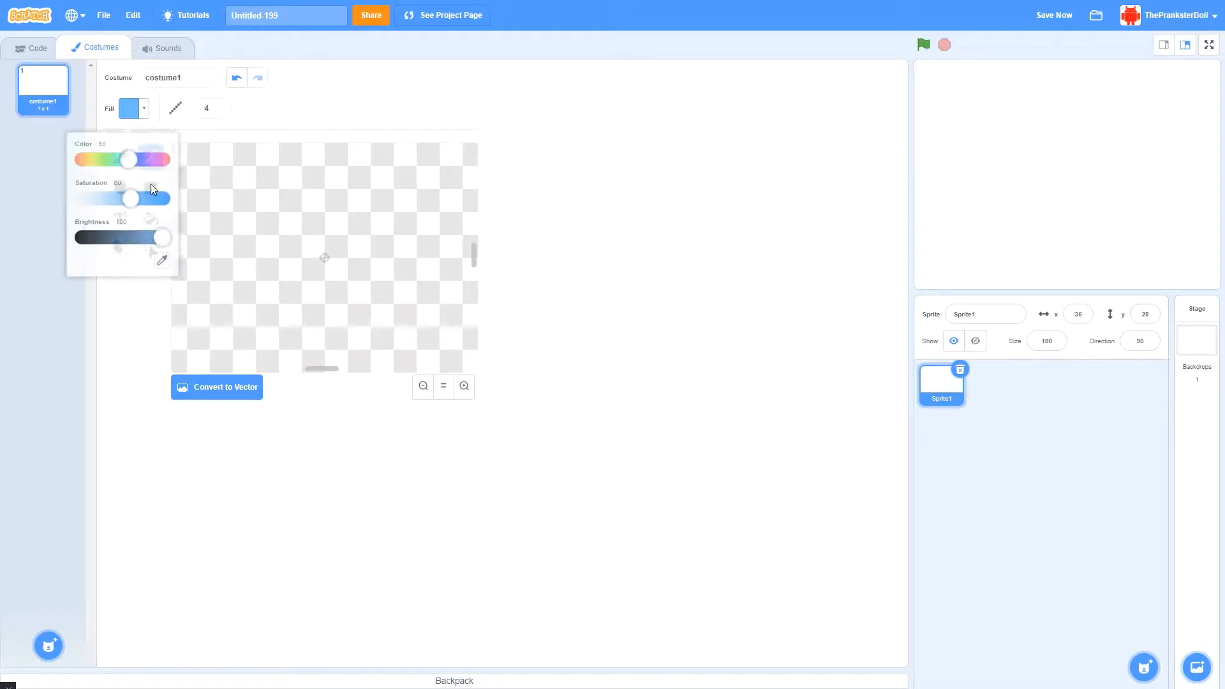
drag(132, 155, 93, 158)
Undo a trial yellow dot near the canvas centre and paste the yellow pixel-art trophy
click(308, 259)
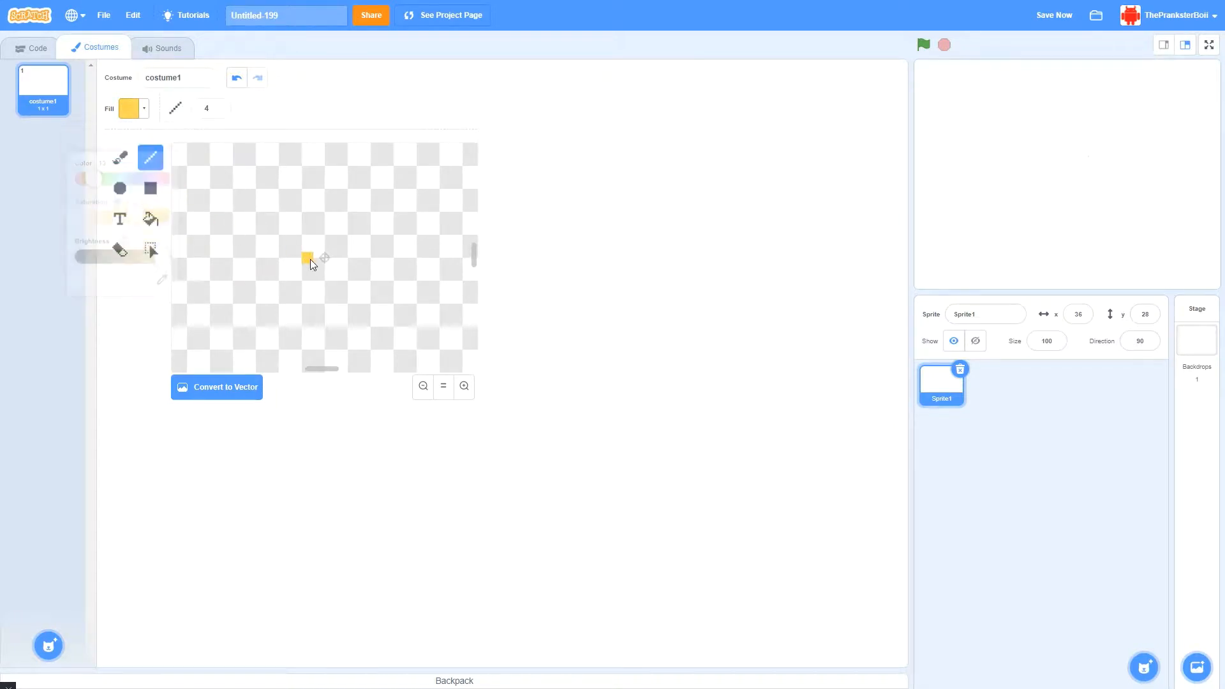
click(236, 78)
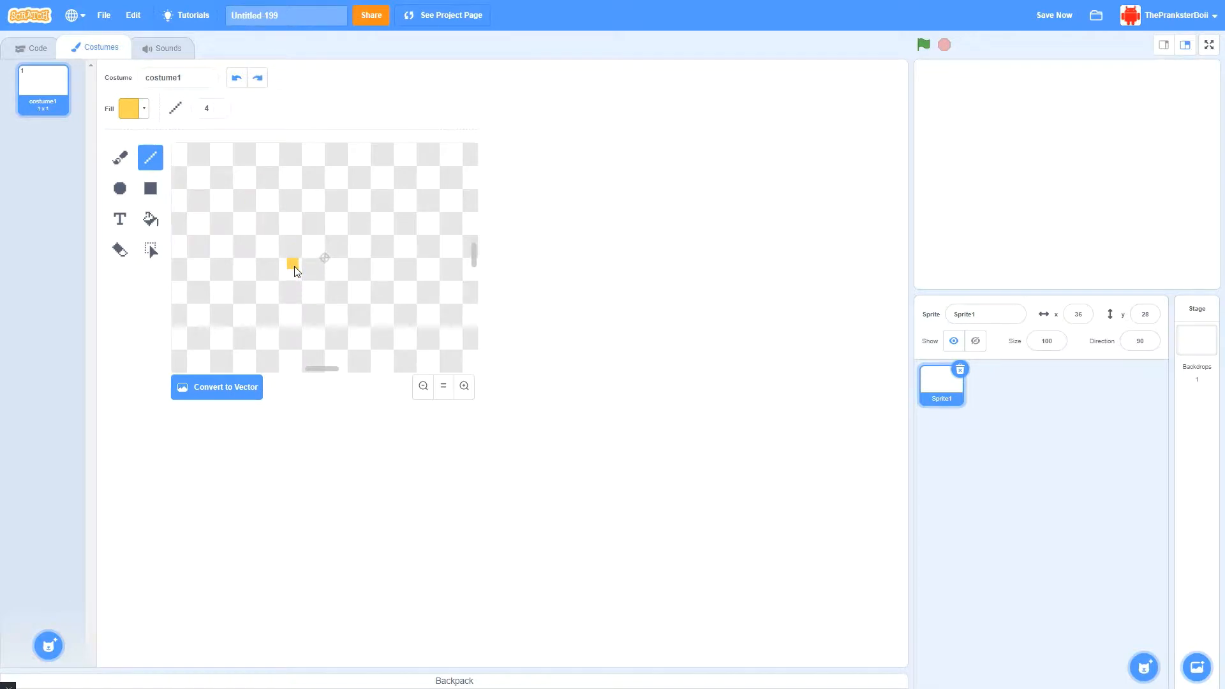
key(ctrl+v)
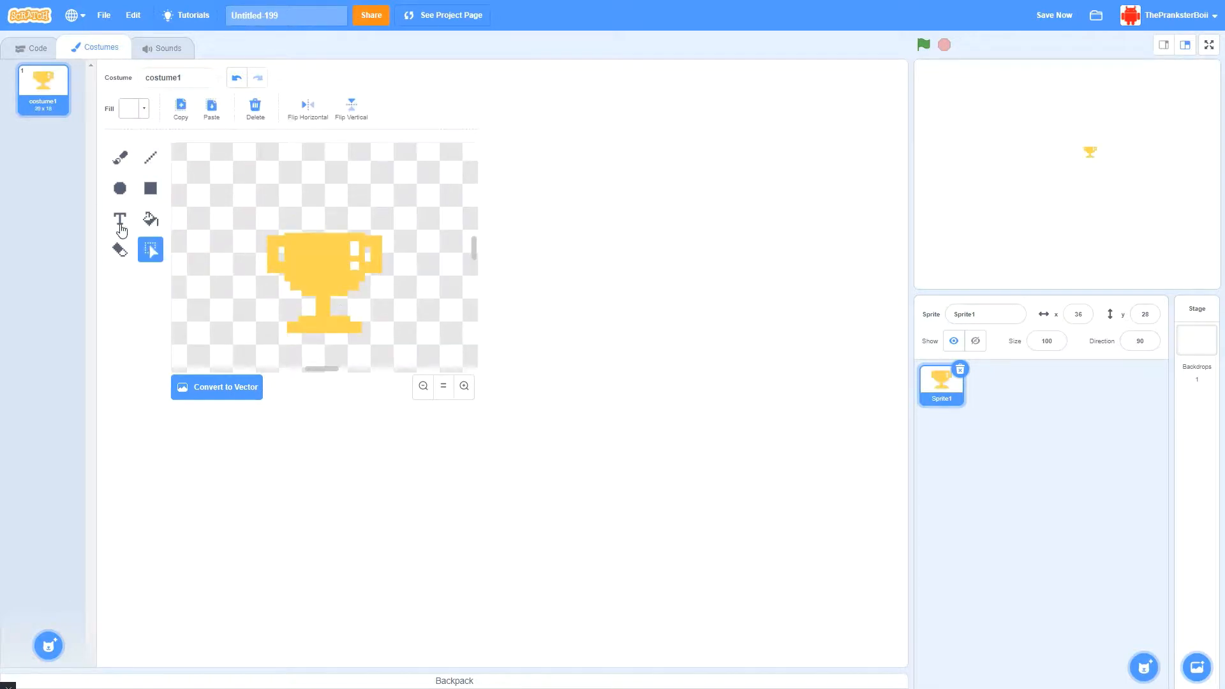
View the trophy on the full-screen stage to examine how it looks there, and return to the editor
click(1208, 44)
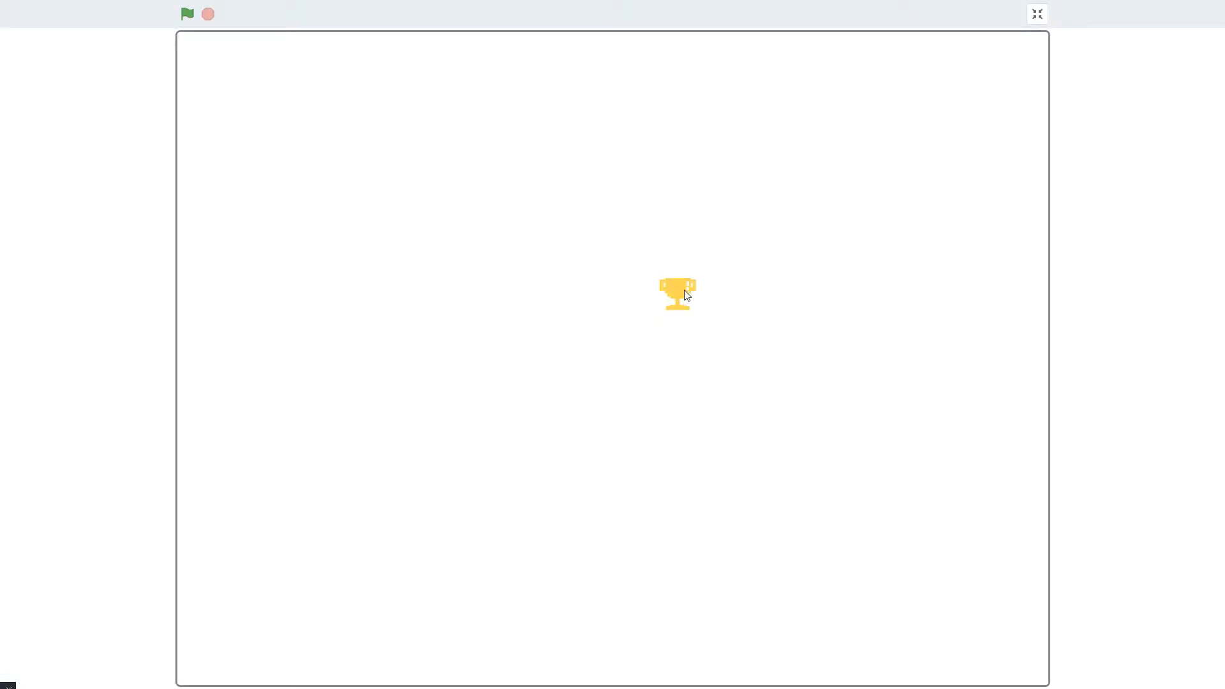
click(1038, 14)
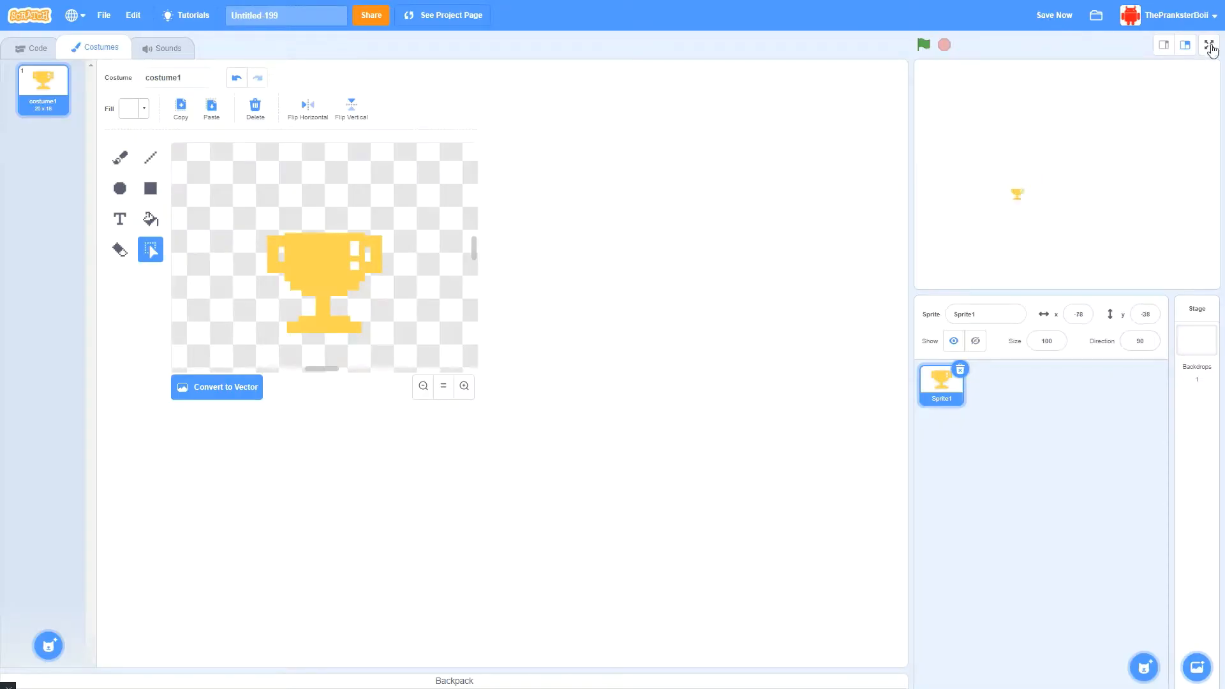
click(1210, 46)
click(1038, 14)
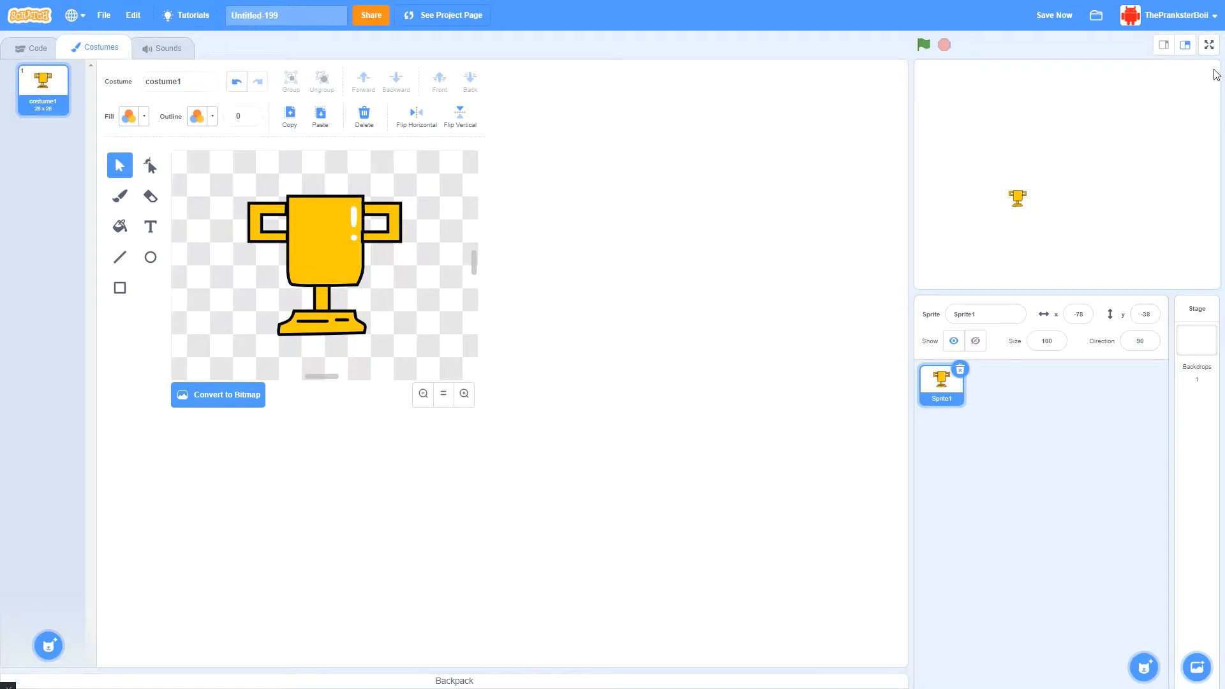
Move the outlined vector trophy to x -24, y -3 on the stage and view it full screen
drag(1018, 199, 1053, 176)
click(1208, 45)
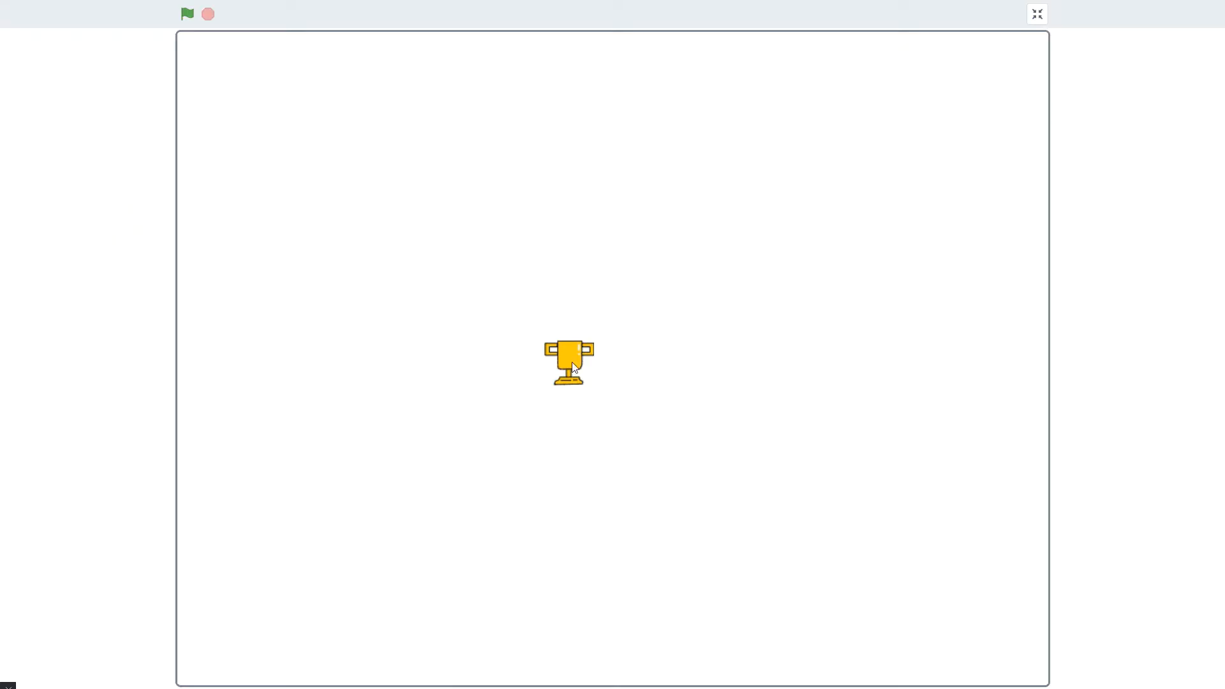
click(1036, 16)
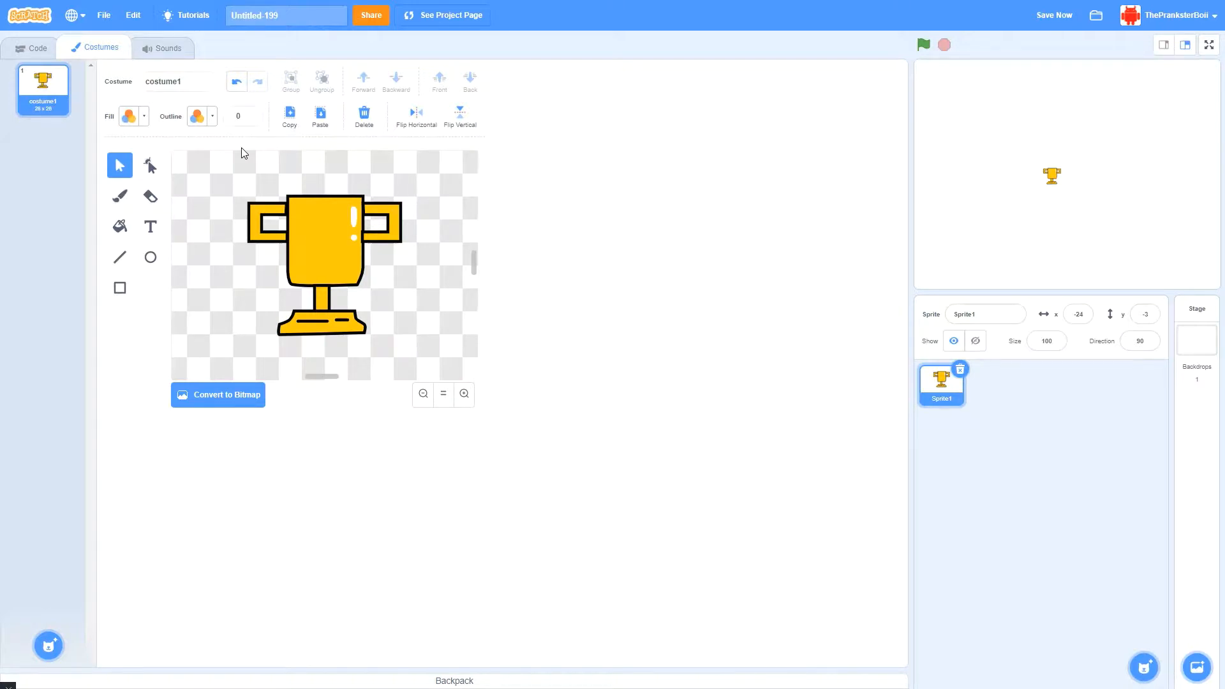
Delete the whole trophy drawing from costume1 and add a random Surprise costume to the sprite
key(ctrl+a)
key(Delete)
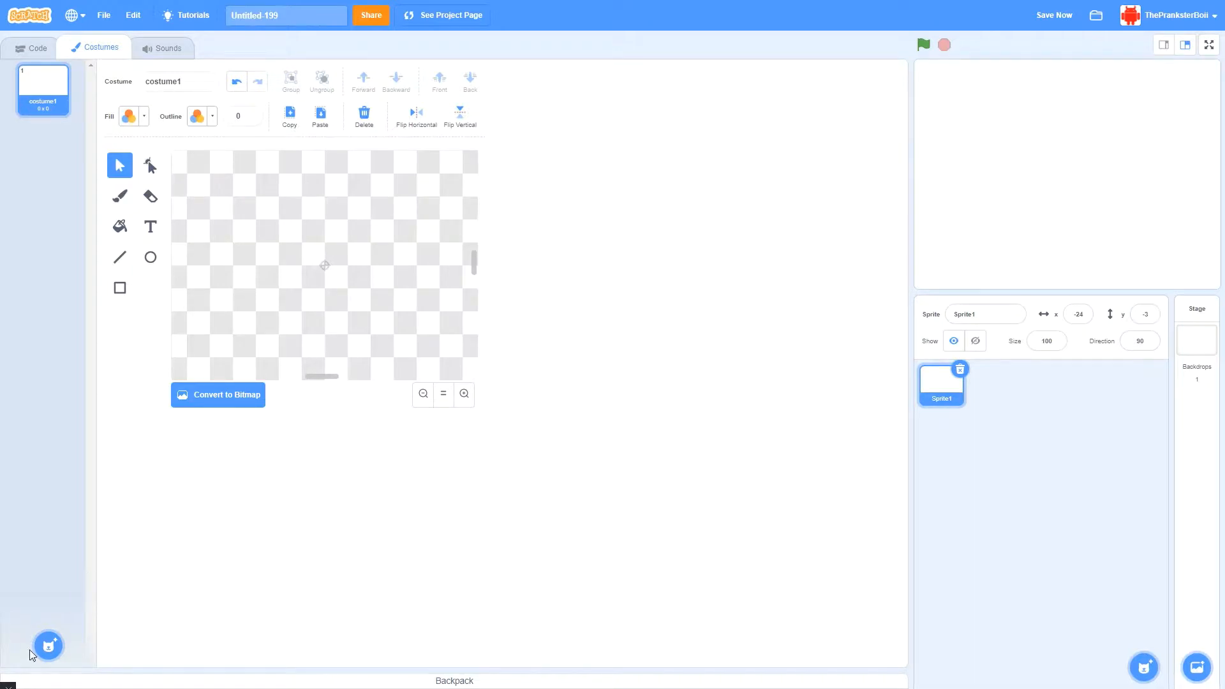
mouse_move(45, 658)
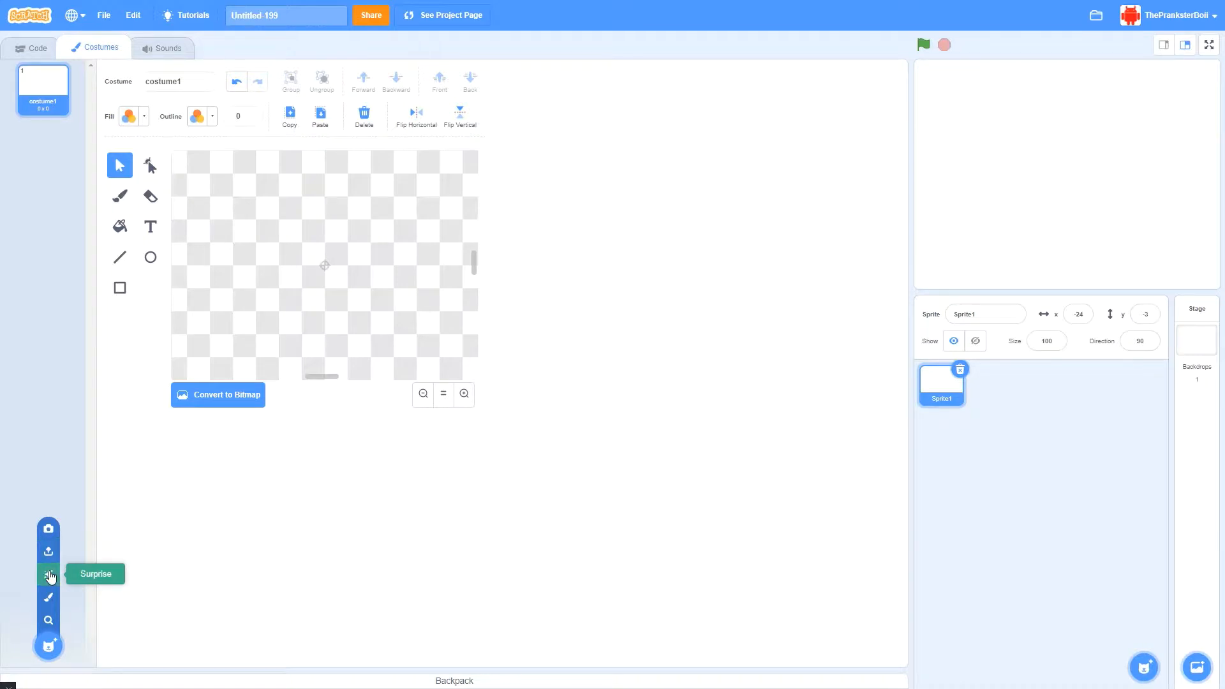
click(50, 576)
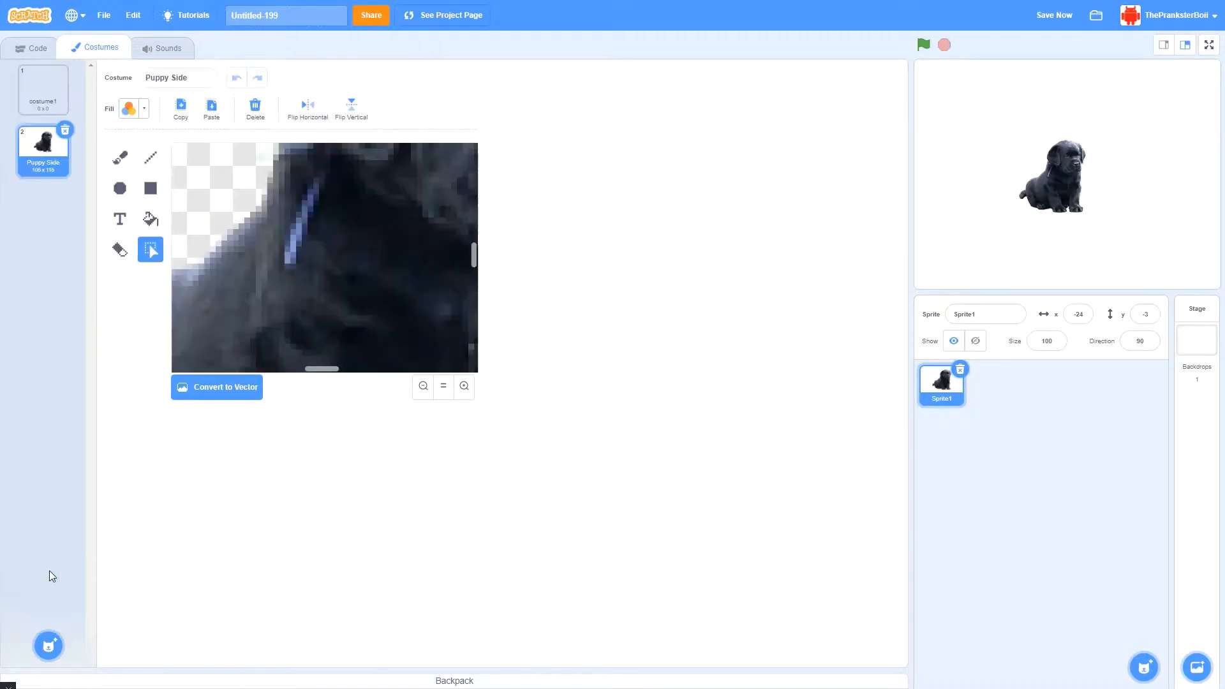
Select the puppy's tail in the Puppy Side costume and delete it
click(423, 395)
click(424, 394)
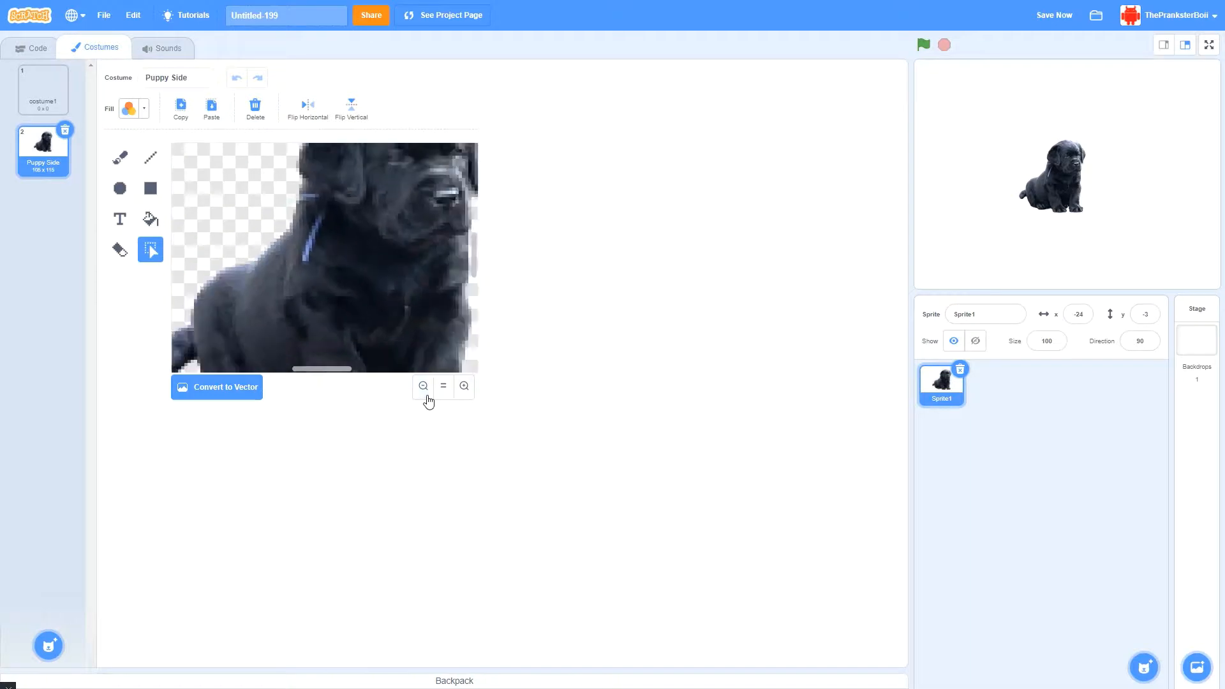
click(424, 394)
click(461, 387)
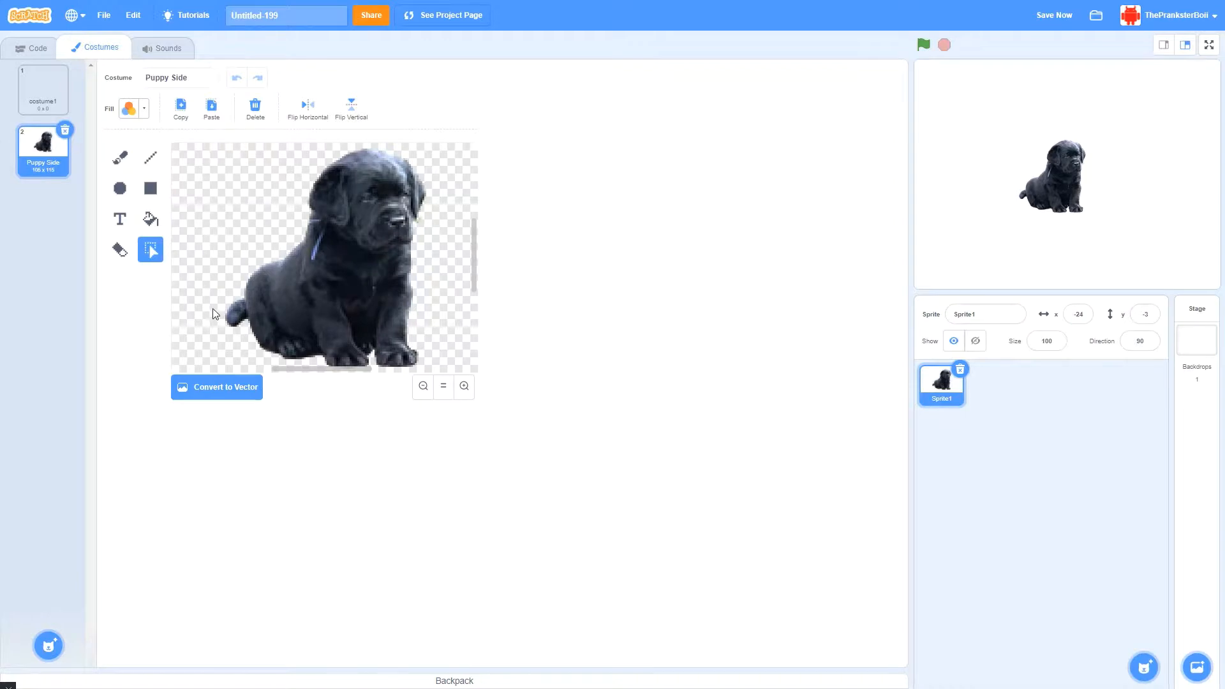
drag(221, 295, 249, 348)
key(Delete)
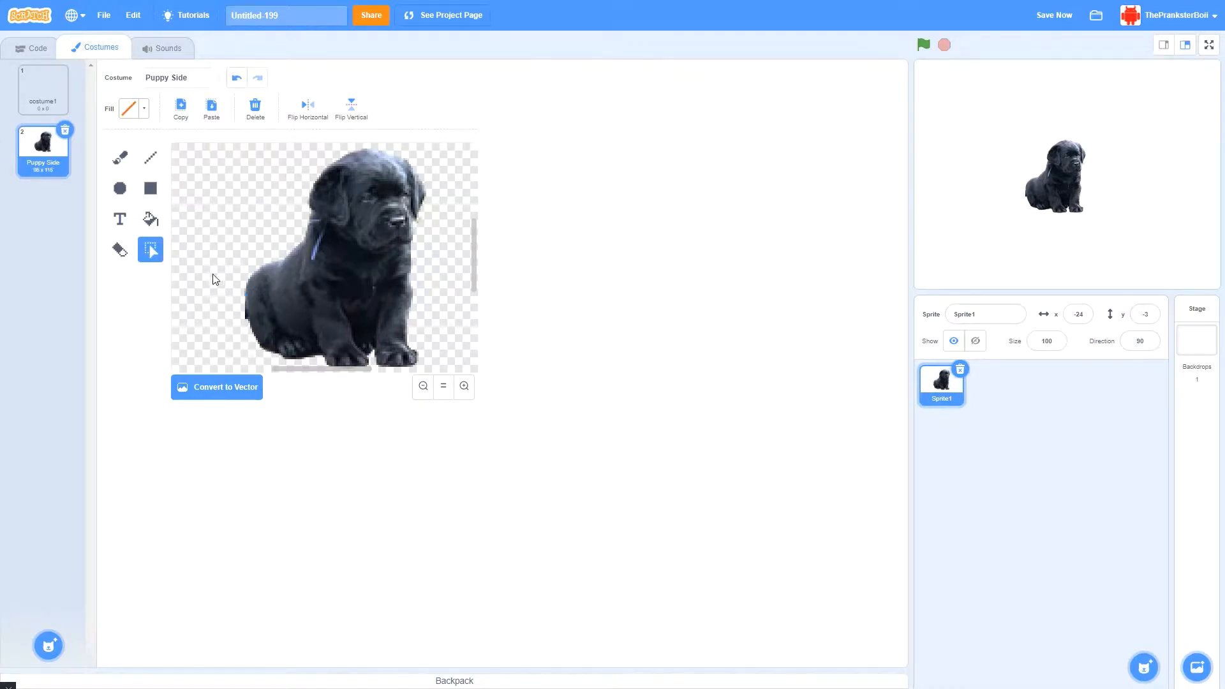
Paint red eyes on the puppy using the Brush at size 3 with colour 0
click(121, 249)
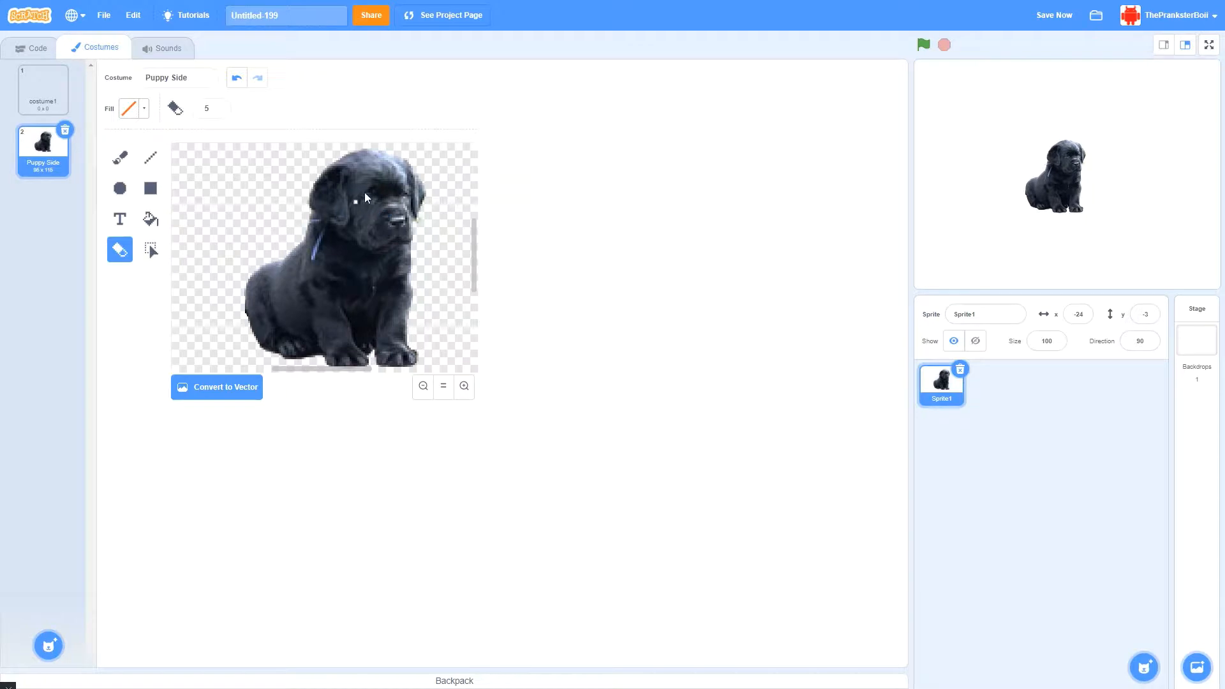
click(151, 157)
click(123, 153)
click(129, 109)
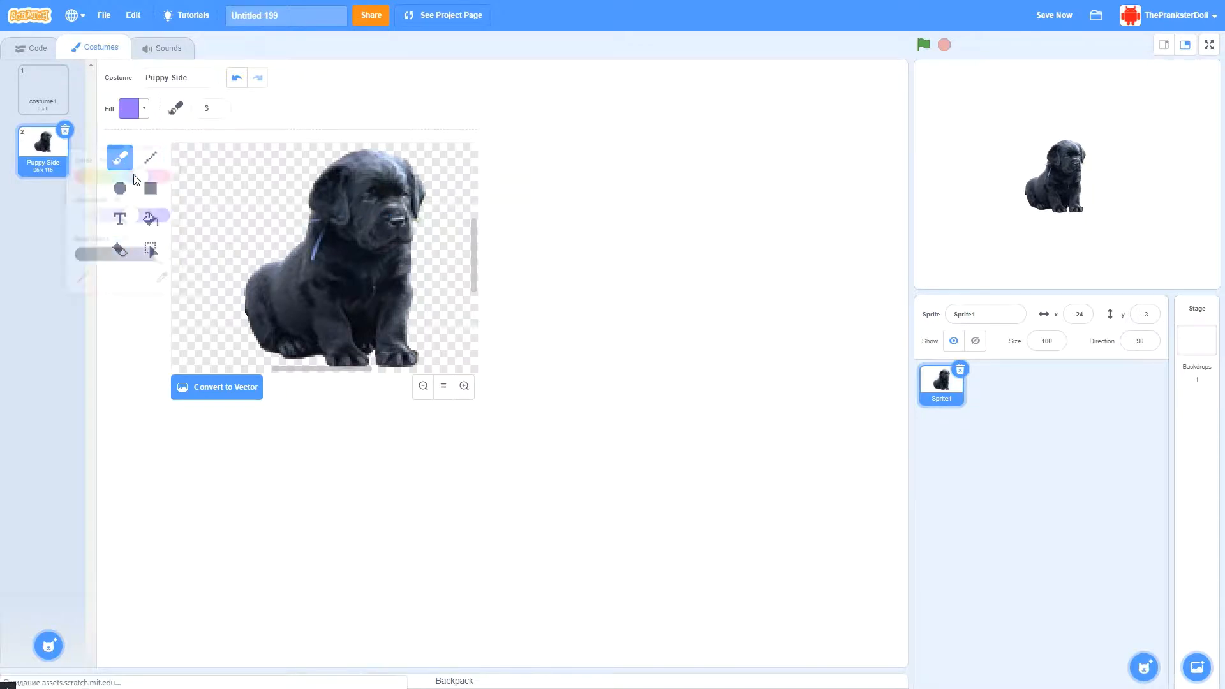
drag(142, 153, 7, 156)
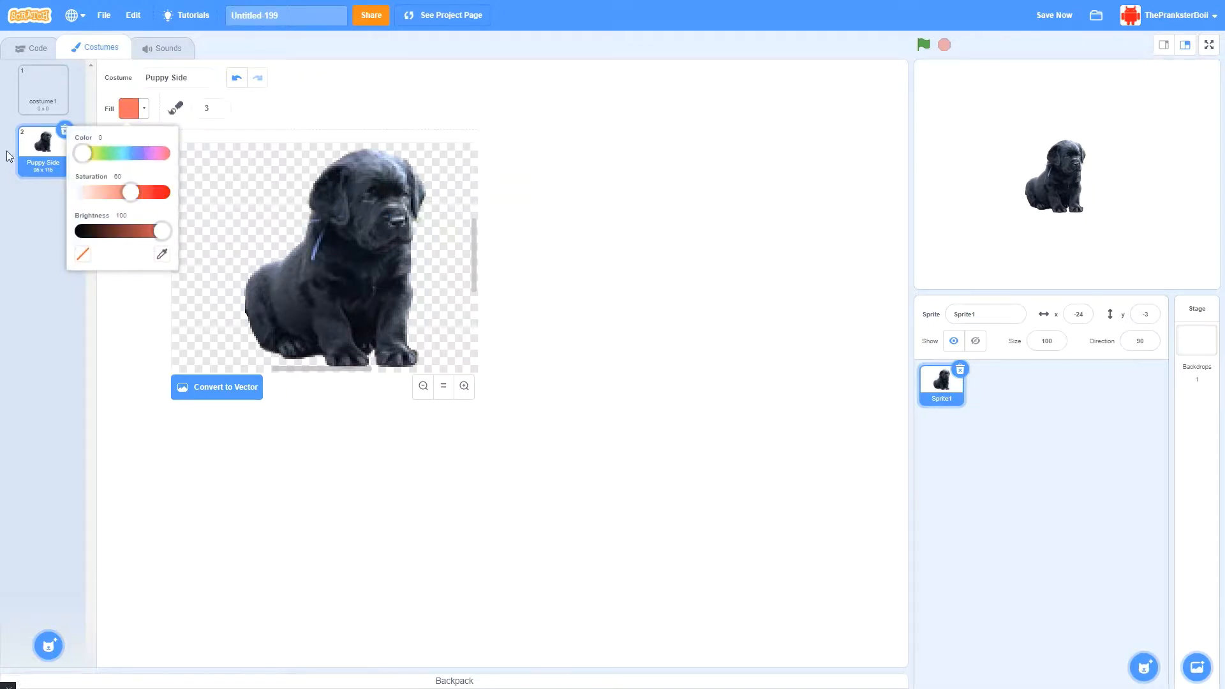
click(370, 192)
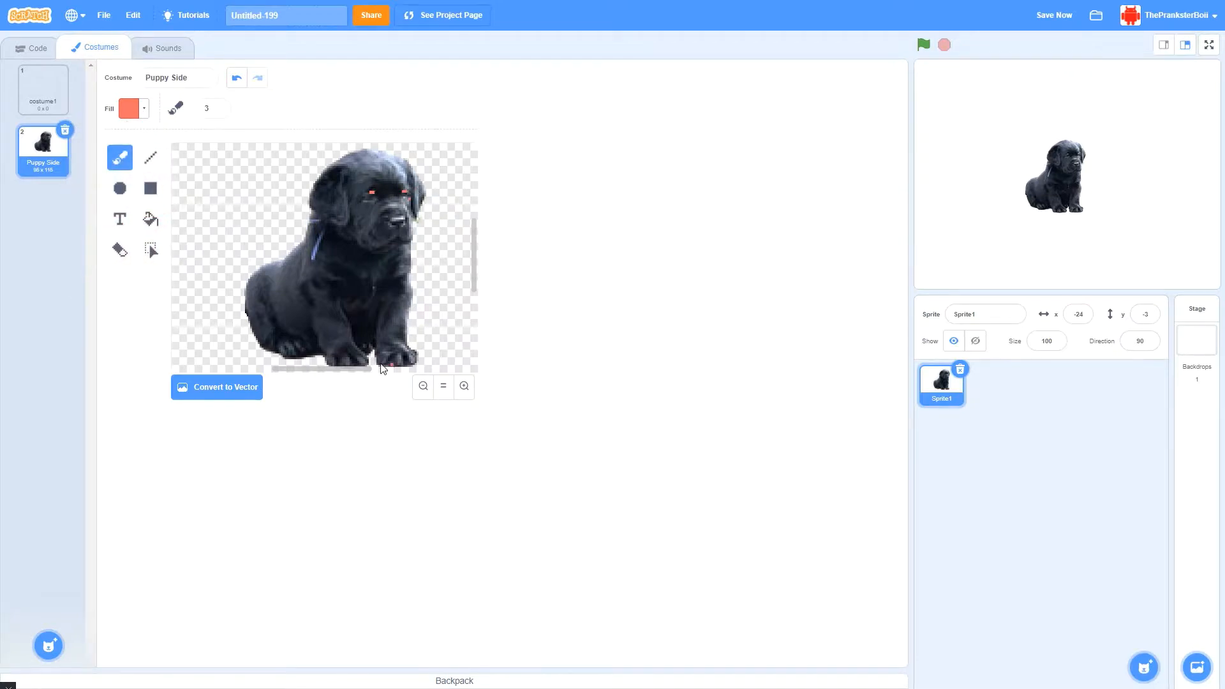
scroll(317, 262, down, 2)
scroll(312, 261, up, 2)
click(151, 168)
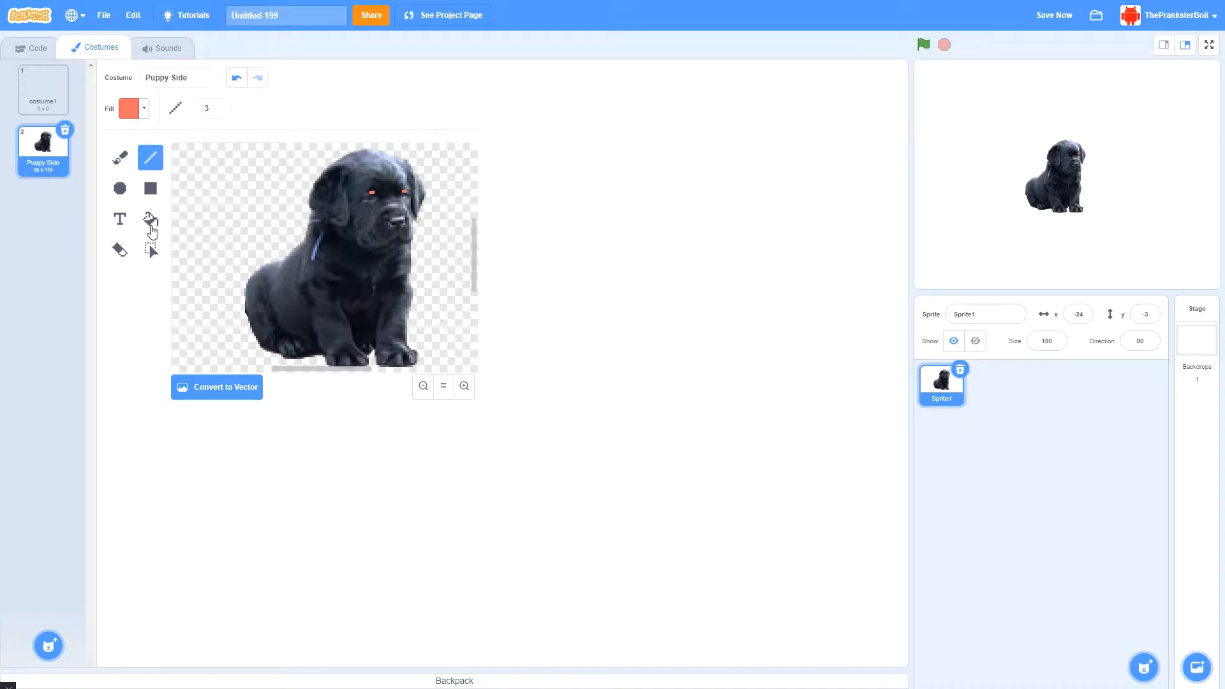
click(119, 222)
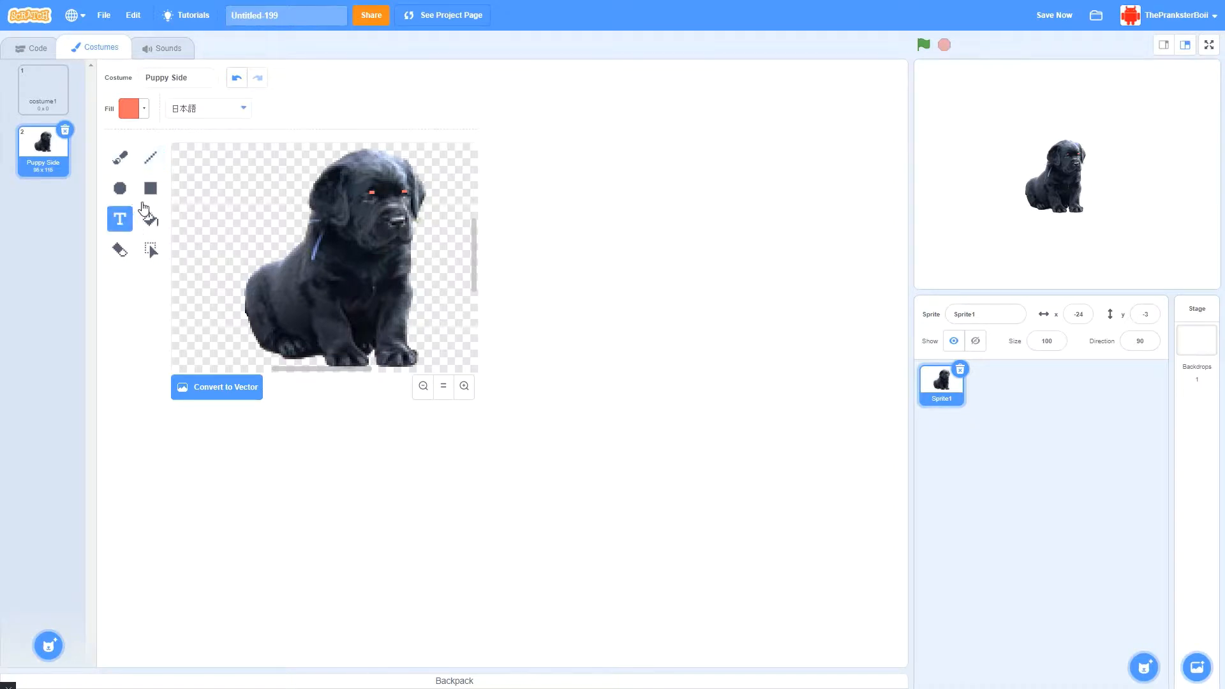
Fill several small areas on the puppy's face, neck, chest and body with the current red using the Fill tool
click(149, 219)
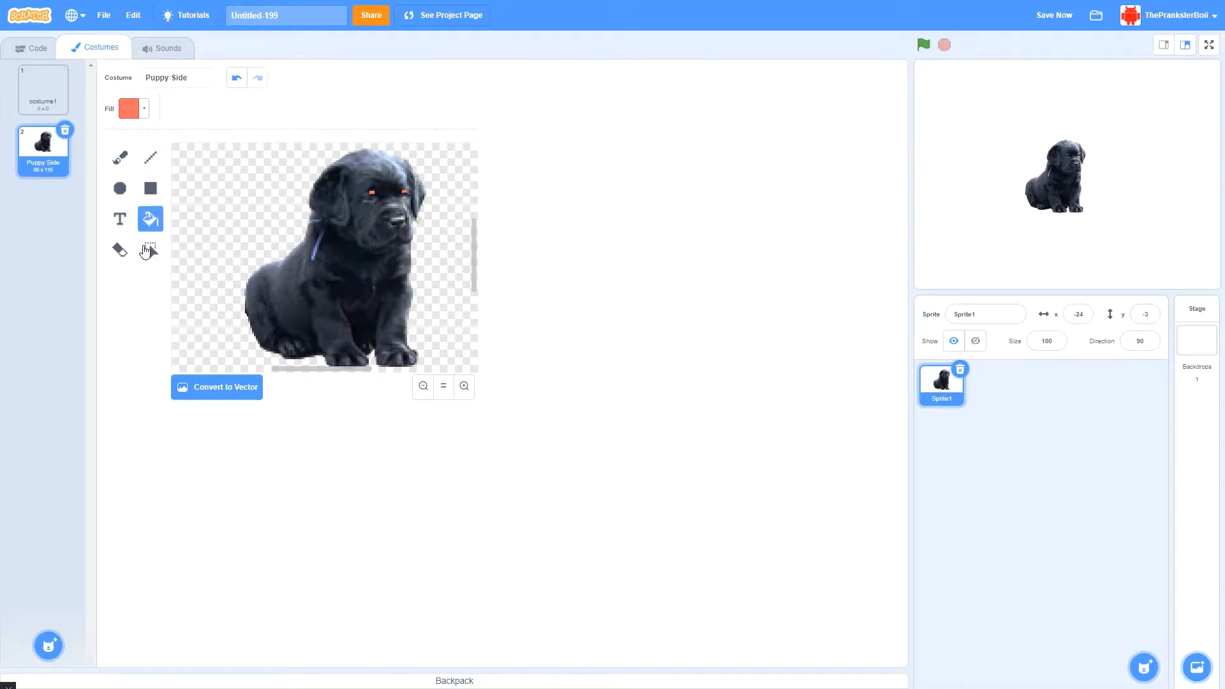
click(281, 305)
click(389, 190)
click(380, 194)
drag(363, 195, 372, 185)
click(317, 248)
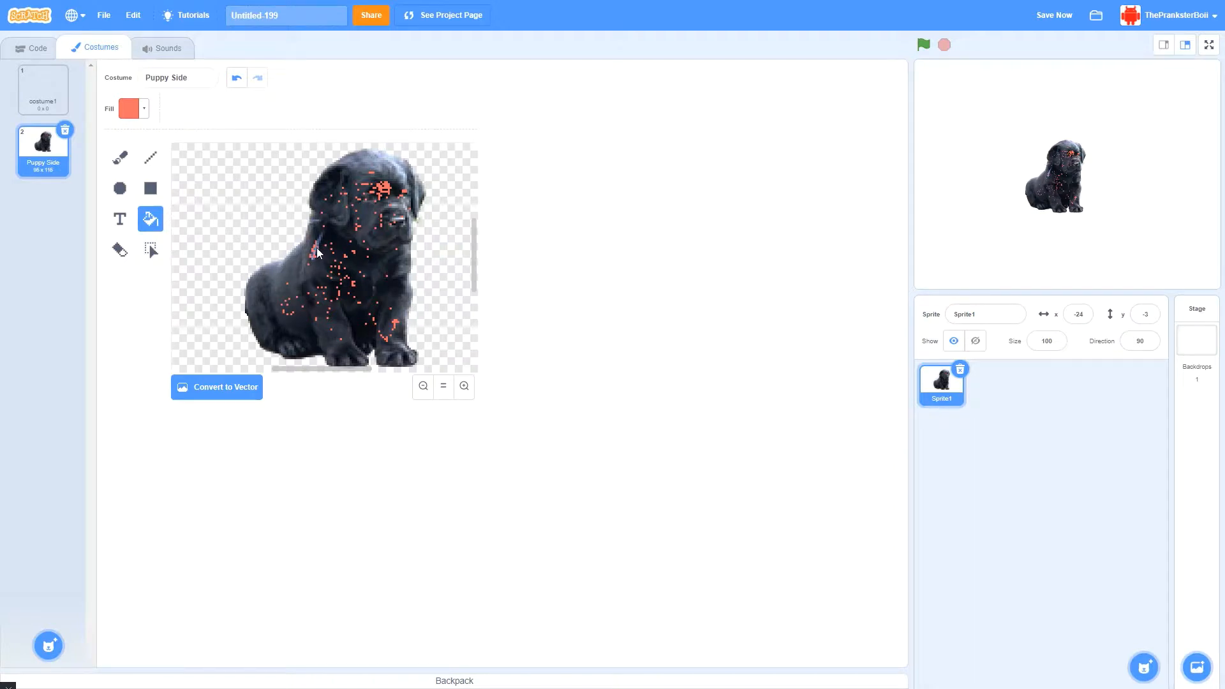
click(349, 250)
Convert the Puppy Side costume to vector and try to recolour the selected puppy image with a solid red fill
click(223, 392)
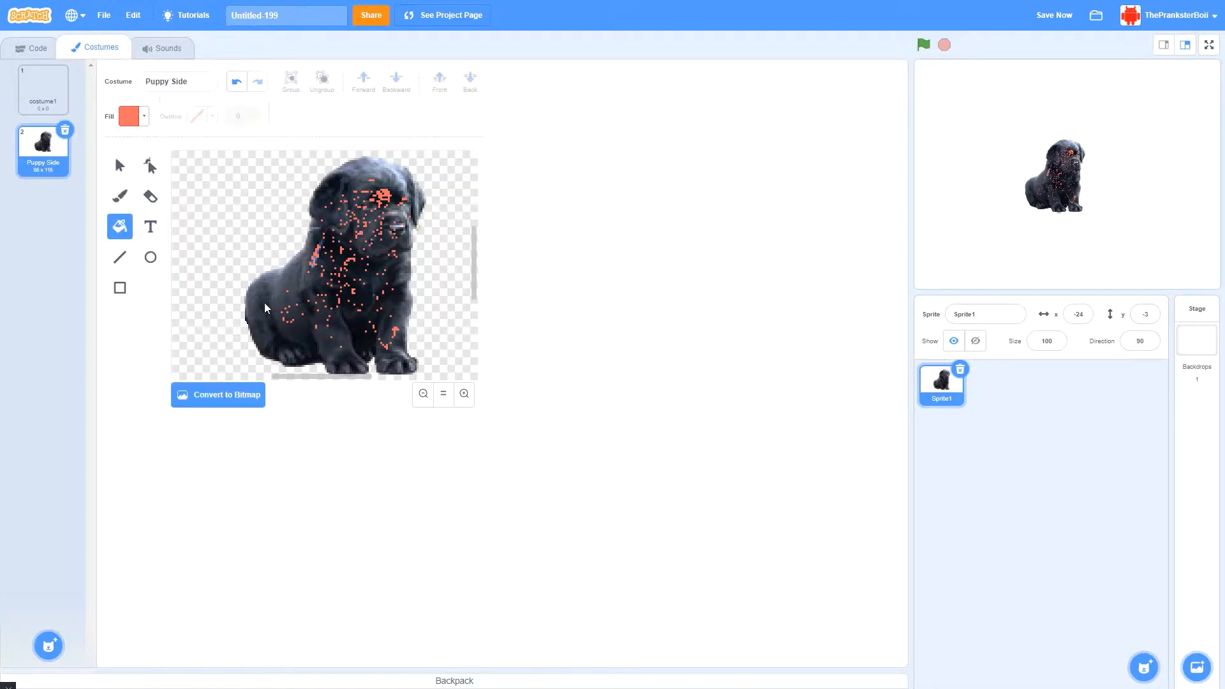
click(119, 165)
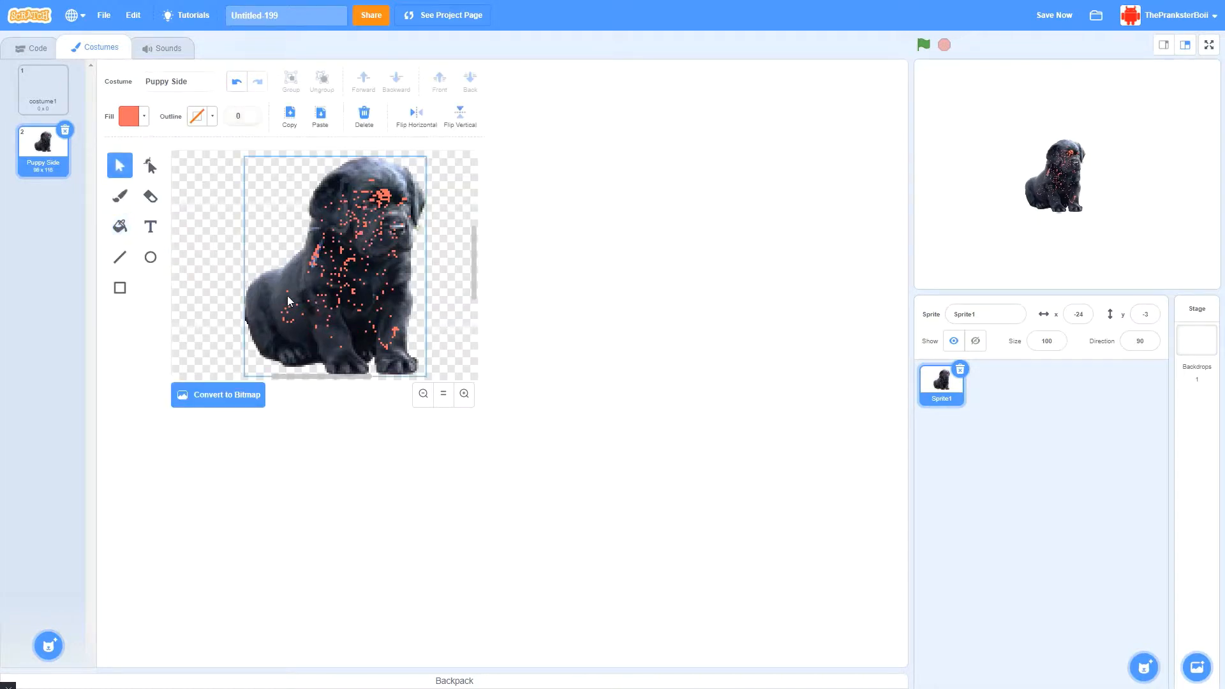
click(120, 196)
click(126, 228)
click(129, 116)
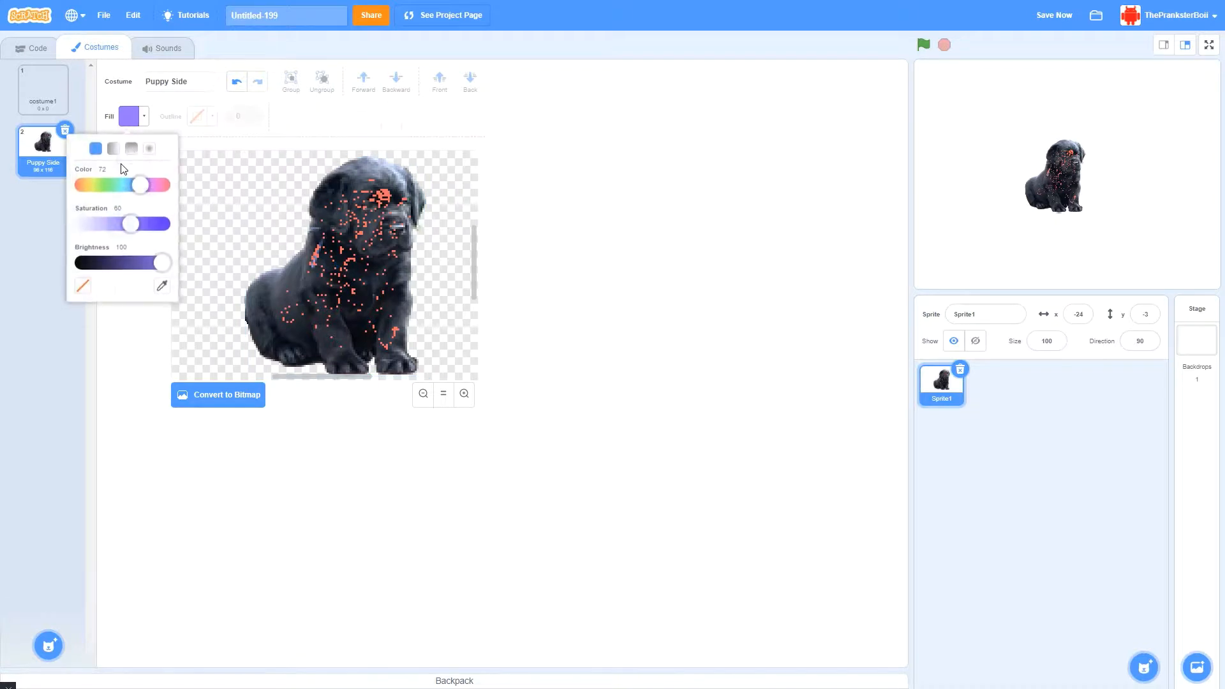
click(146, 116)
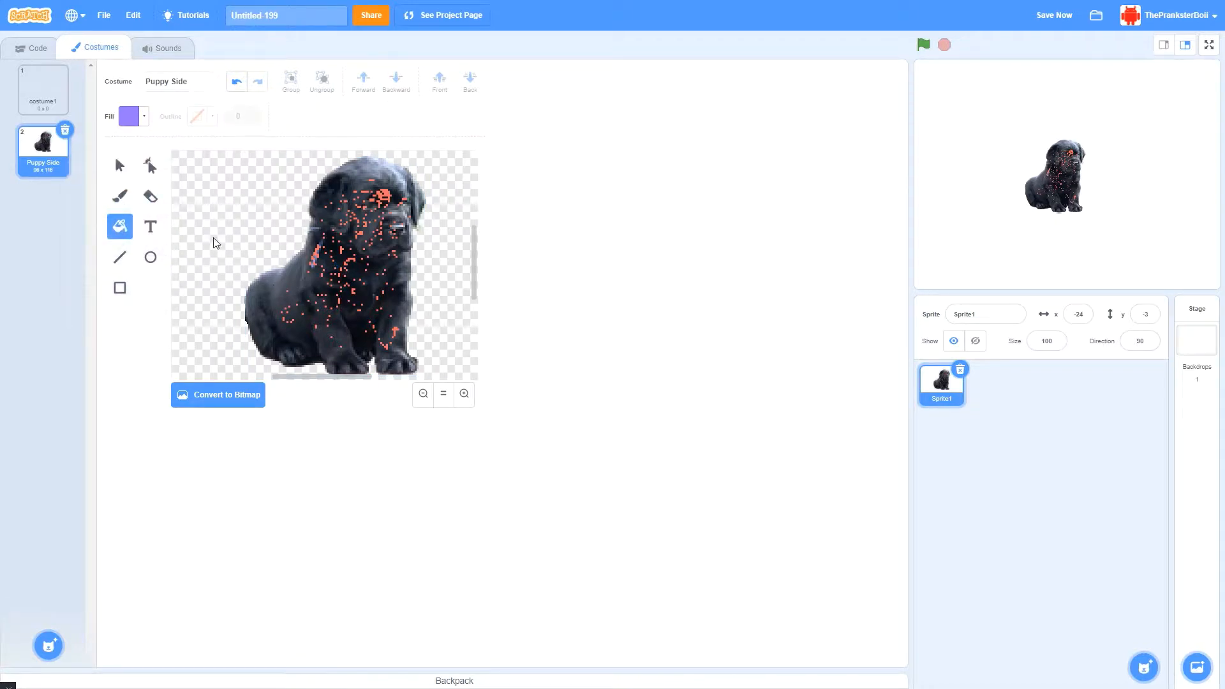
click(119, 165)
click(254, 236)
click(133, 119)
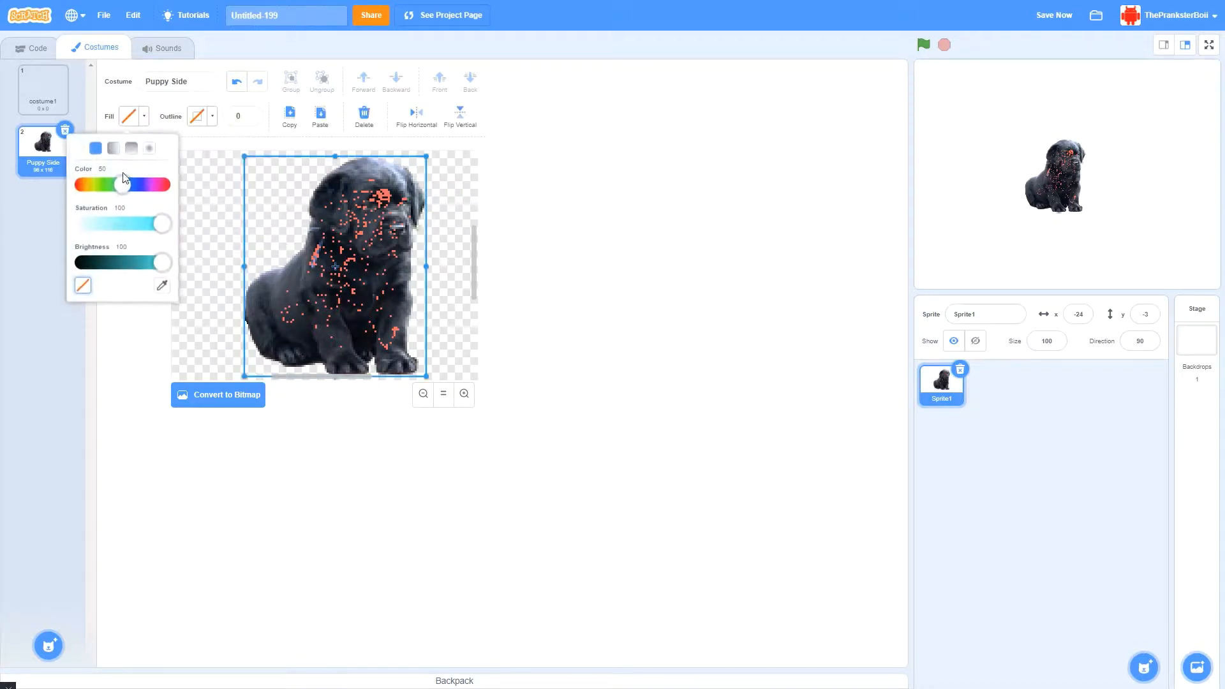
drag(123, 184, 183, 187)
click(346, 240)
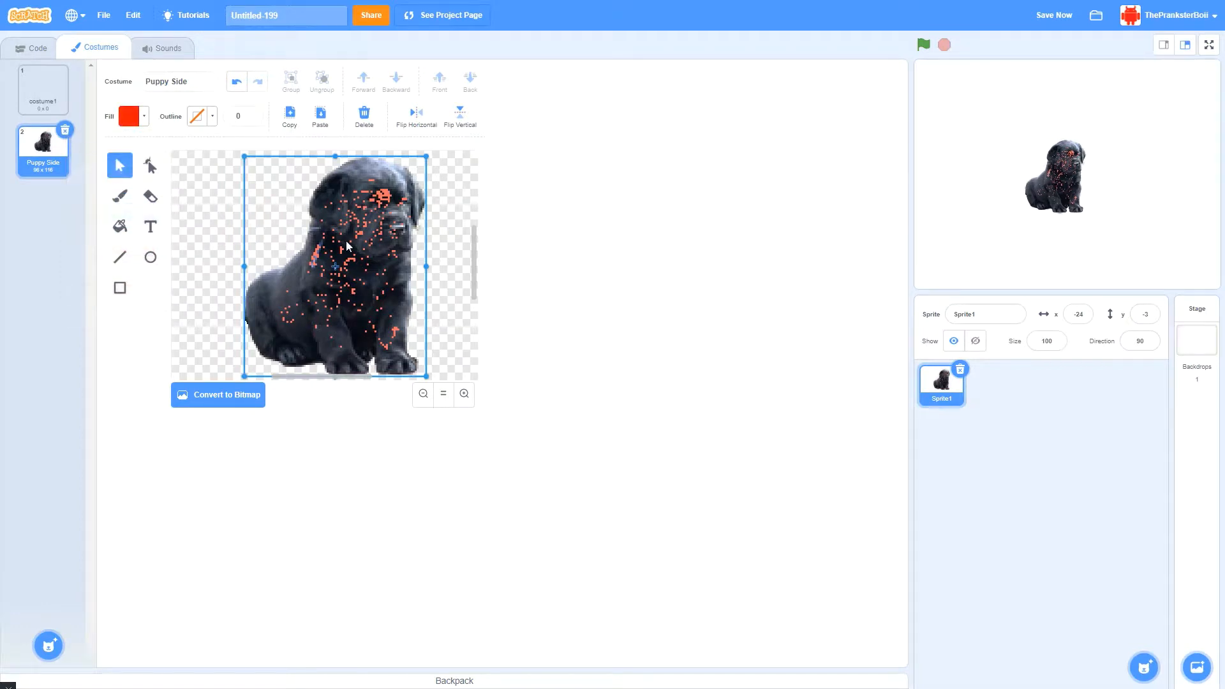
Delete the puppy image from the canvas and remove the Puppy Side costume from the sprite
key(Delete)
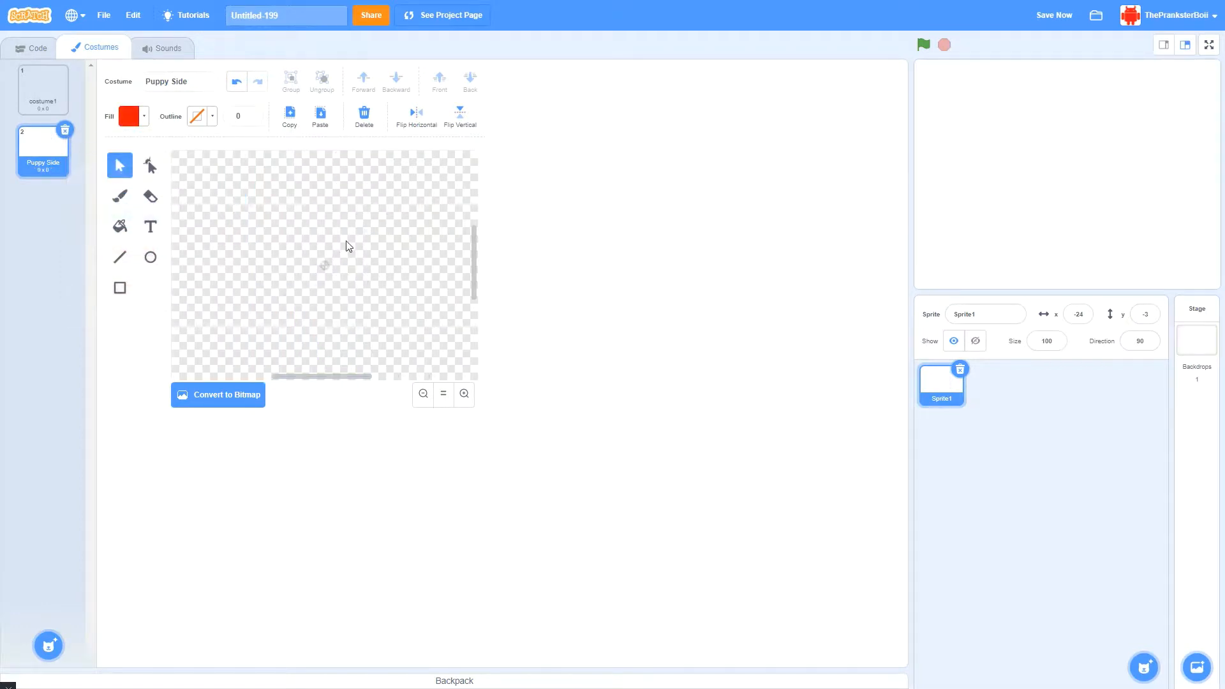
click(64, 130)
Open the costume library and look through the full collection of costumes from beginning to end
mouse_move(51, 644)
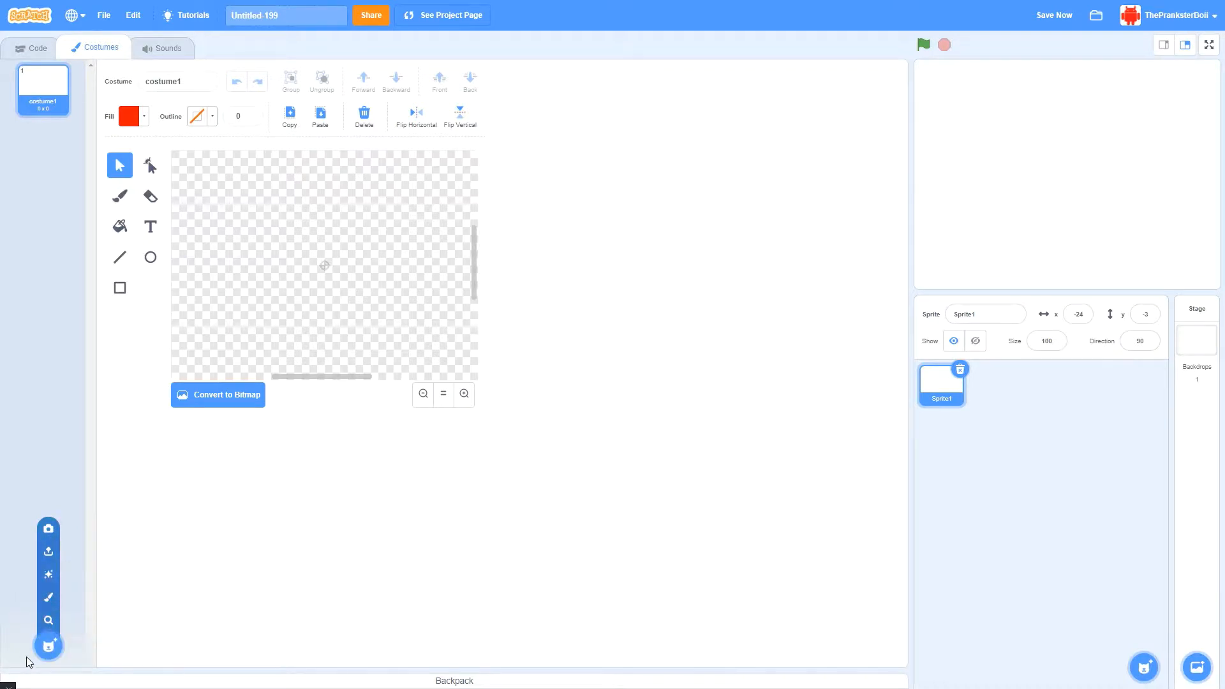
click(49, 621)
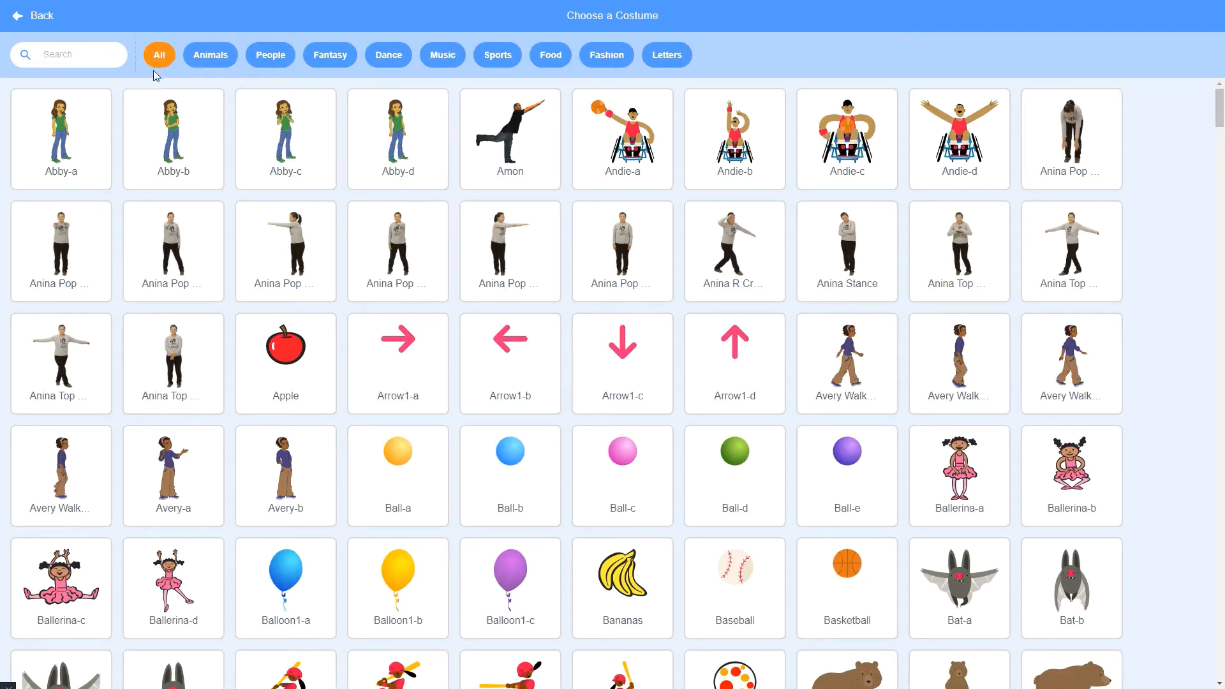
scroll(281, 185, down, 9)
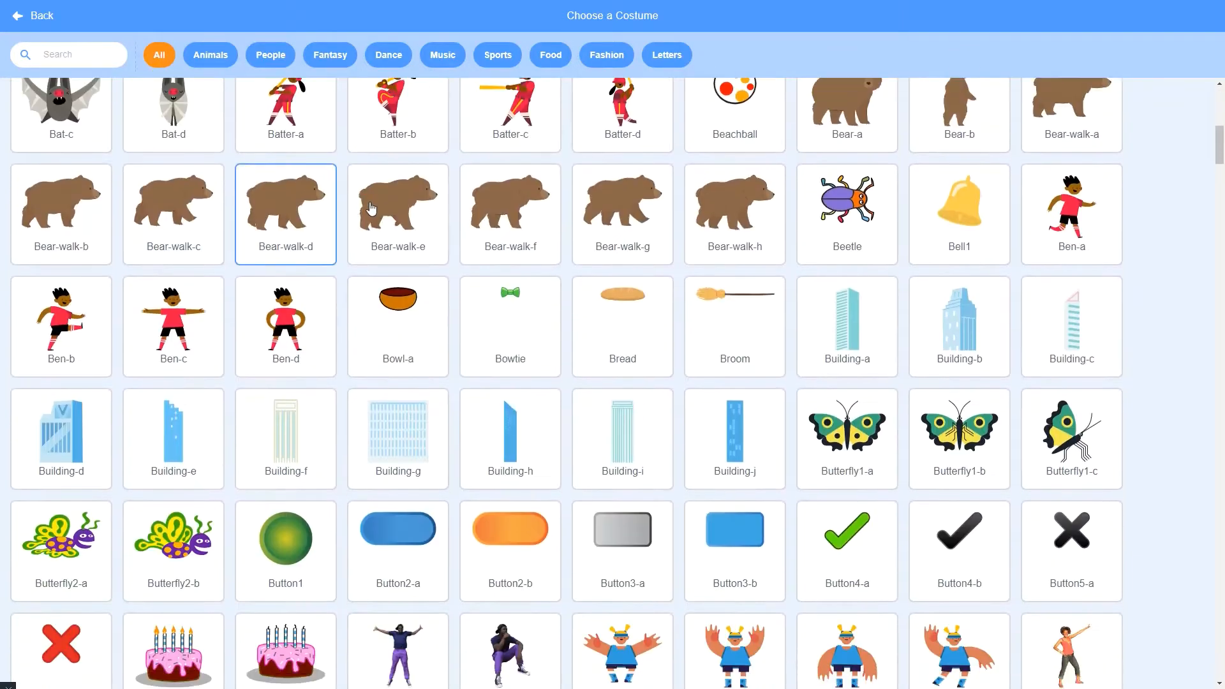
scroll(383, 208, down, 20)
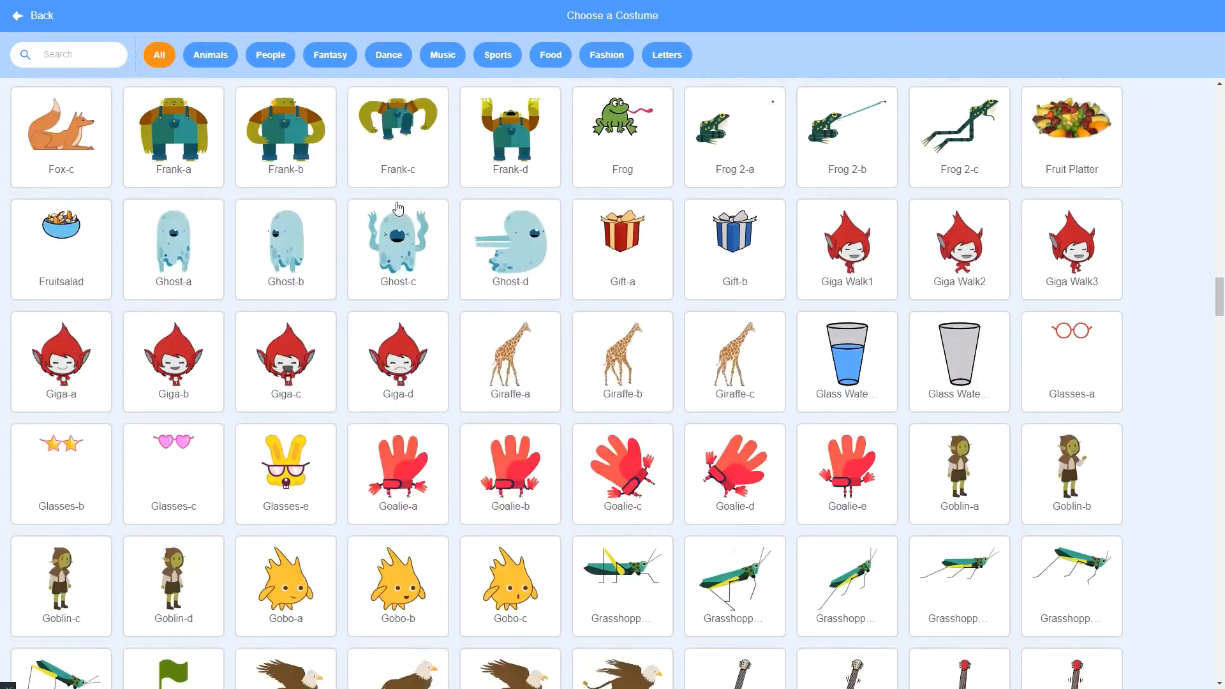
scroll(398, 208, down, 20)
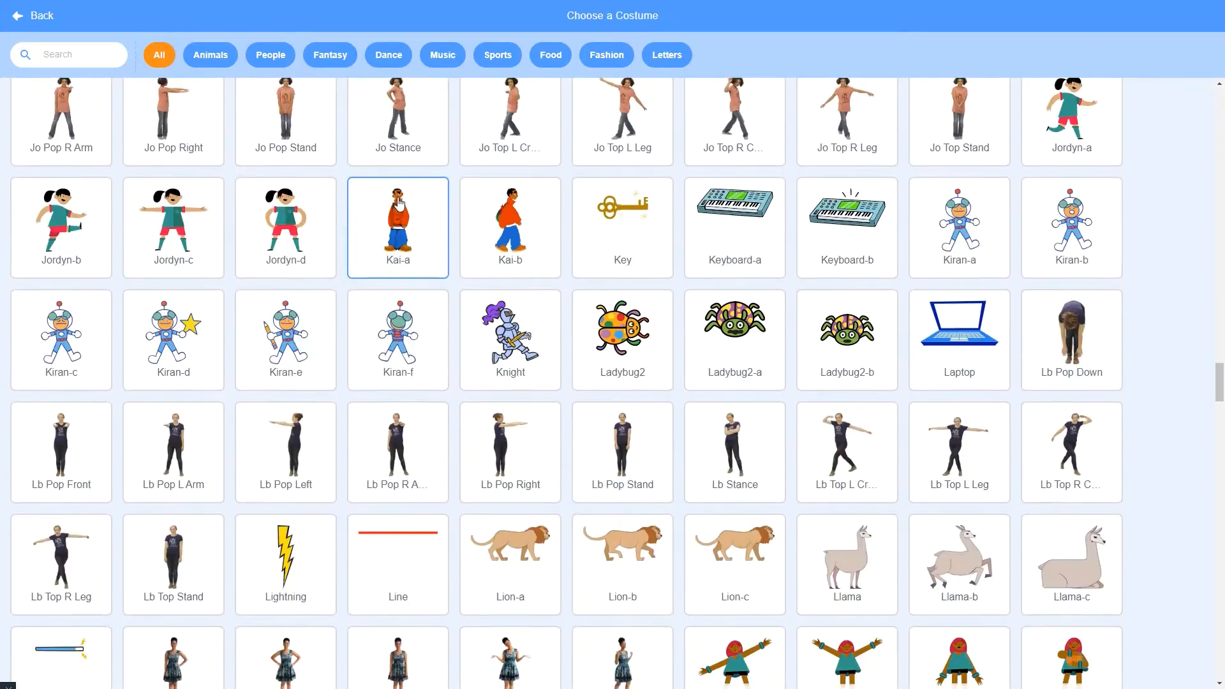
scroll(398, 203, down, 20)
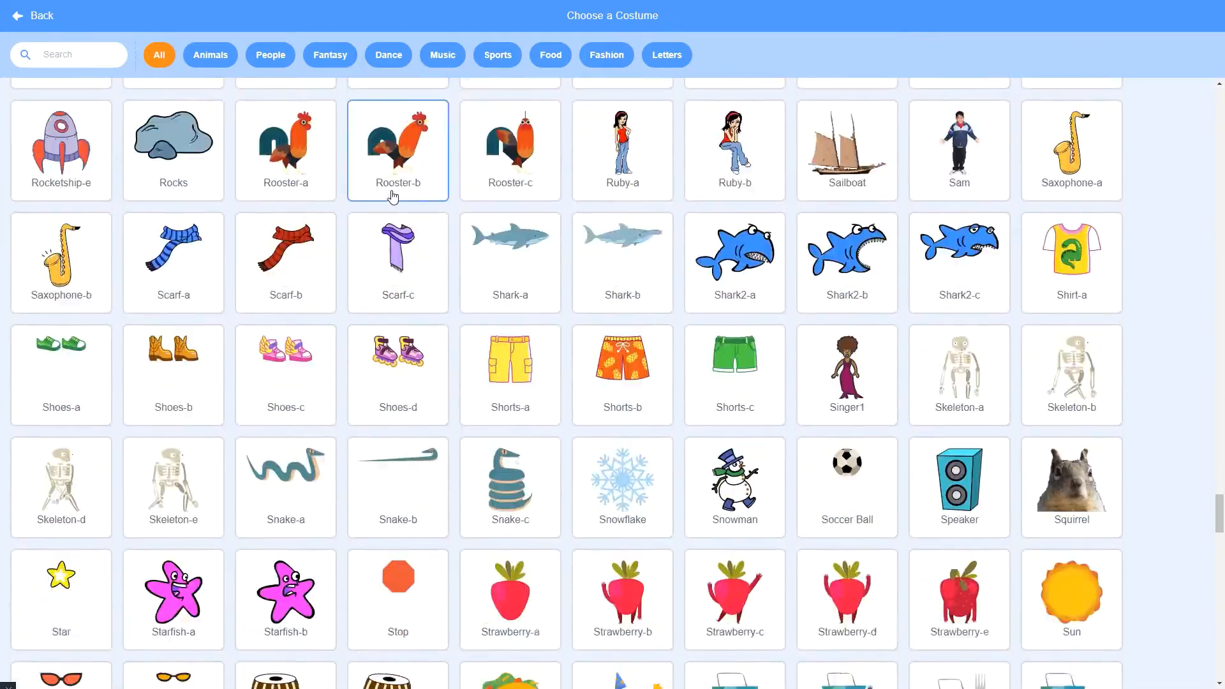
scroll(393, 197, down, 20)
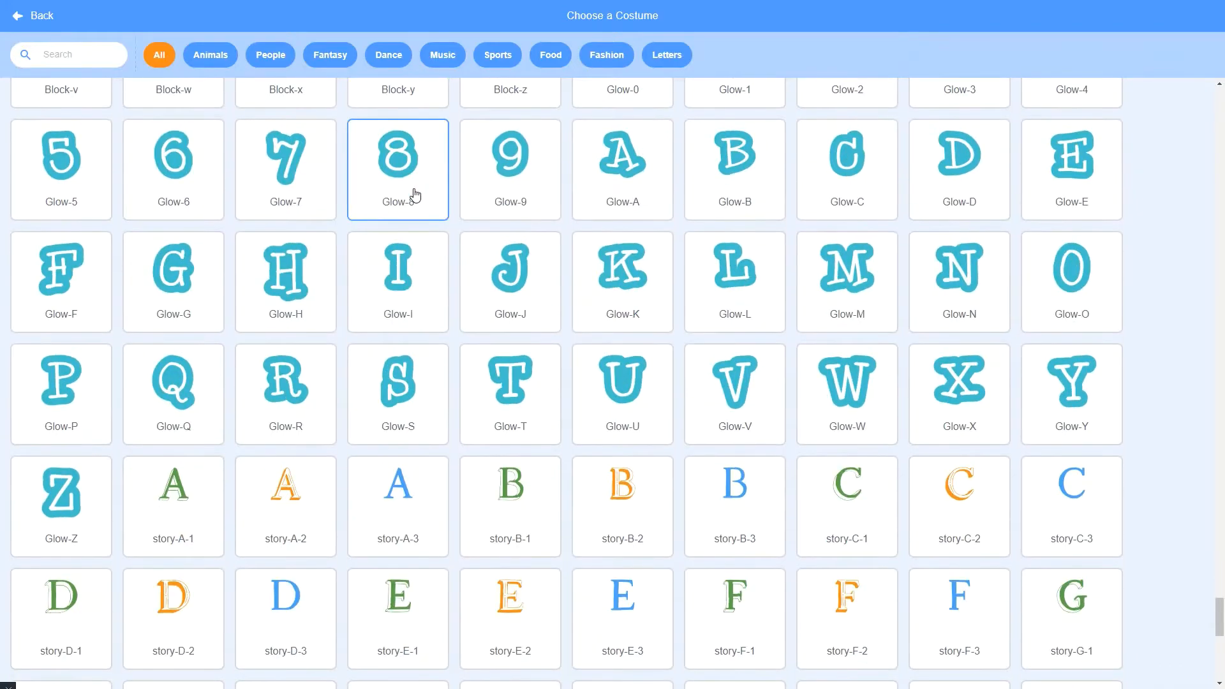
scroll(416, 193, down, 10)
scroll(361, 151, up, 20)
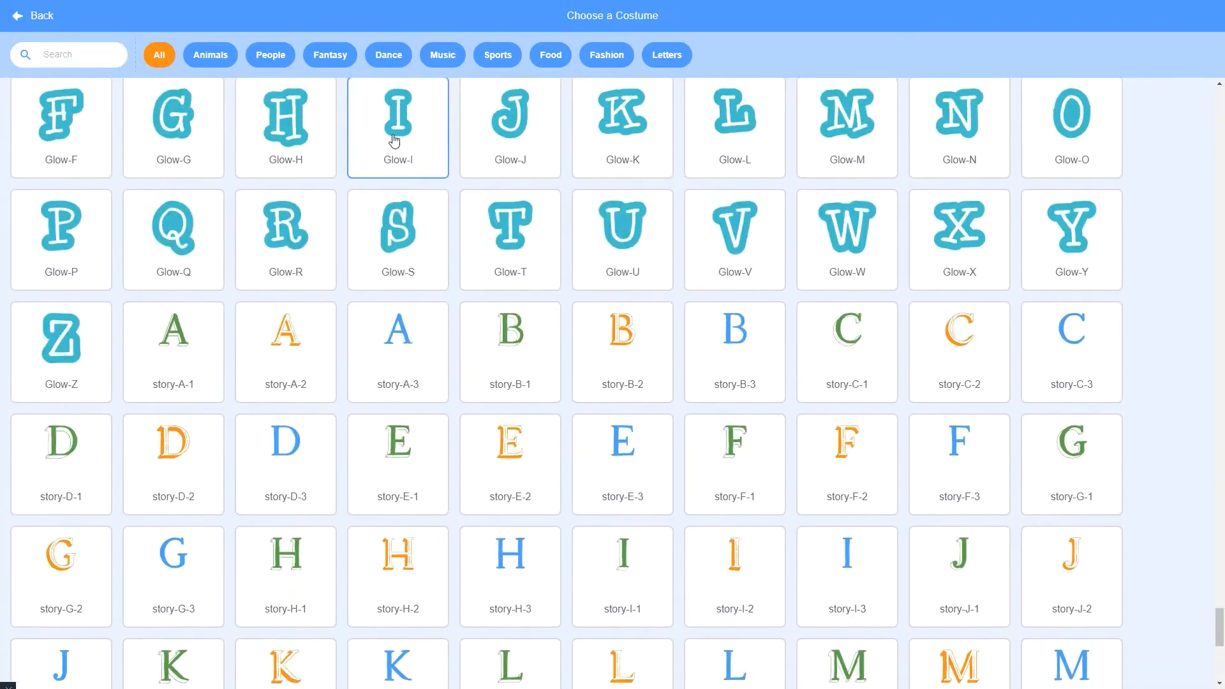
scroll(365, 135, up, 20)
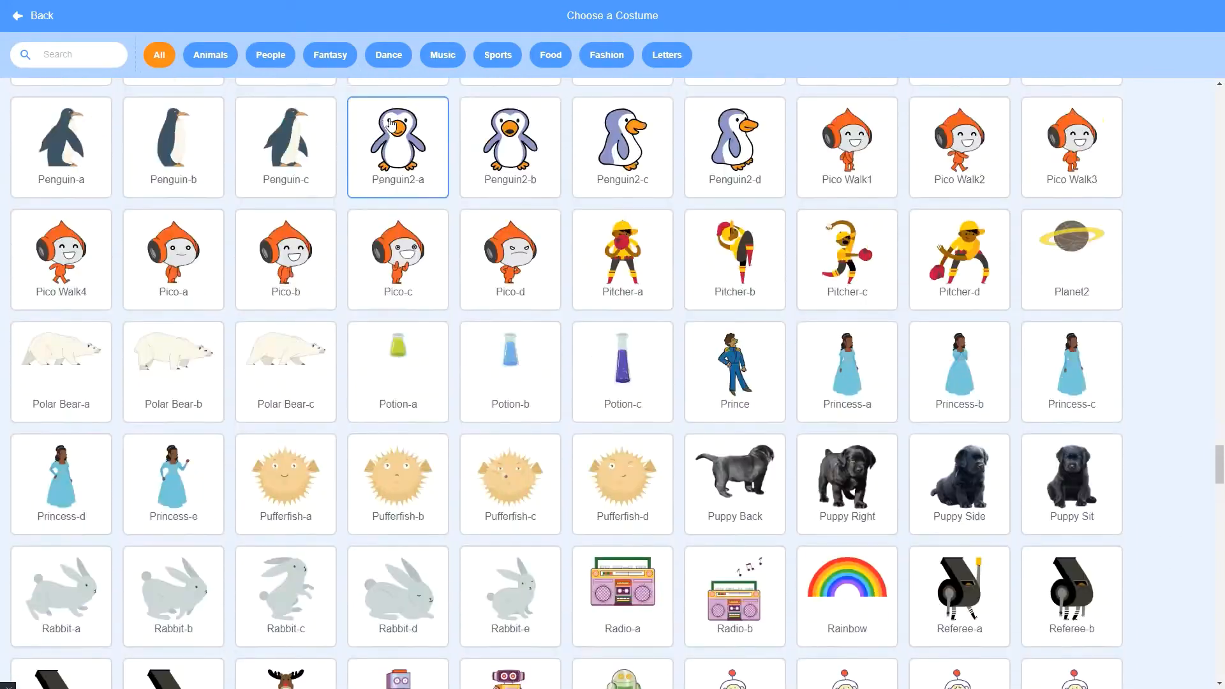
scroll(432, 119, up, 20)
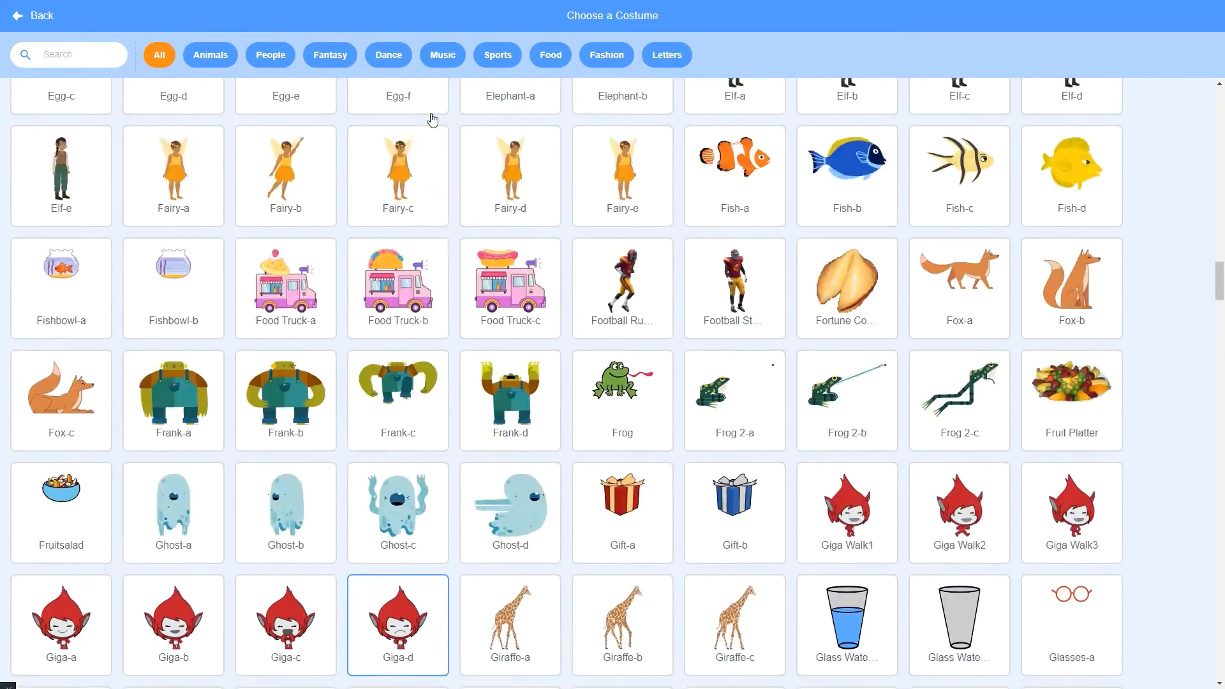
scroll(448, 112, up, 15)
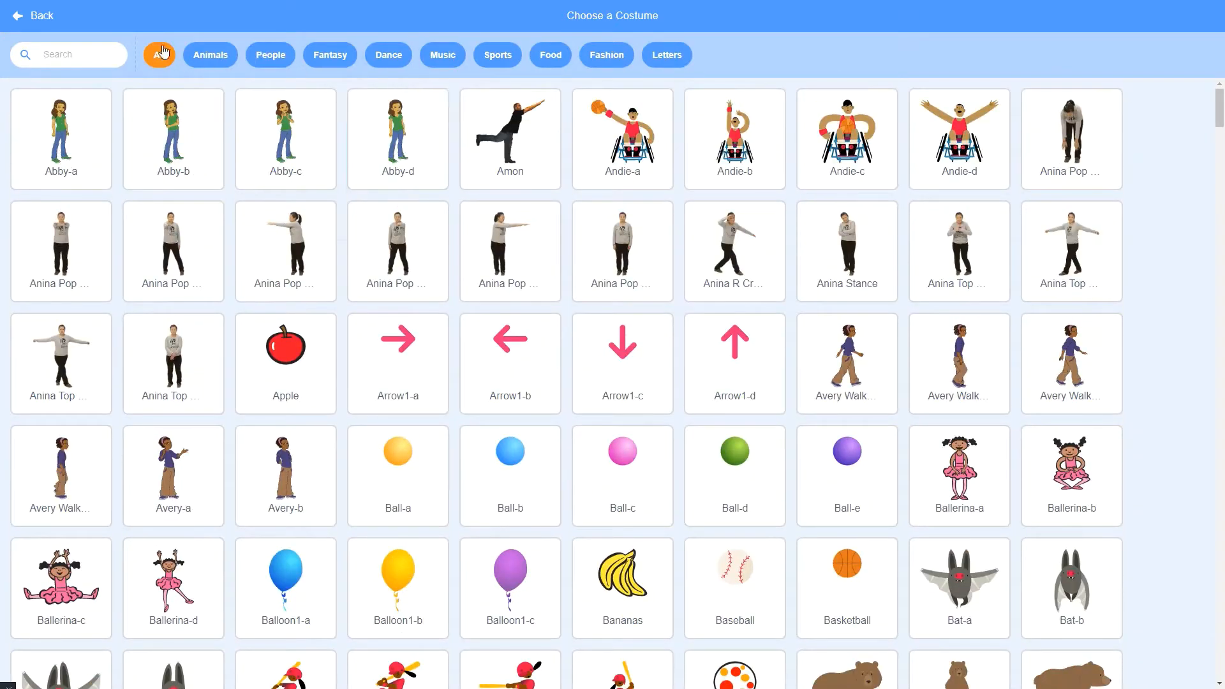
click(44, 55)
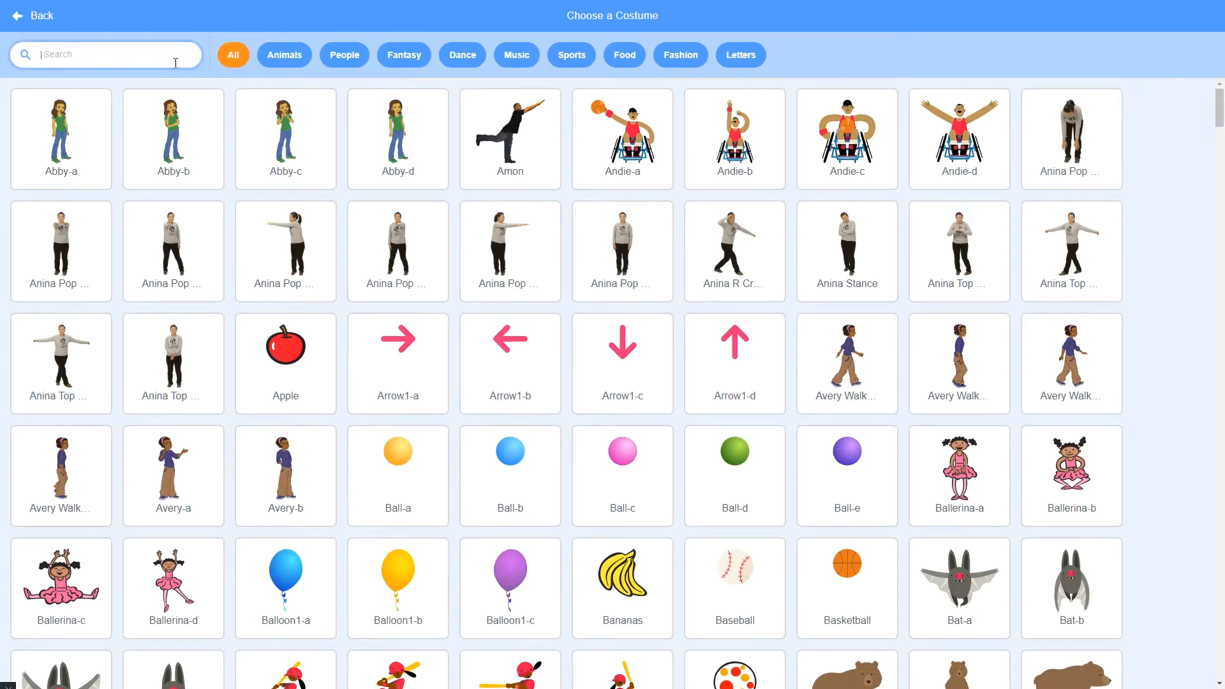
click(259, 58)
Look through the Animals and People categories of the costume library
click(210, 55)
scroll(319, 121, down, 1)
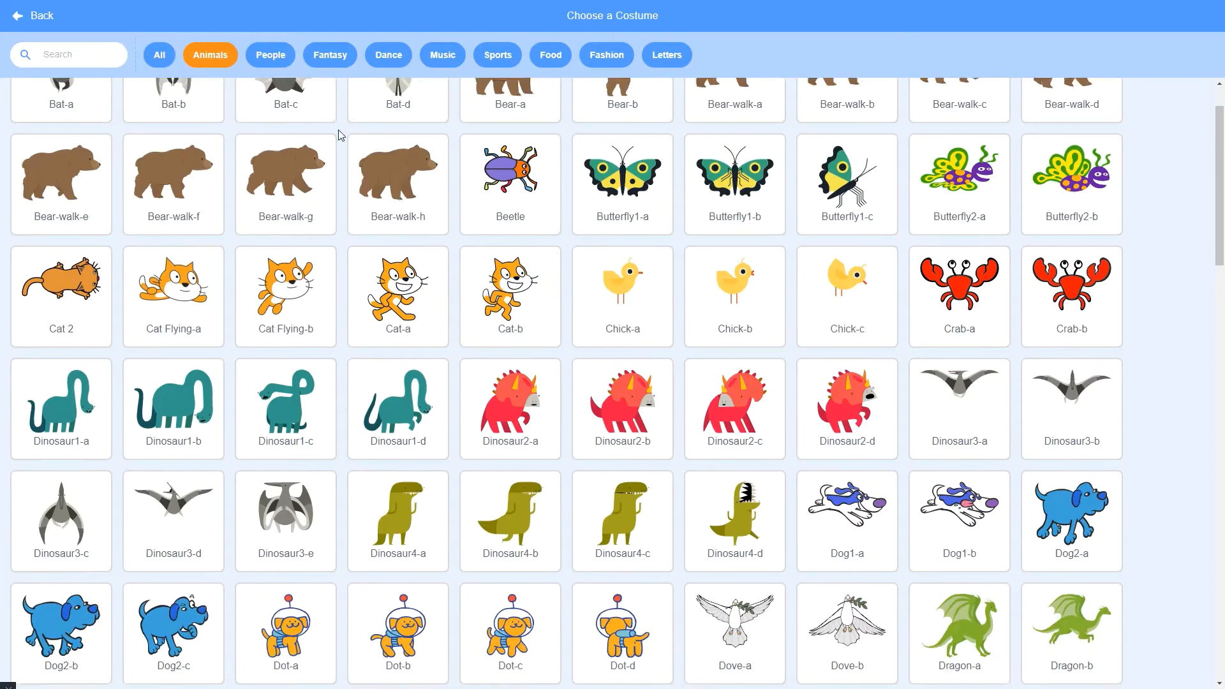
scroll(345, 131, down, 20)
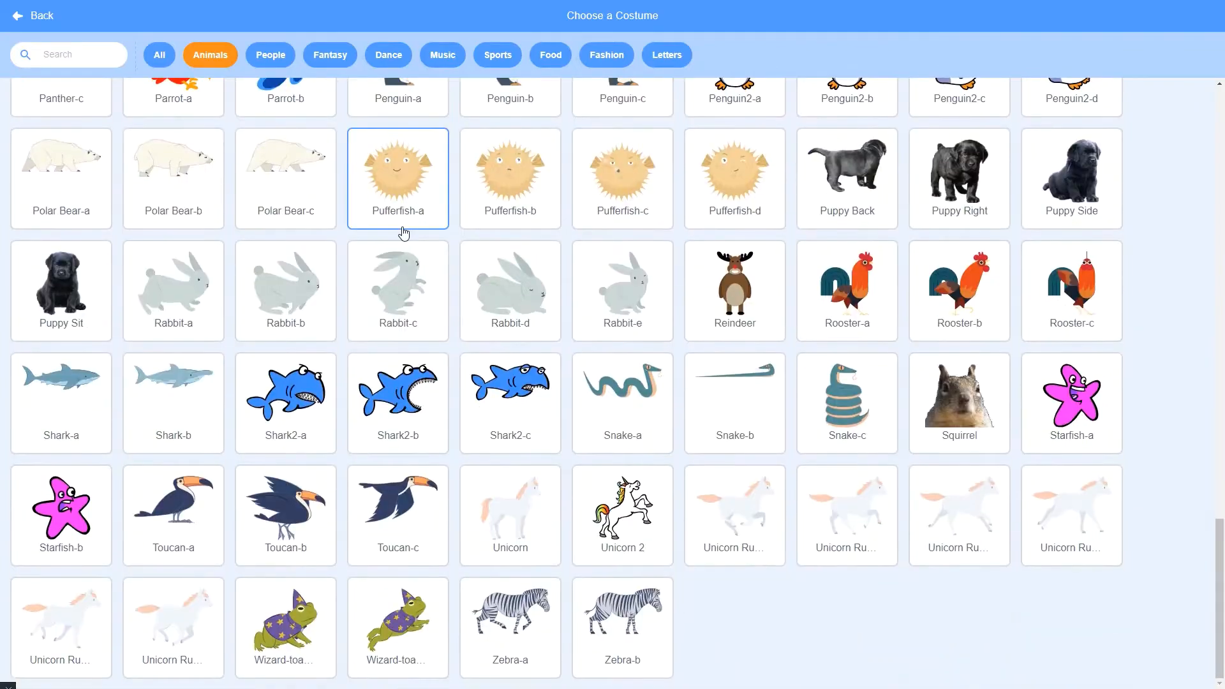
click(279, 55)
scroll(354, 172, down, 10)
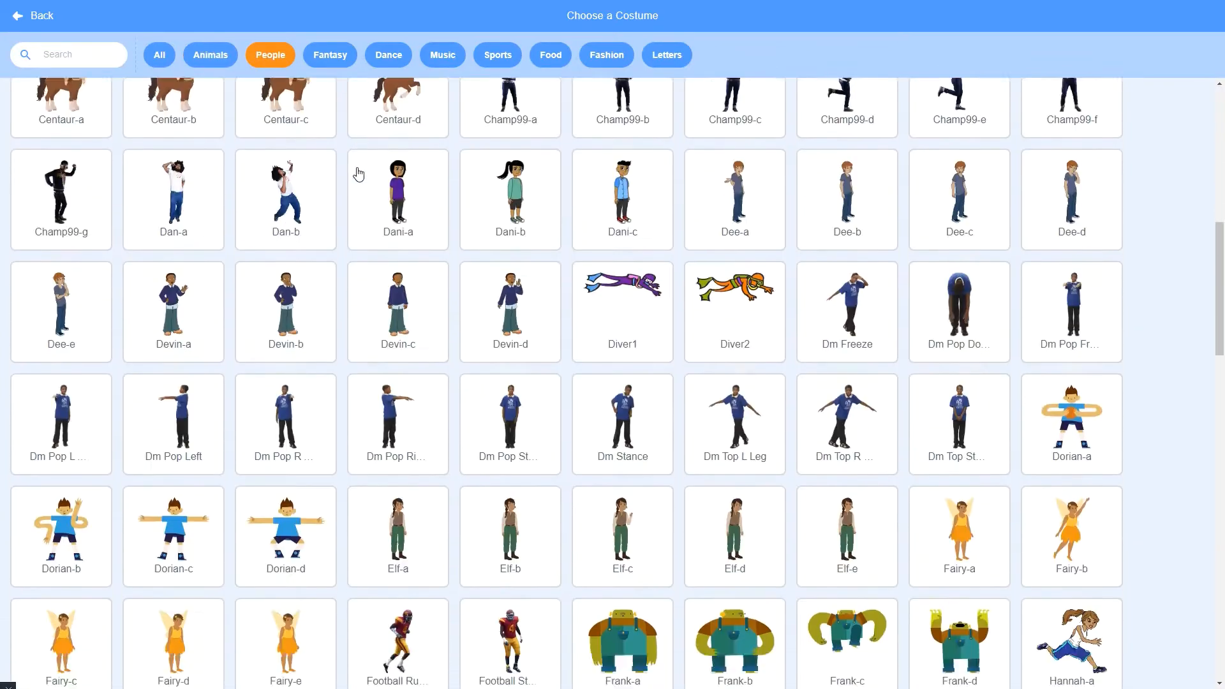
scroll(358, 173, down, 20)
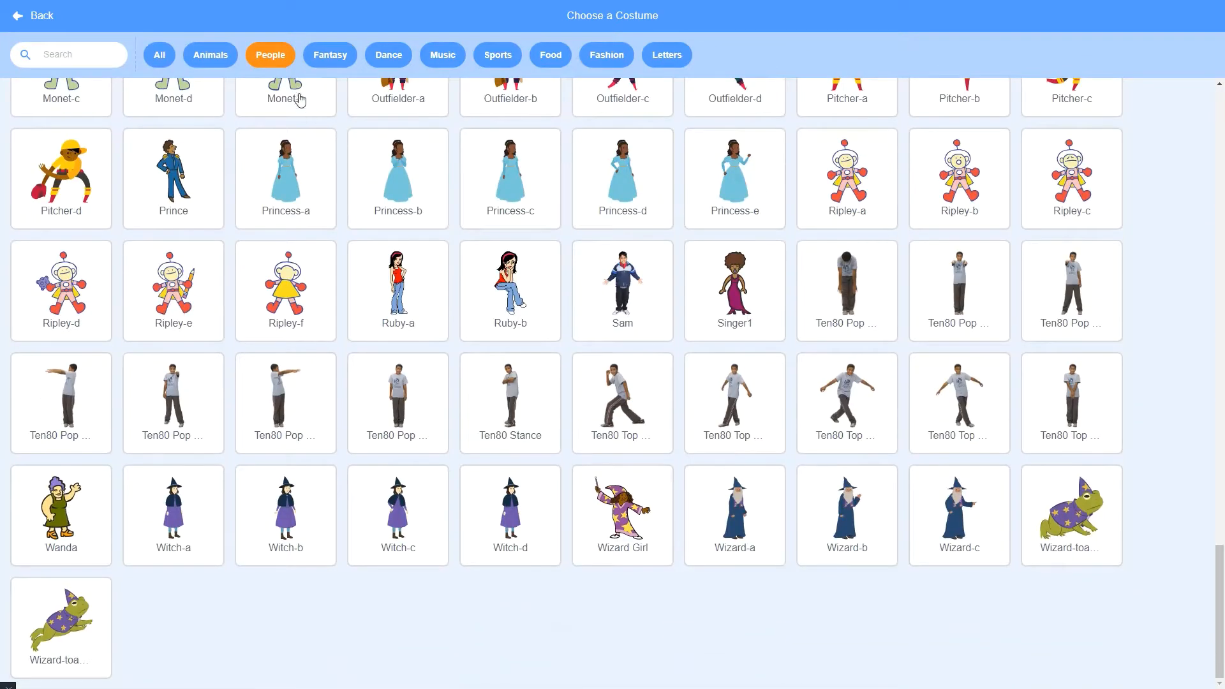
Look through the Fantasy and Dance categories of the costume library
click(327, 61)
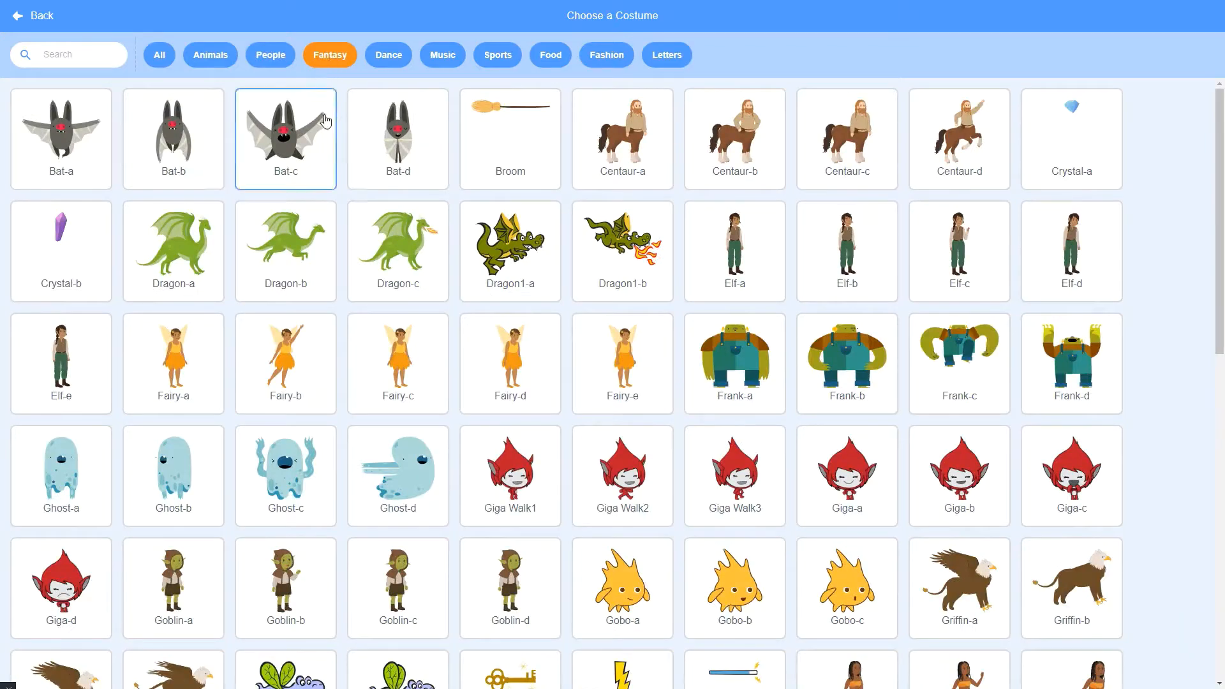
scroll(326, 121, down, 12)
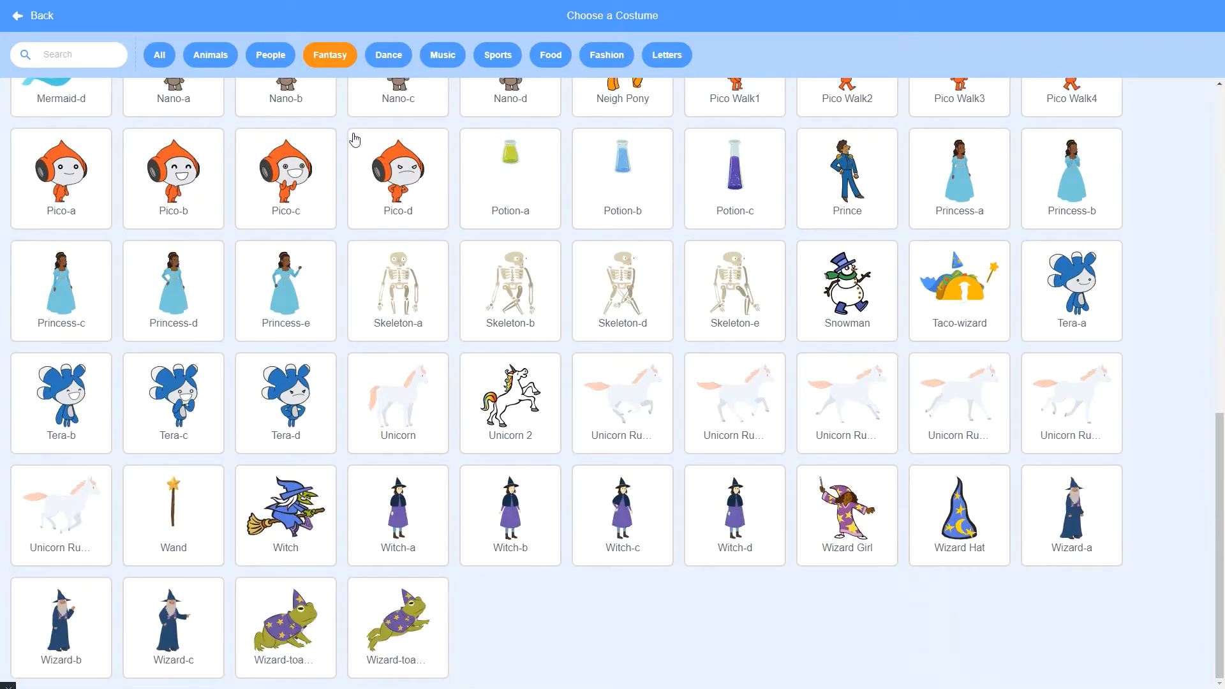
scroll(632, 239, up, 12)
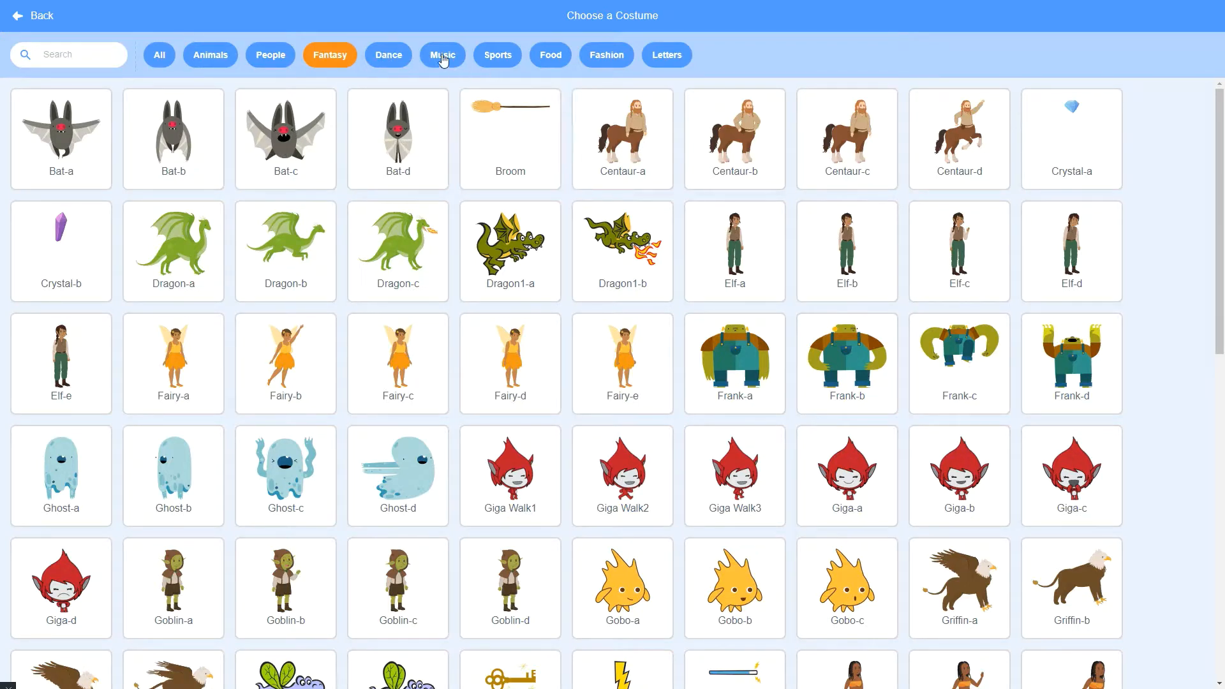
click(385, 56)
scroll(468, 95, down, 5)
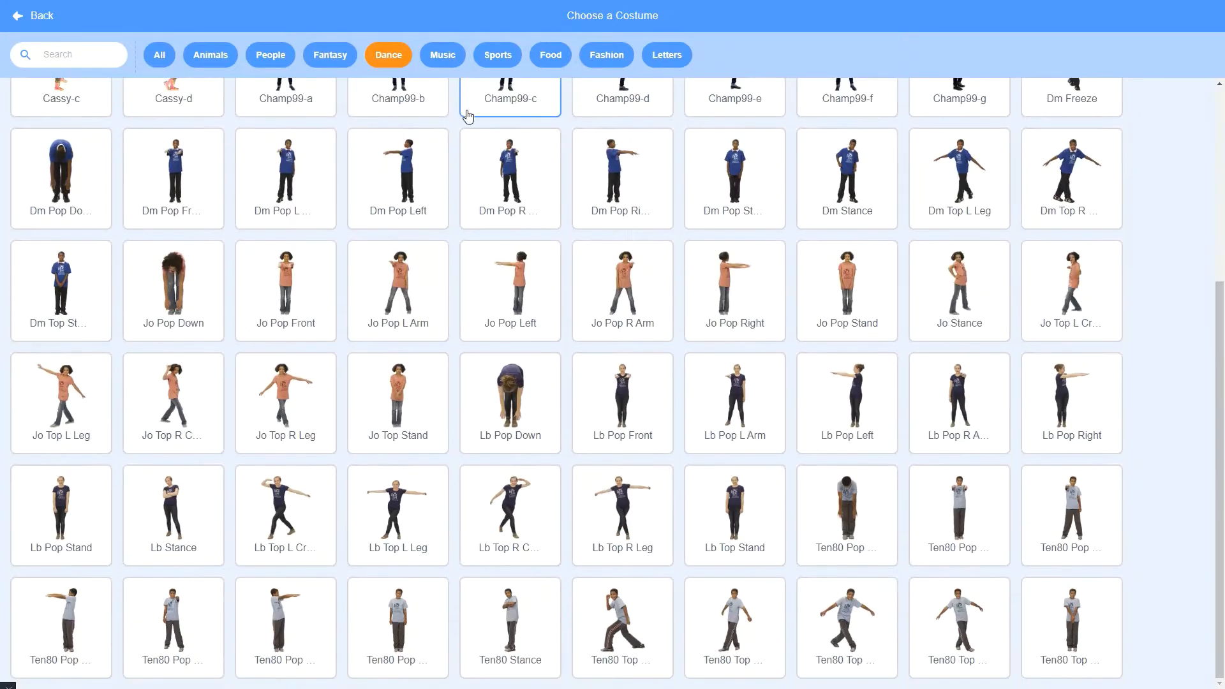
Look through the Music, Sports and Food categories of the costume library
click(446, 57)
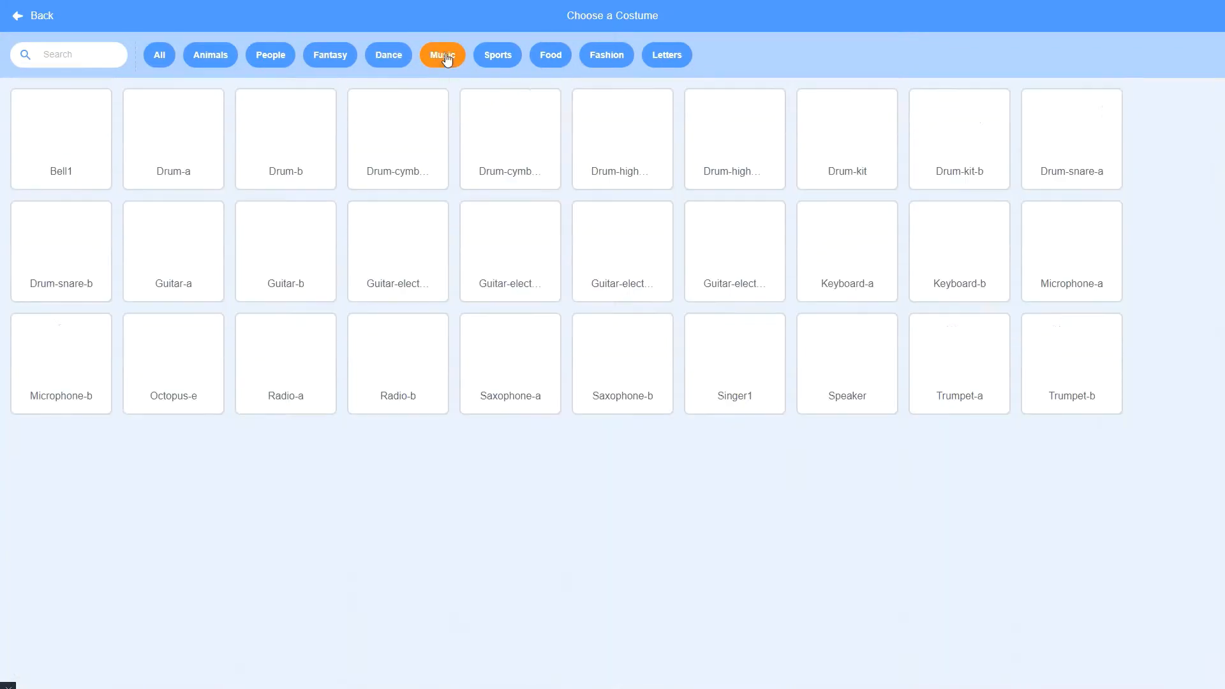
click(491, 56)
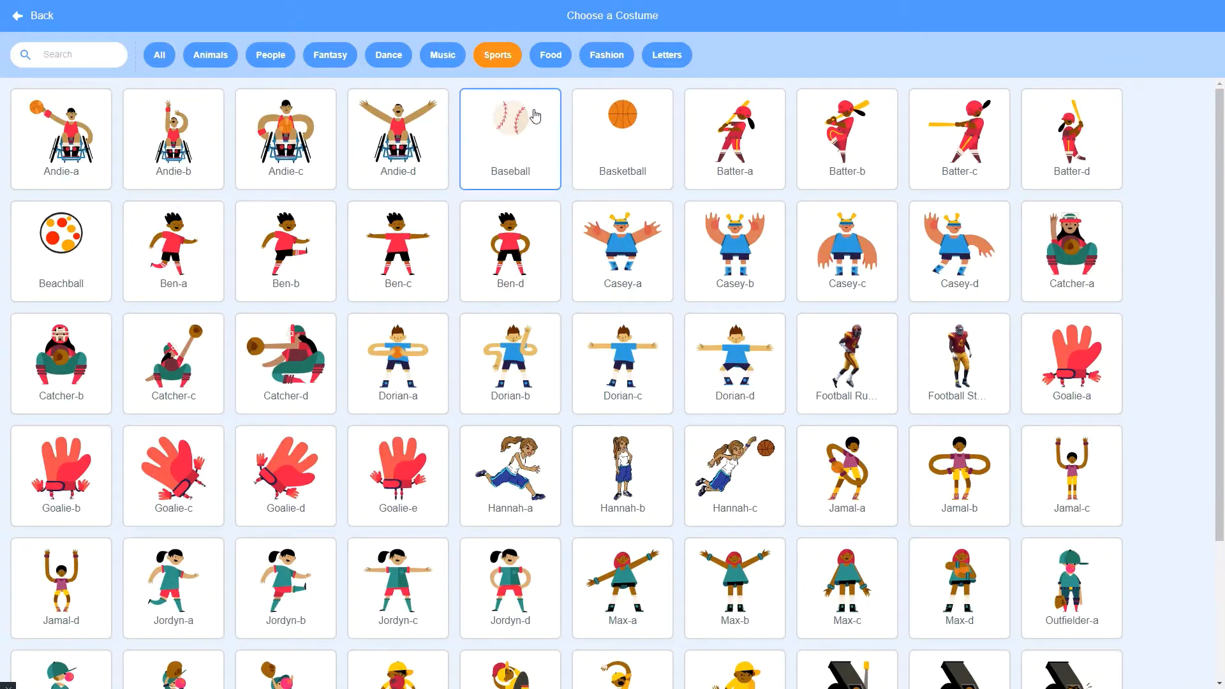
scroll(535, 116, down, 3)
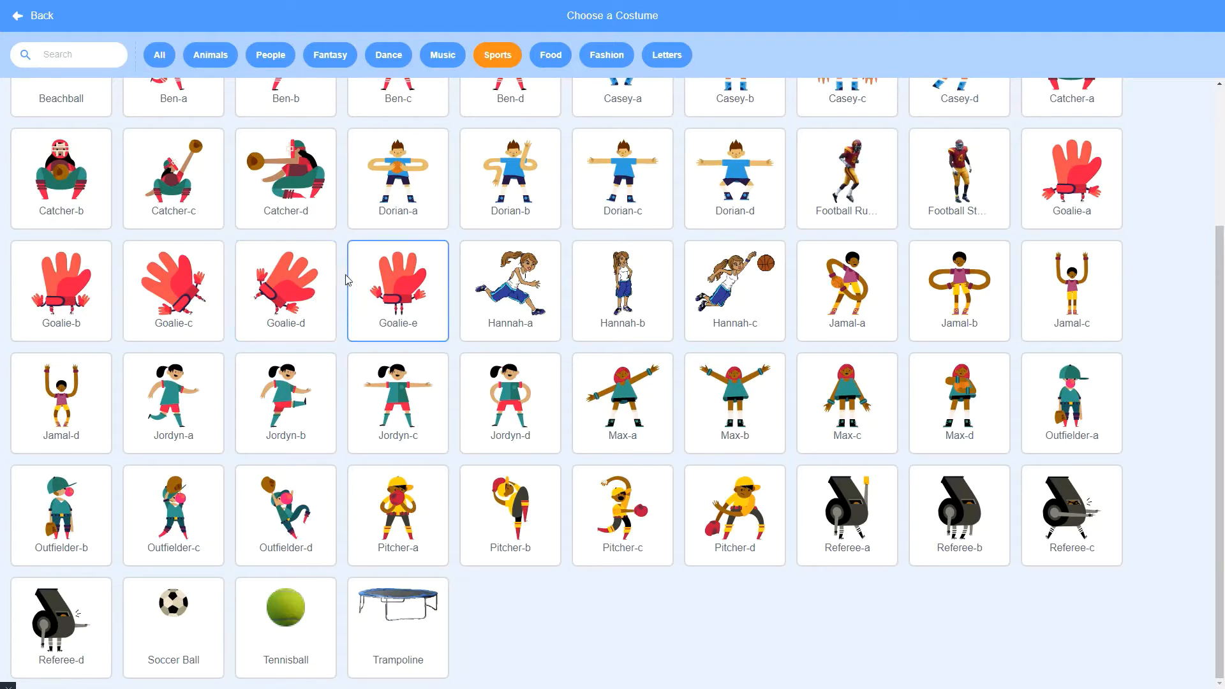
click(551, 55)
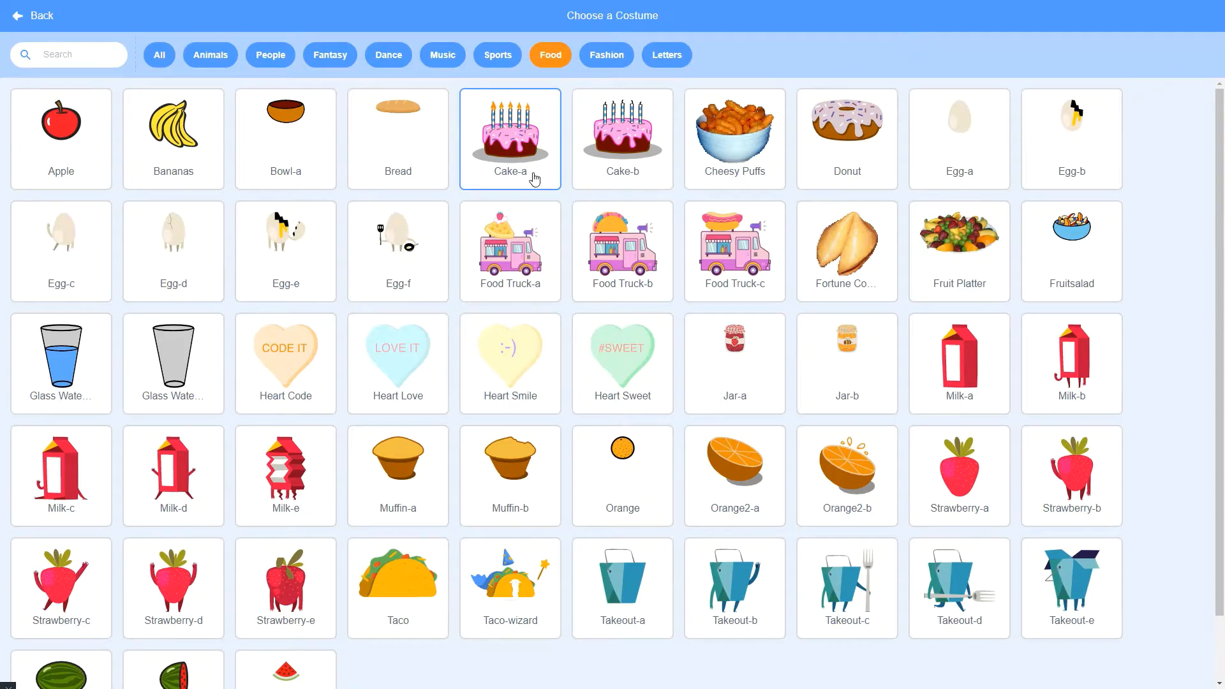
Look through the rest of the Food category, the Fashion and the Letters categories, and return to the costume editor
scroll(536, 178, down, 2)
scroll(535, 175, up, 2)
scroll(533, 170, down, 2)
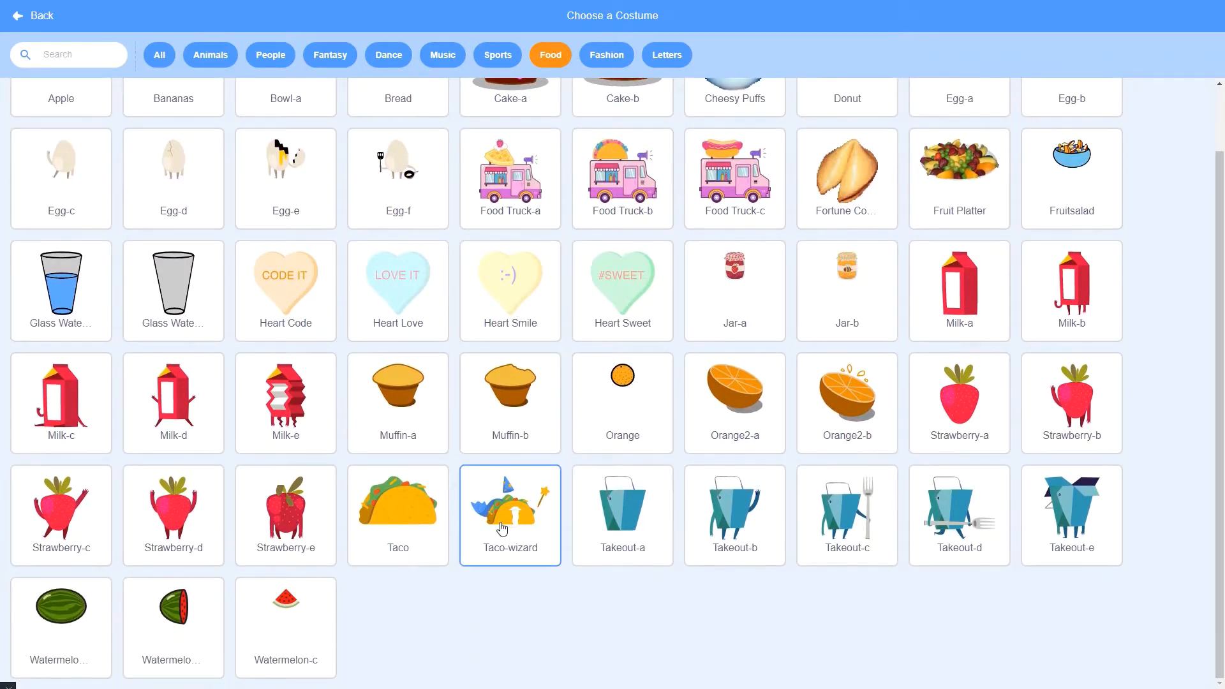
click(606, 55)
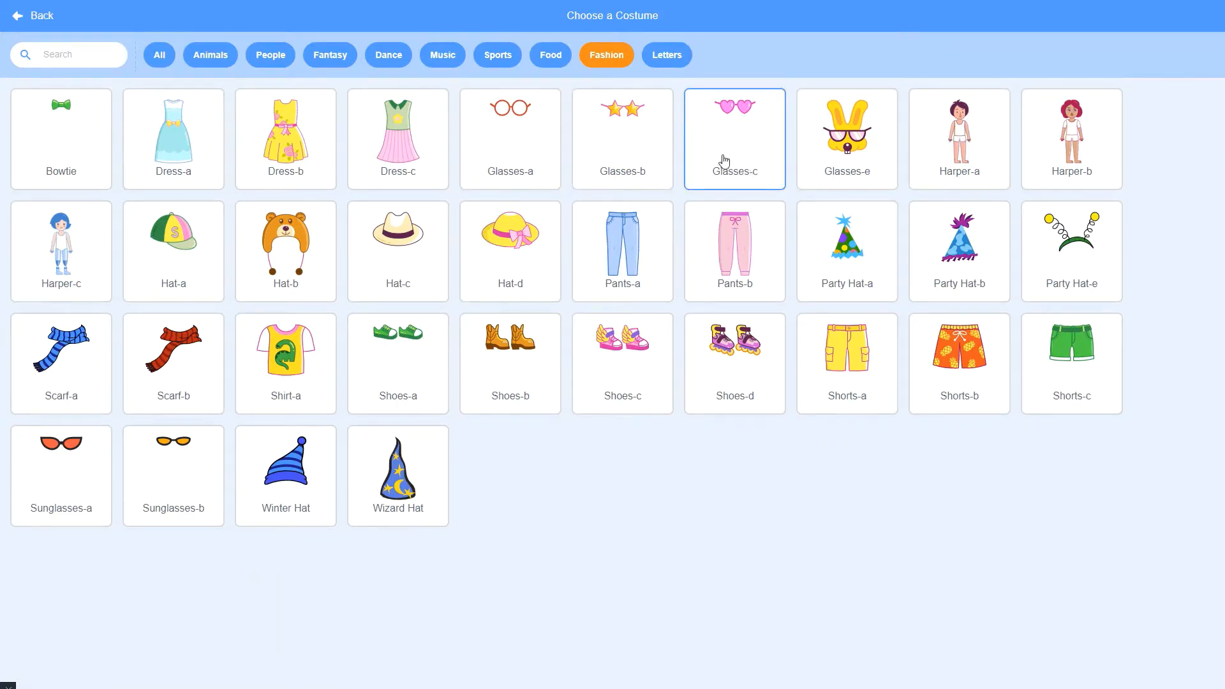
click(658, 56)
scroll(558, 172, down, 13)
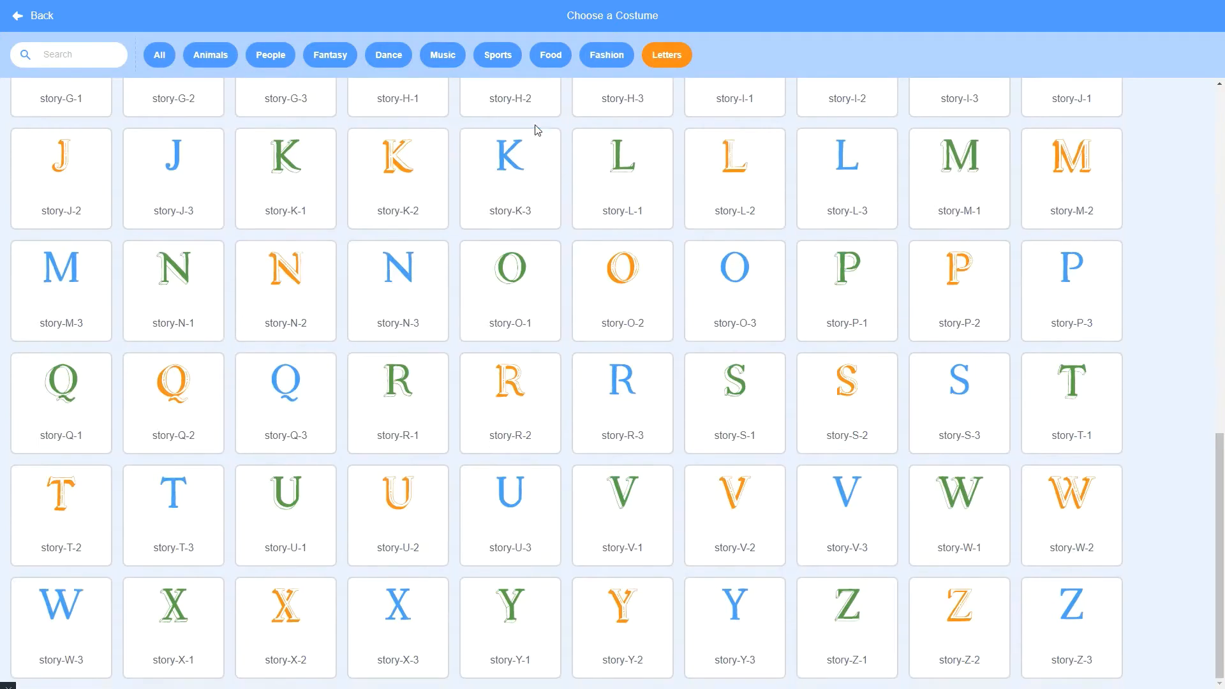
scroll(528, 199, up, 12)
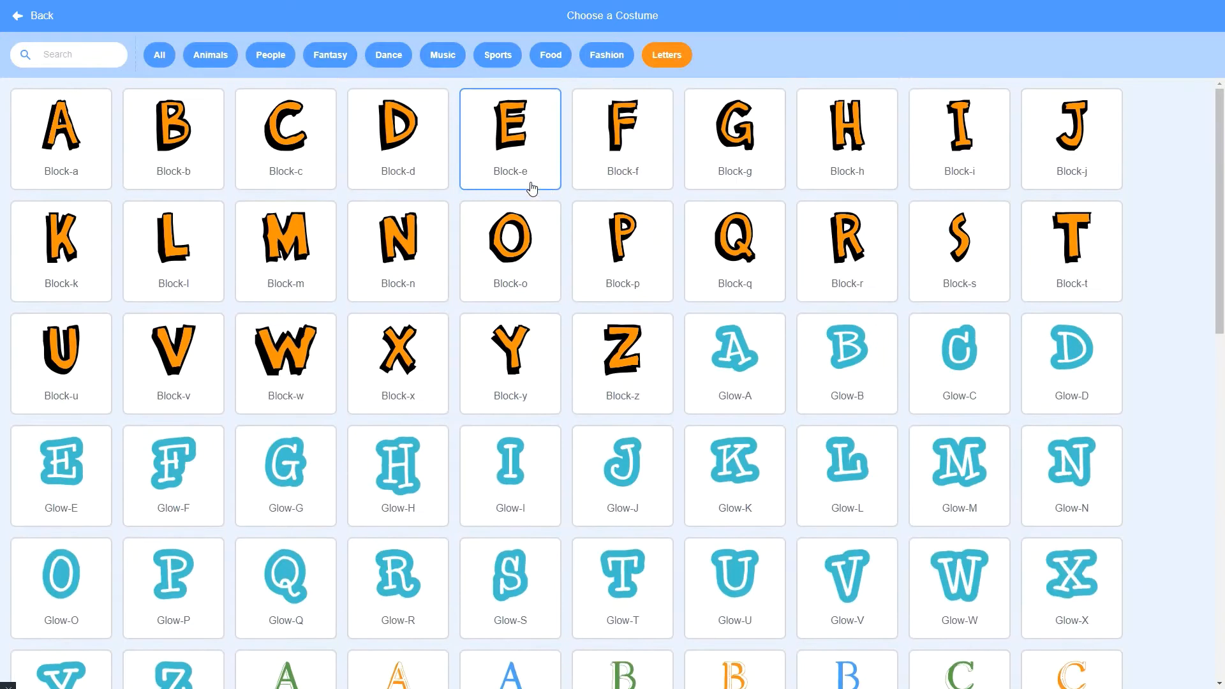
click(33, 27)
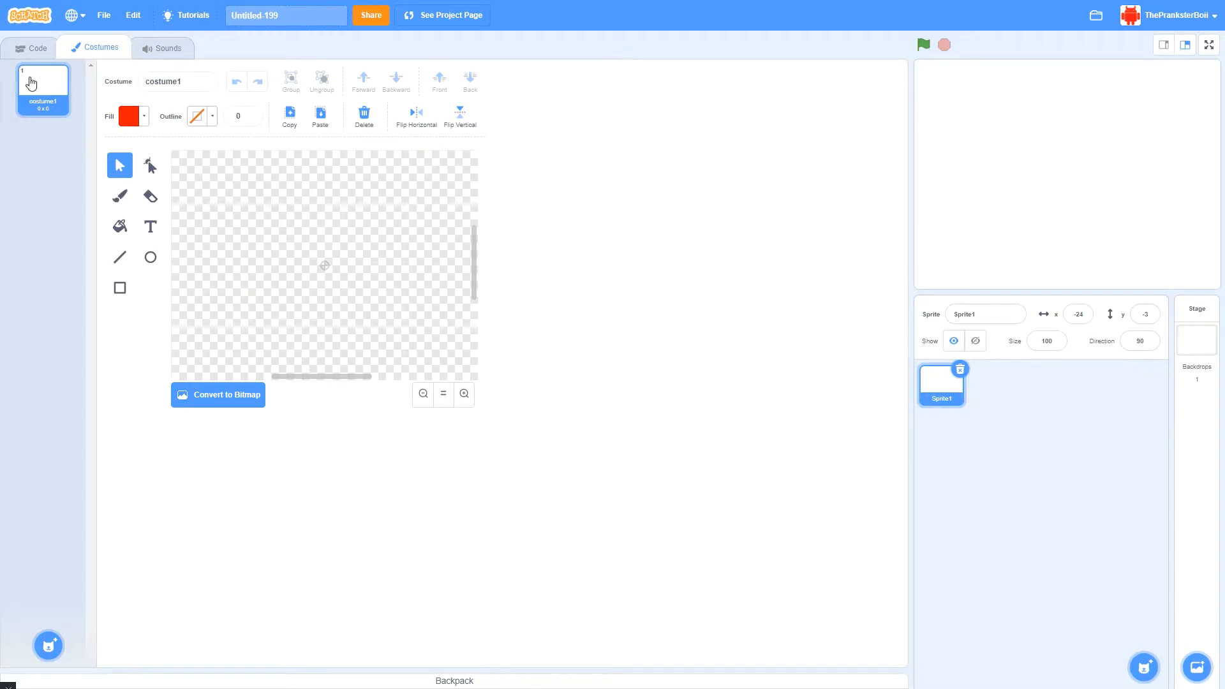
click(32, 50)
click(91, 51)
click(33, 56)
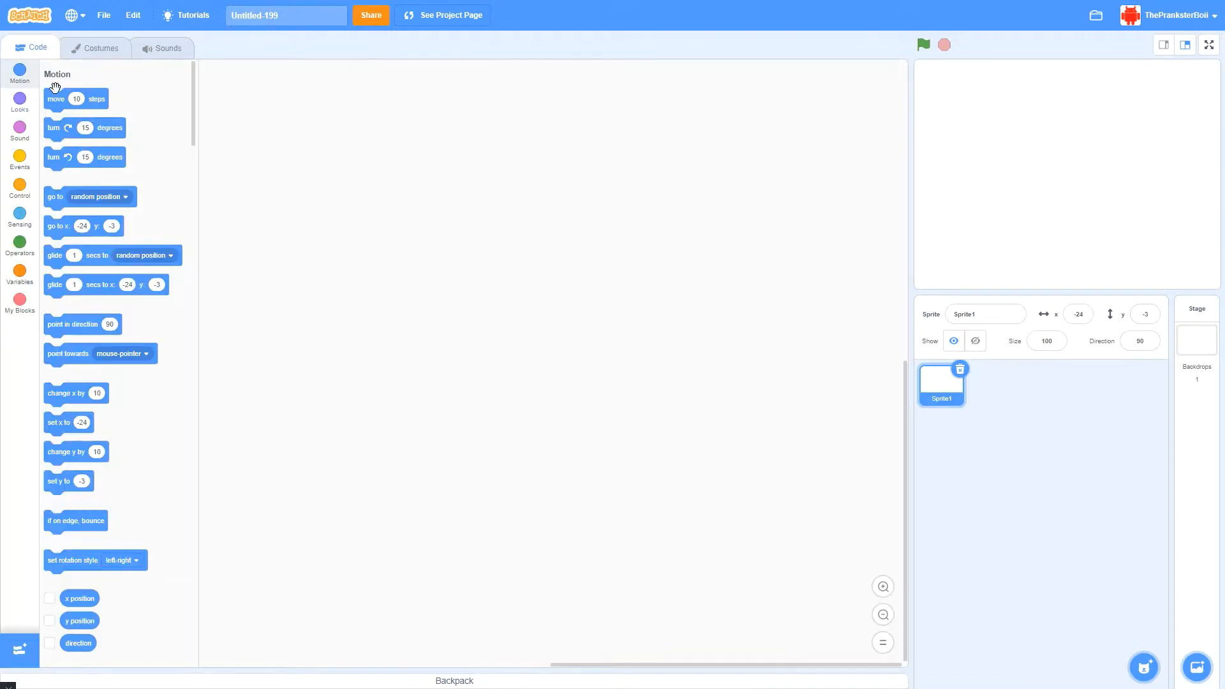
click(87, 57)
click(120, 257)
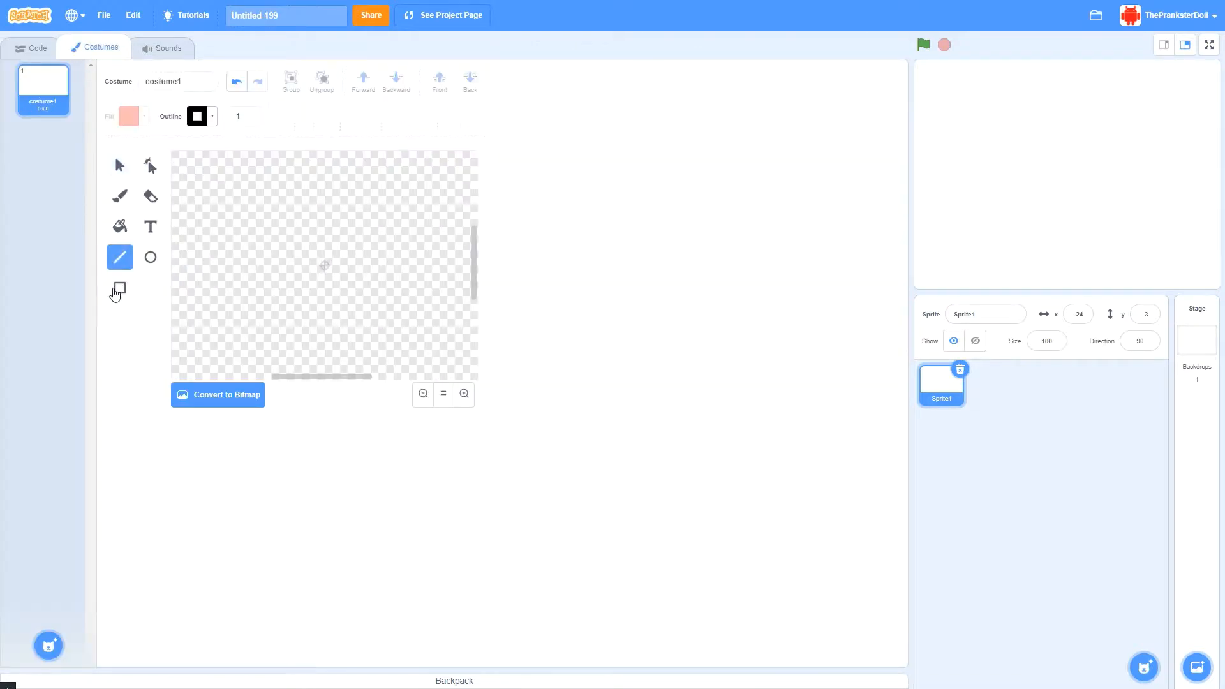
click(120, 288)
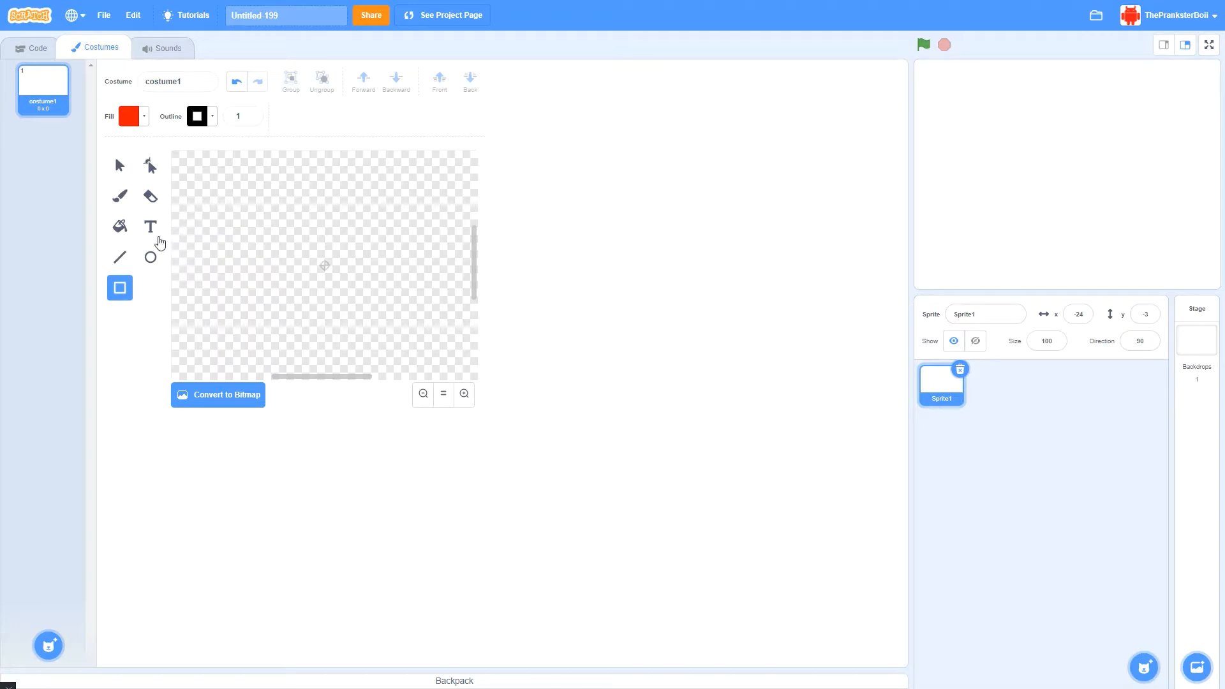
Add the red text "Text" near the middle of the empty costume
click(150, 226)
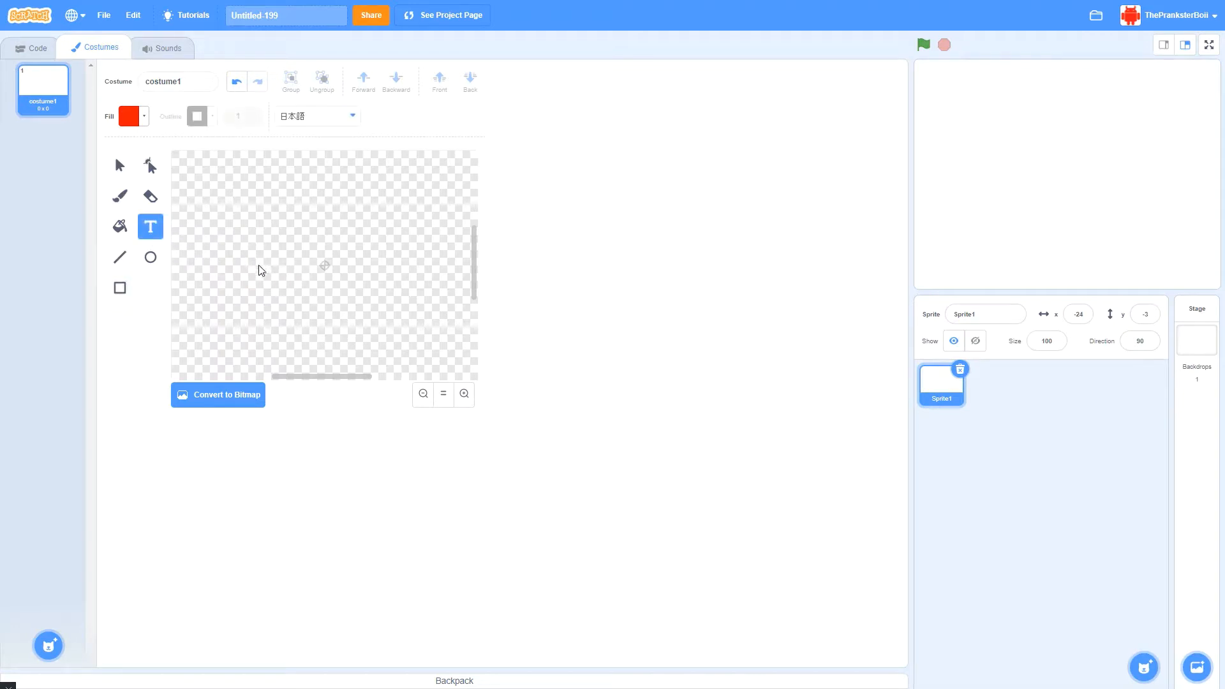
click(141, 117)
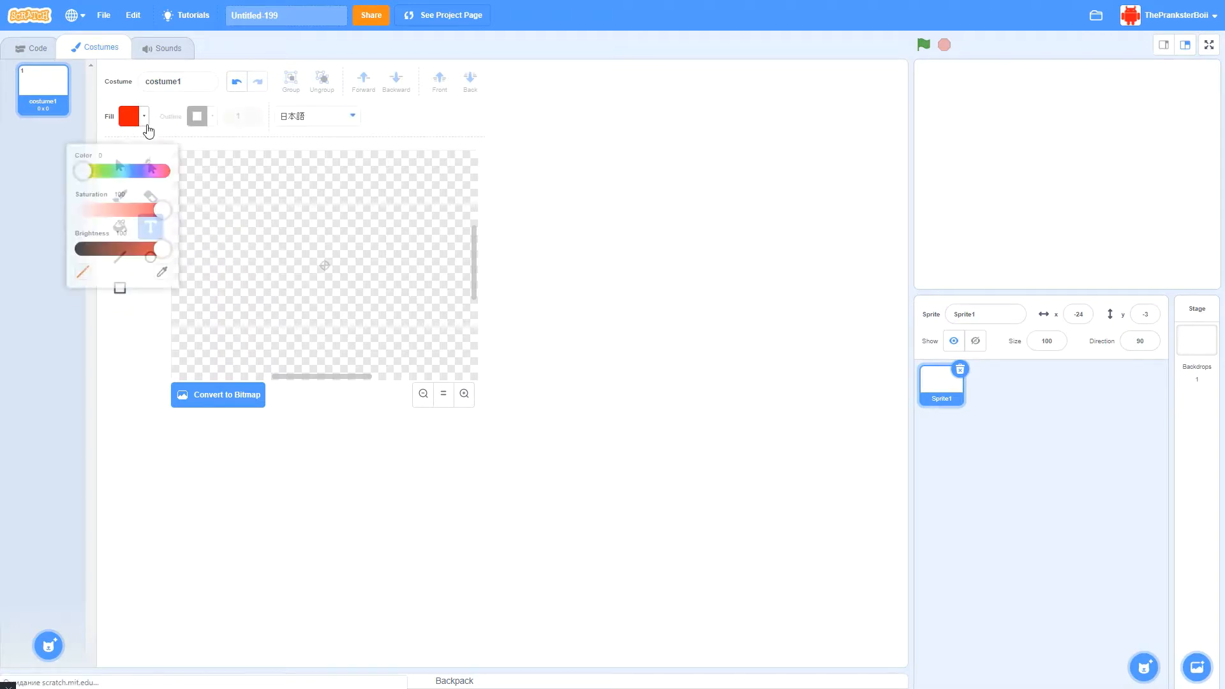
click(274, 249)
text(Text)
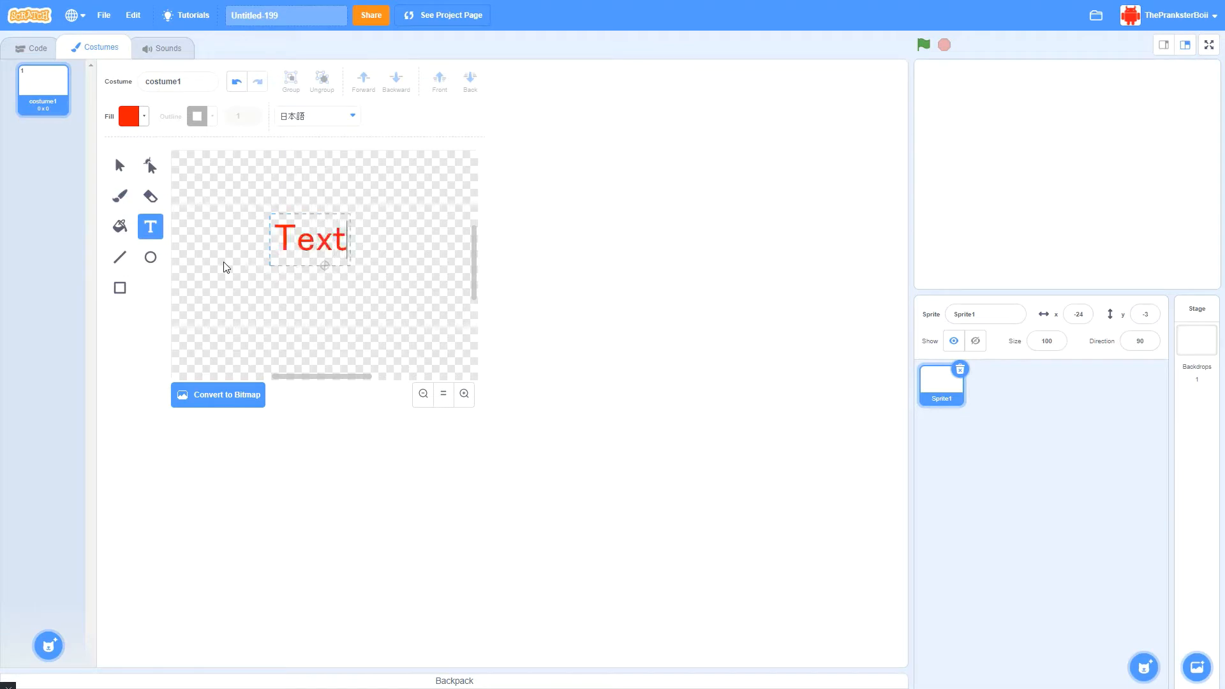
key(Escape)
Examine which fill colour options are offered for the selected text object
click(127, 116)
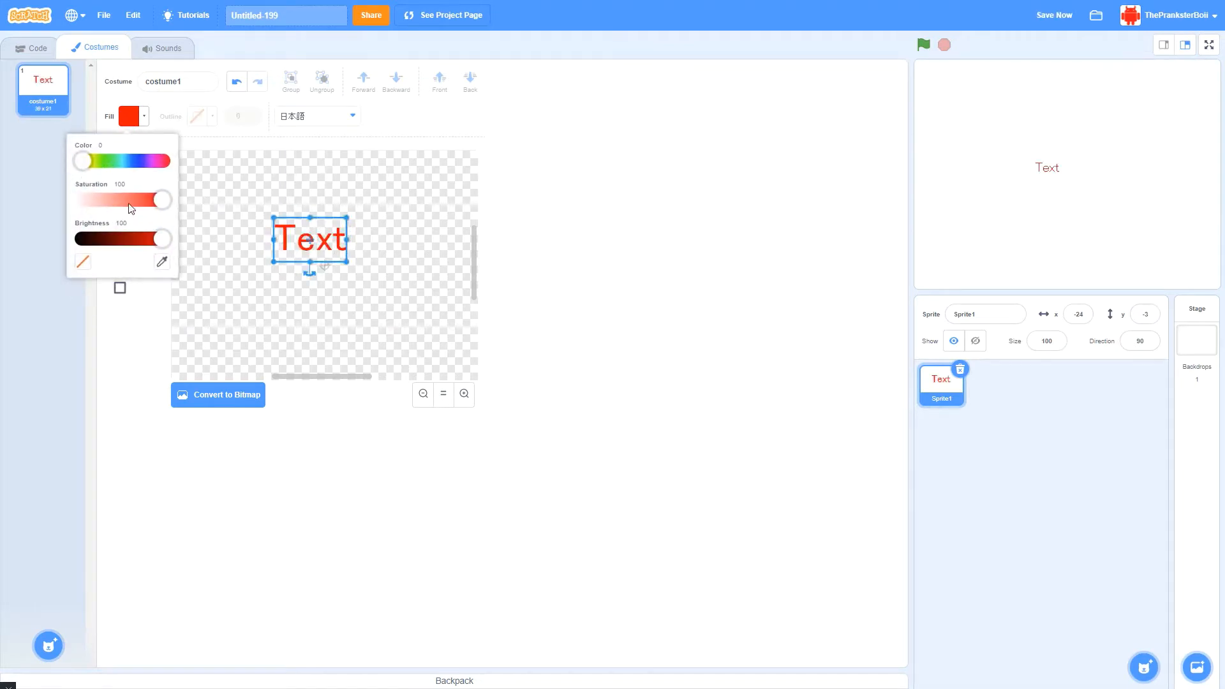
click(157, 122)
click(133, 118)
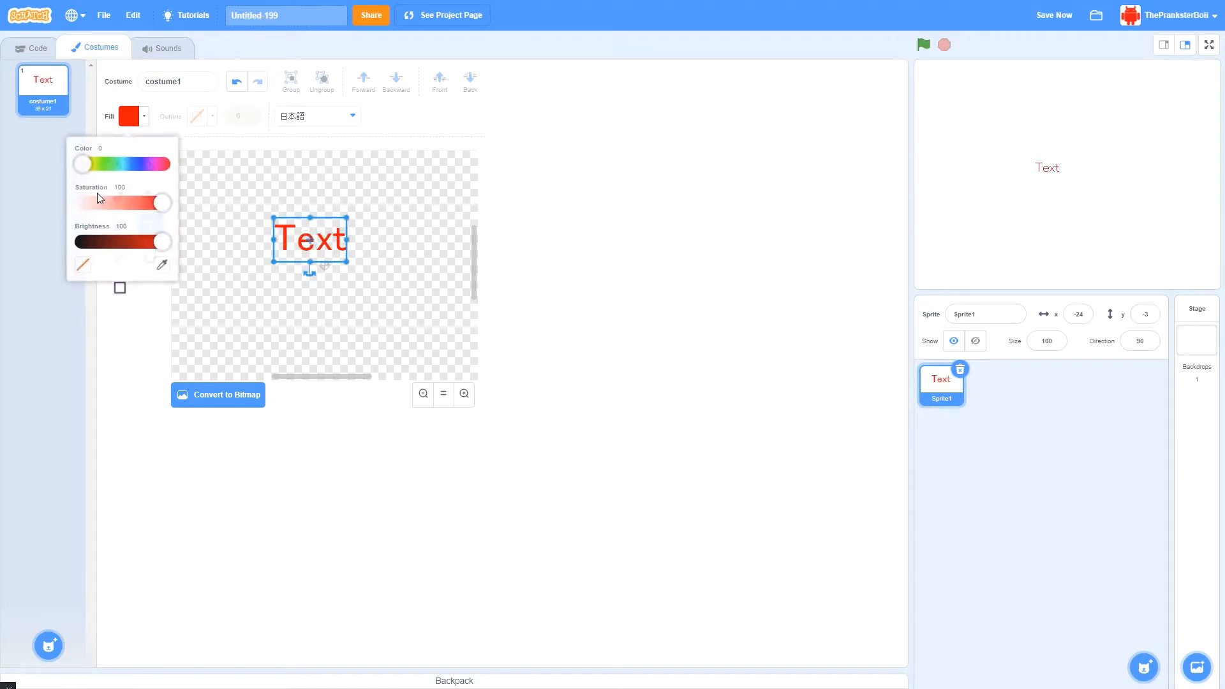
click(112, 163)
drag(85, 169, 59, 156)
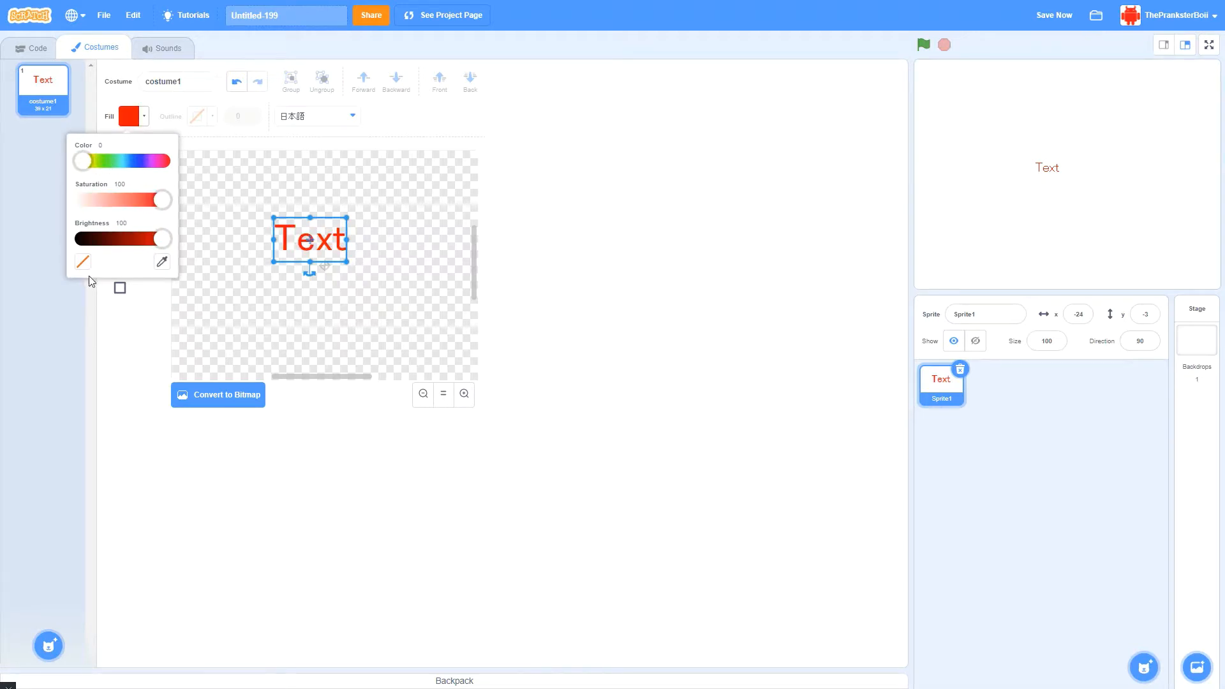
Draw a red rectangle with a black outline of width 1 below the text and check its fill options
click(120, 287)
click(120, 201)
click(120, 257)
click(120, 287)
drag(220, 286, 295, 356)
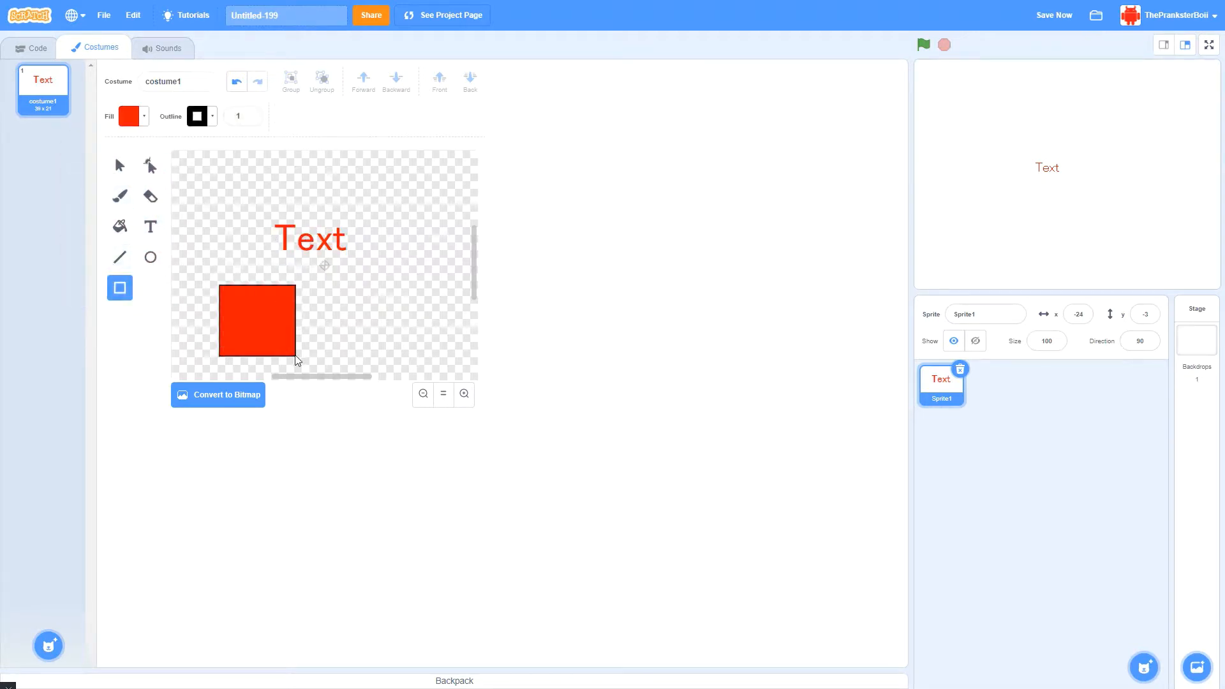
click(141, 120)
click(167, 150)
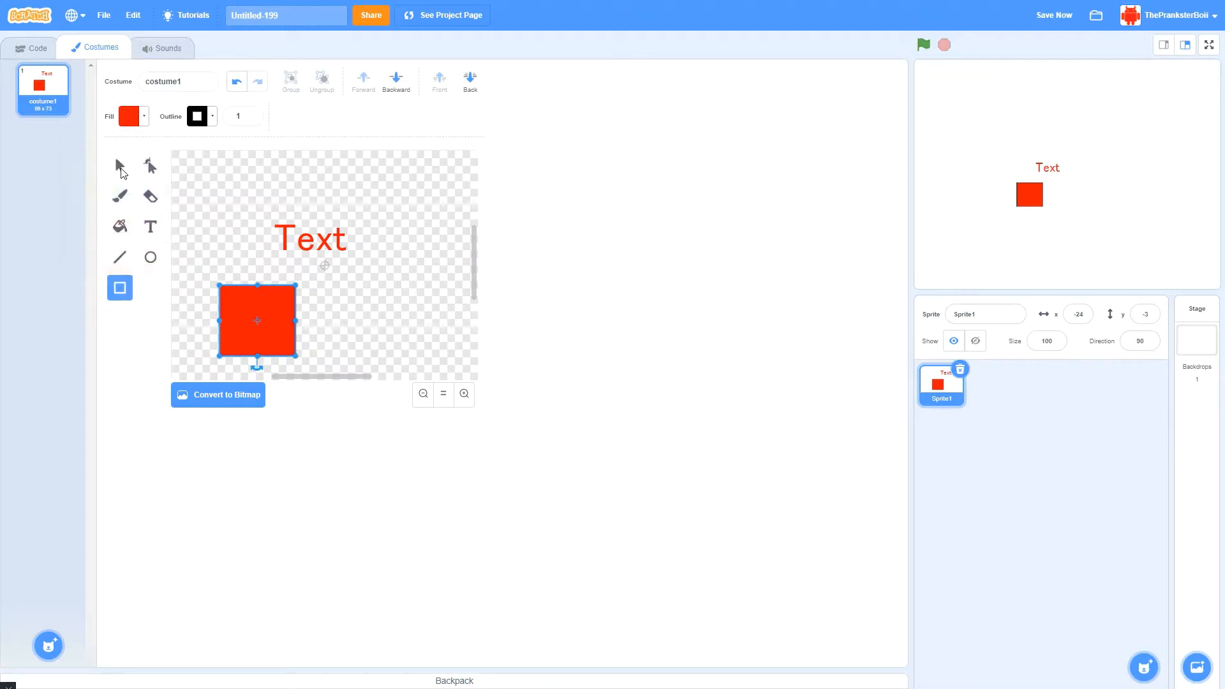
Fill the text with a horizontal gradient from red to purple using the Fill tool
click(120, 165)
click(120, 226)
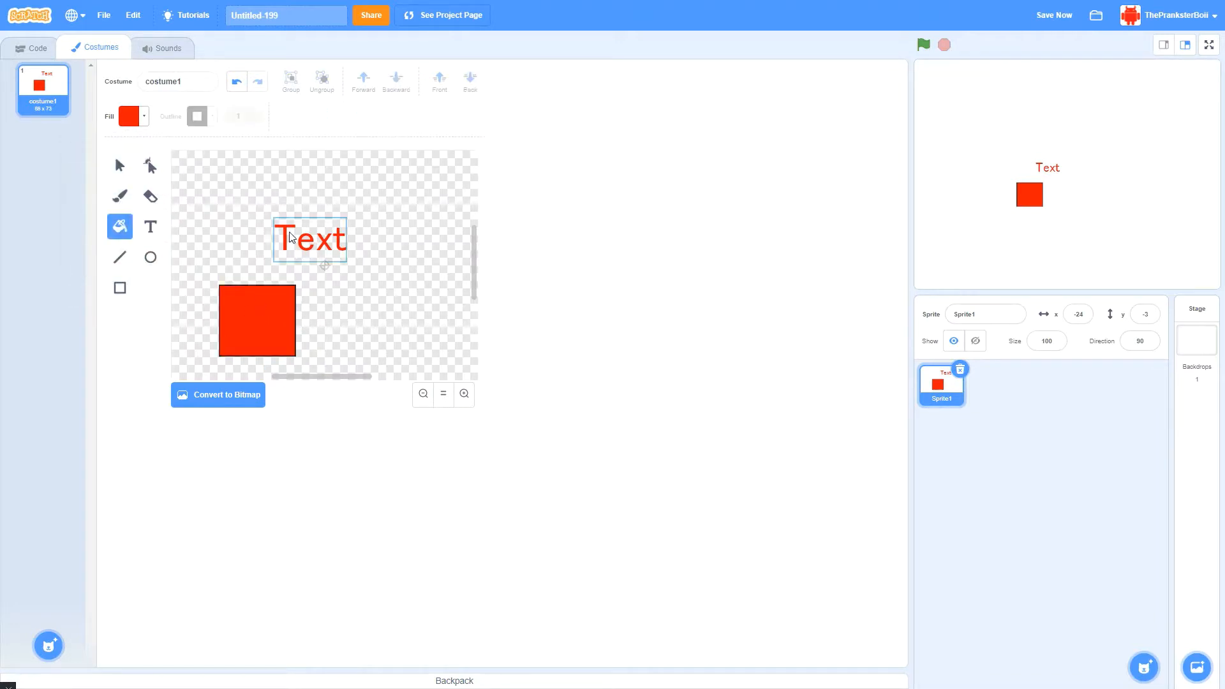
click(146, 120)
click(118, 148)
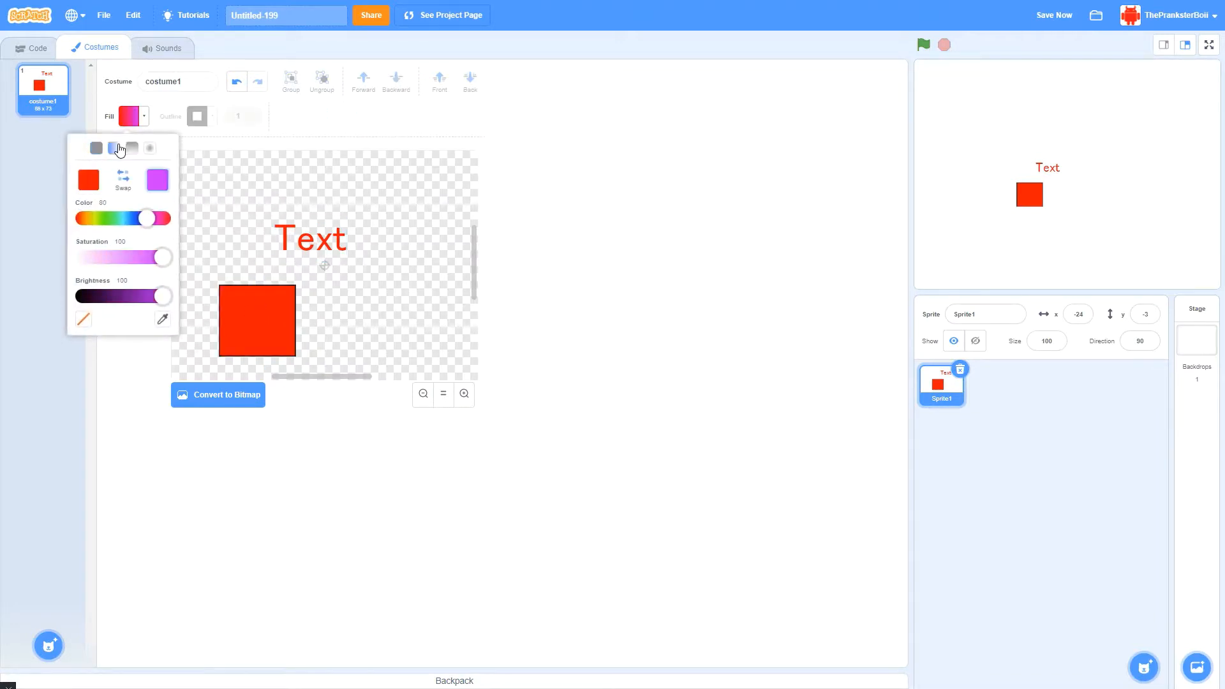
click(303, 239)
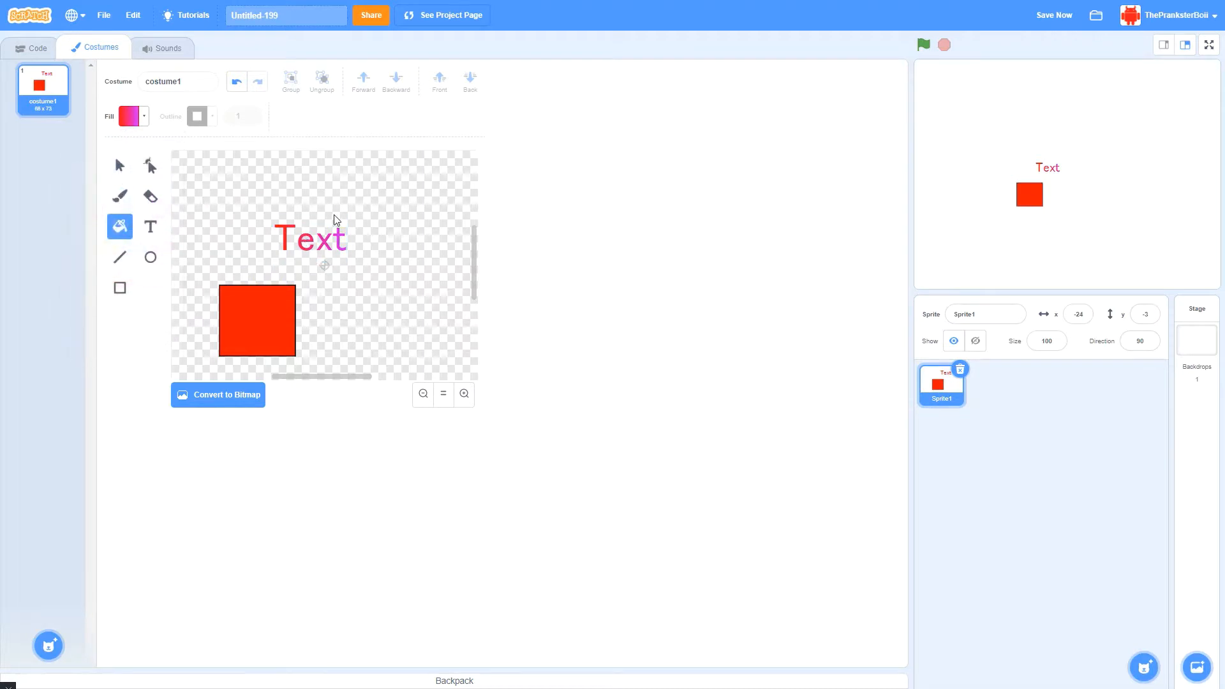
Delete the red rectangle, and move the gradient text to the canvas centre before deleting it too
click(128, 164)
click(227, 323)
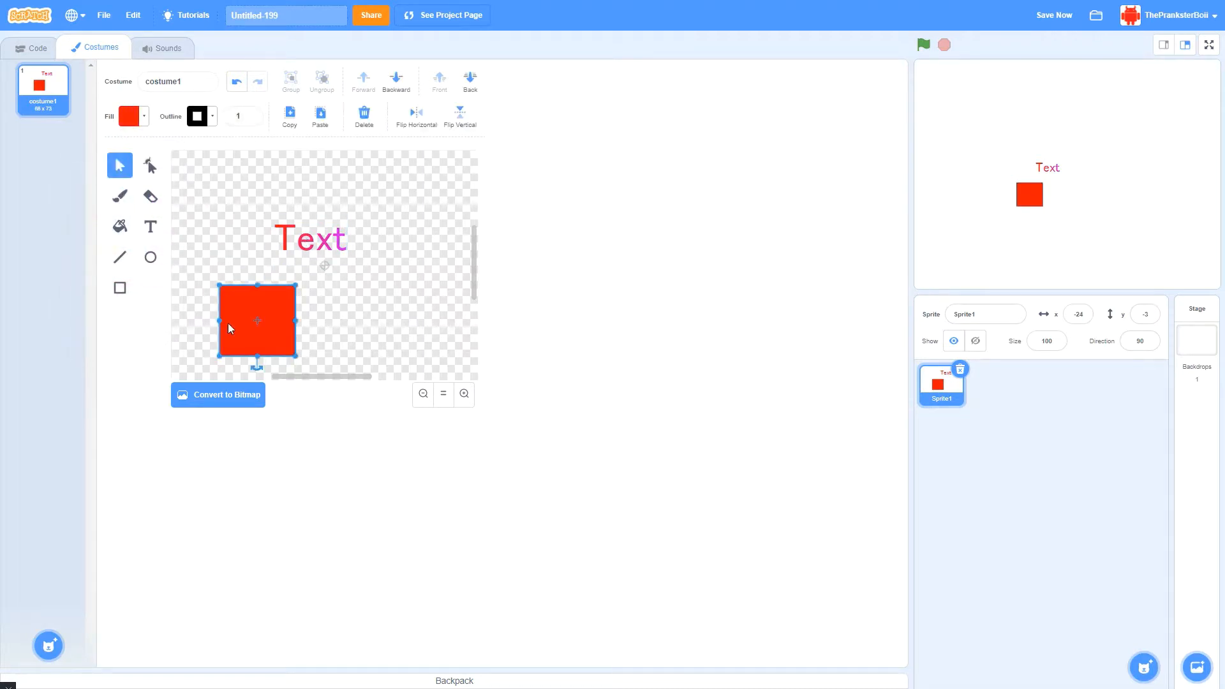
key(Delete)
drag(332, 234, 348, 261)
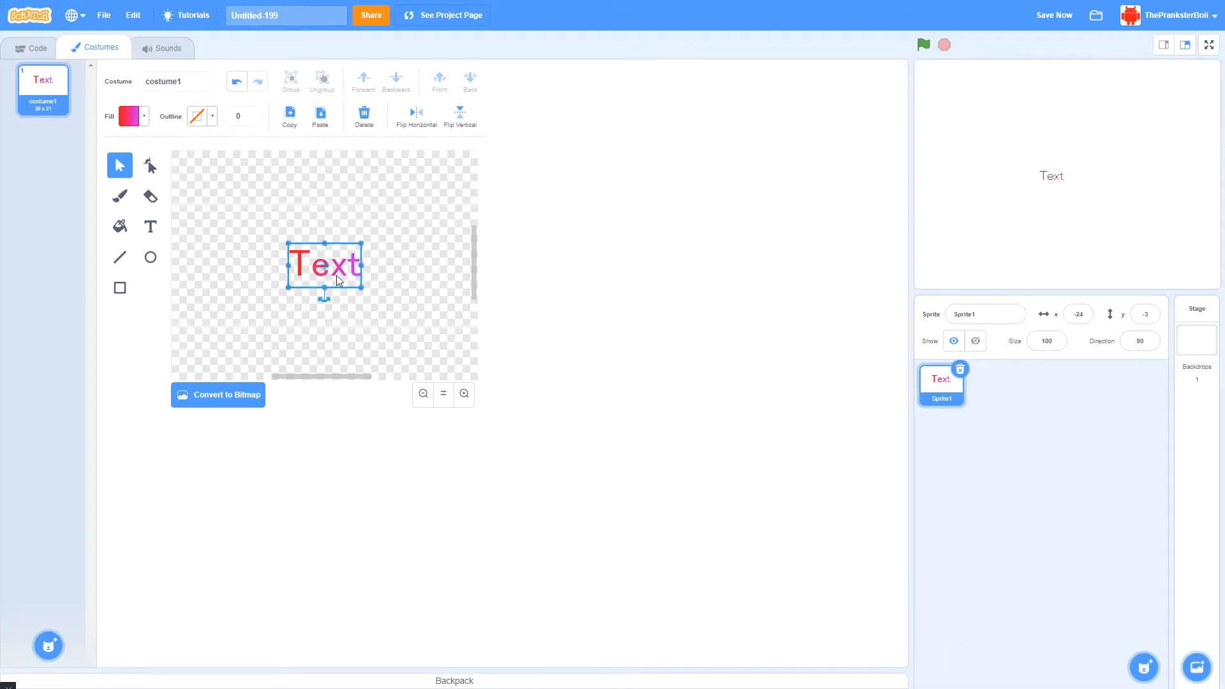
key(Delete)
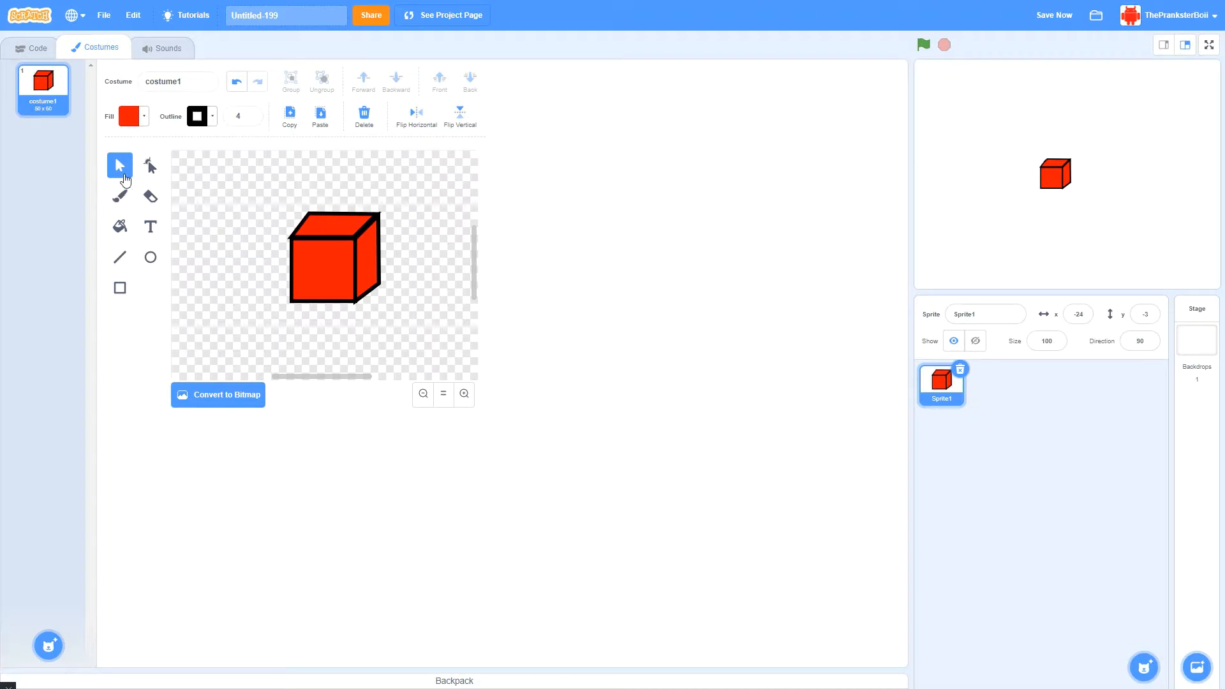
Select all faces of the red cube drawing and delete them from the costume
click(345, 230)
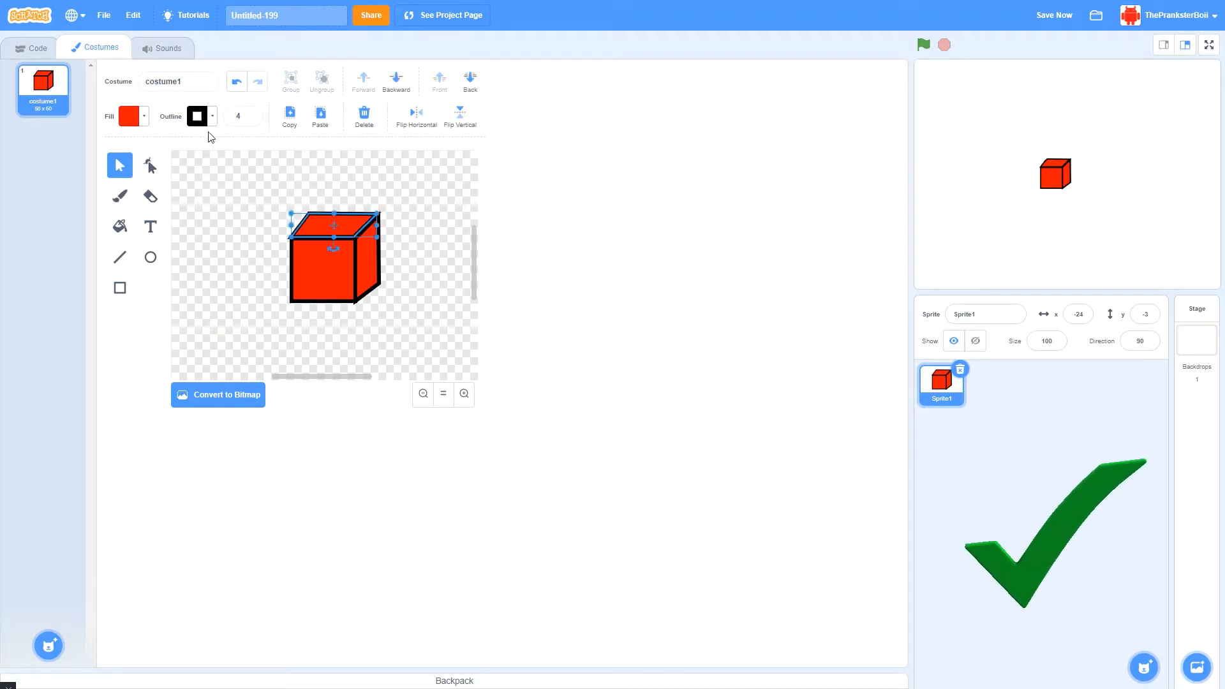
click(265, 187)
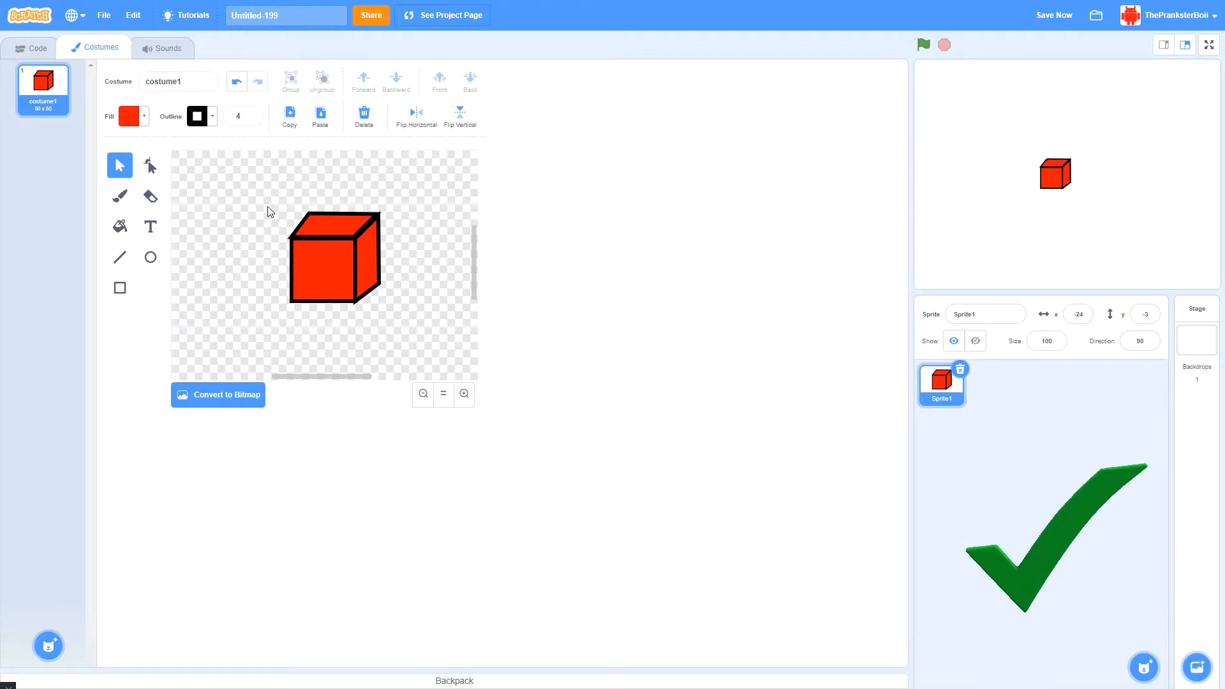
drag(267, 205, 417, 323)
key(Delete)
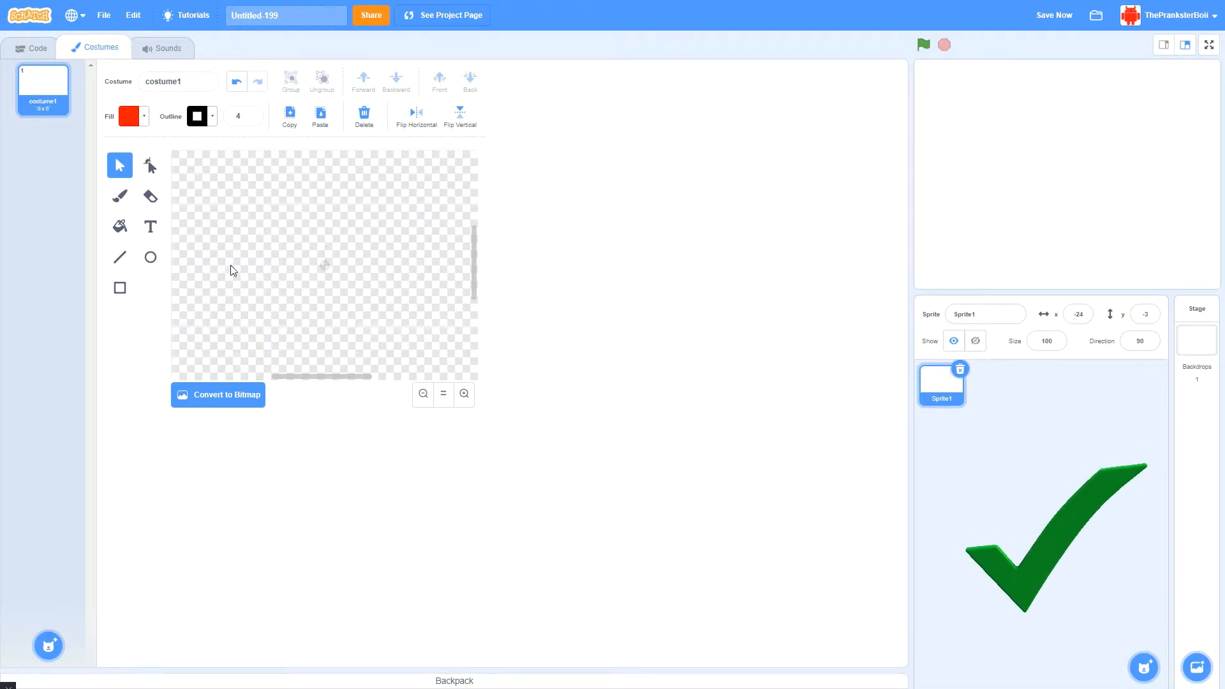
Draw a red square about 37 by 37 with a black outline of width 4, centred on the canvas
click(115, 288)
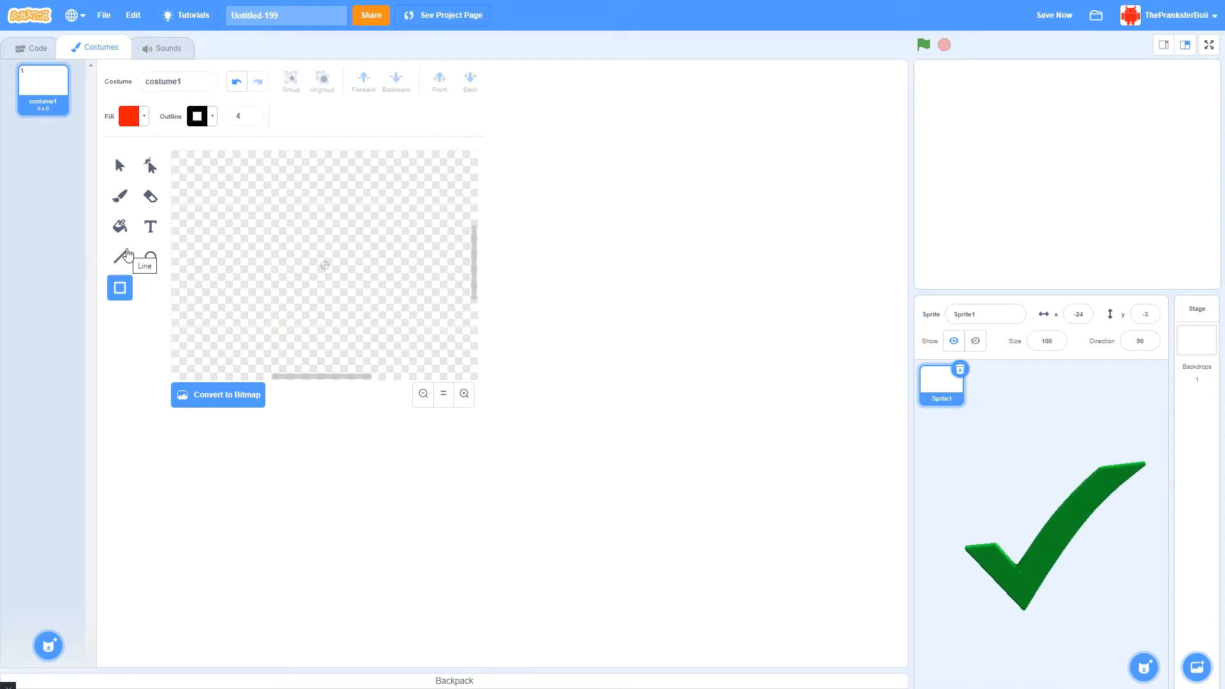
mouse_move(296, 226)
mouse_down()
mouse_move(363, 293)
mouse_move(321, 269)
mouse_up()
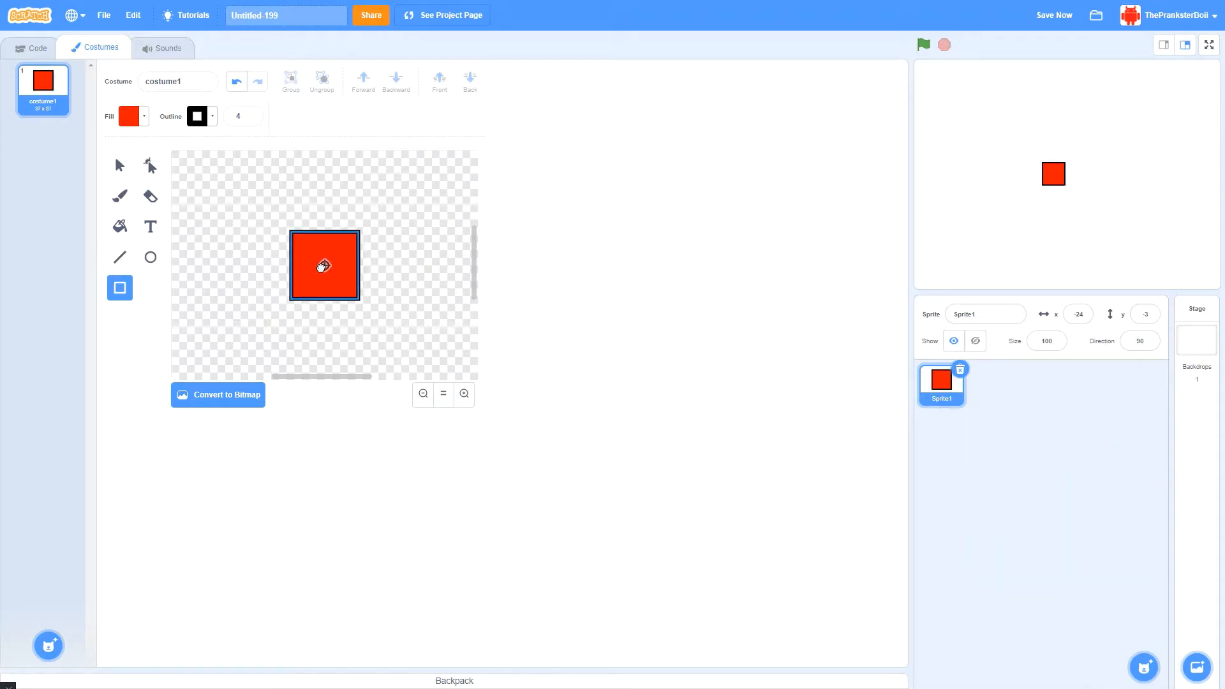
click(382, 241)
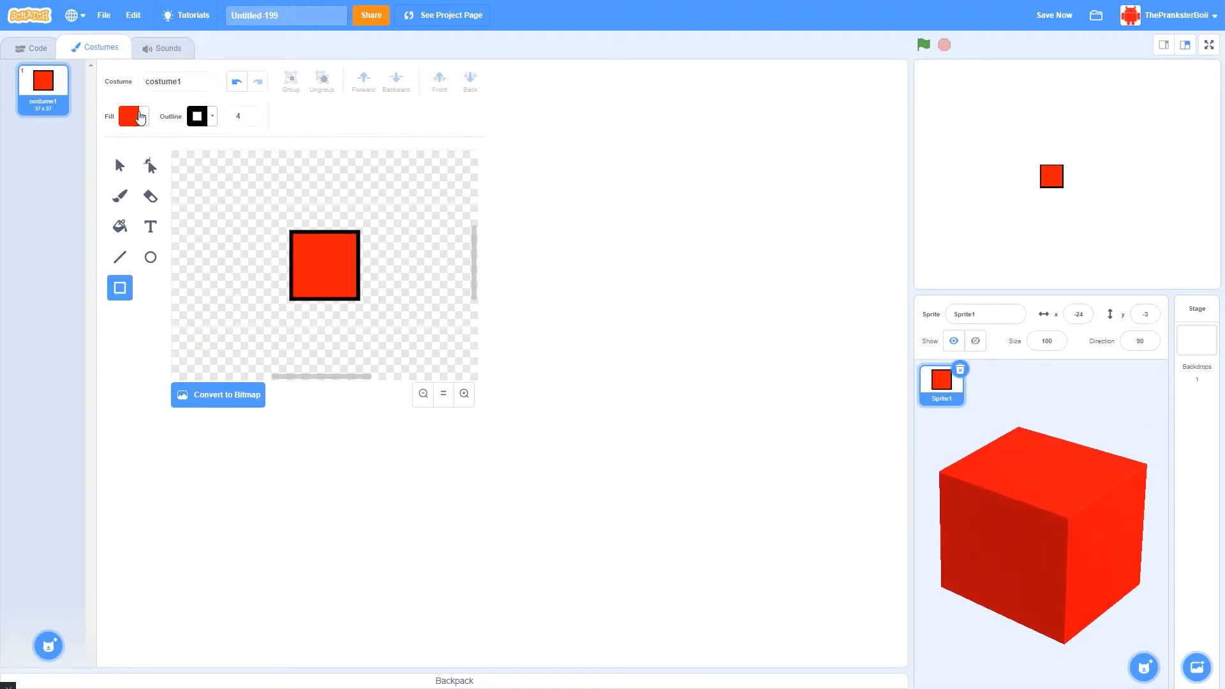
Set the fill colour's brightness to 91
click(129, 117)
drag(159, 240, 152, 240)
click(397, 247)
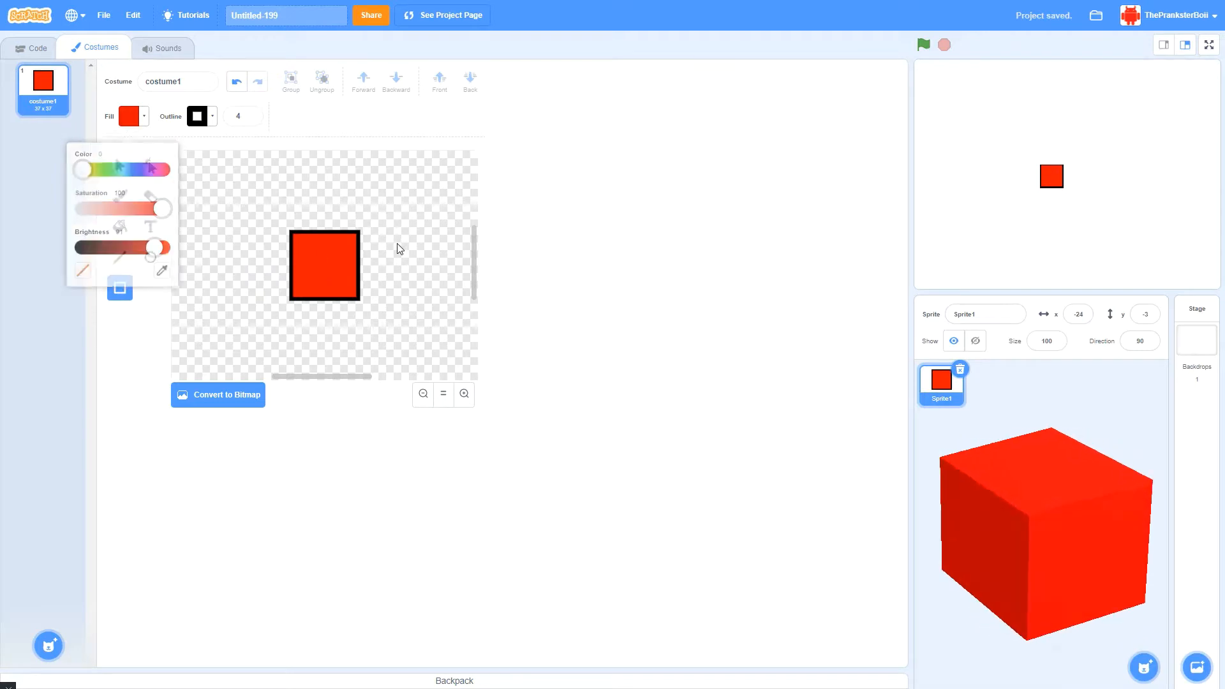
Duplicate the square, place the copy against the original's right edge and narrow it to about half its width
key(ctrl+a)
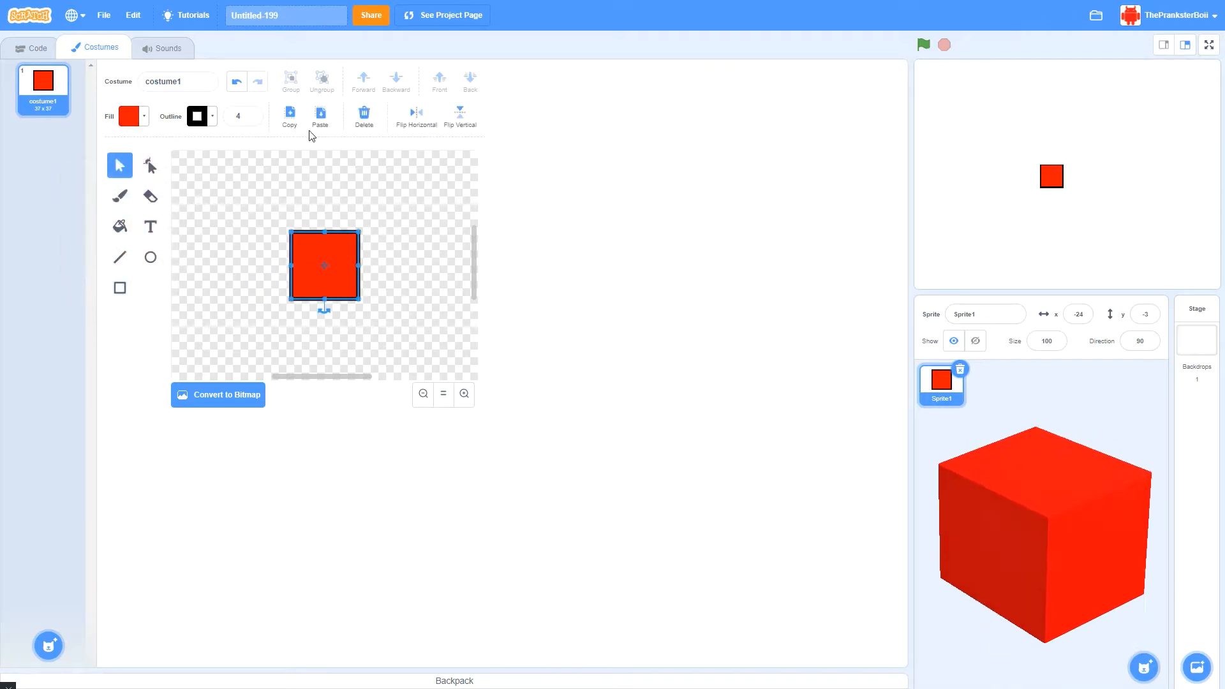
key(ctrl+c)
key(ctrl+v)
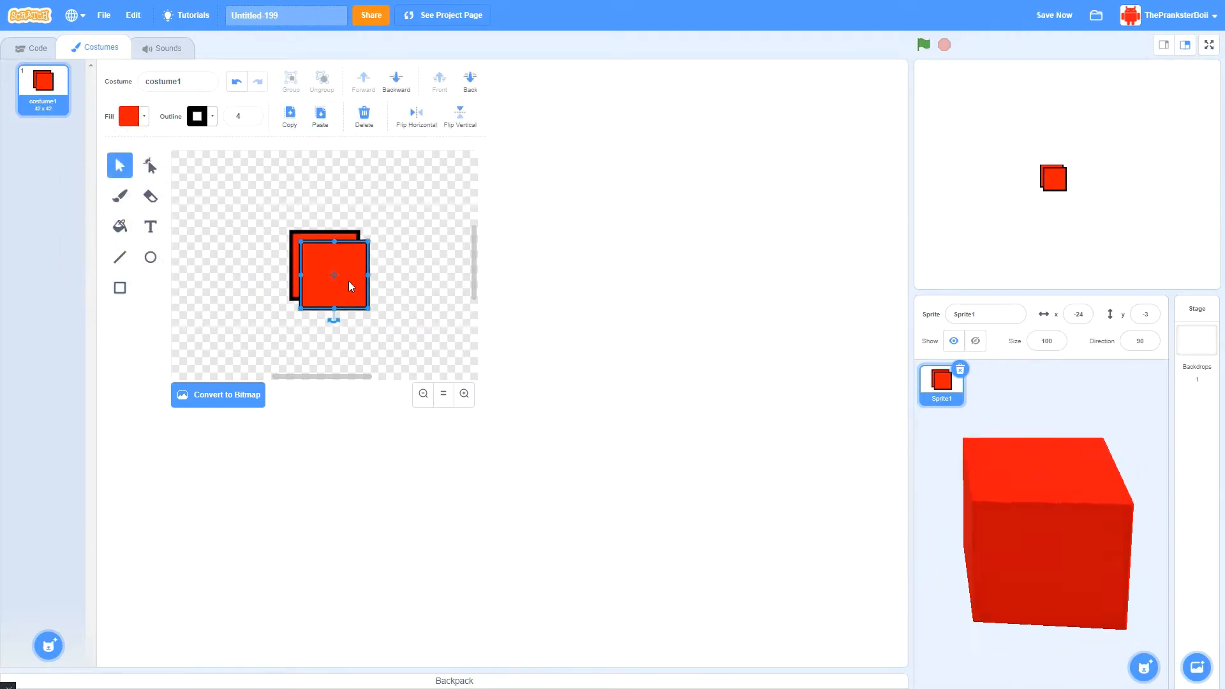
drag(327, 276, 403, 272)
click(134, 116)
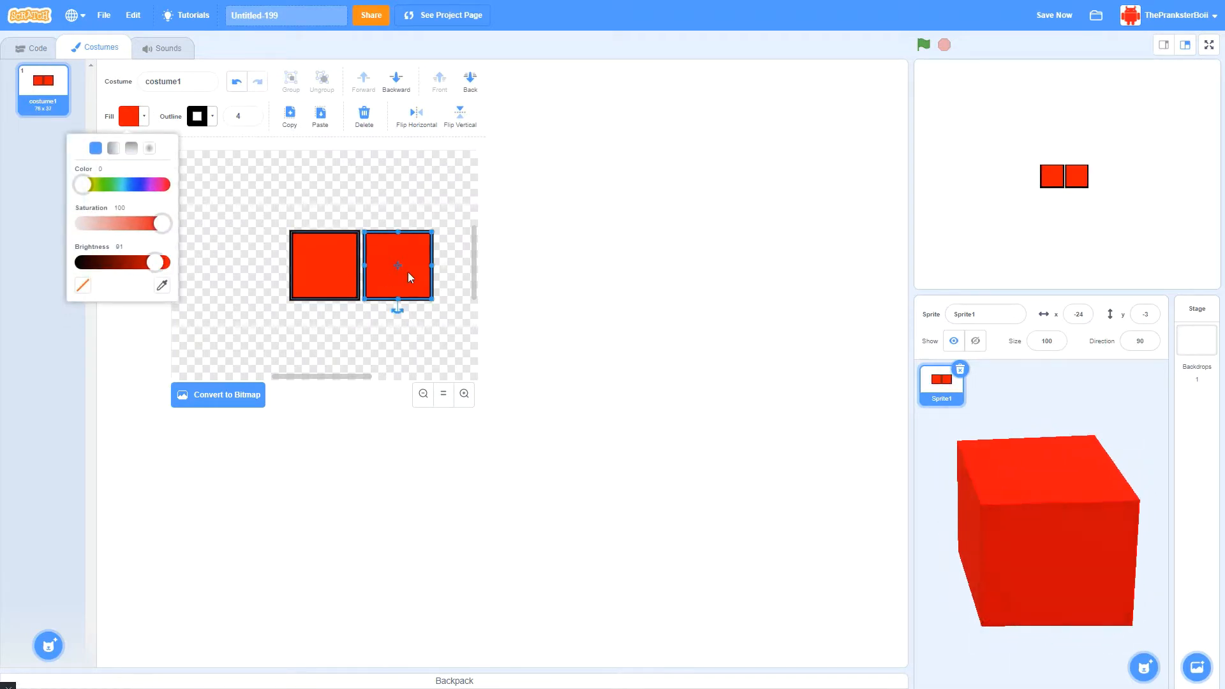
drag(432, 265, 367, 265)
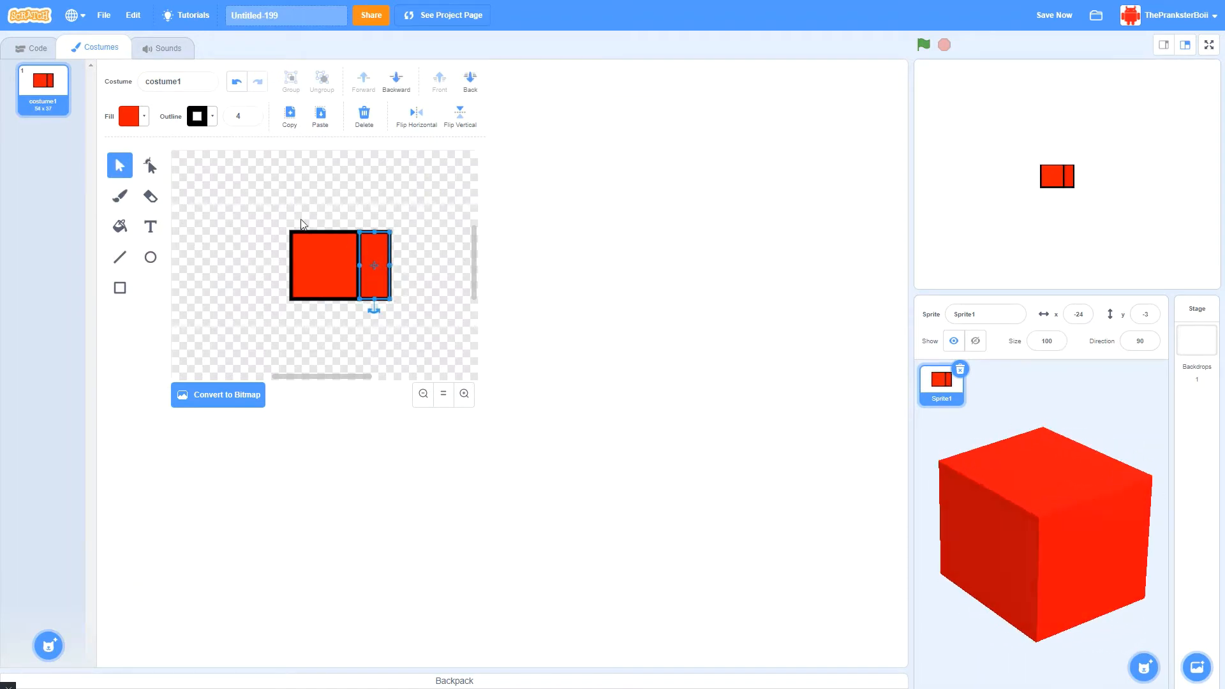
Reshape the narrow square into the cube's slanted side face by raising both of its outer corners about equally
click(151, 166)
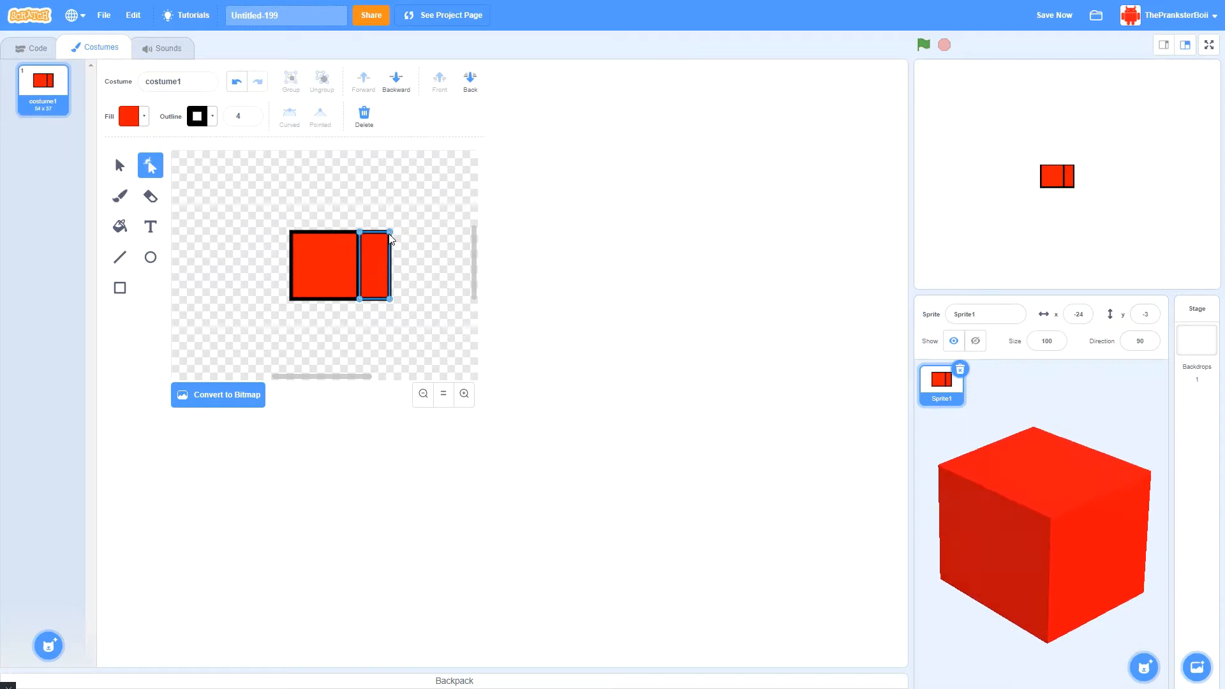
drag(390, 235, 390, 214)
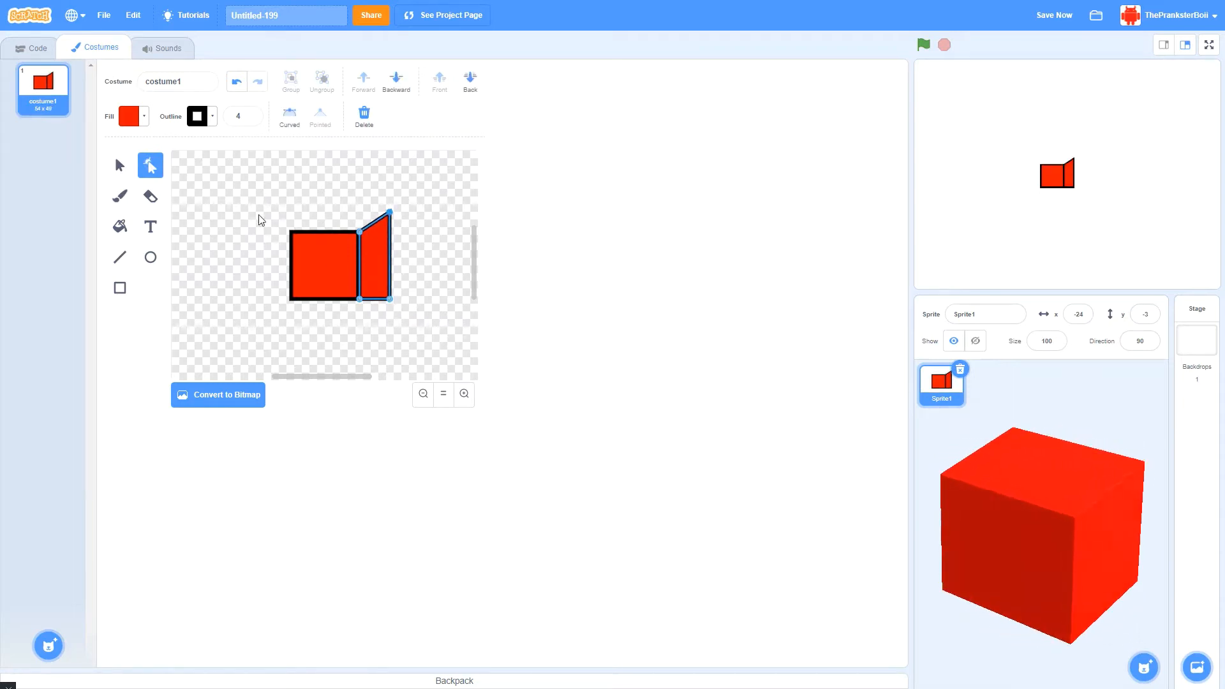
click(125, 203)
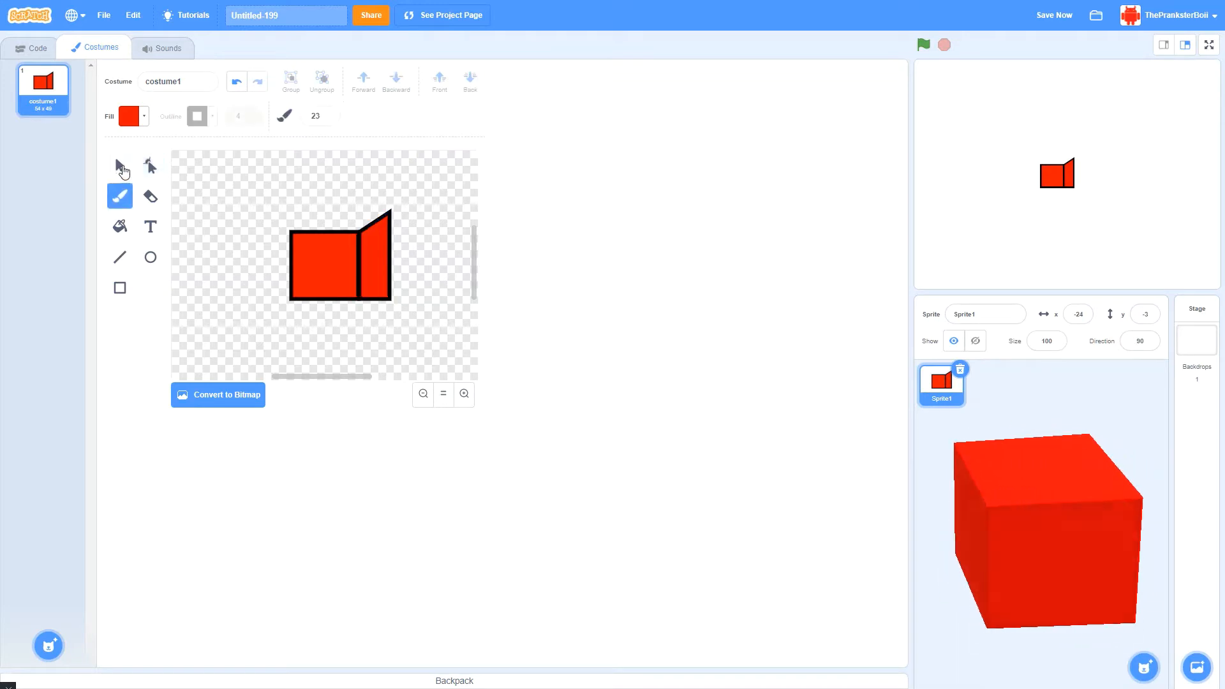
click(150, 165)
click(390, 300)
drag(390, 301, 390, 283)
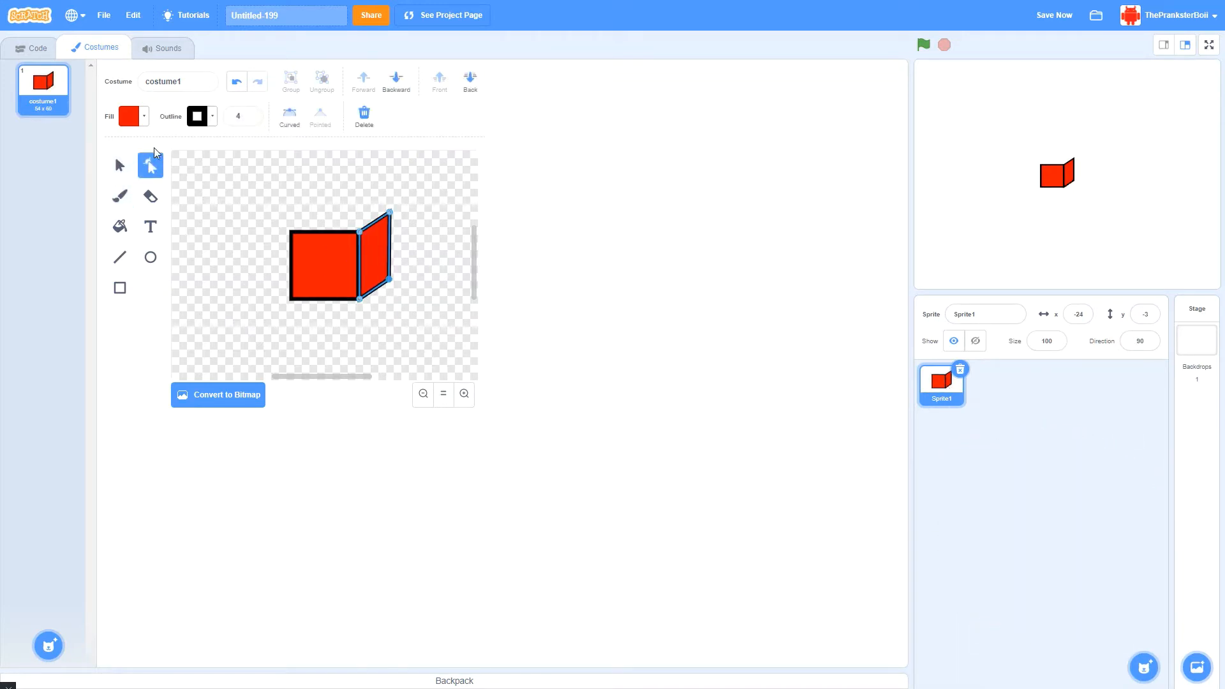
Duplicate the side face, rotate the copy to lie on top of the front square and flip it horizontally
click(119, 167)
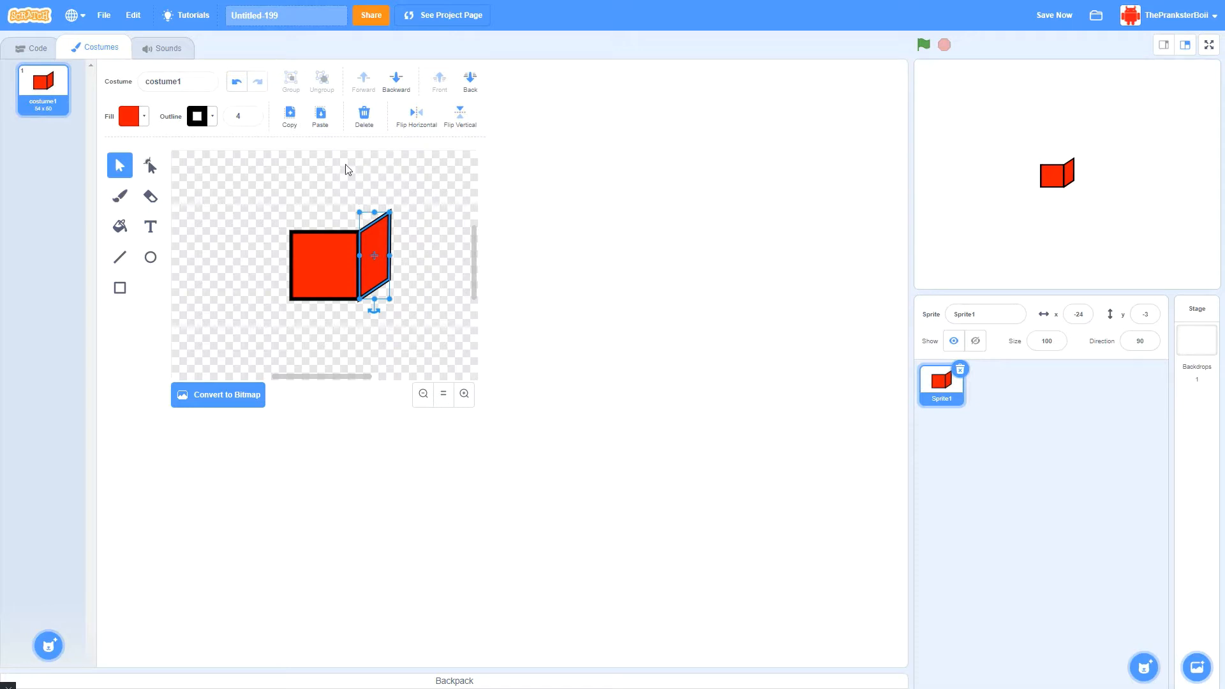
click(290, 116)
click(320, 116)
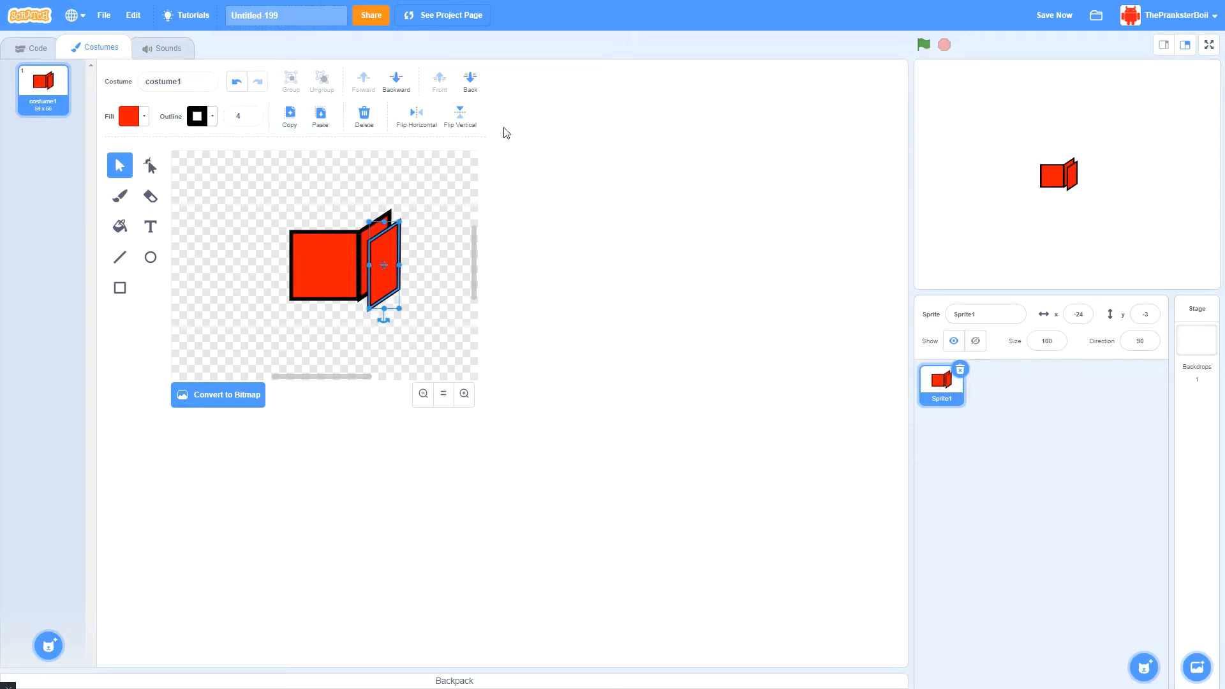
drag(387, 321, 375, 203)
click(416, 115)
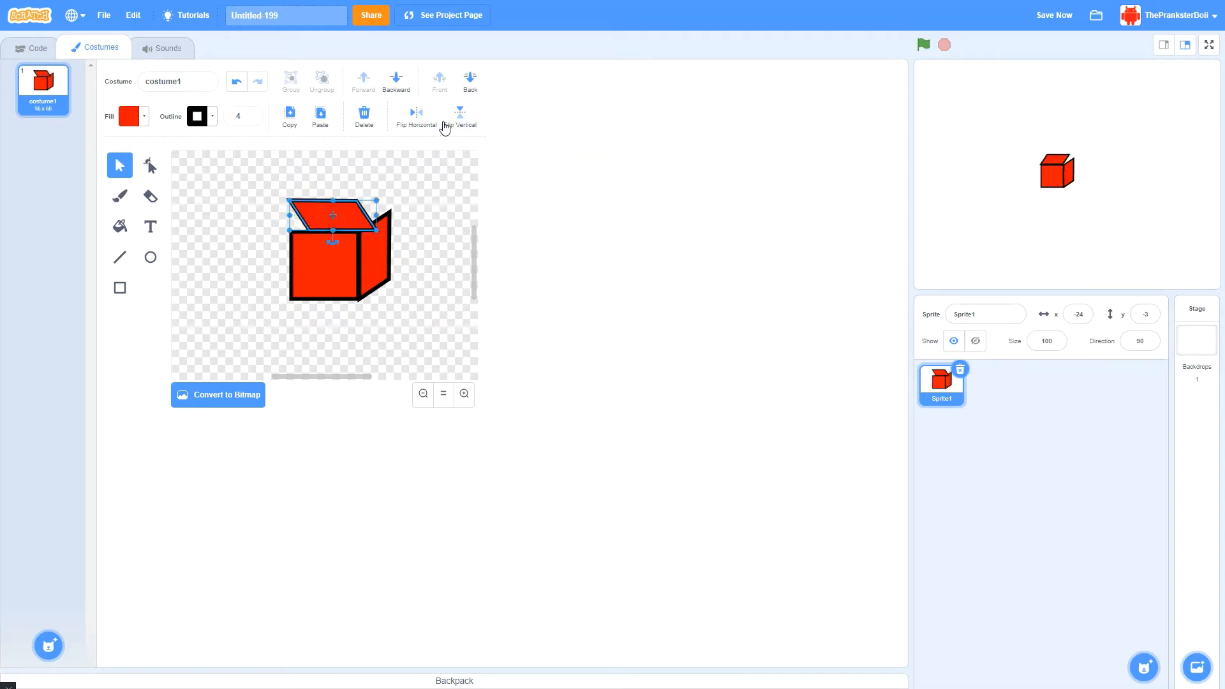
Reshape the top face so its corners line up with the front square and the side face's upper edge
click(151, 167)
click(121, 167)
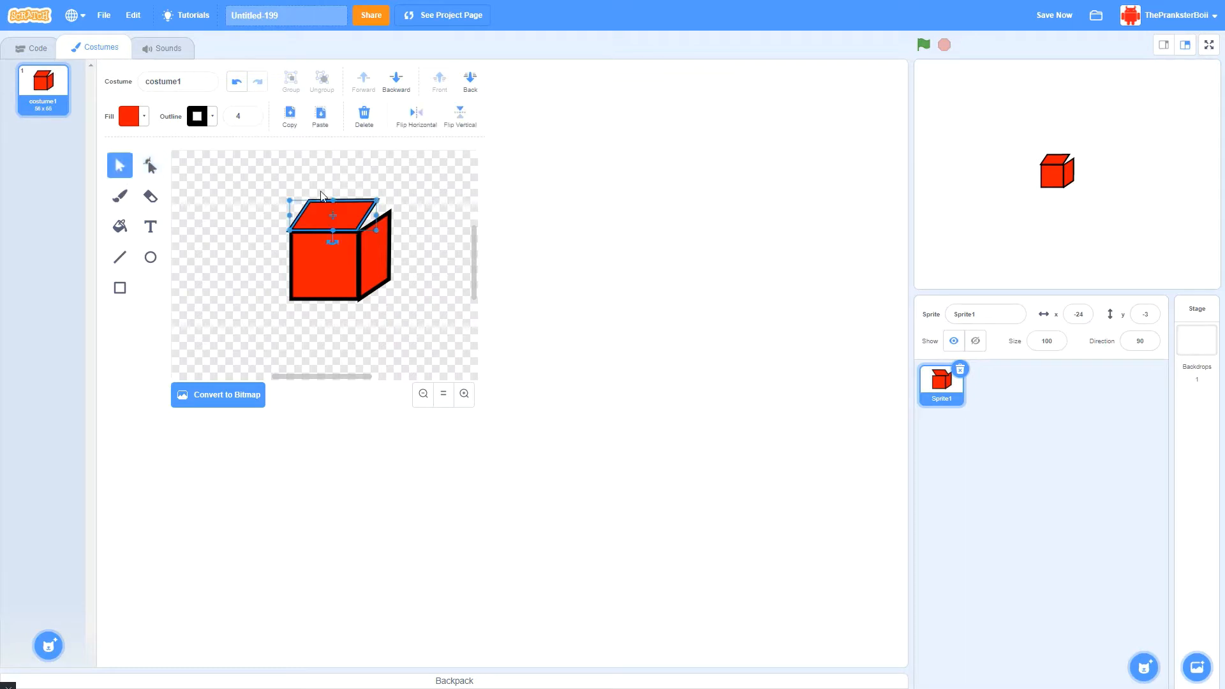
drag(336, 211, 388, 215)
click(150, 166)
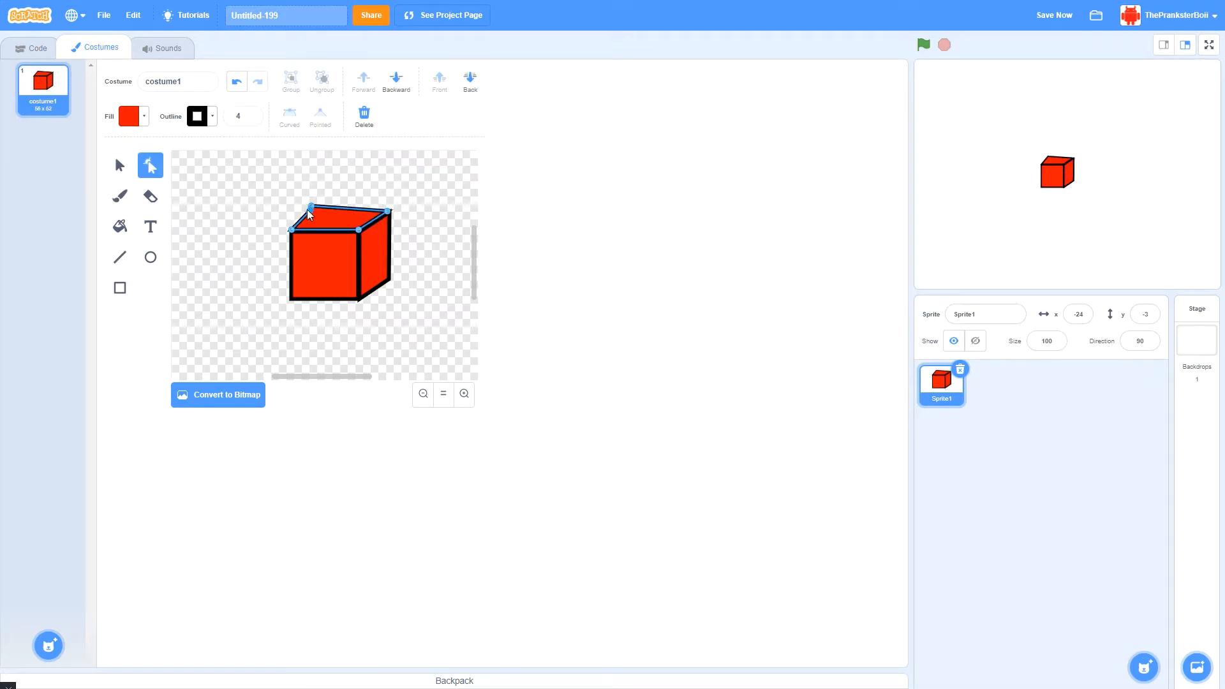
drag(307, 209, 304, 216)
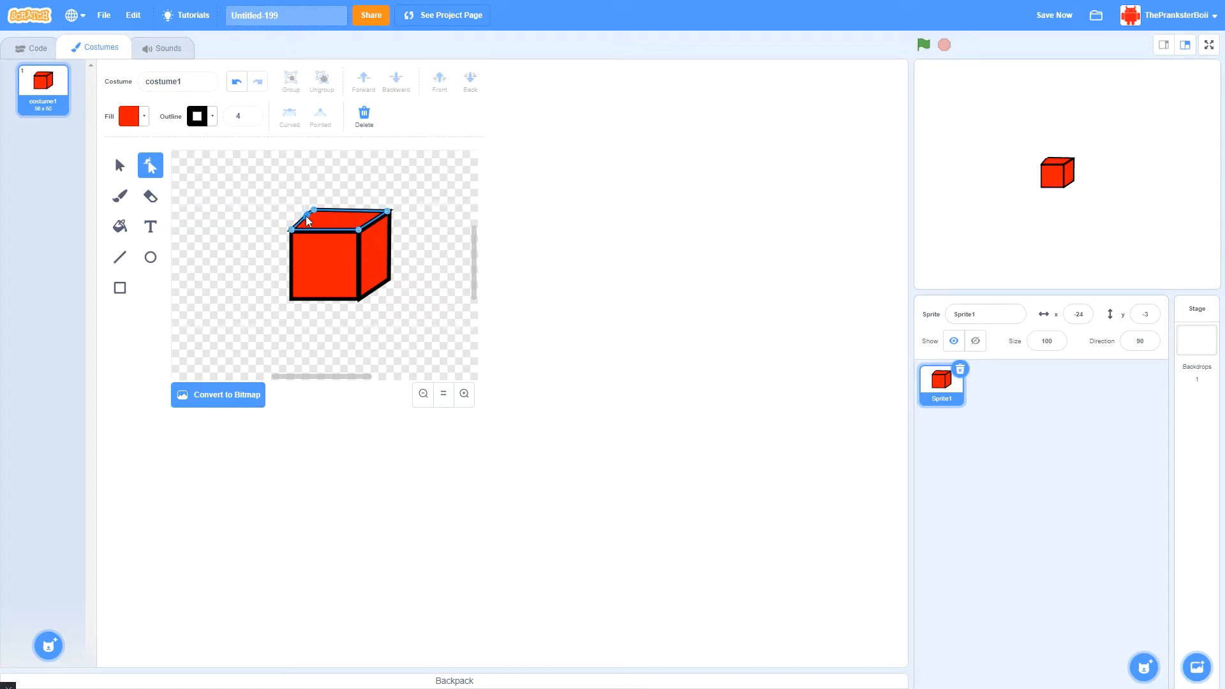
click(301, 180)
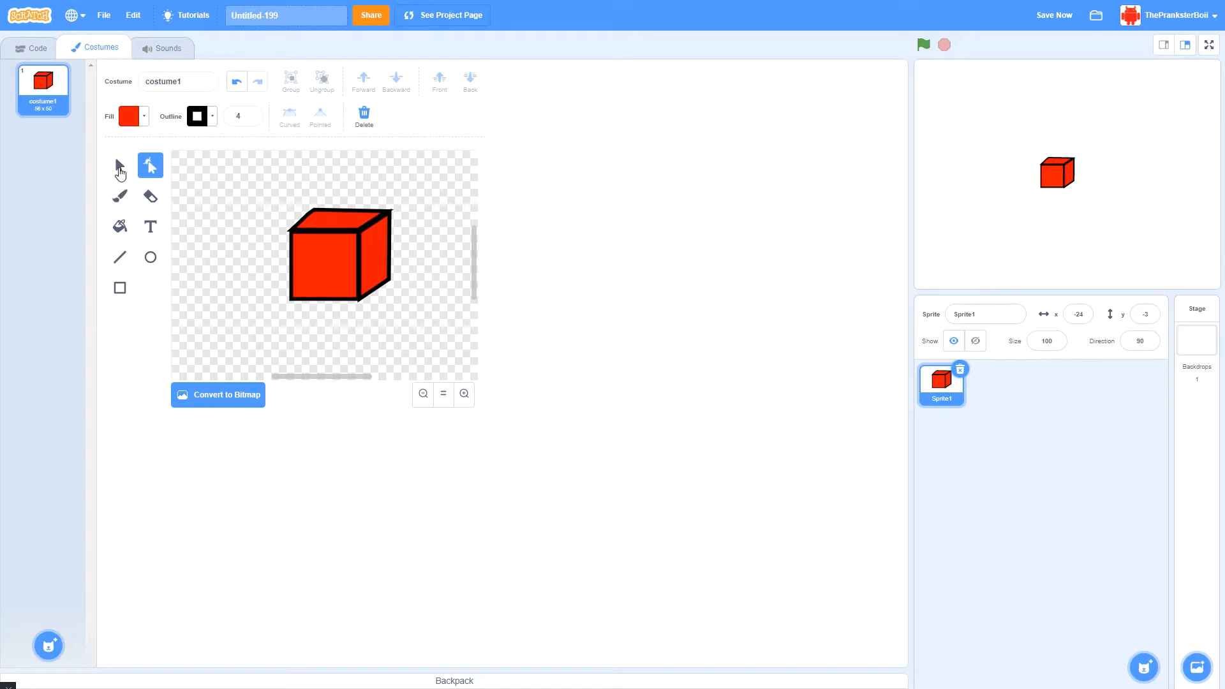
Shade the red cube by slightly lowering the fill brightness of its side face and its top face
click(120, 167)
click(332, 213)
click(131, 116)
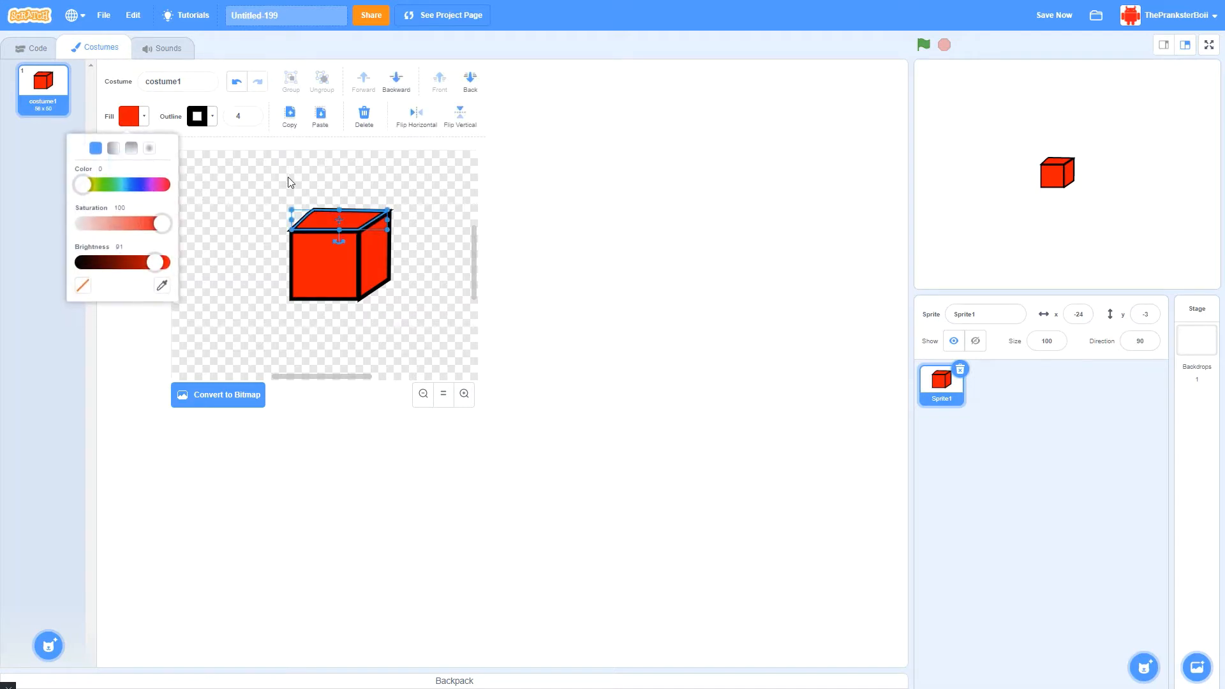
click(290, 183)
click(374, 261)
click(131, 117)
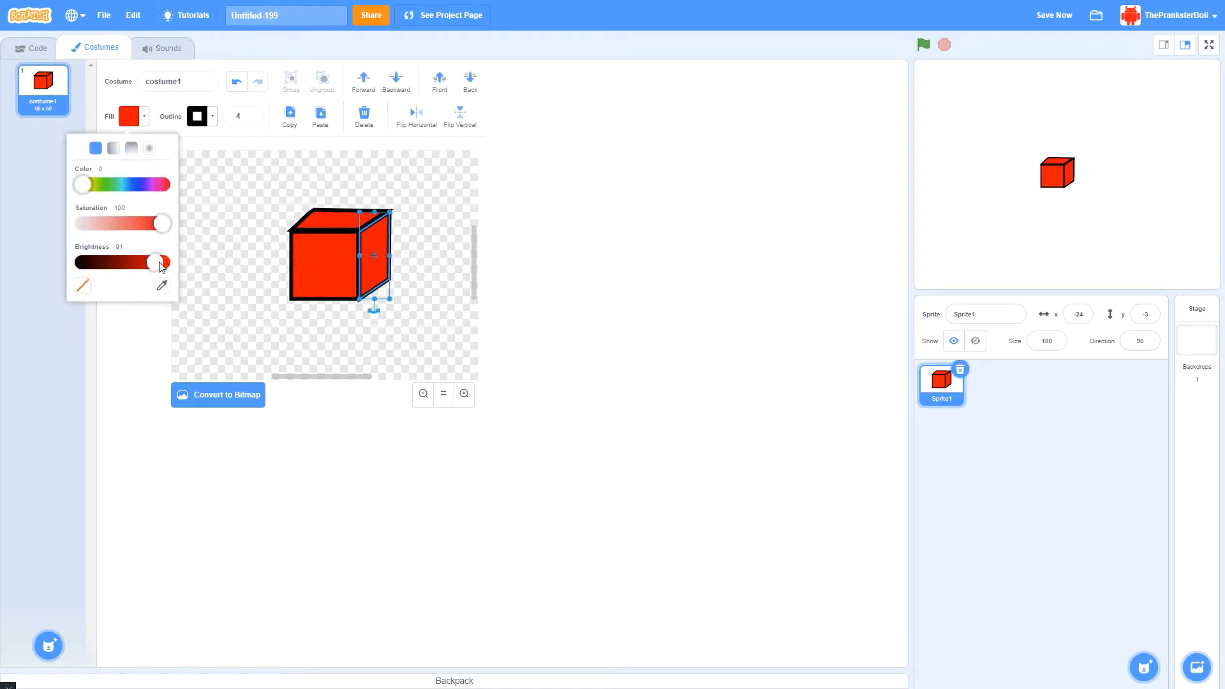
click(265, 186)
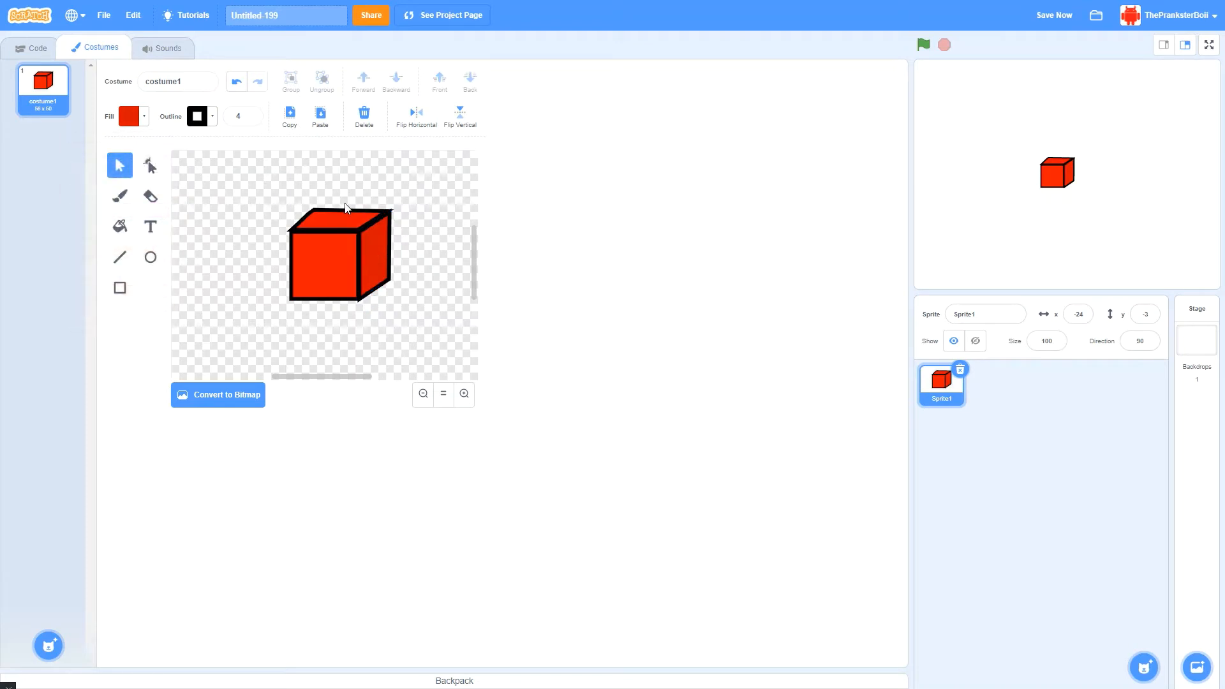
click(369, 216)
click(142, 119)
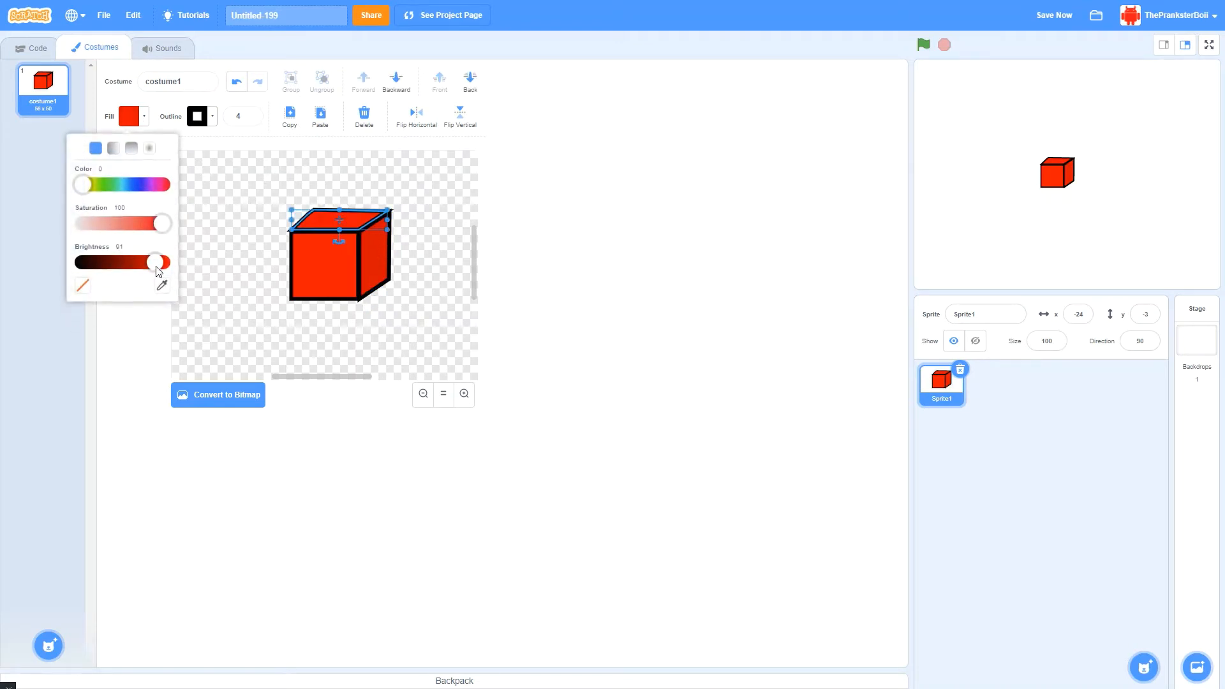
drag(156, 267, 160, 271)
click(209, 231)
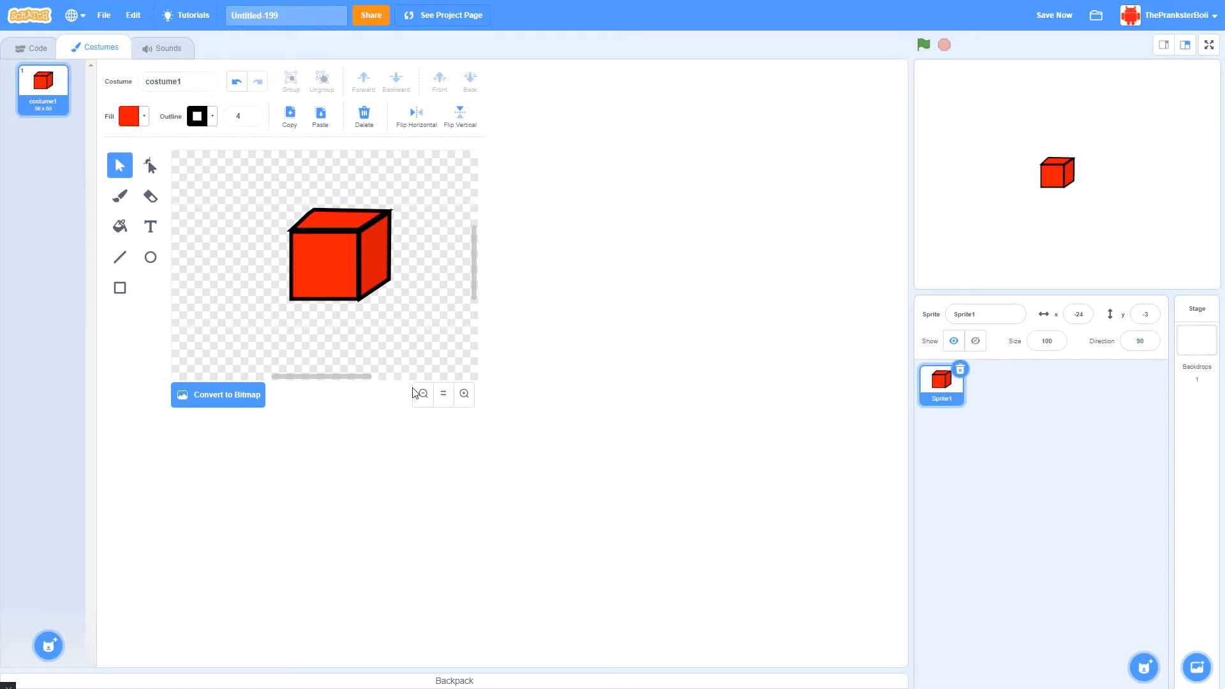
Duplicate the whole red cube and place the copy directly to the right of the original
scroll(309, 299, down, 2)
scroll(319, 281, up, 2)
drag(390, 310, 401, 320)
click(290, 120)
click(320, 120)
drag(366, 259, 448, 250)
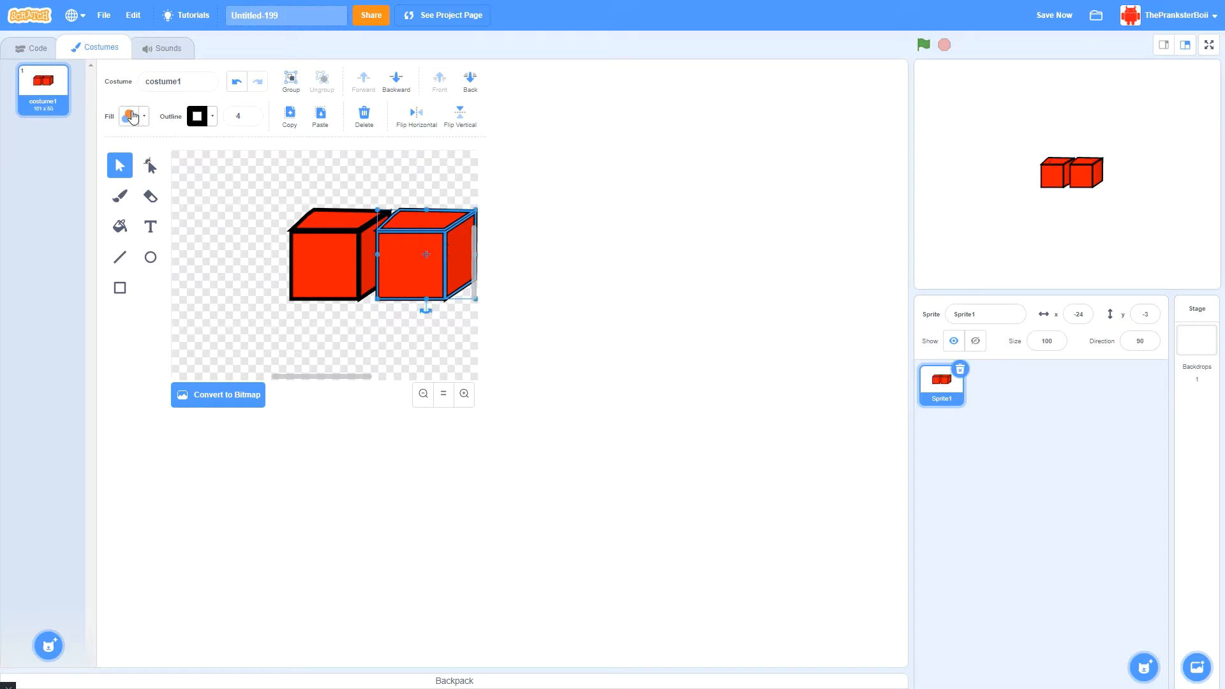
Recolour all faces of the copied cube blue, with the fill colour value at 59
click(132, 116)
click(129, 184)
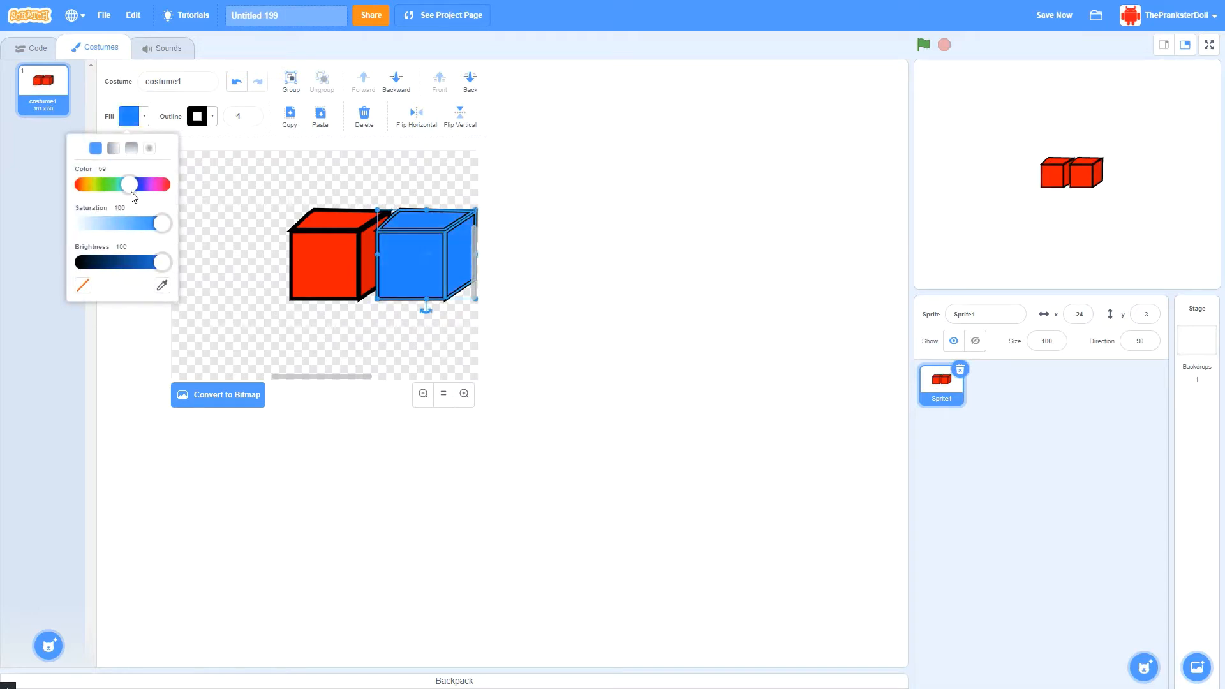
click(206, 187)
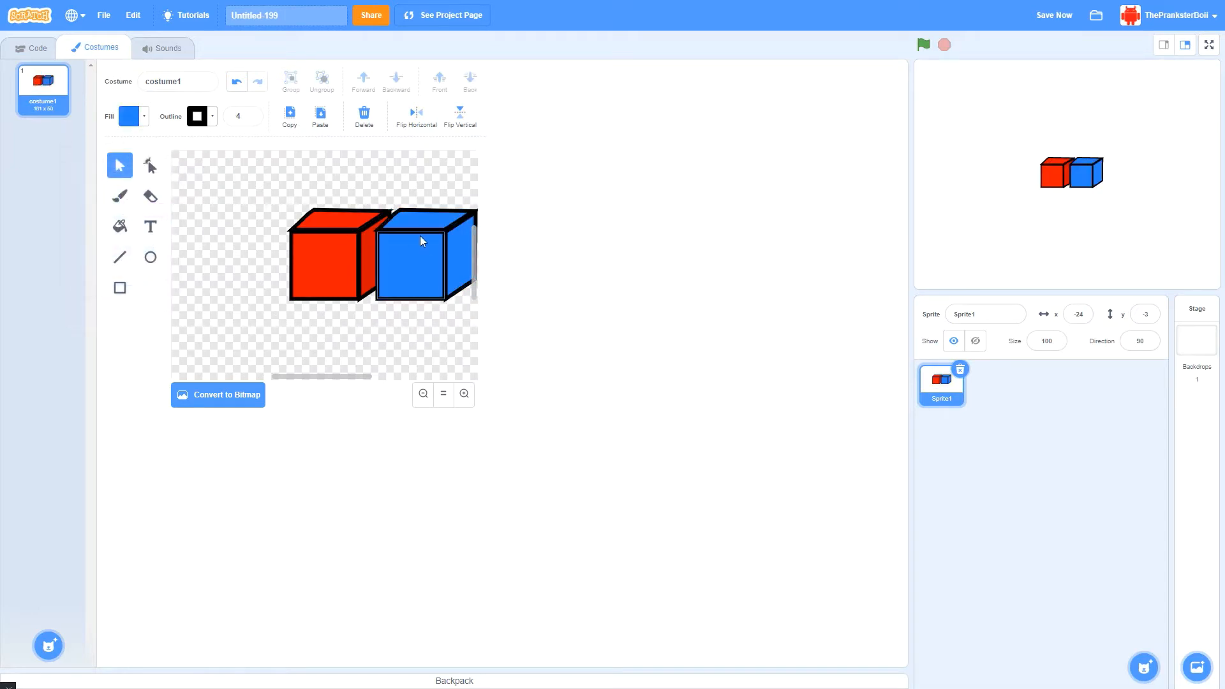
Set the blue cube's top face to brightness 93 and darken the fill of its side face
click(134, 120)
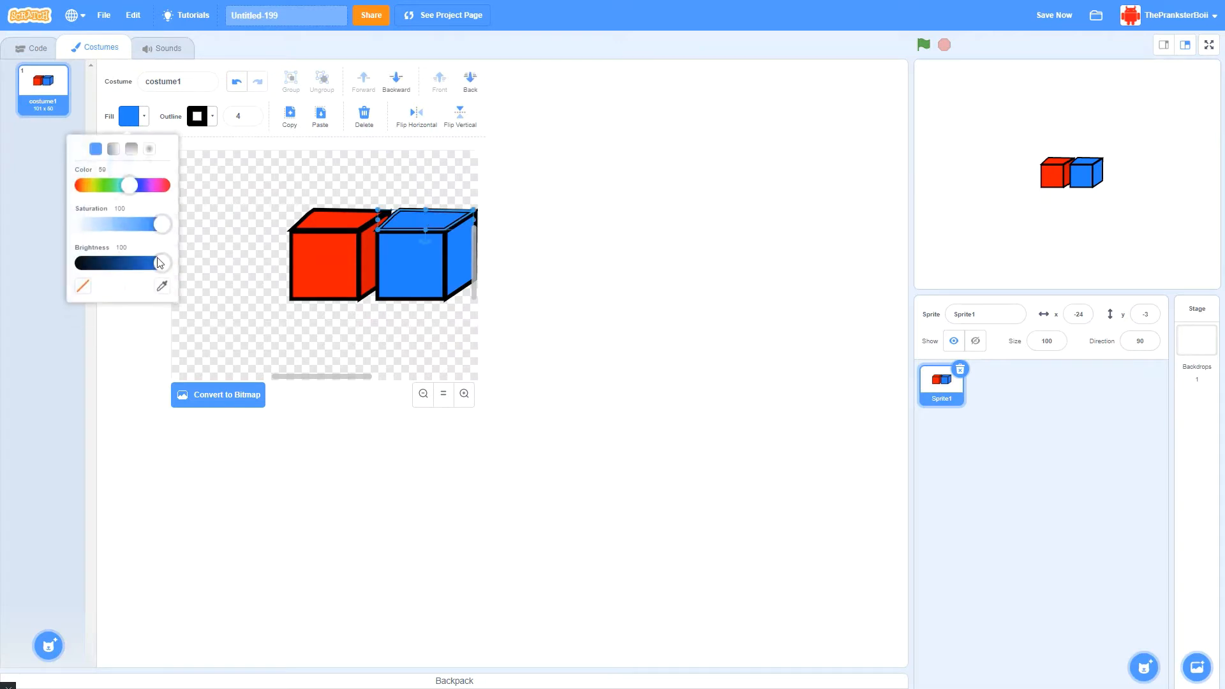
drag(166, 262, 164, 261)
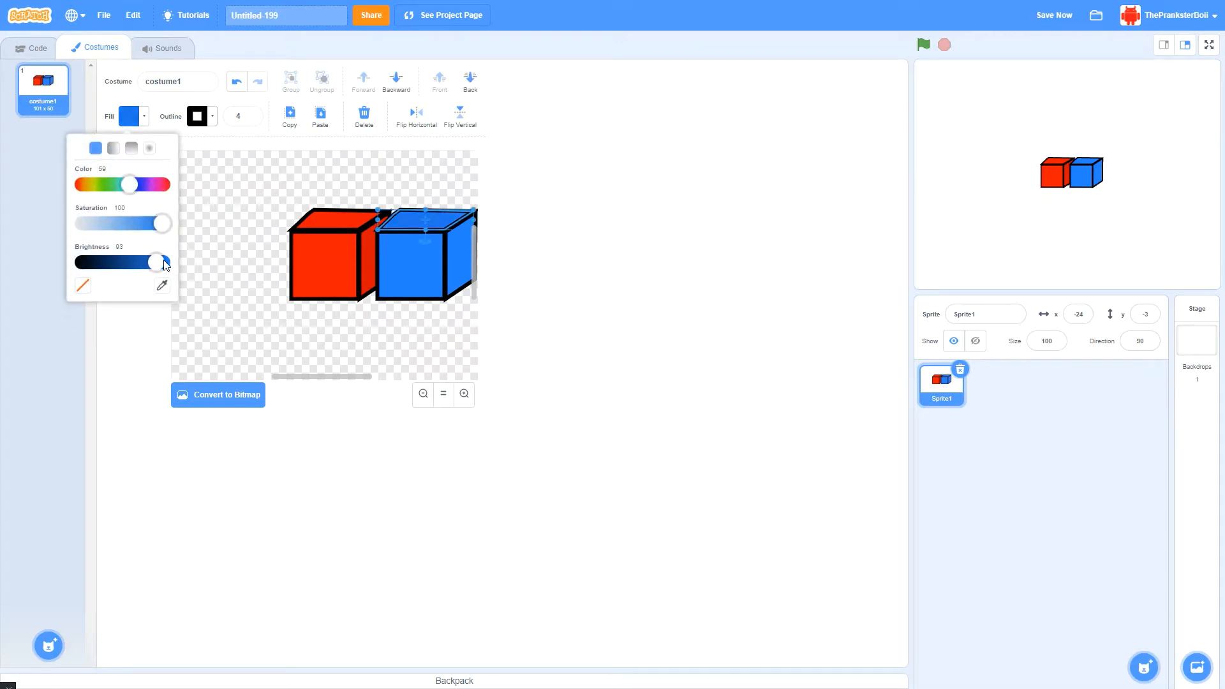
click(455, 260)
click(131, 117)
drag(167, 264, 159, 265)
click(299, 321)
Duplicate the blue cube and place the copy directly below the red cube
scroll(414, 191, down, 2)
scroll(414, 193, up, 2)
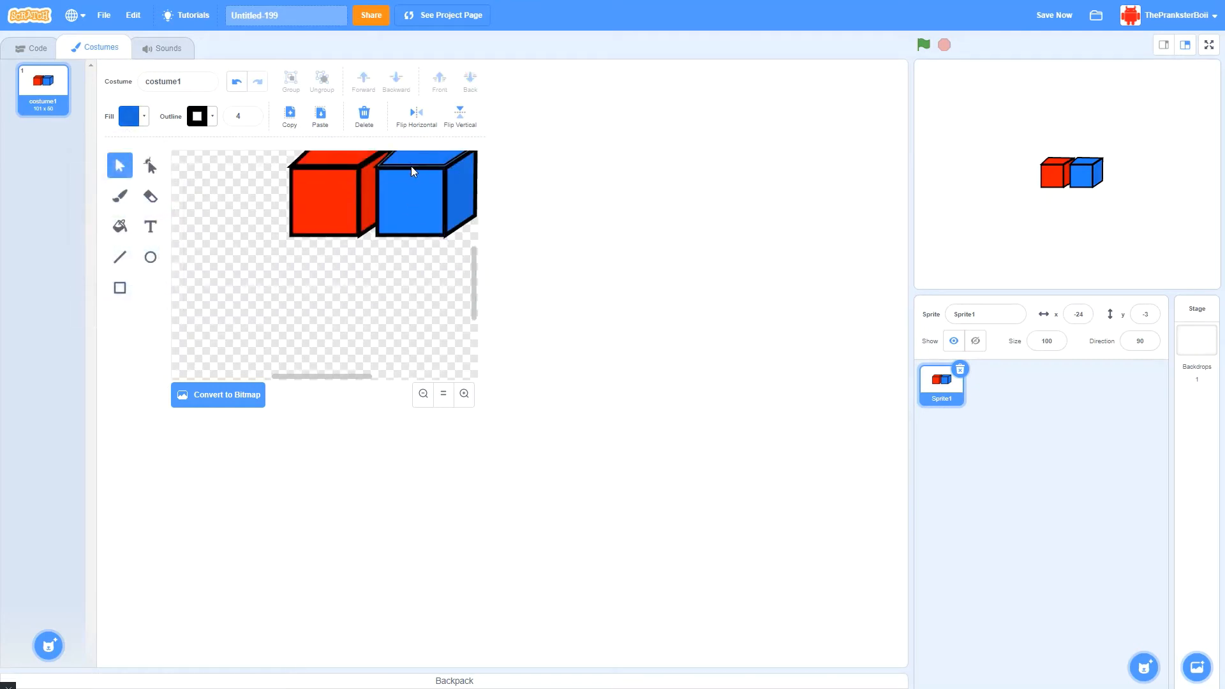
drag(415, 198, 335, 340)
click(290, 116)
click(320, 116)
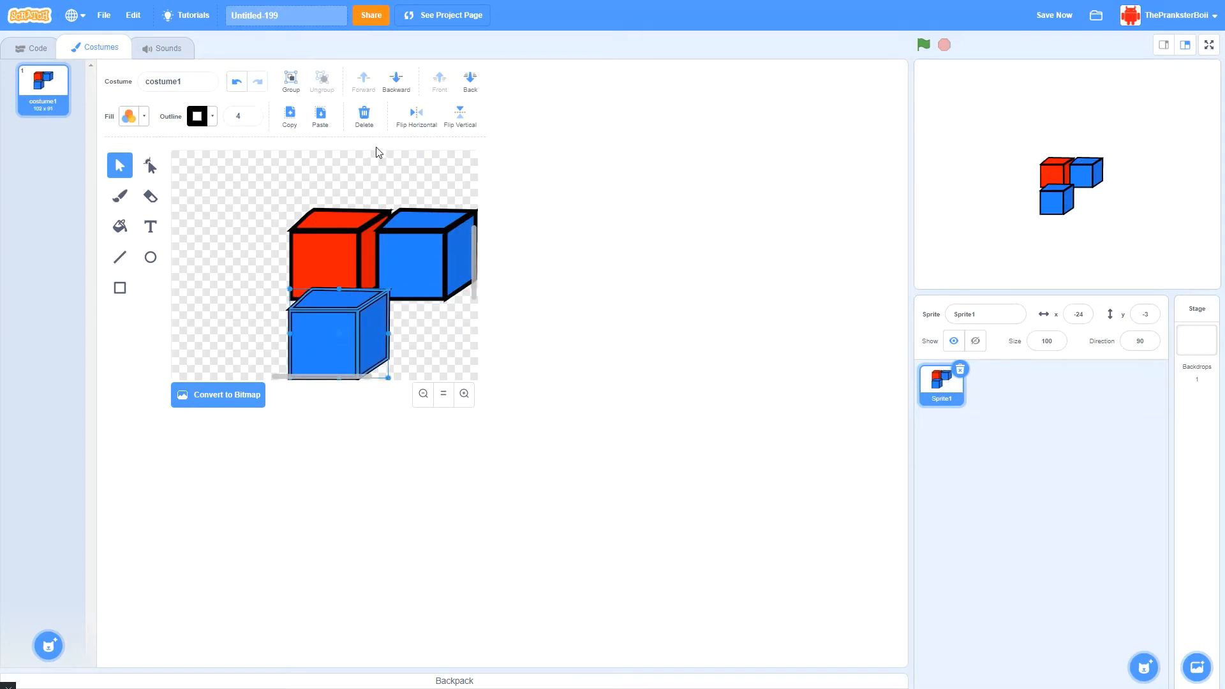
Send the lower cube behind the other cubes and shift it slightly down under the red one
click(398, 83)
click(398, 83)
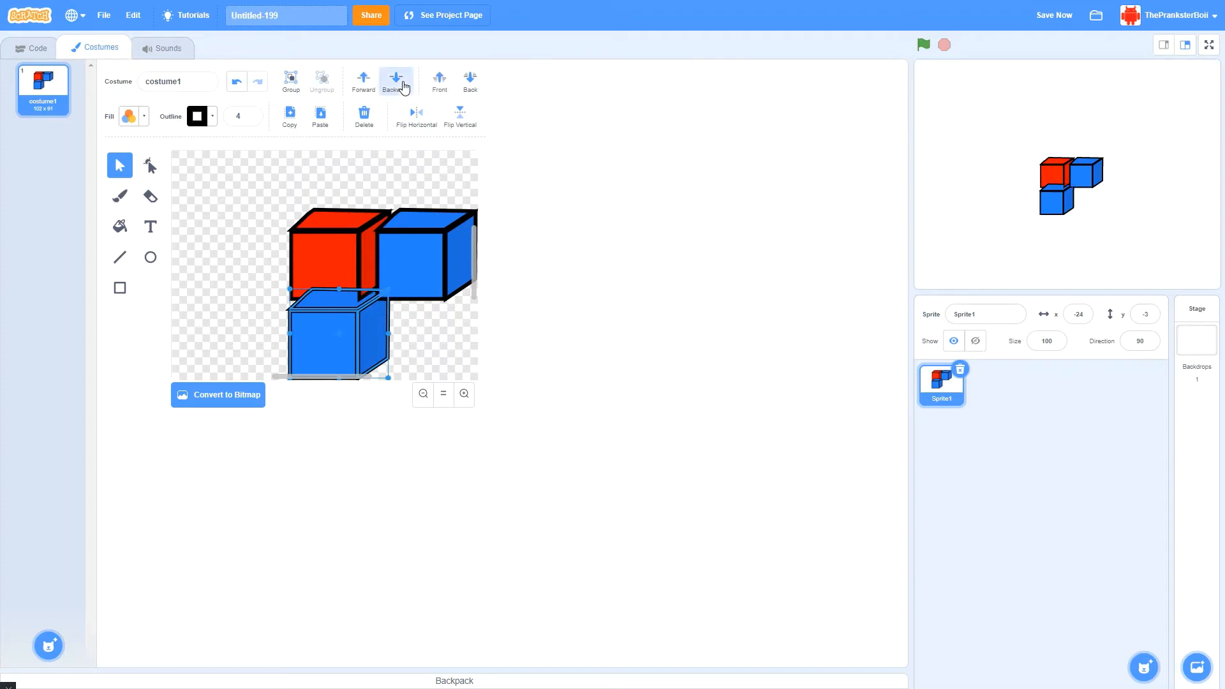
mouse_move(342, 341)
mouse_down()
mouse_move(332, 340)
mouse_move(349, 339)
mouse_up()
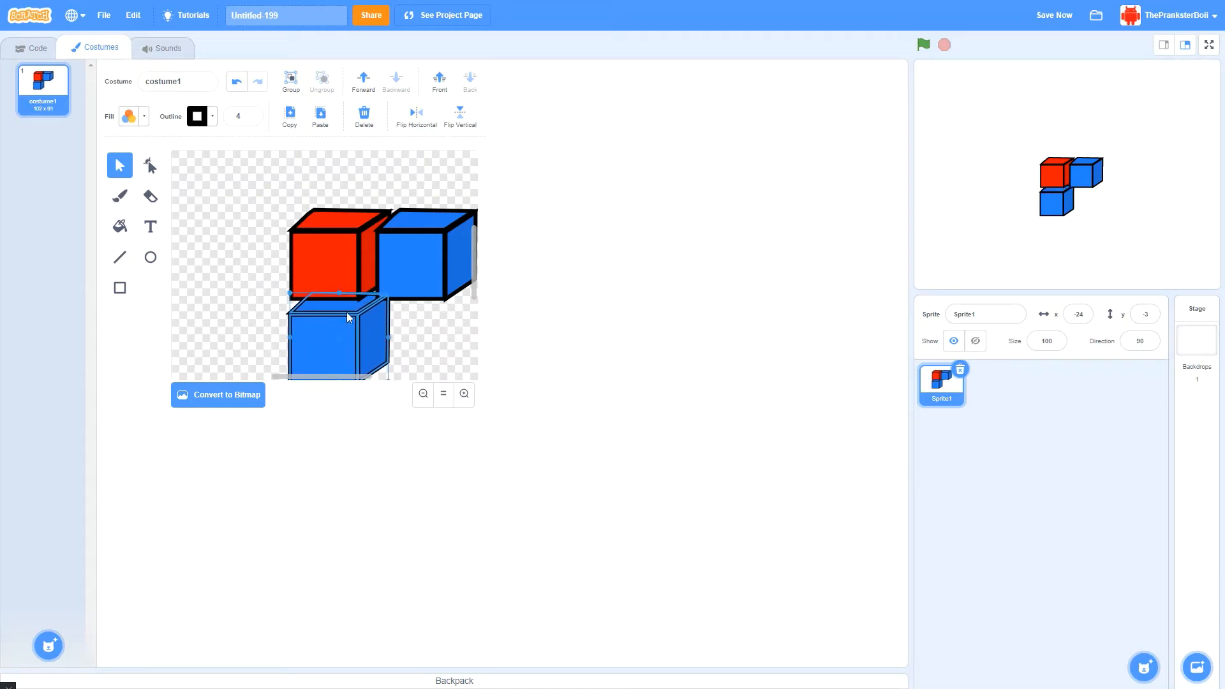
Recolour the lower cube green with colour value 31 and slightly lower its brightness
click(128, 116)
drag(125, 184, 108, 184)
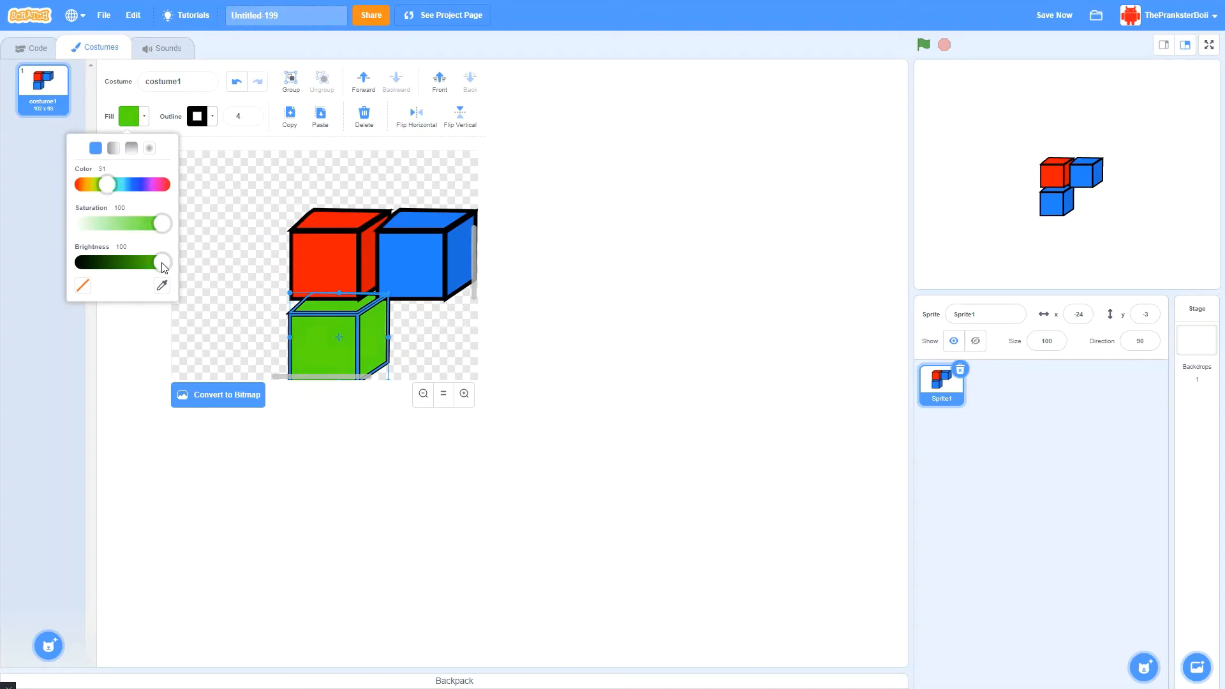
drag(164, 267, 156, 266)
click(214, 217)
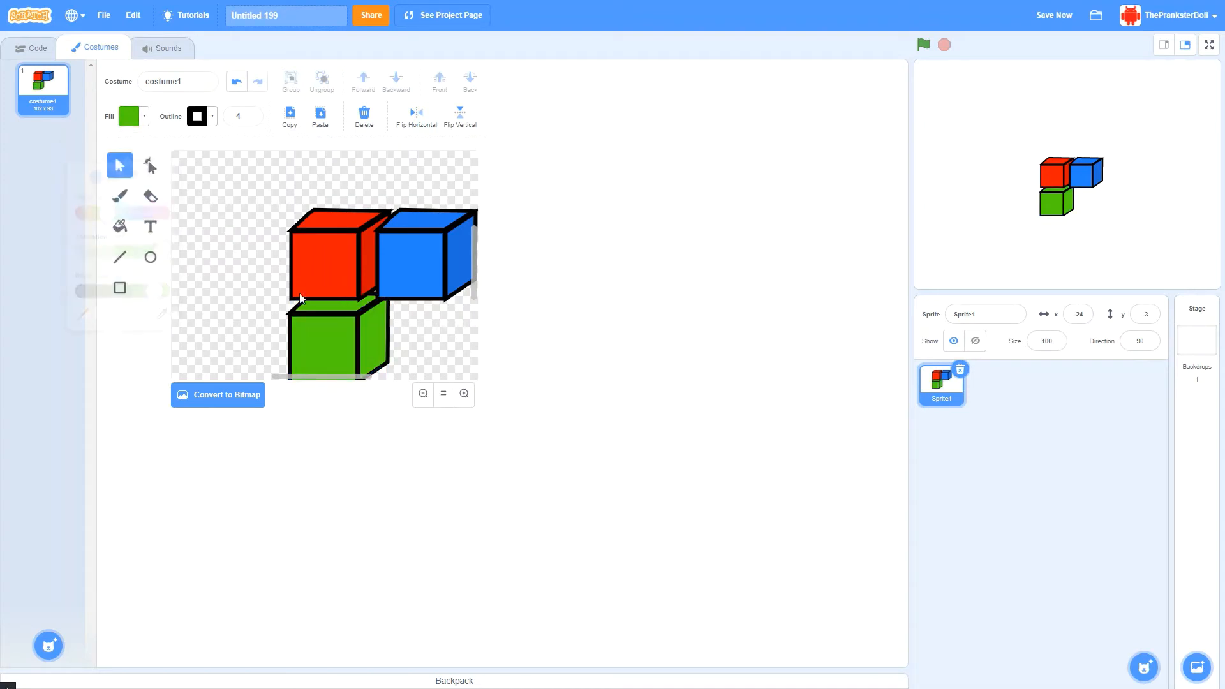
Shade the green cube by setting its top face's brightness to 81 and its side face's to 78
click(335, 330)
click(350, 301)
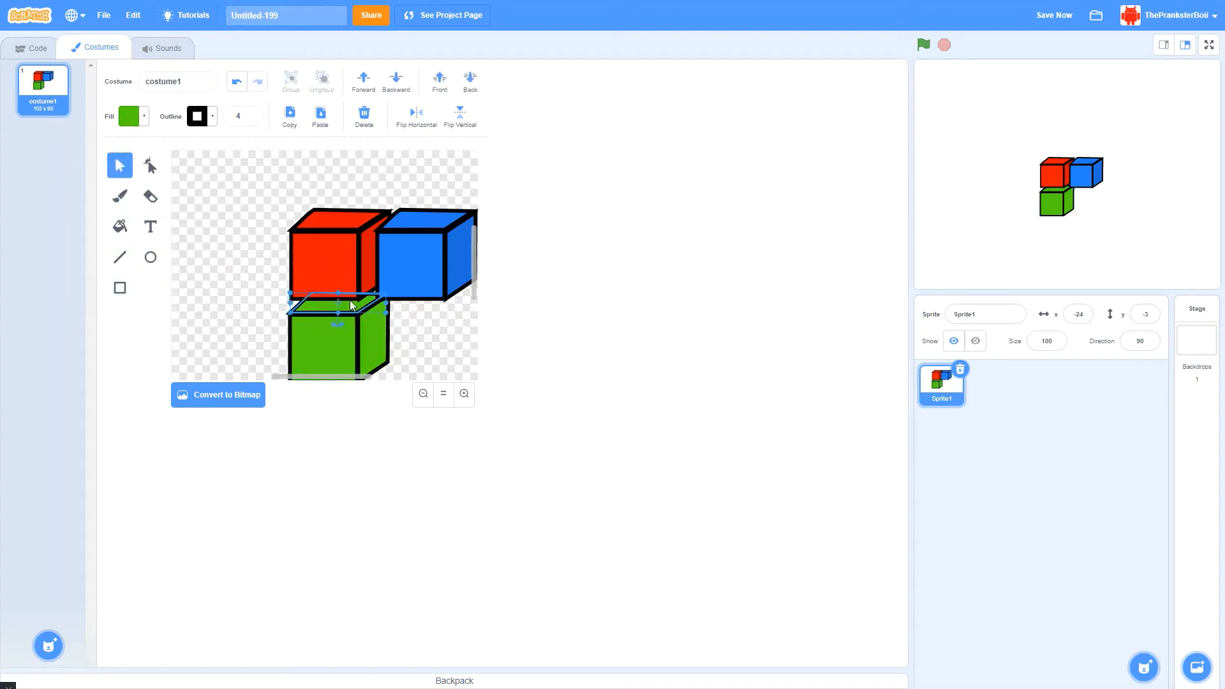
click(132, 117)
drag(160, 264, 158, 266)
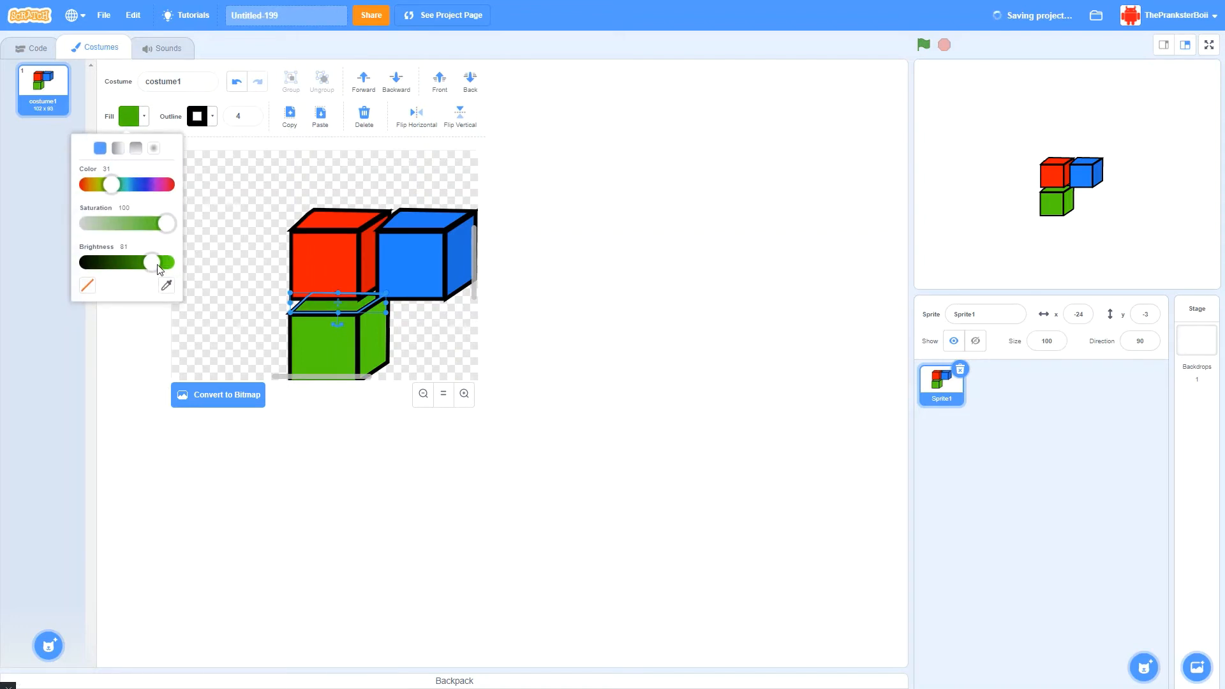
click(367, 326)
click(131, 116)
drag(158, 270, 148, 267)
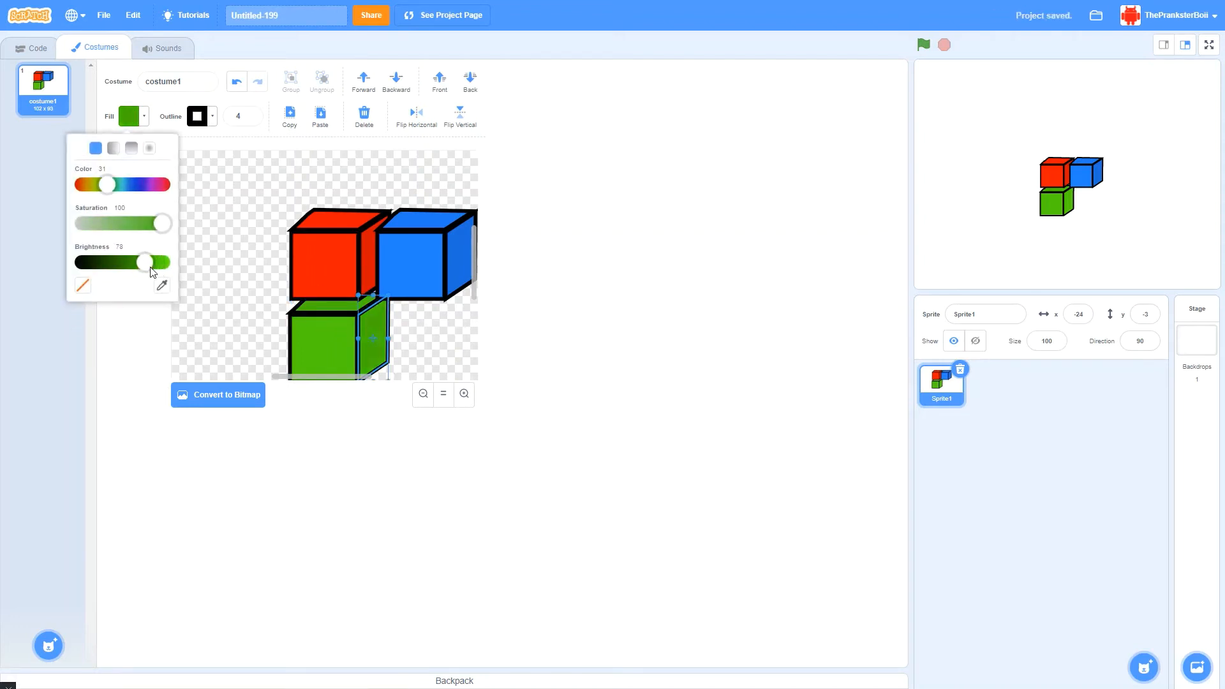
Duplicate the blue cube, place the copy beside the green cube and layer it in front of green but behind the upper cubes
click(423, 393)
drag(343, 377, 364, 378)
scroll(381, 315, down, 1)
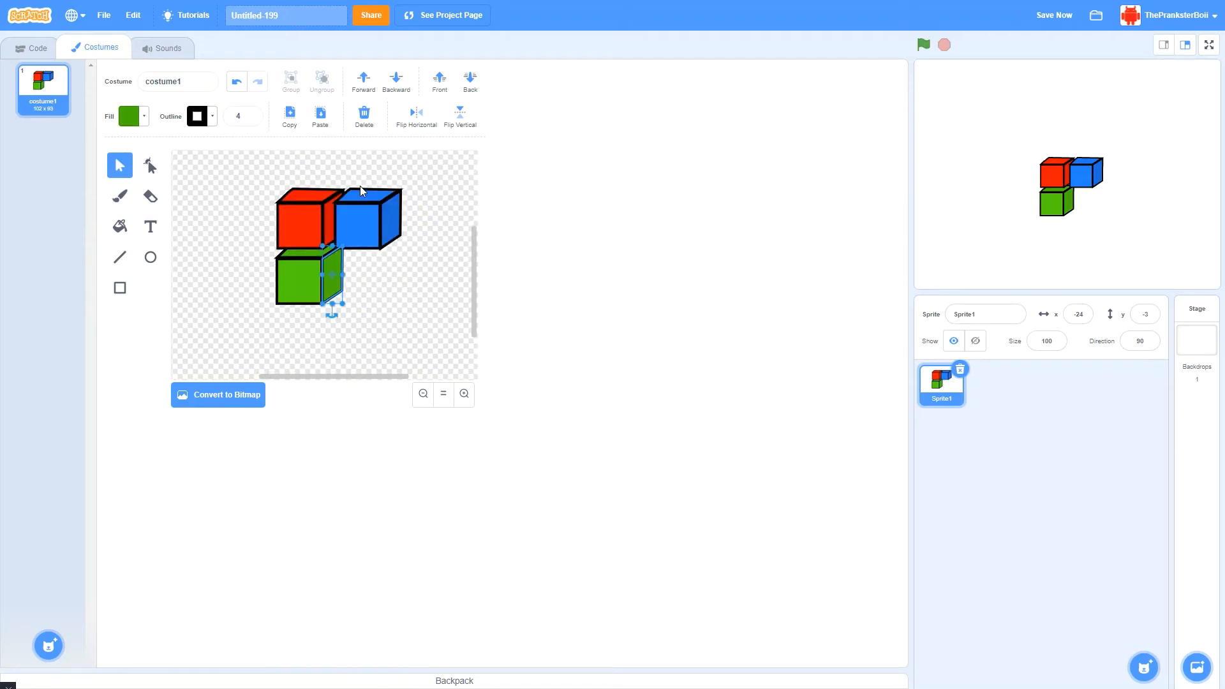
drag(359, 185, 371, 268)
click(289, 113)
click(320, 113)
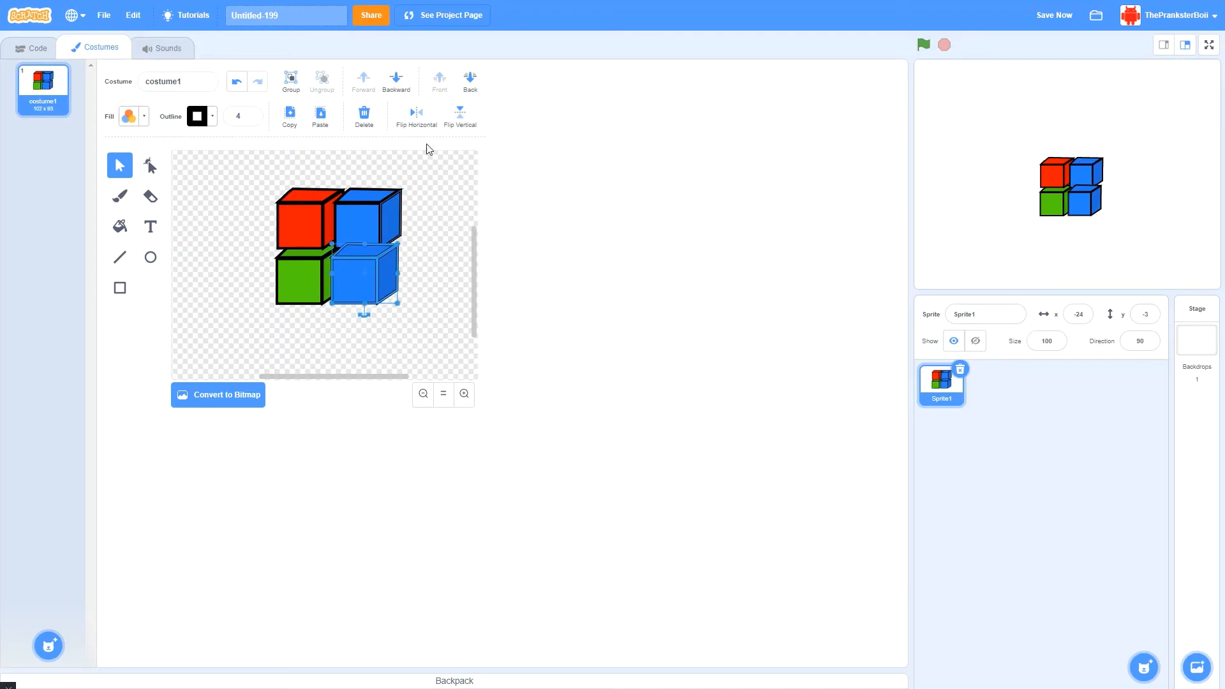
click(469, 92)
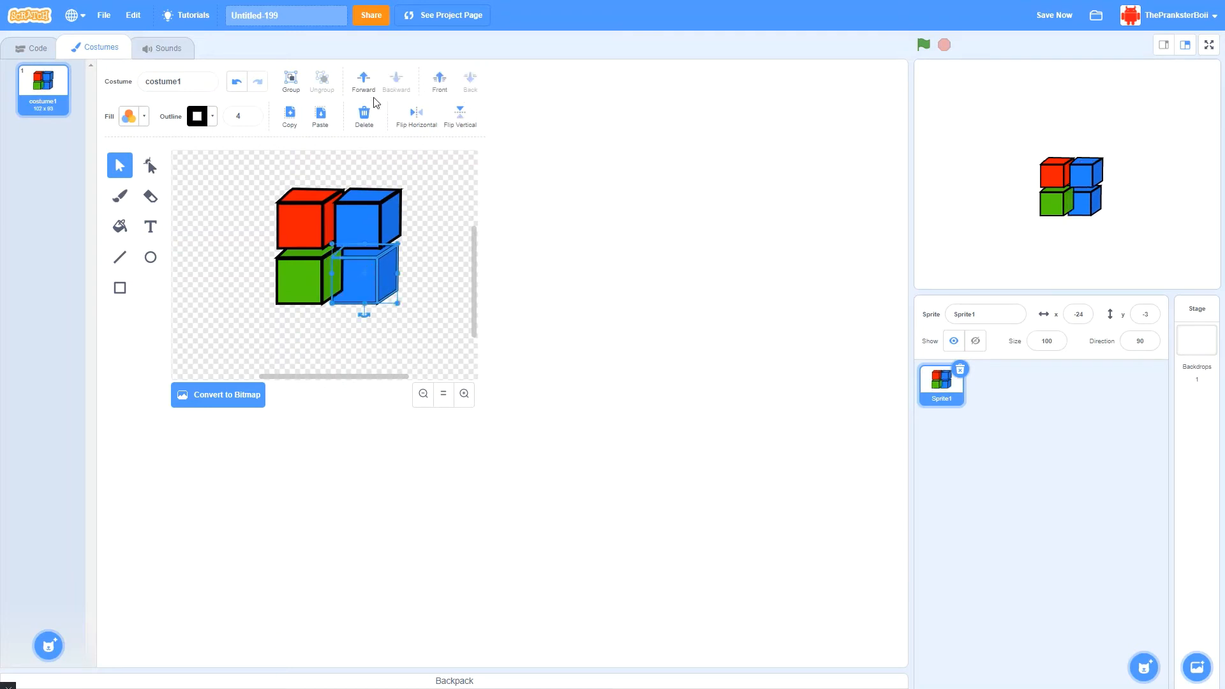
click(365, 79)
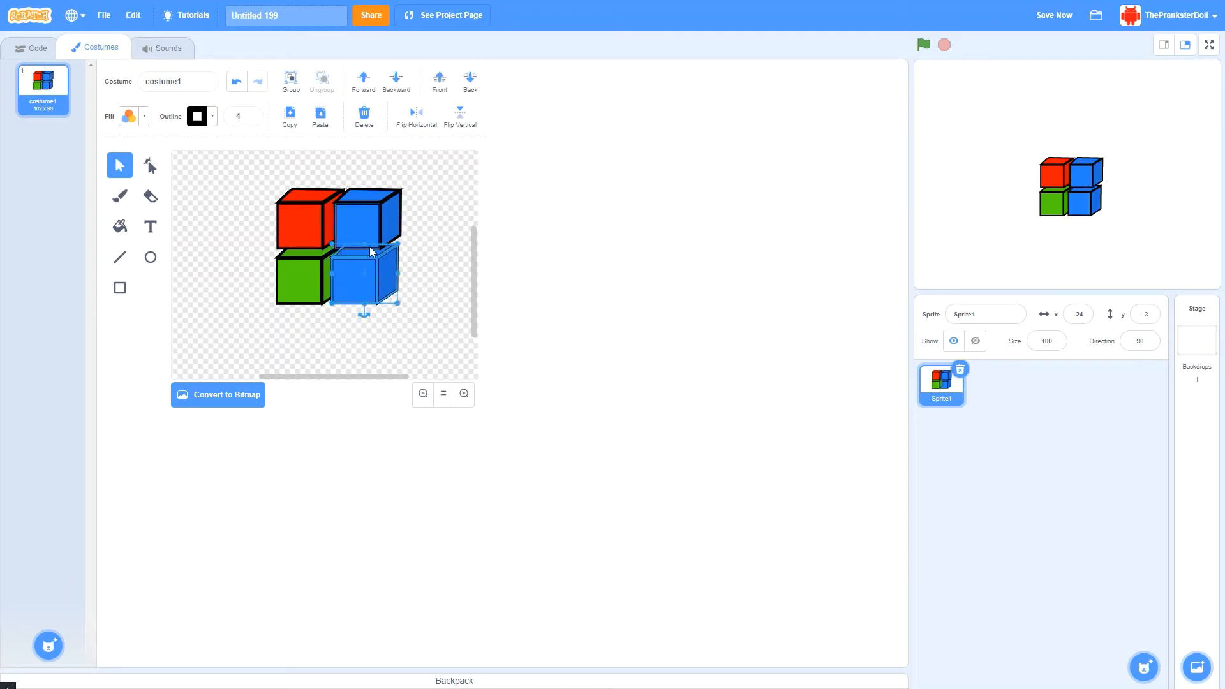
Recolour all faces of the cube beside the green one yellow, with a colour value of about 15
click(132, 117)
drag(119, 186, 93, 195)
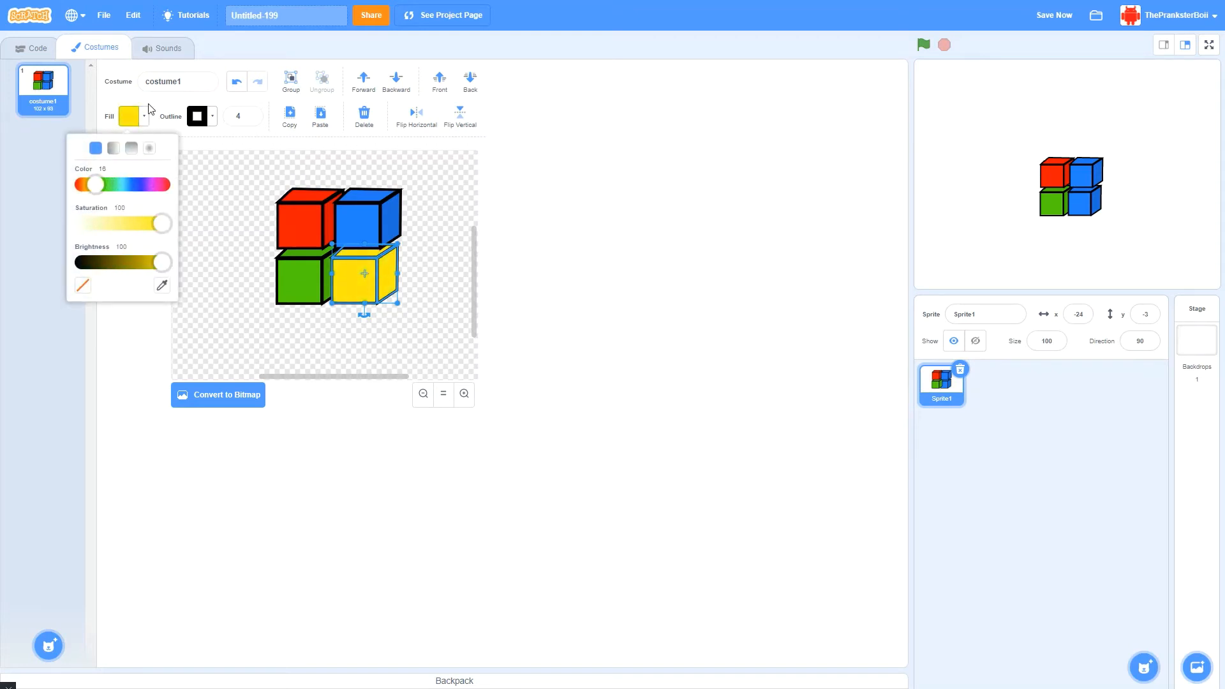
Shade the yellow cube by setting its top face's brightness to 95 and its side face's to 85
click(211, 172)
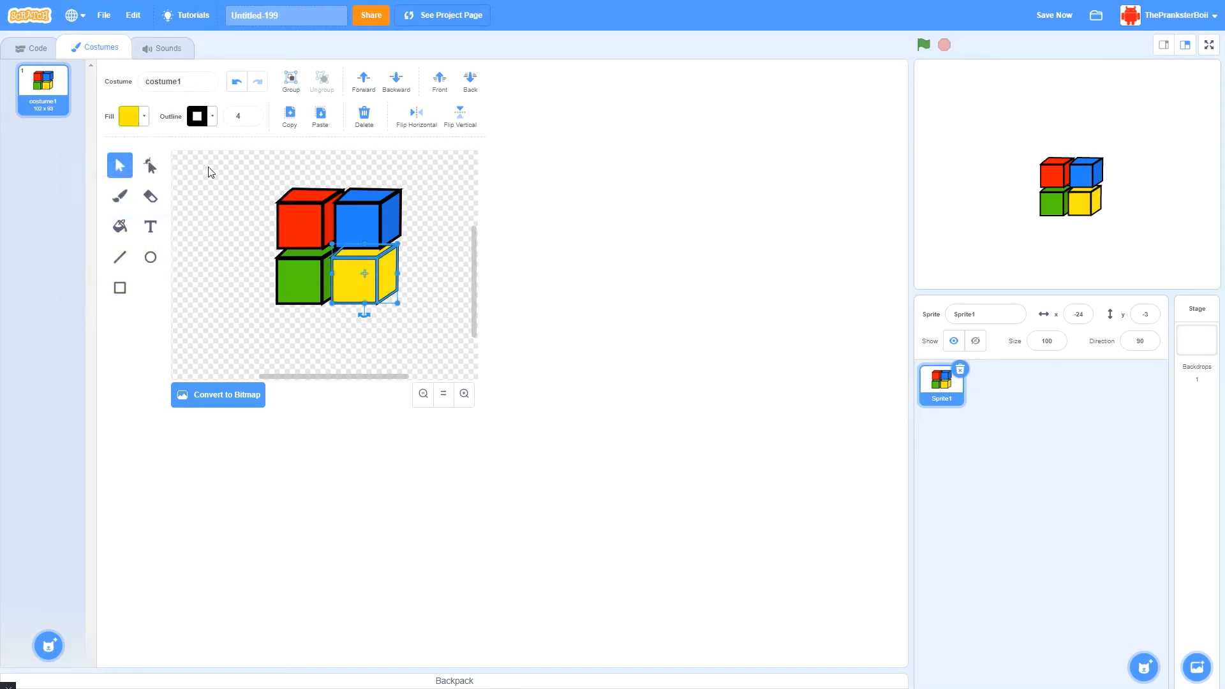
click(427, 241)
click(351, 254)
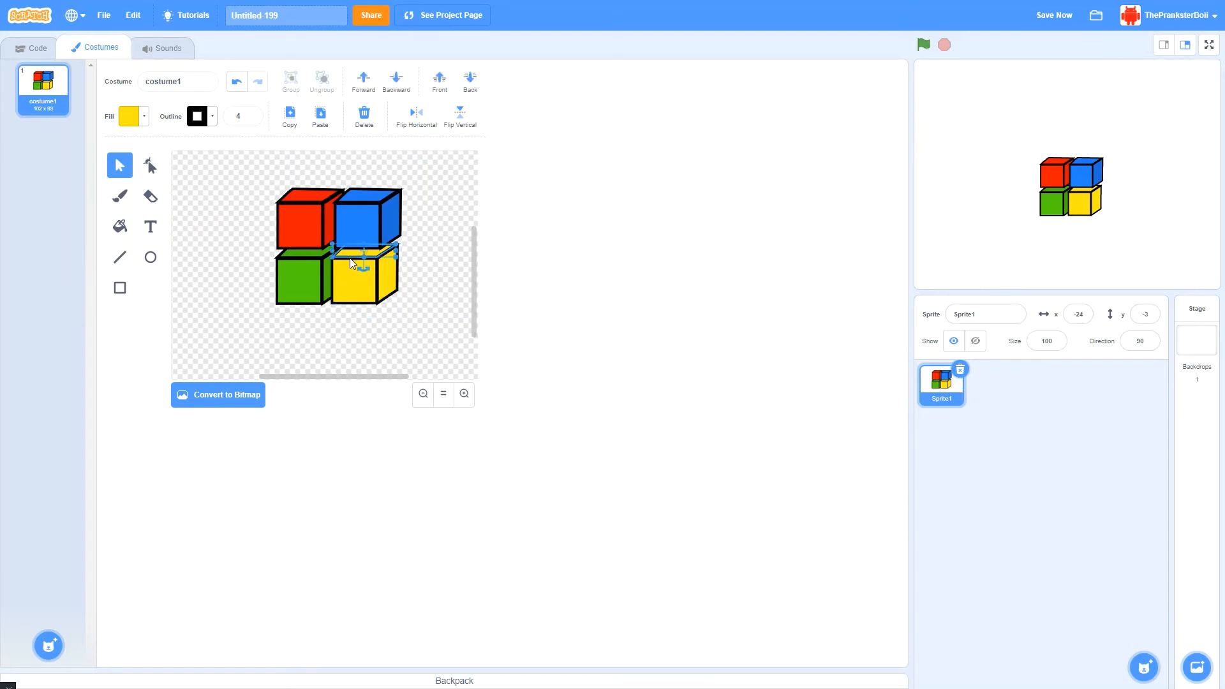
click(130, 117)
drag(170, 263, 166, 266)
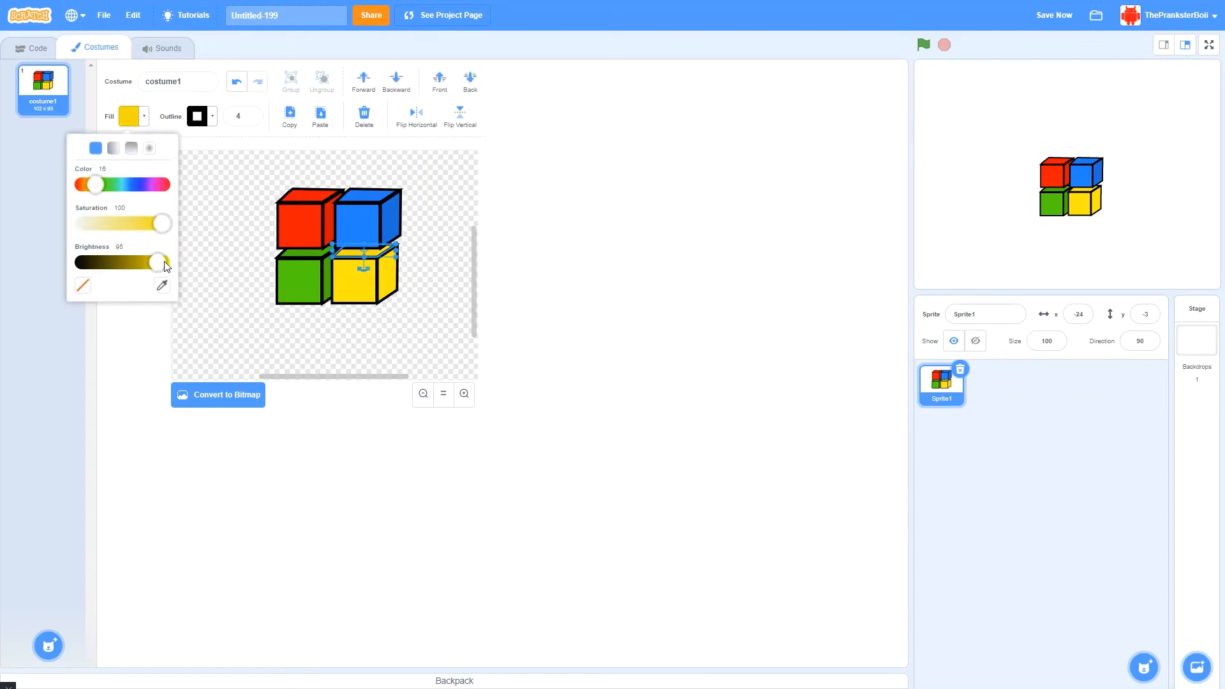
click(387, 284)
click(130, 116)
drag(152, 264, 157, 271)
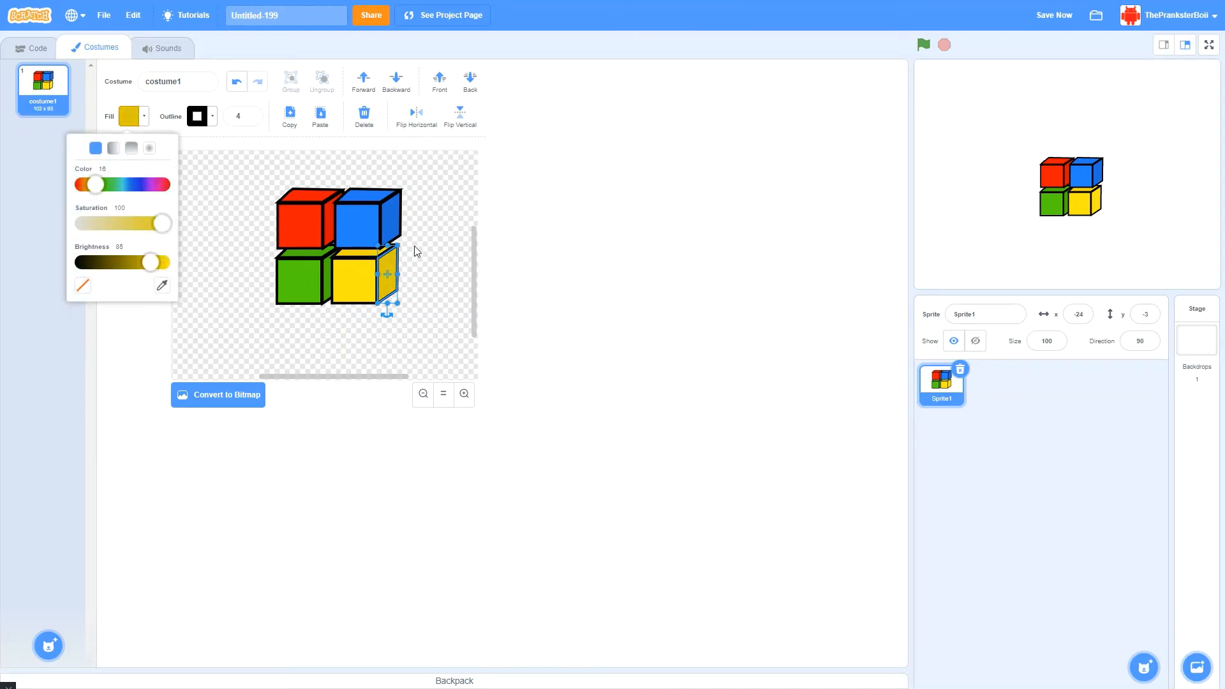
Select all four cubes, enlarge them together proportionally and centre the group horizontally on the canvas
click(396, 317)
click(442, 395)
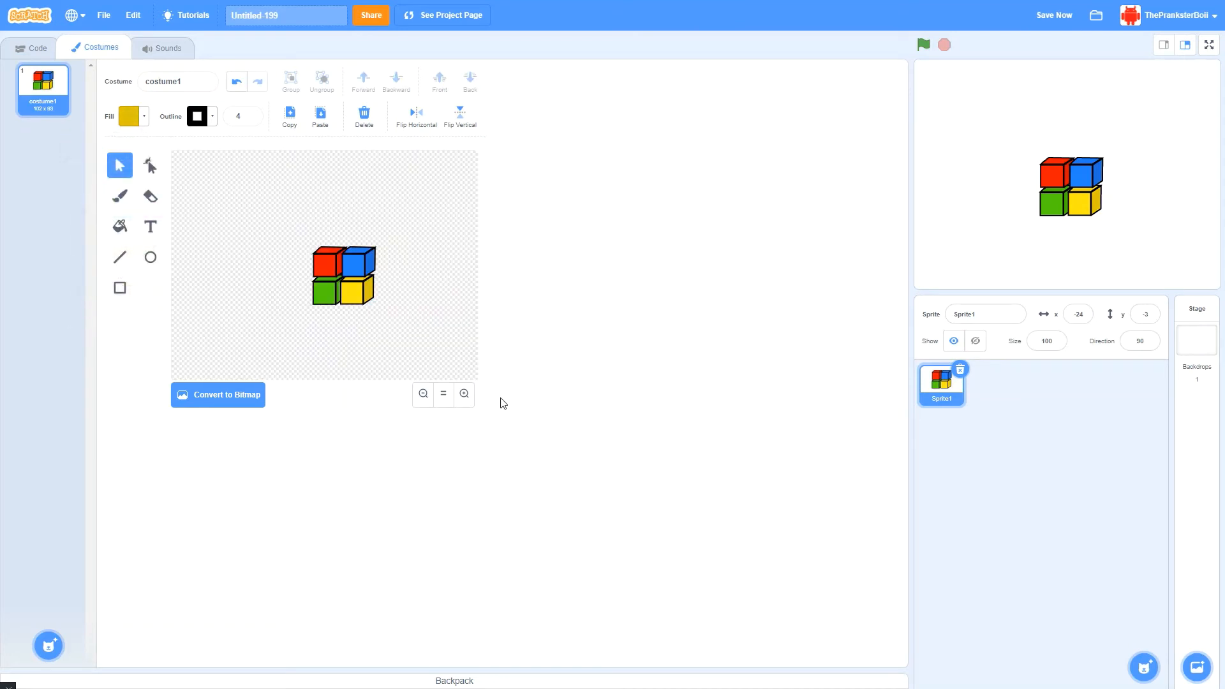
drag(387, 313, 387, 313)
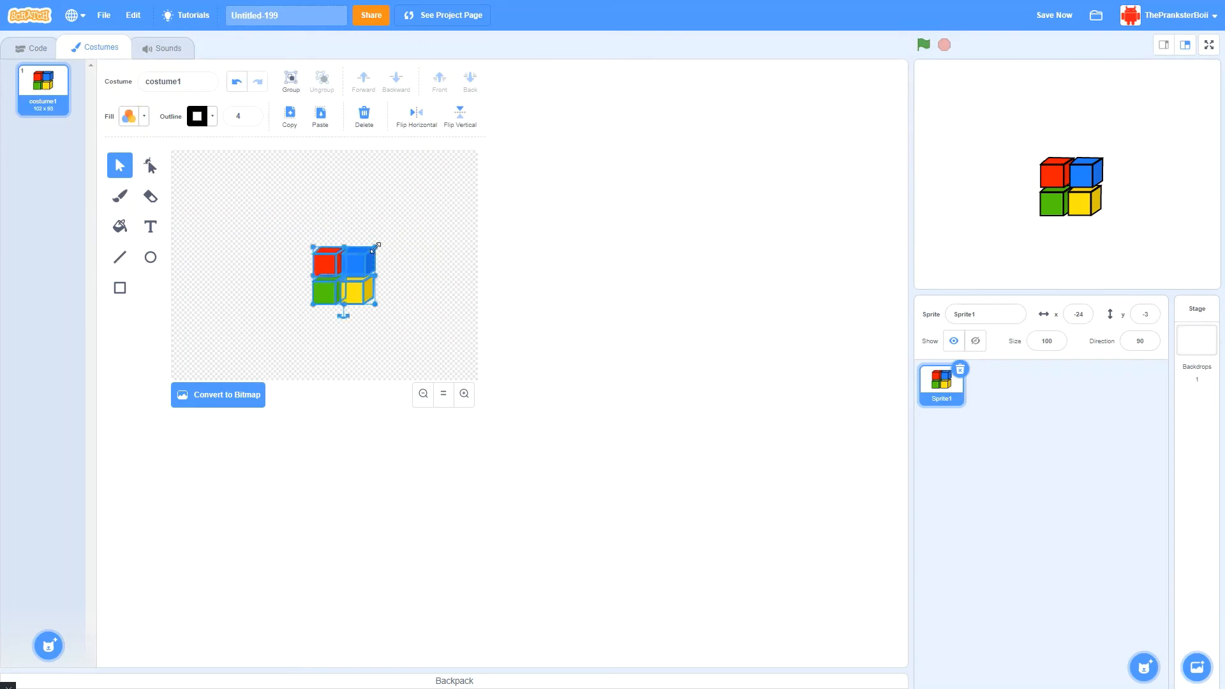
drag(376, 246, 395, 229)
drag(371, 245, 341, 245)
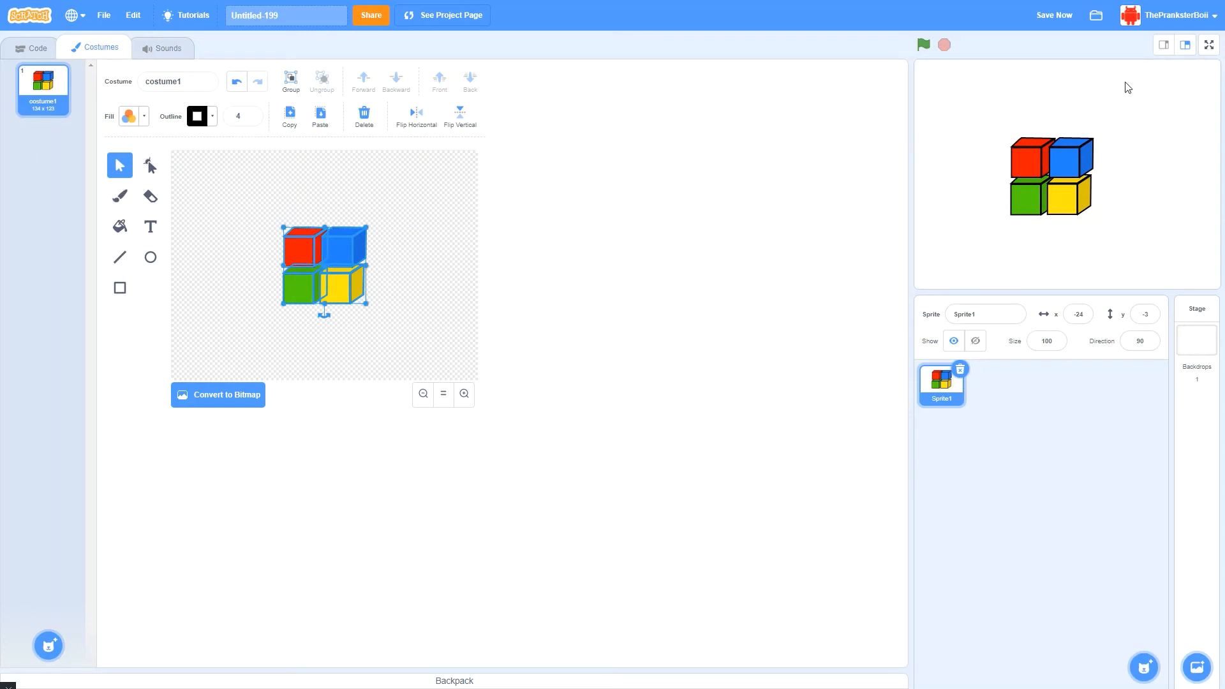
Preview the four cubes on the full-screen stage, return to the editor and deselect the artwork
click(1209, 46)
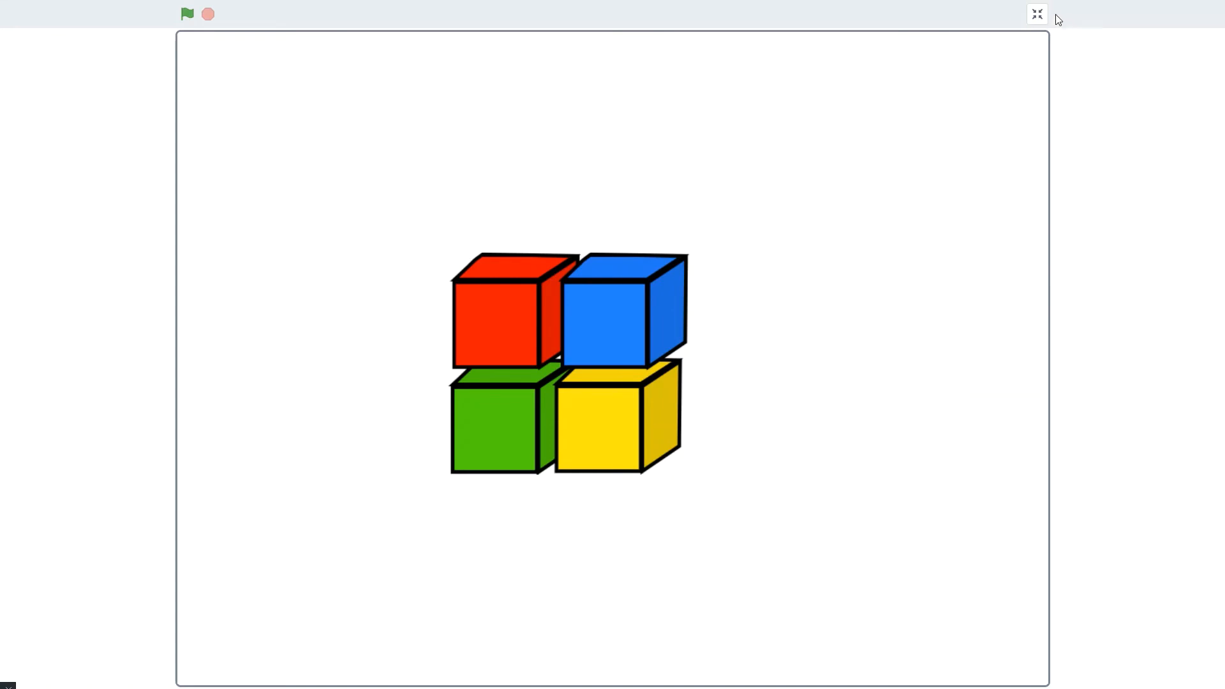
click(1036, 14)
click(217, 180)
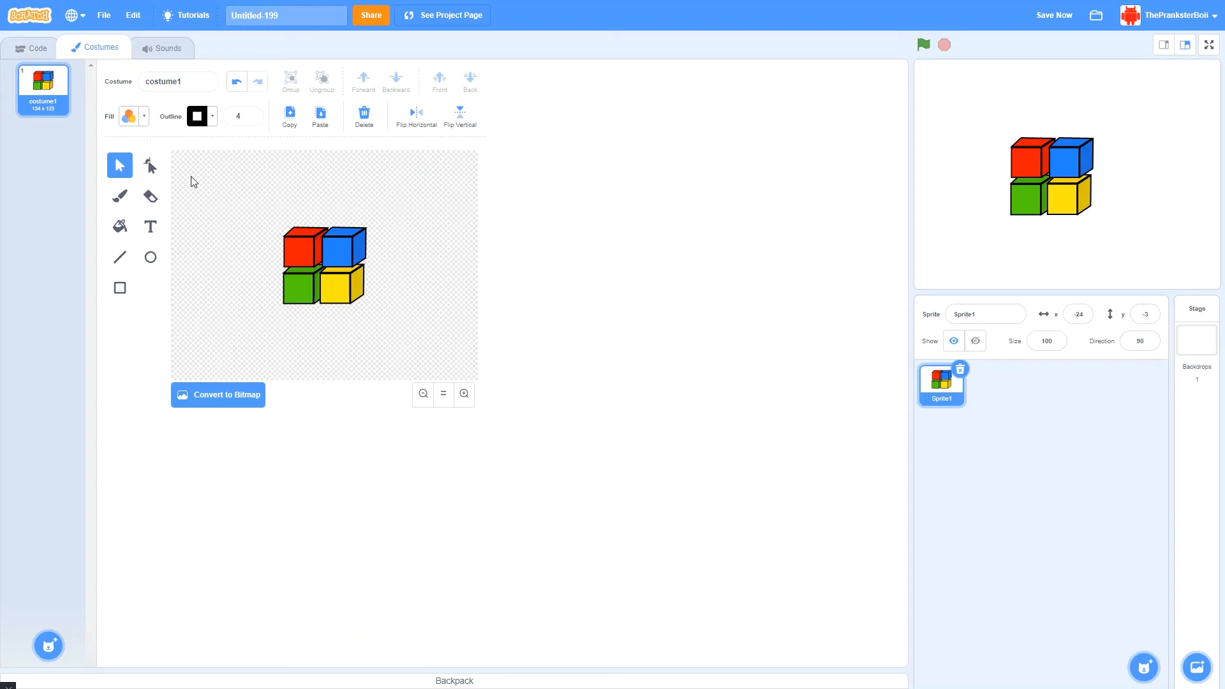
click(150, 165)
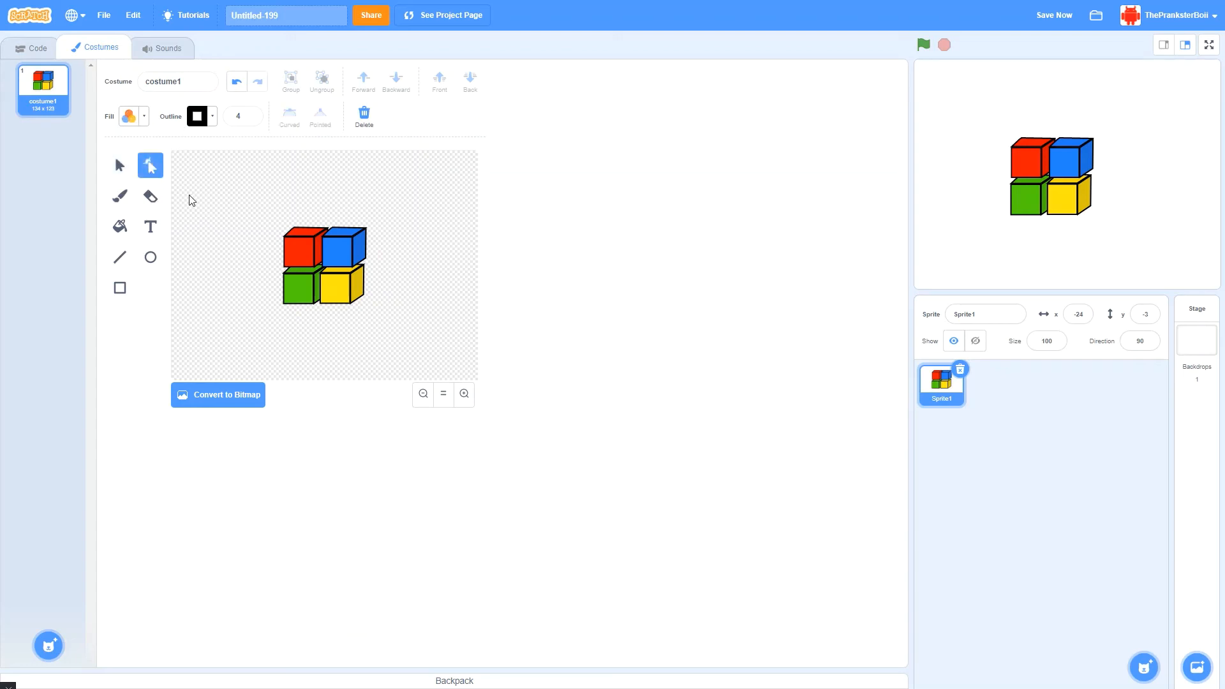
click(124, 200)
click(119, 167)
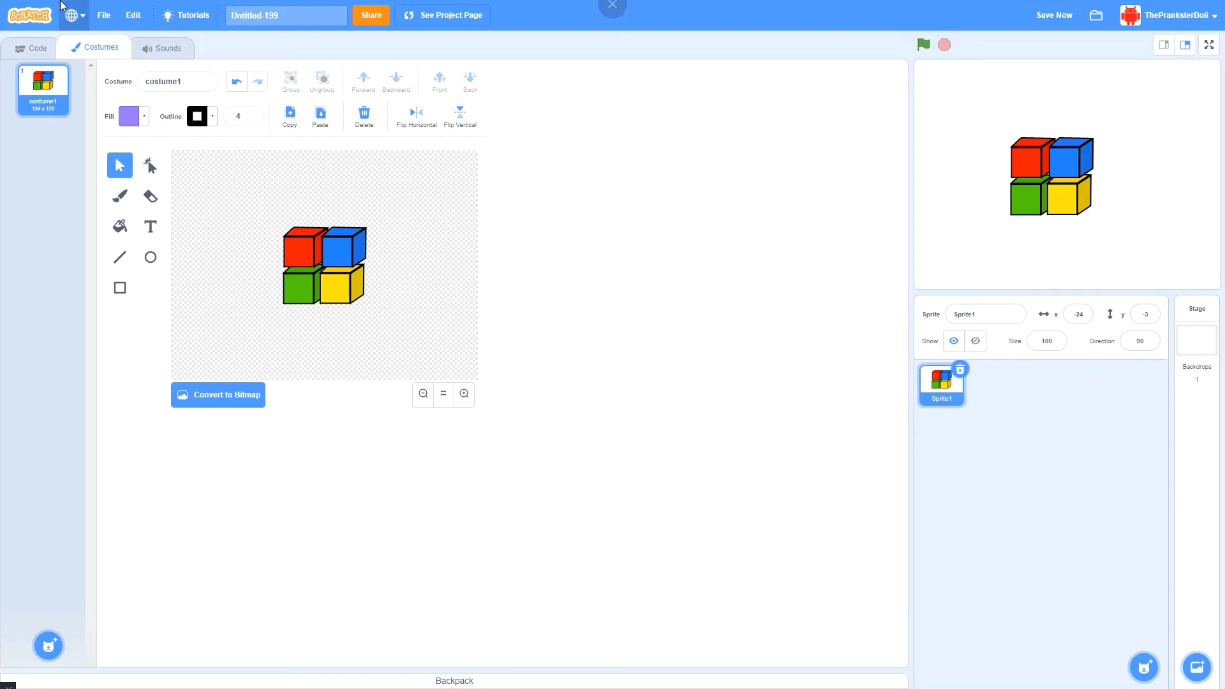
Open the cube sprite's code workspace with the Motion blocks
click(54, 48)
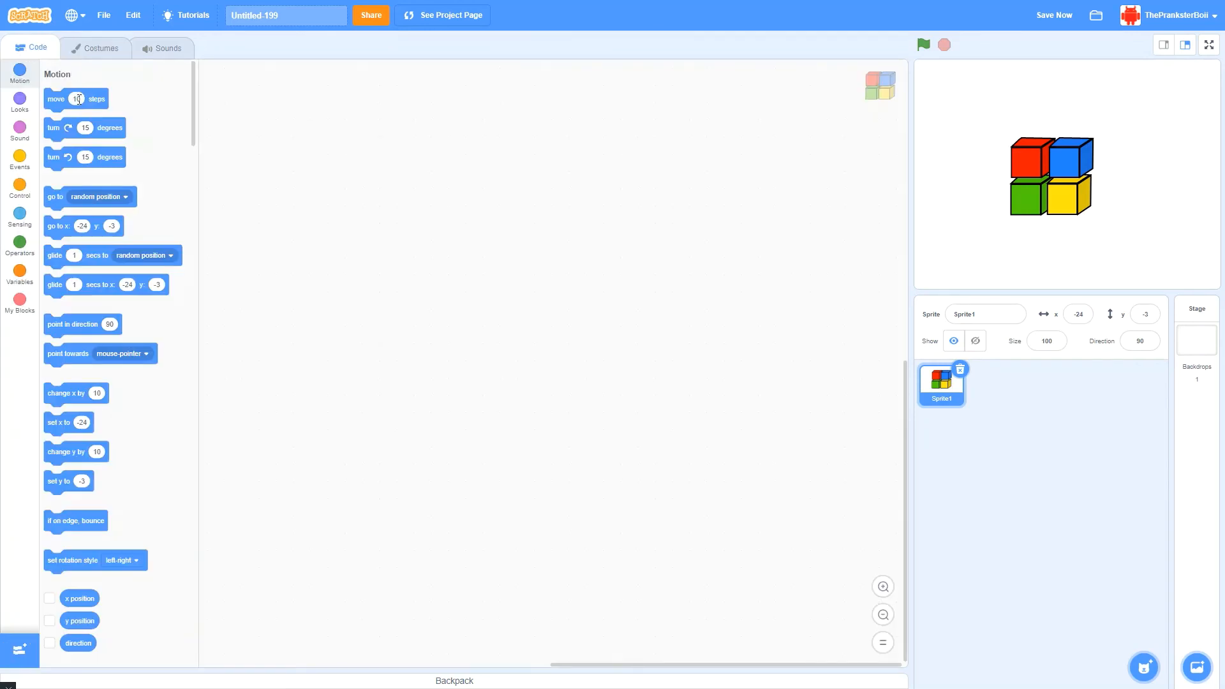